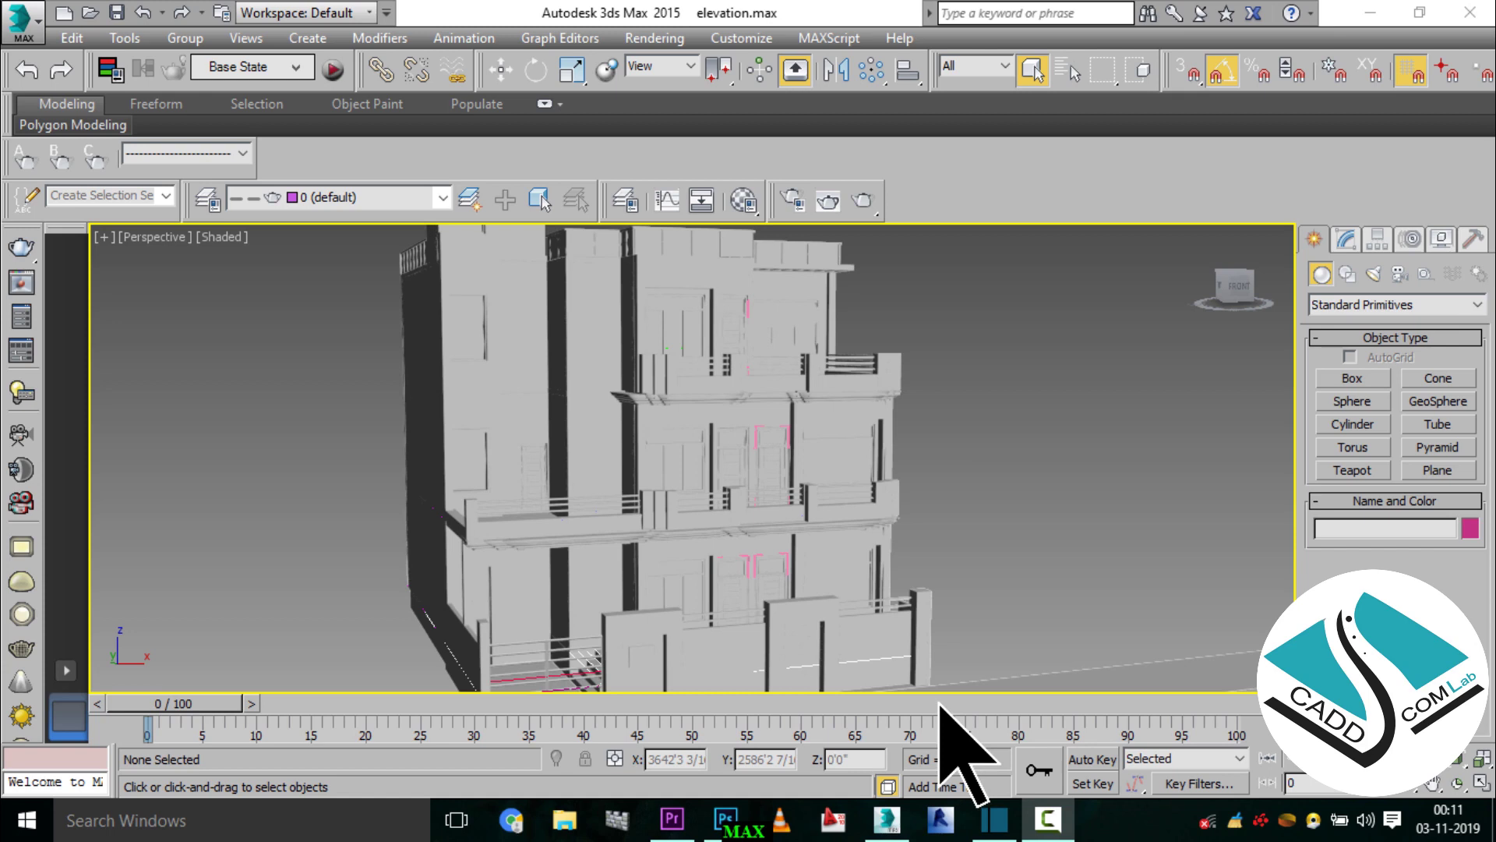
- Set the production renderer to V-Ray Adv 3.50.04 in Render Setup
scroll(686, 466, "down", 3)
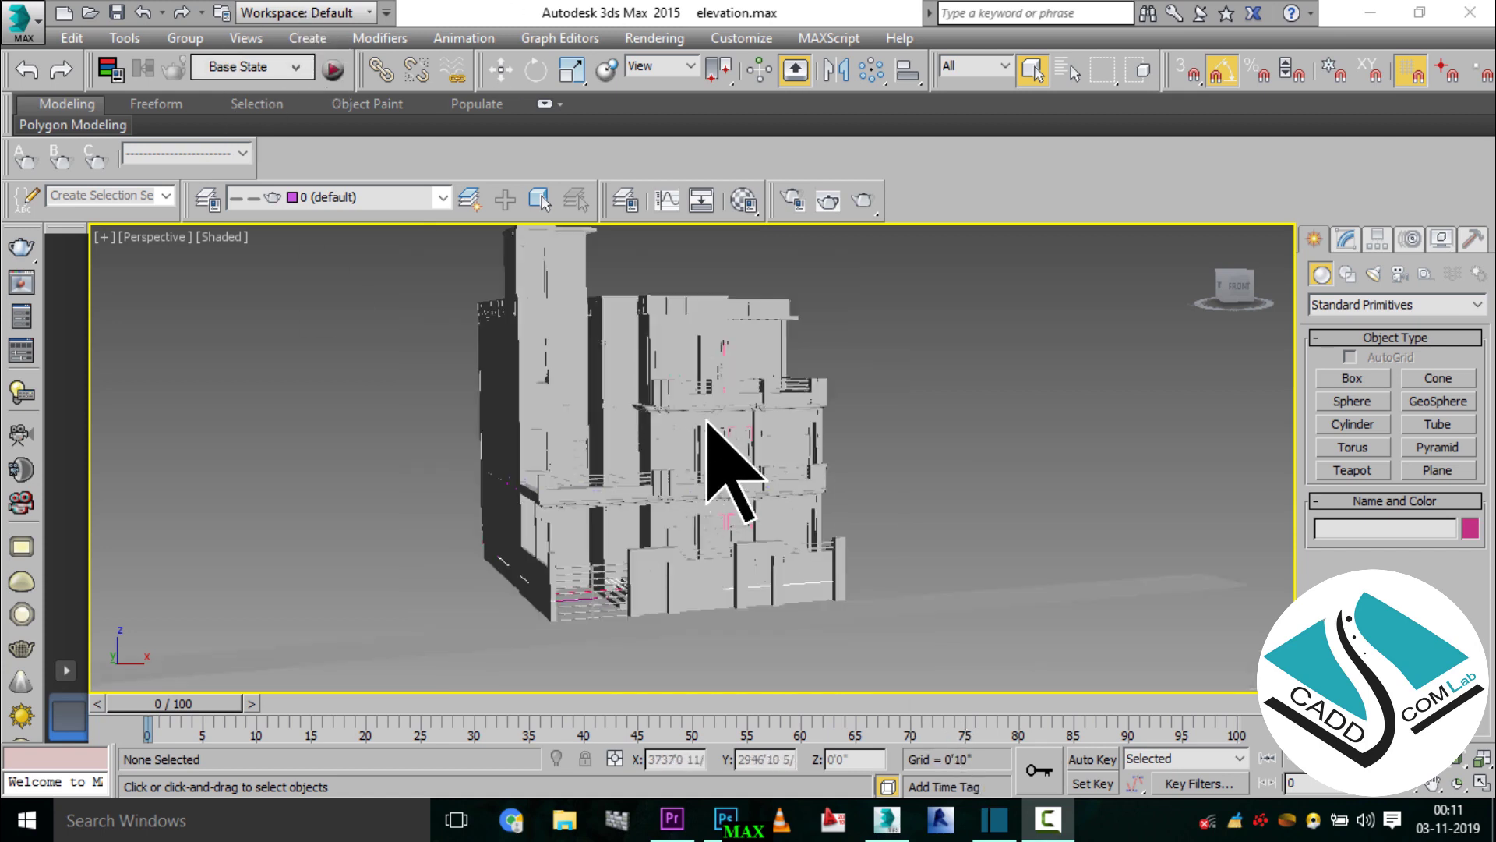
scroll(697, 444, "down", 1)
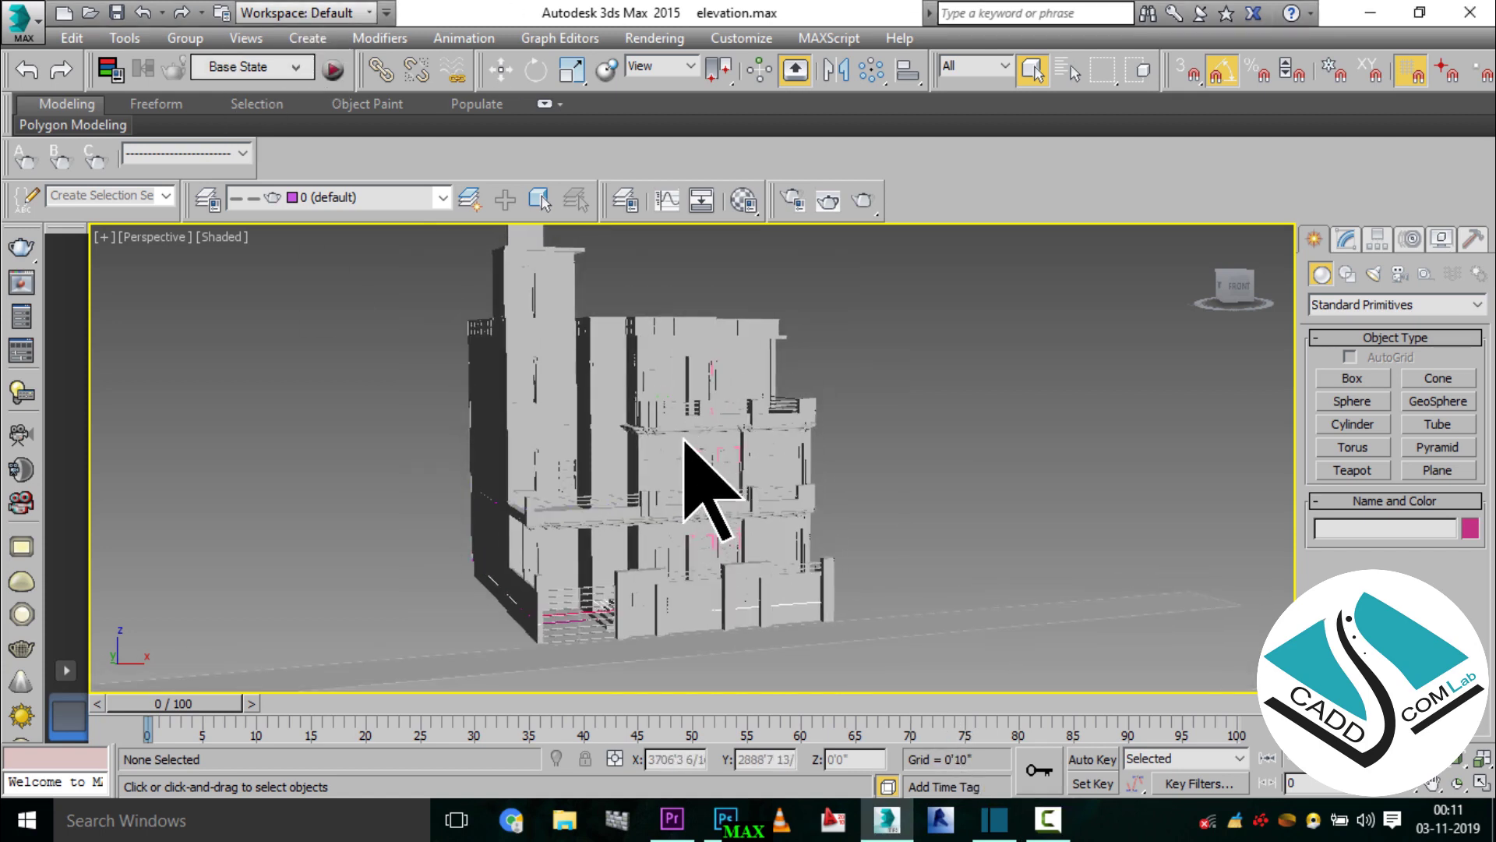
scroll(685, 467, "up", 2)
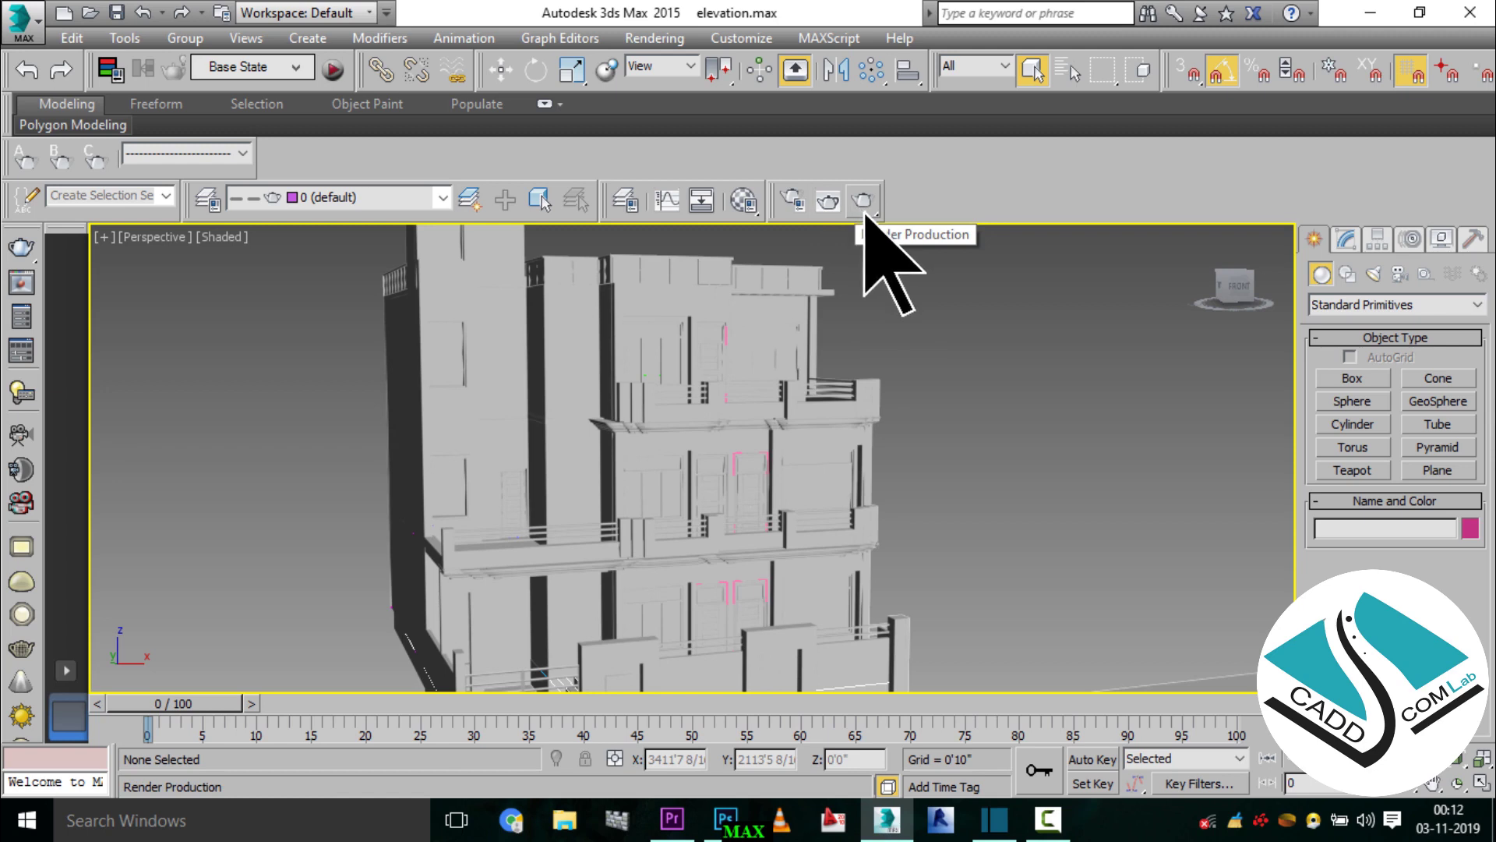
left_click(794, 202)
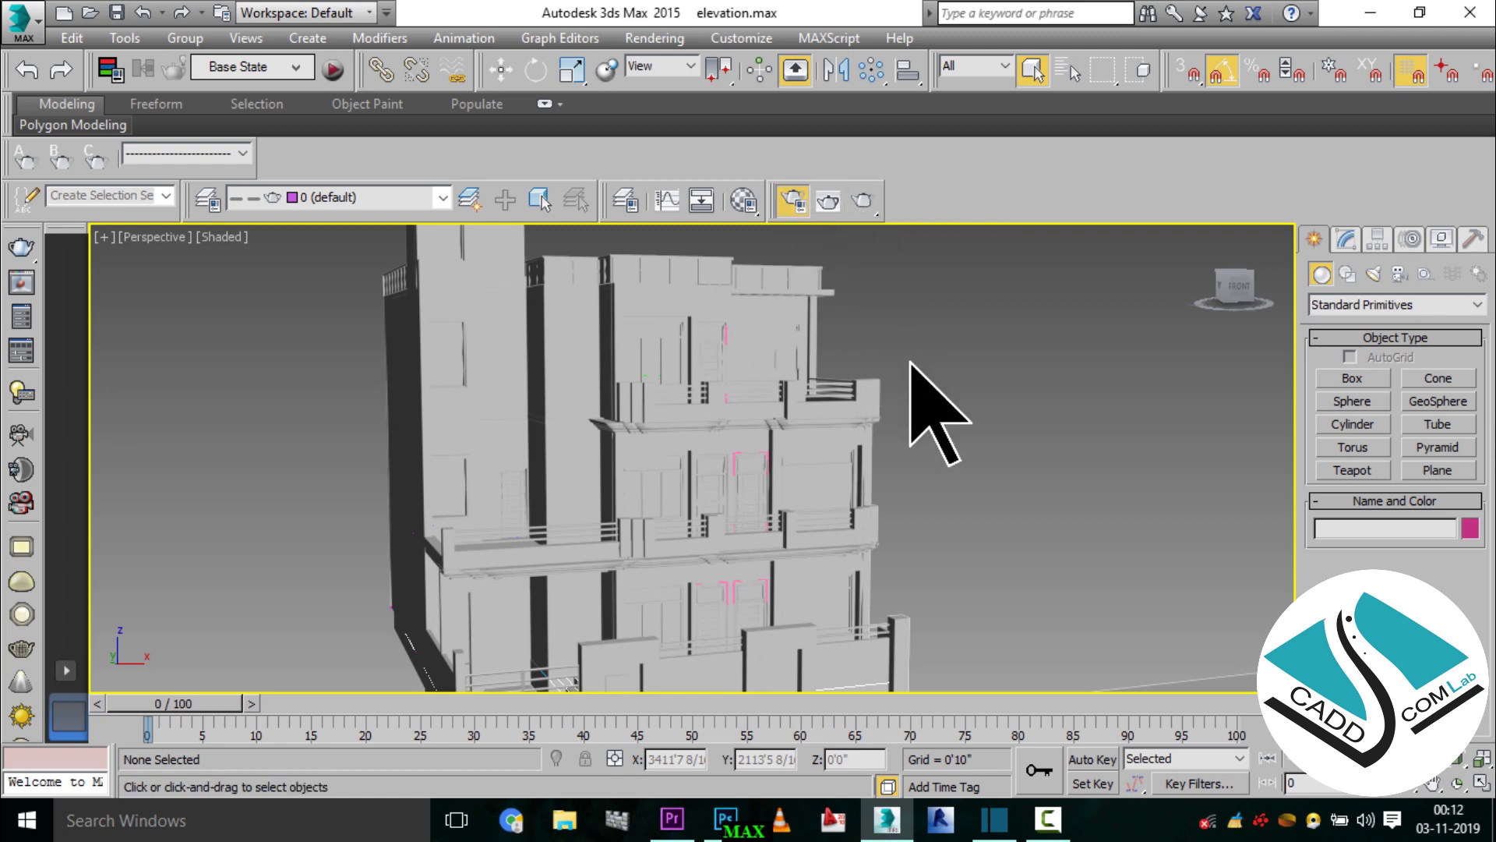
mouse_move(969, 264)
left_mouse_down()
mouse_move(918, 275)
mouse_move(922, 124)
left_mouse_up()
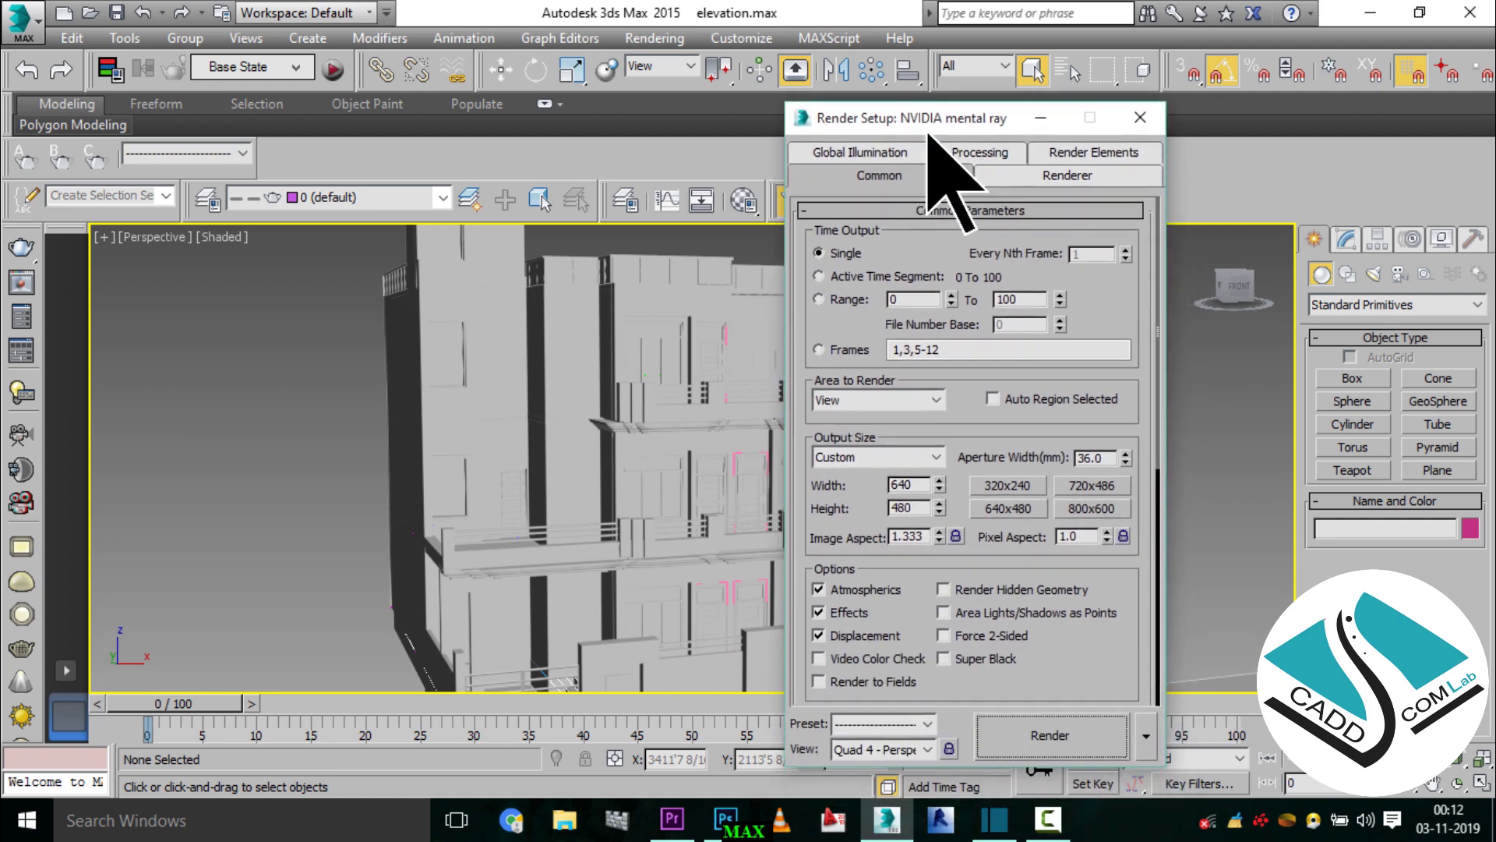
scroll(1046, 301, "down", 5)
scroll(1120, 452, "down", 2)
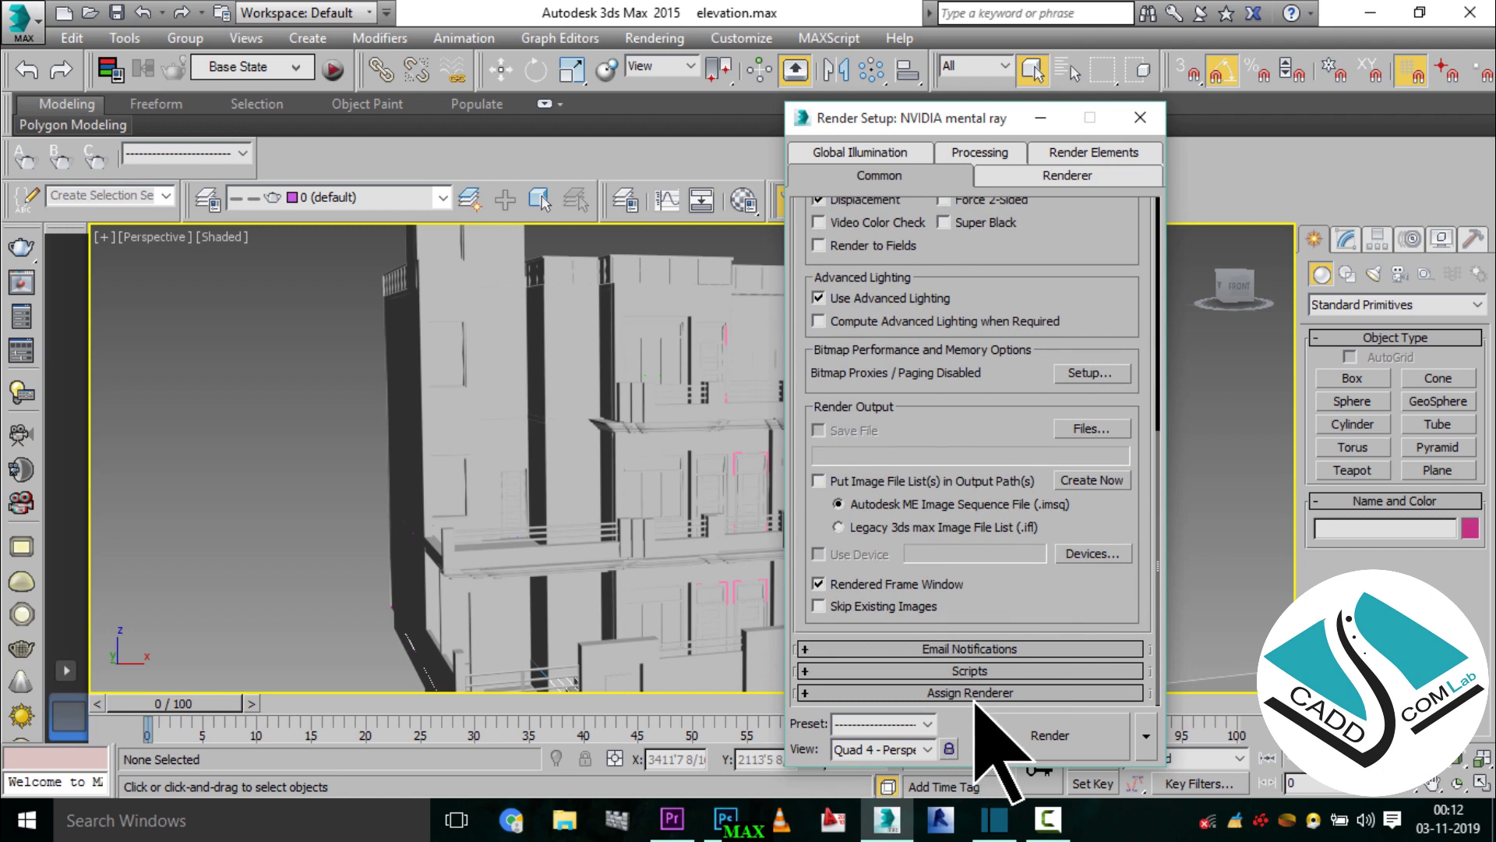
left_click(1013, 692)
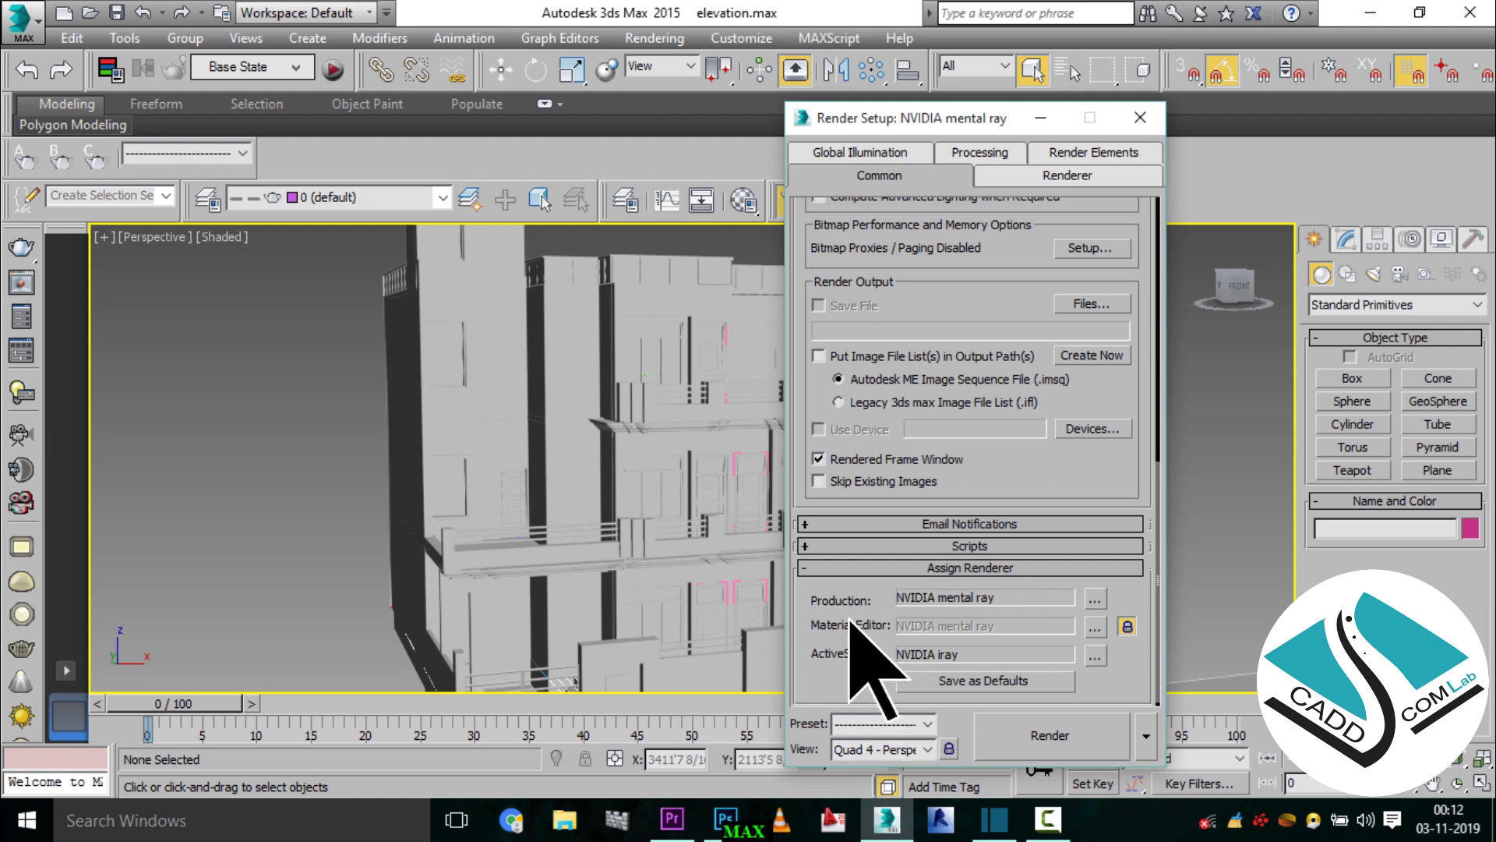
left_click(1096, 597)
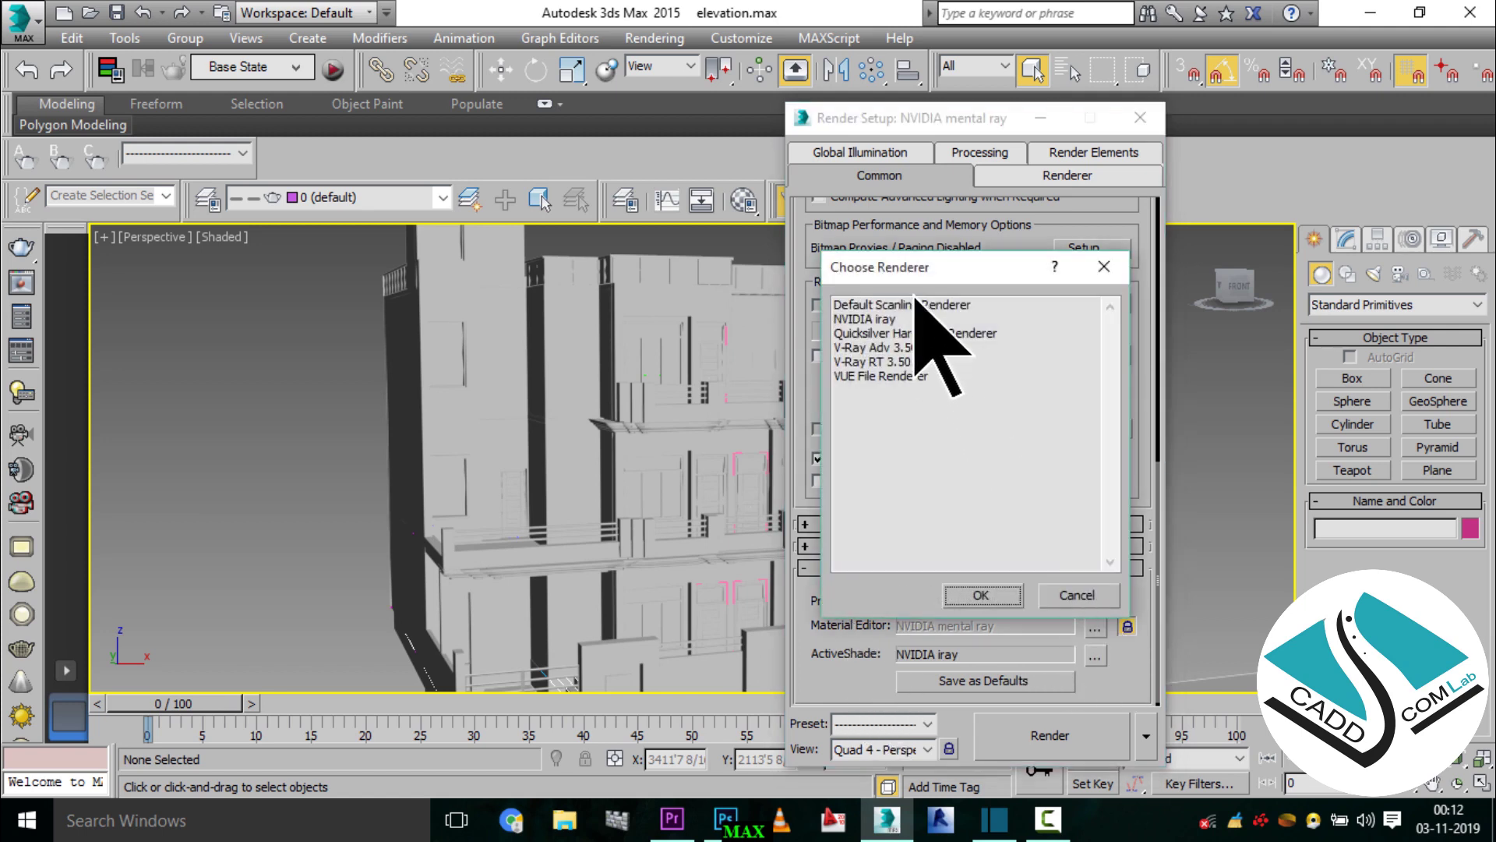
left_click(871, 371)
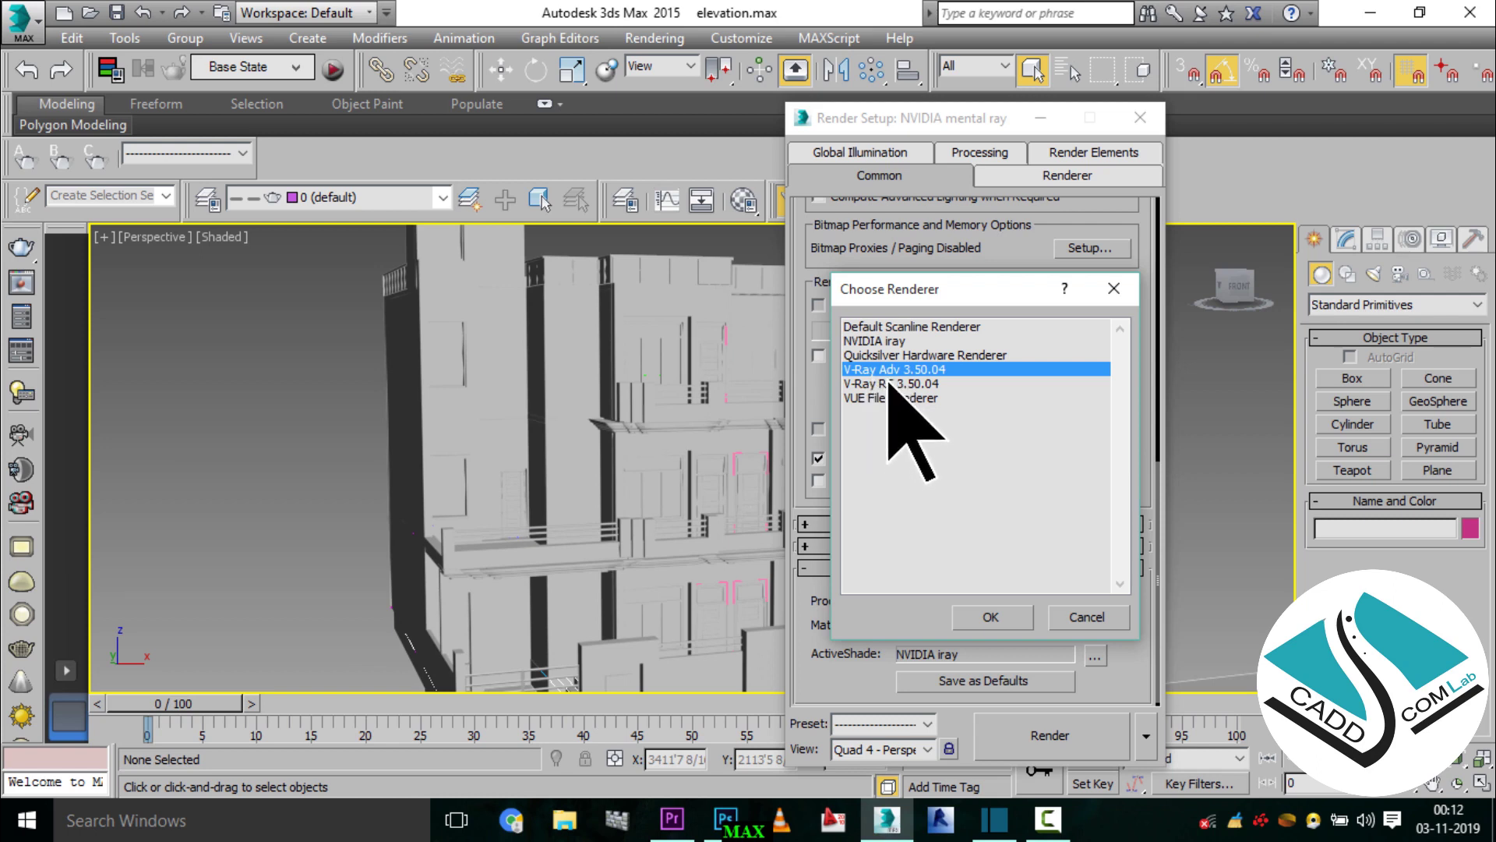
left_click(991, 616)
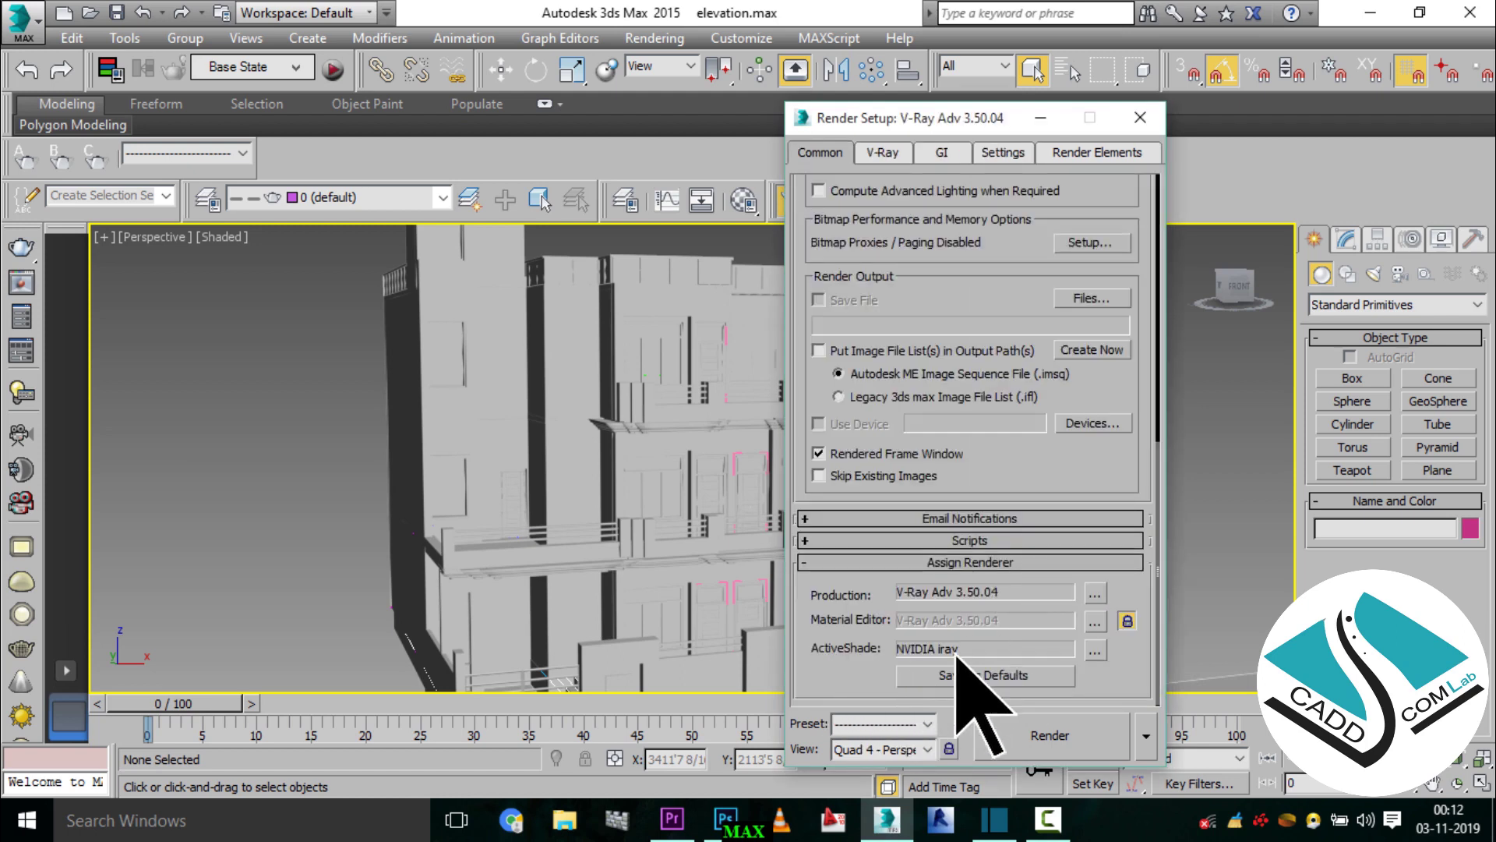
- Set the ActiveShade renderer to V-Ray RT 3.50.04 and close Render Setup
left_click(1095, 650)
left_click(894, 333)
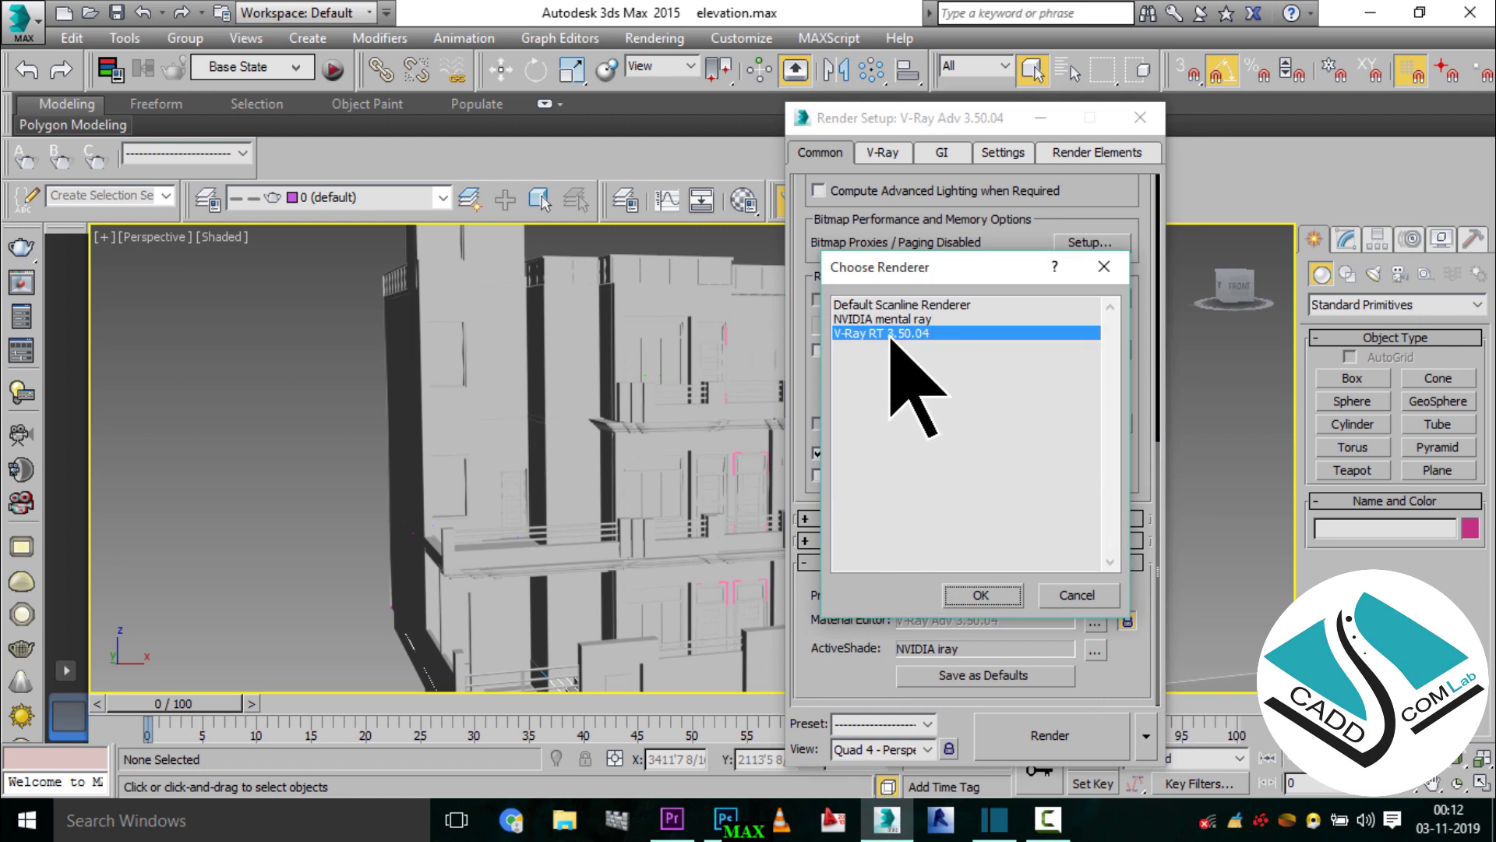
double_click(893, 333)
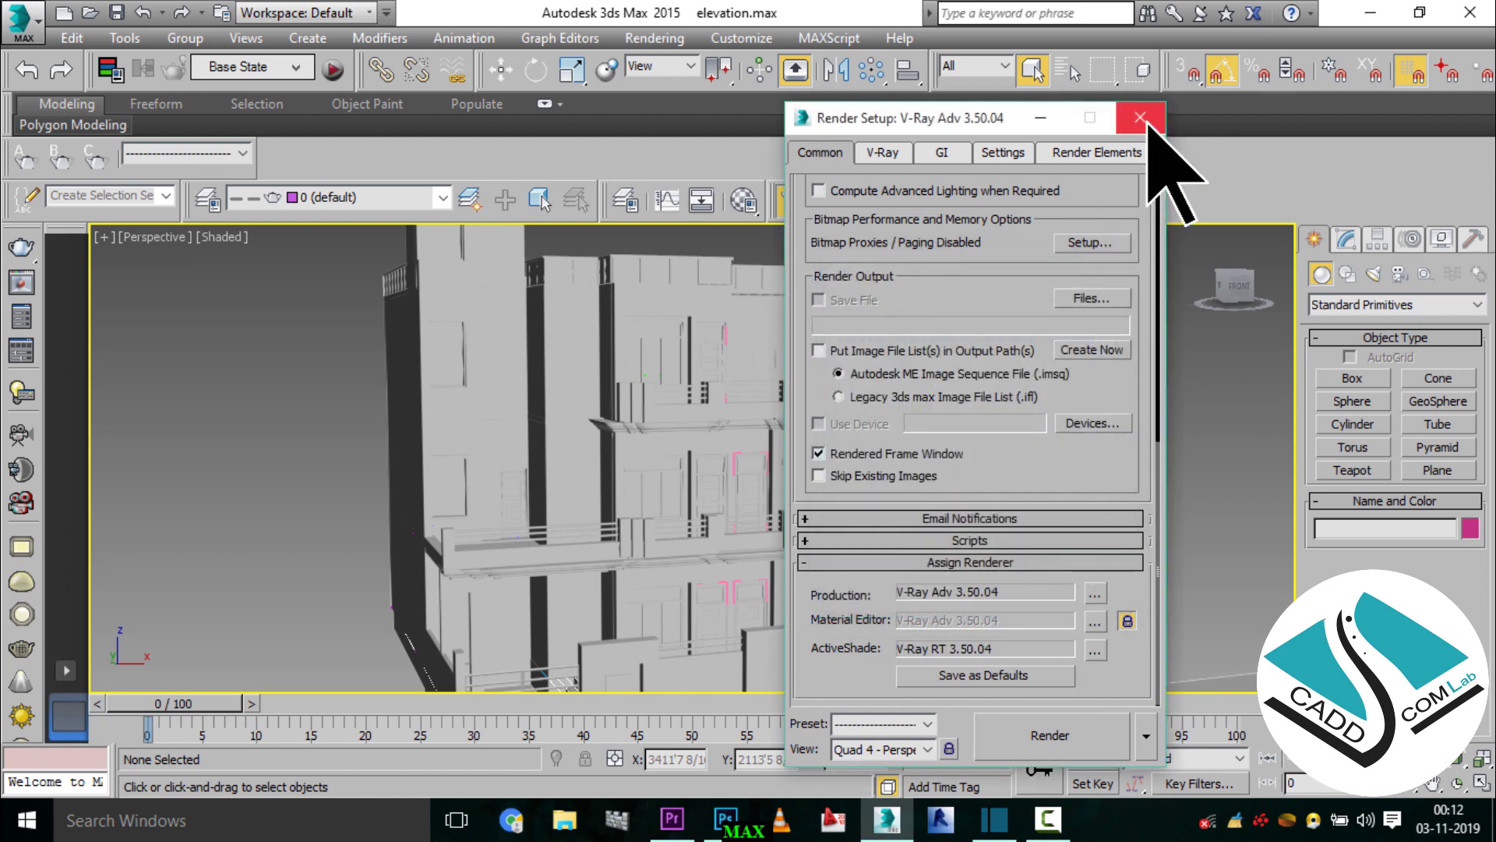
left_click(1140, 117)
- Open the Material Editor with slot 01 - Default selected, placed beside the house
scroll(775, 551, "down", 5)
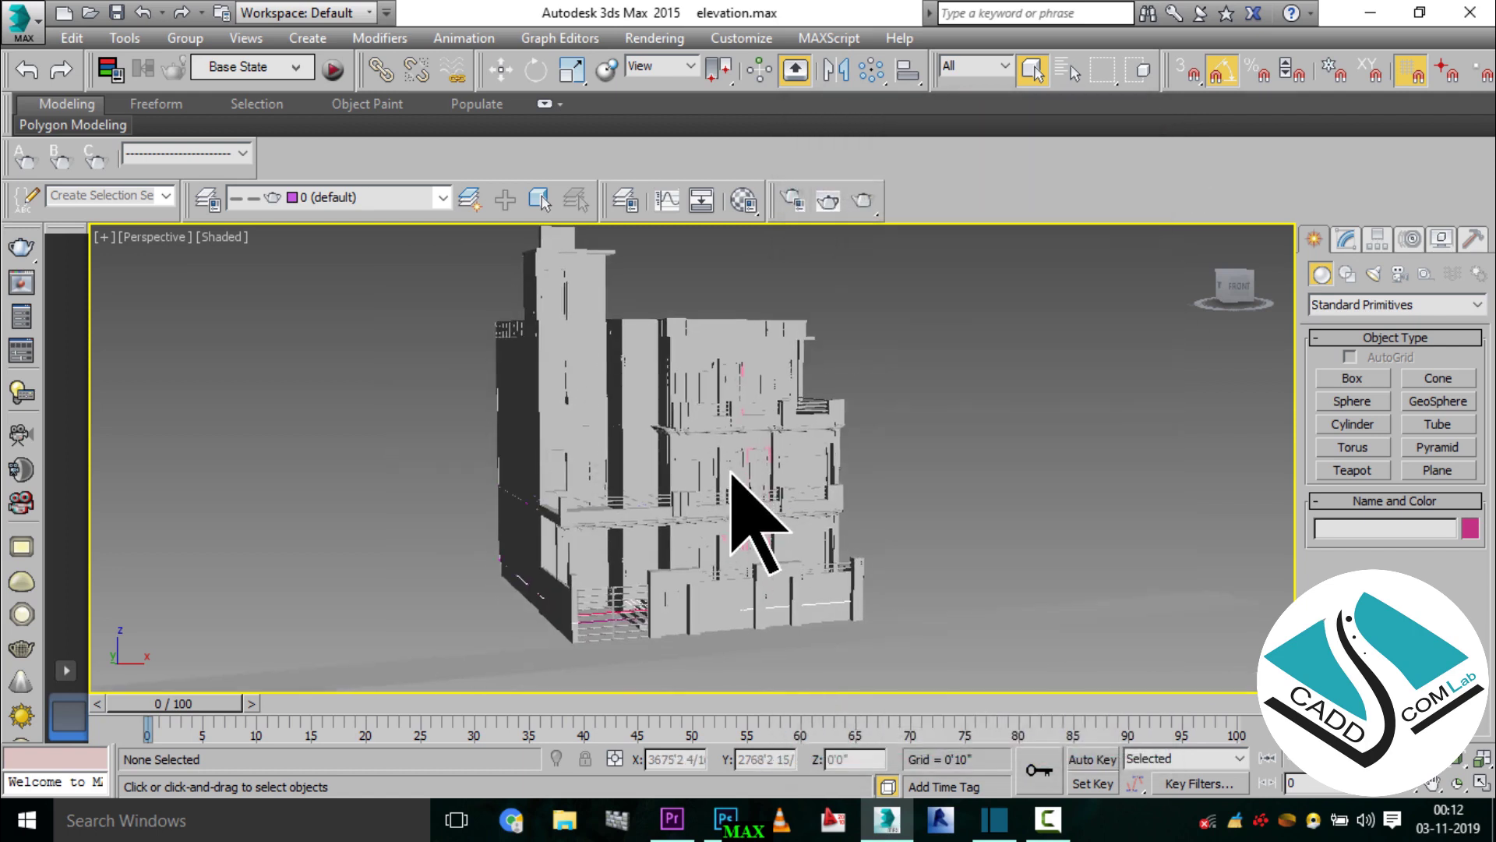
mouse_move(752, 503)
middle_mouse_down("alt")
mouse_move(708, 487)
mouse_move(765, 484)
mouse_move(698, 467)
middle_mouse_up("alt")
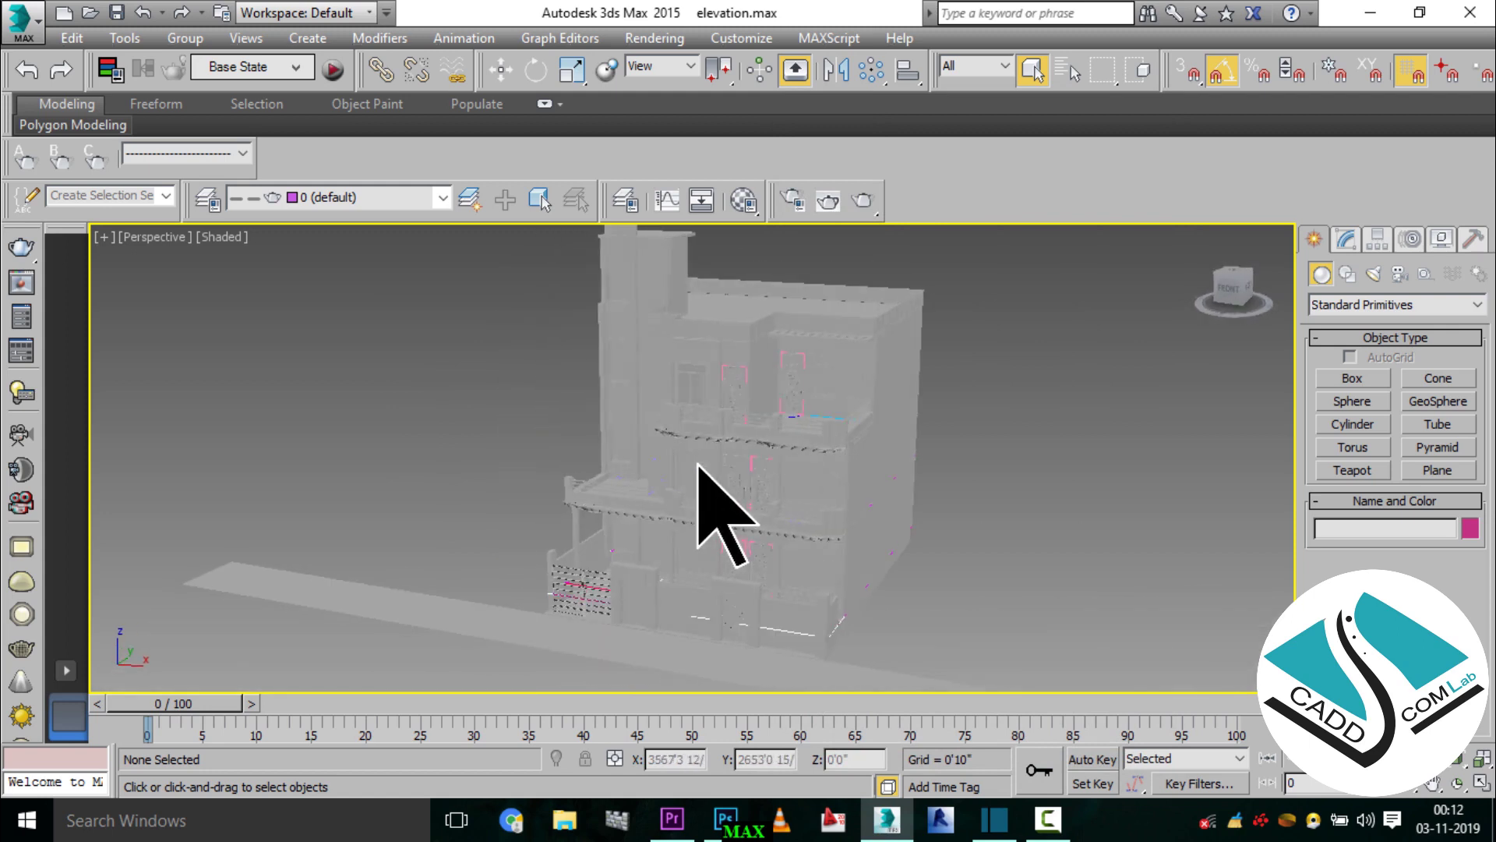
key("m")
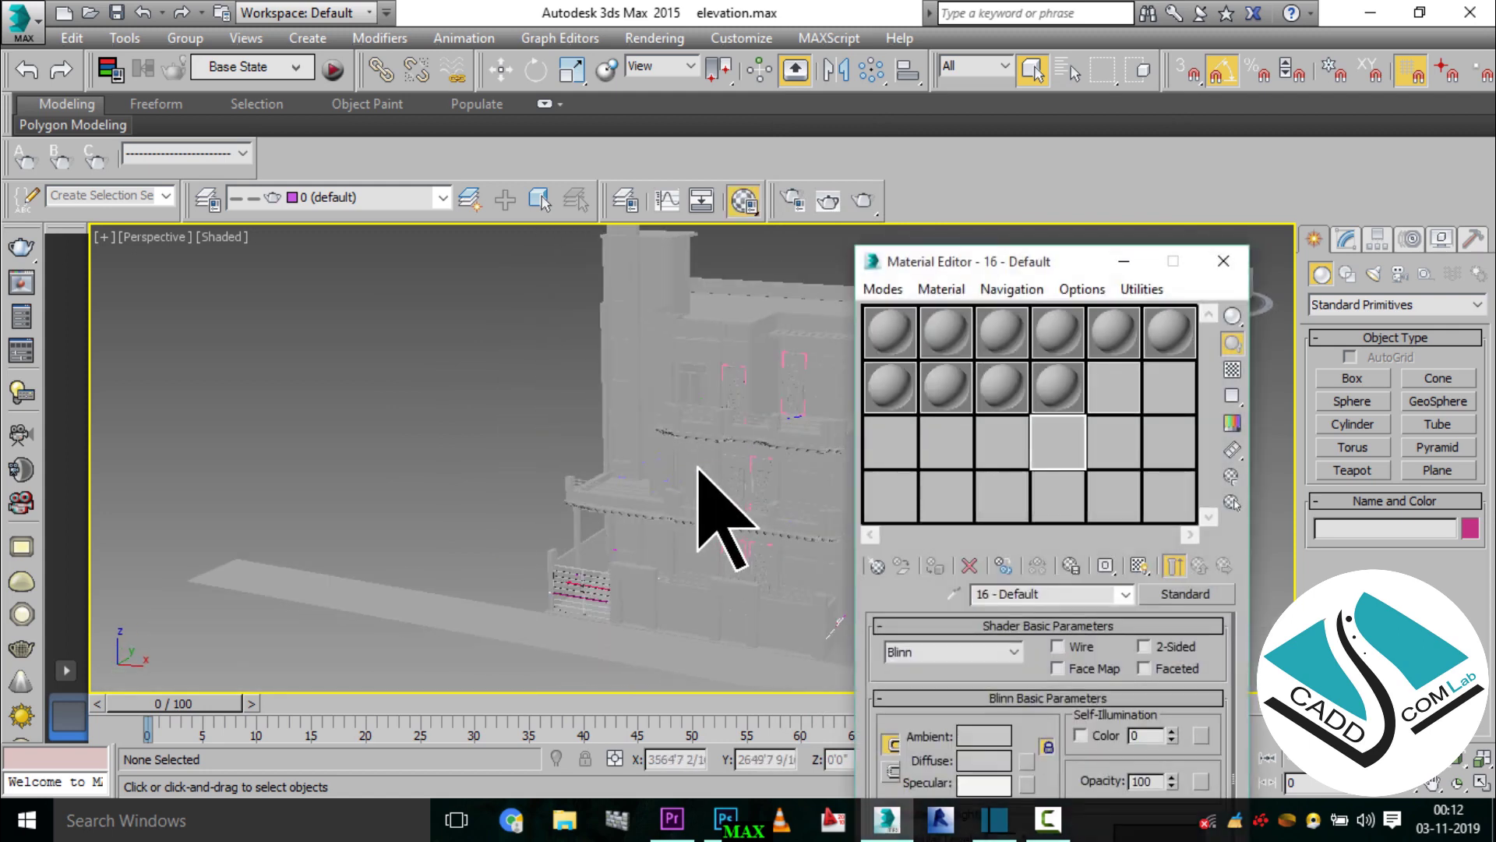
mouse_move(969, 269)
left_mouse_down()
mouse_move(604, 274)
mouse_move(618, 288)
mouse_move(625, 209)
left_mouse_up()
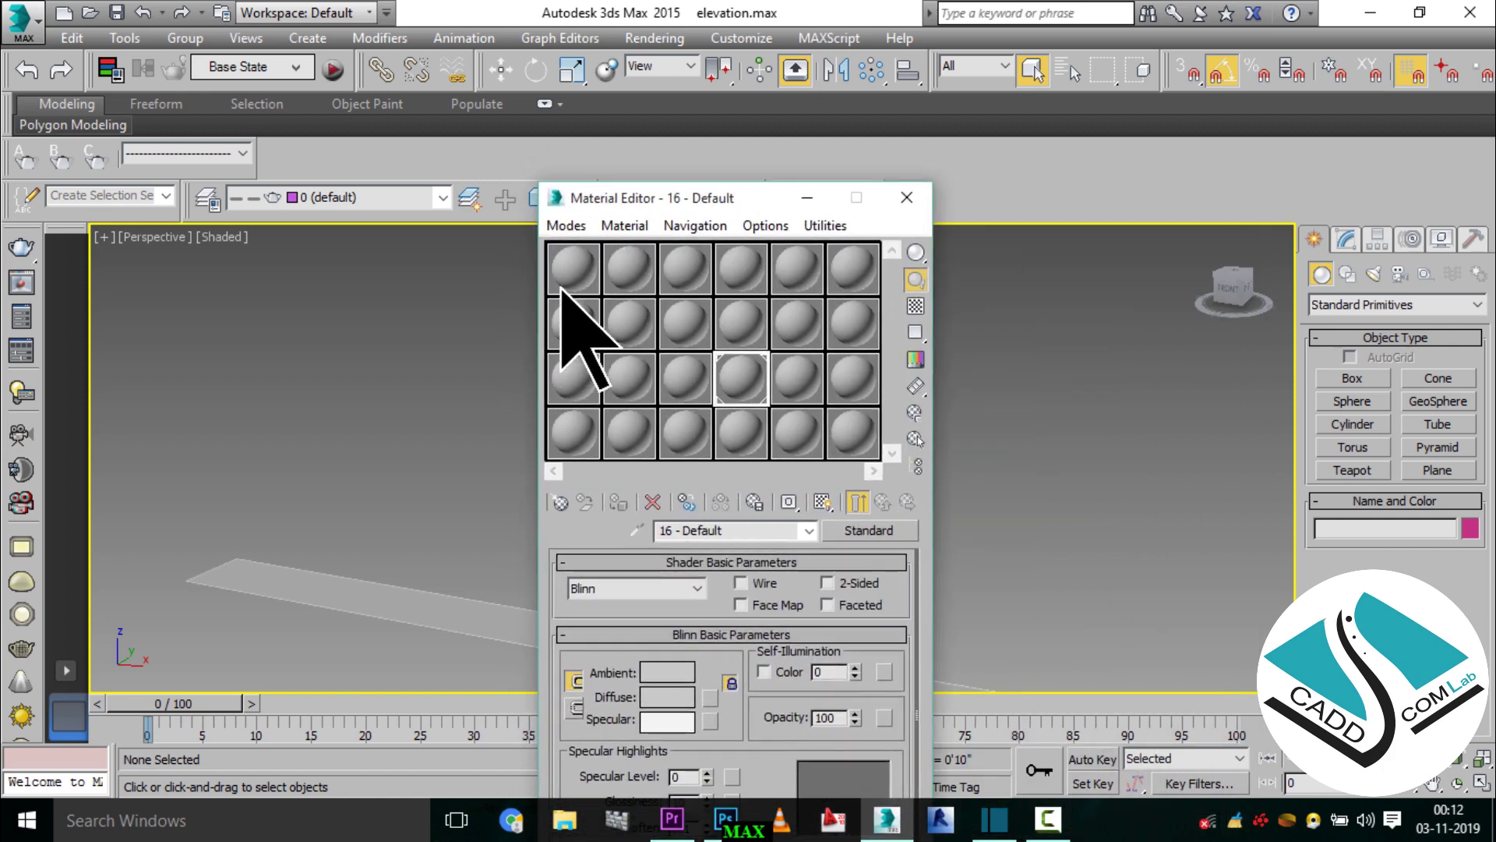
left_click(564, 285)
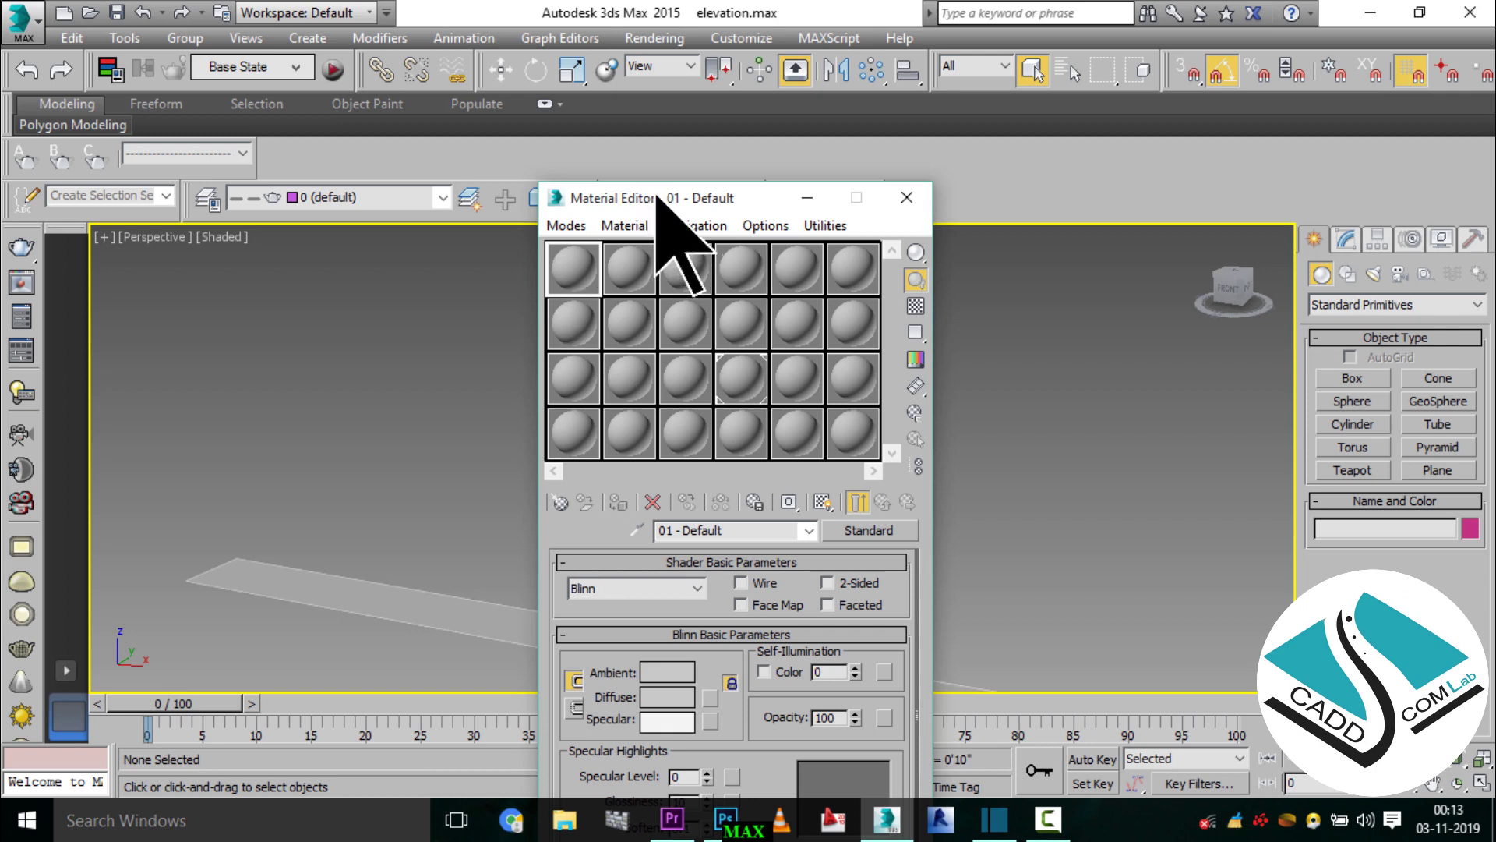
left_click_drag(663, 206, 902, 180)
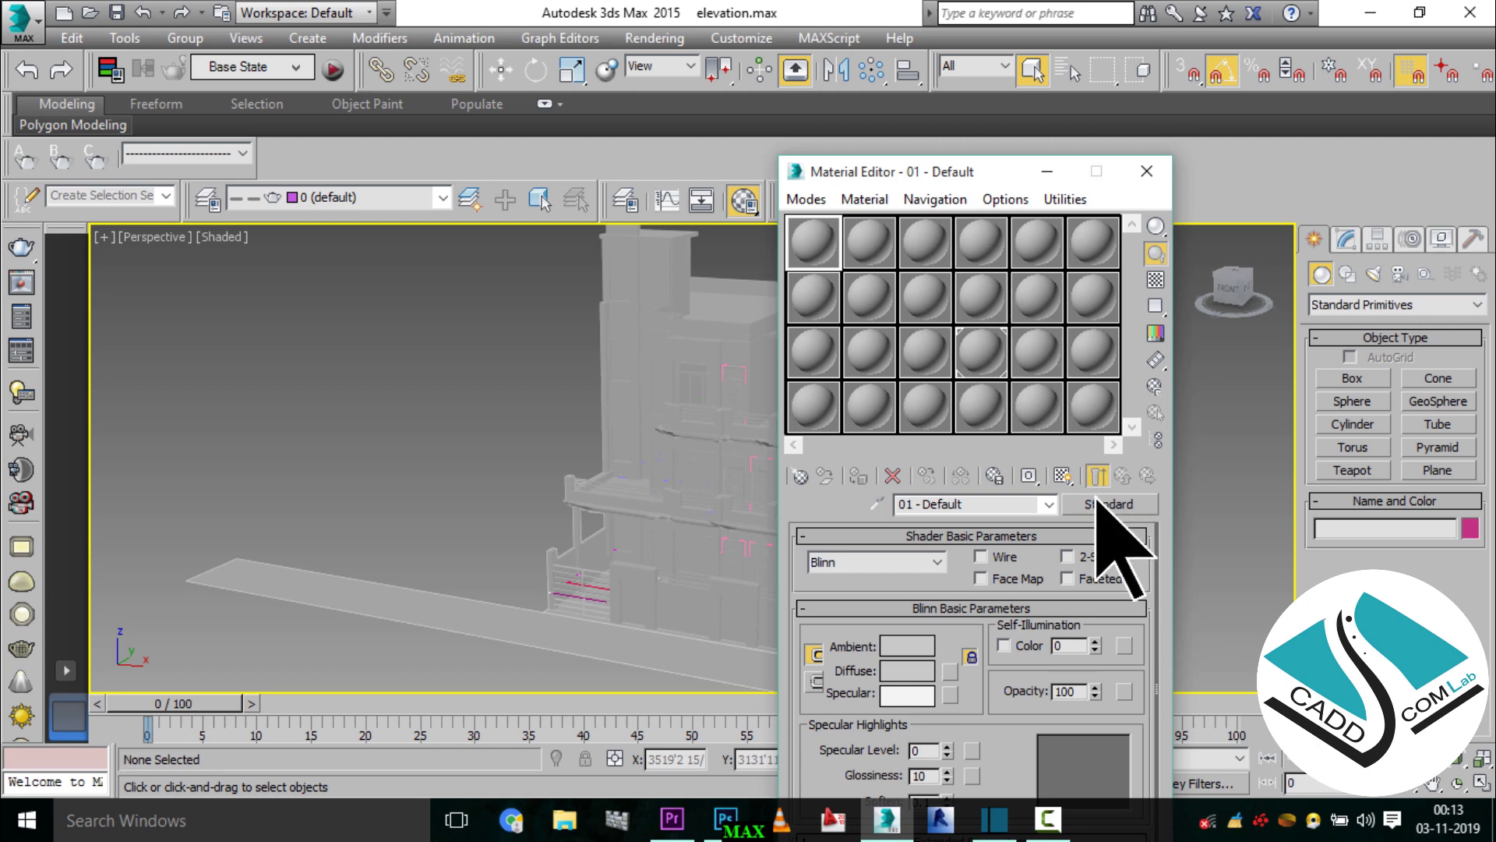
- Change material 01 - Default to a VRayMtl
left_click(1116, 505)
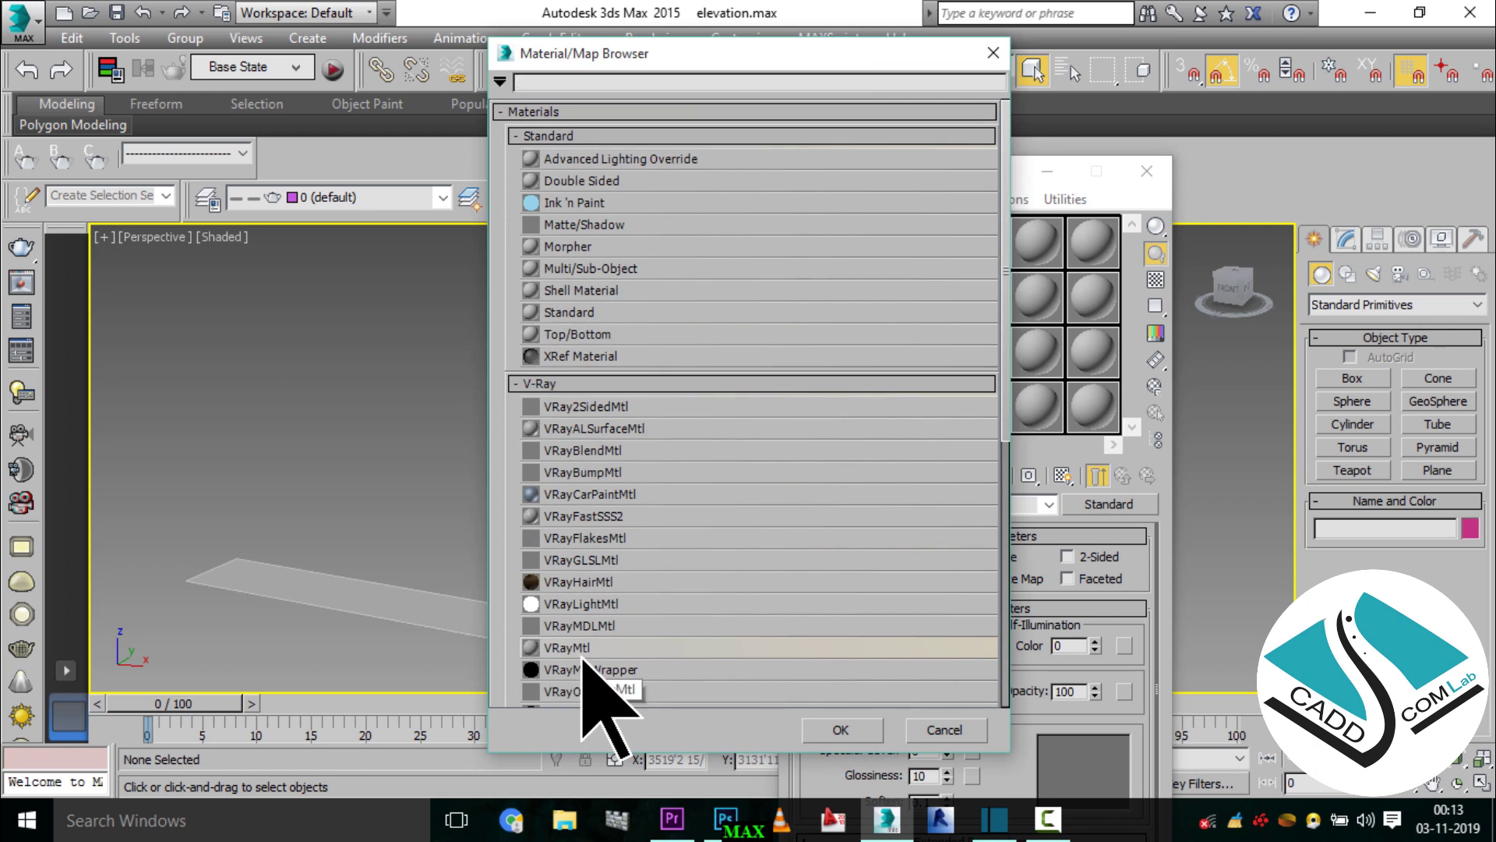
left_click(598, 647)
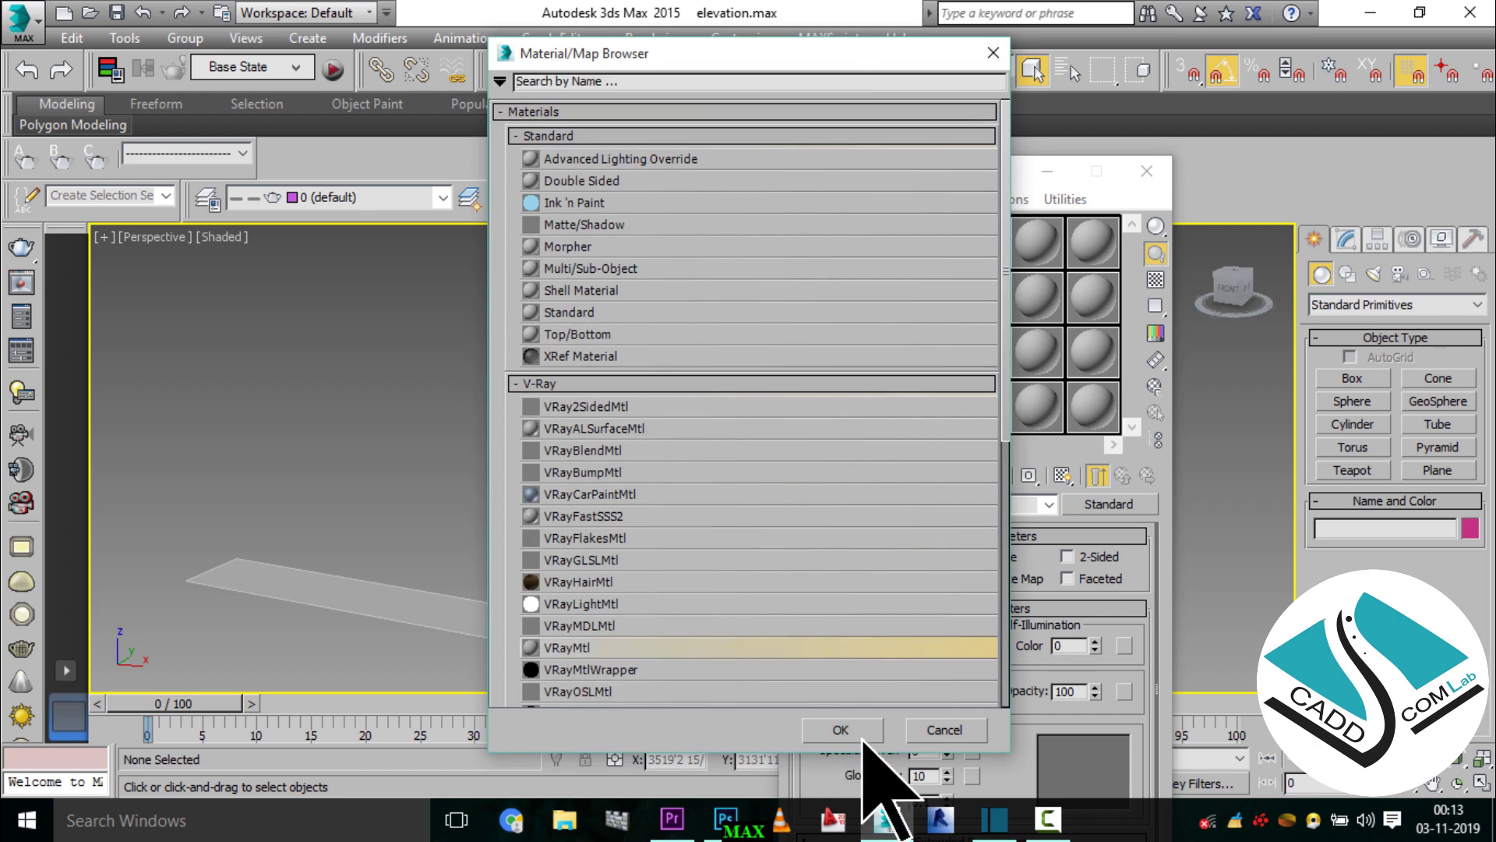
left_click(853, 731)
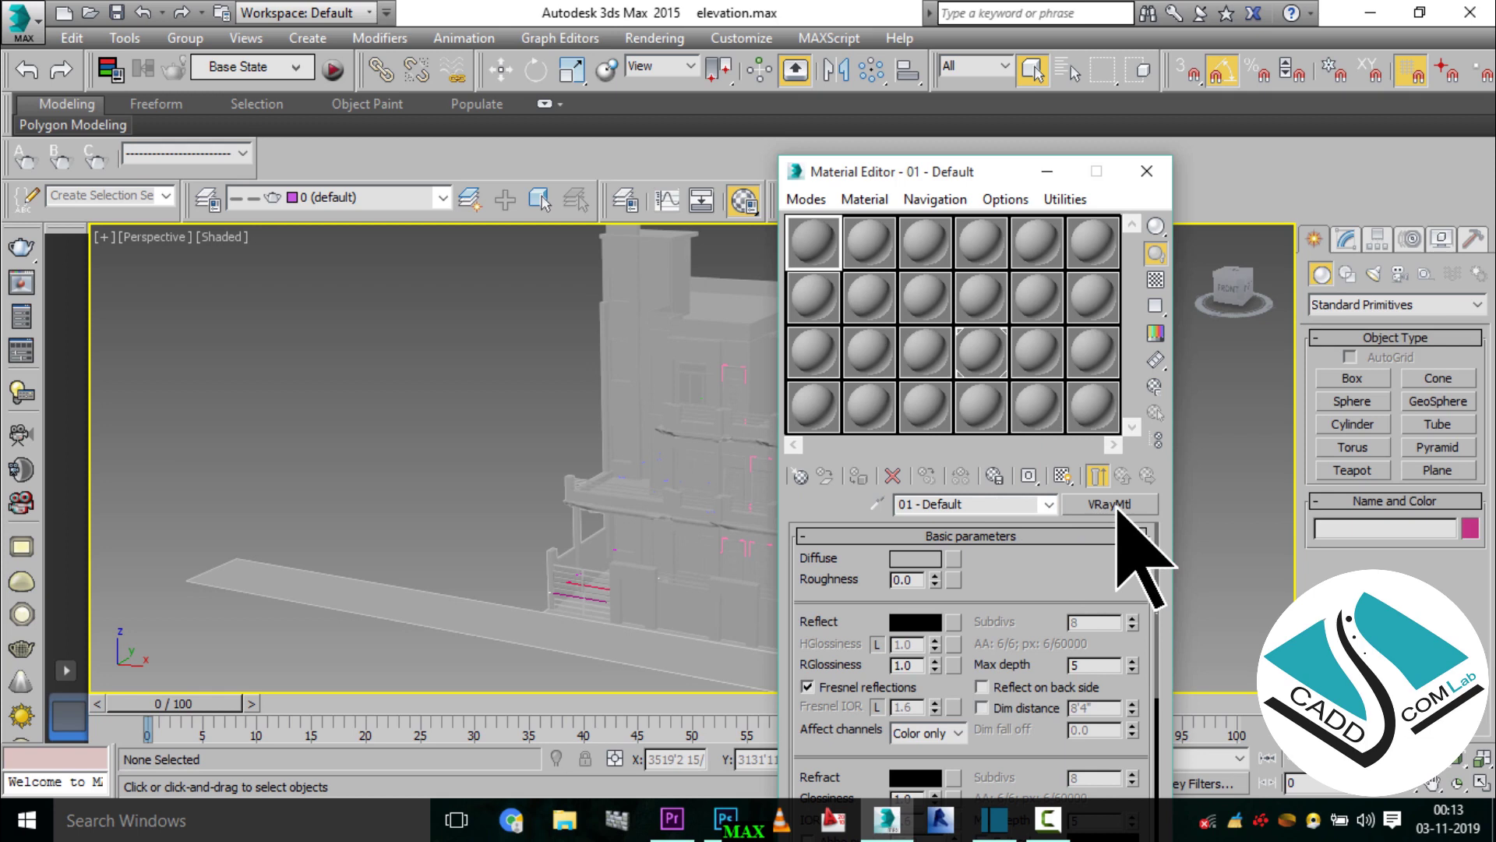
- Make material slot 04 a VRayMtl as well
left_click(865, 244)
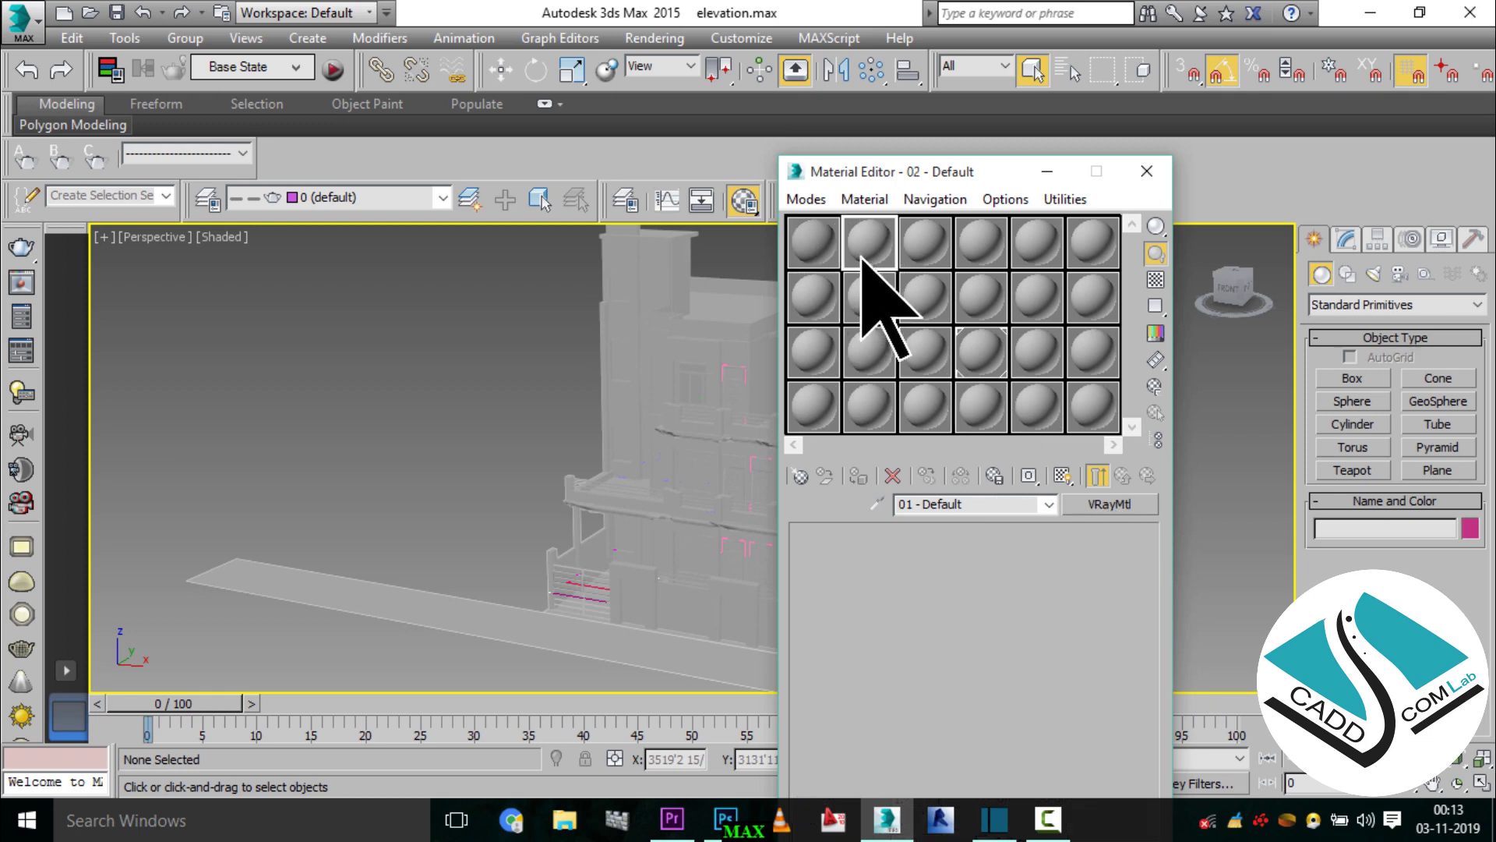
left_click(928, 249)
left_click(984, 251)
left_click(1109, 504)
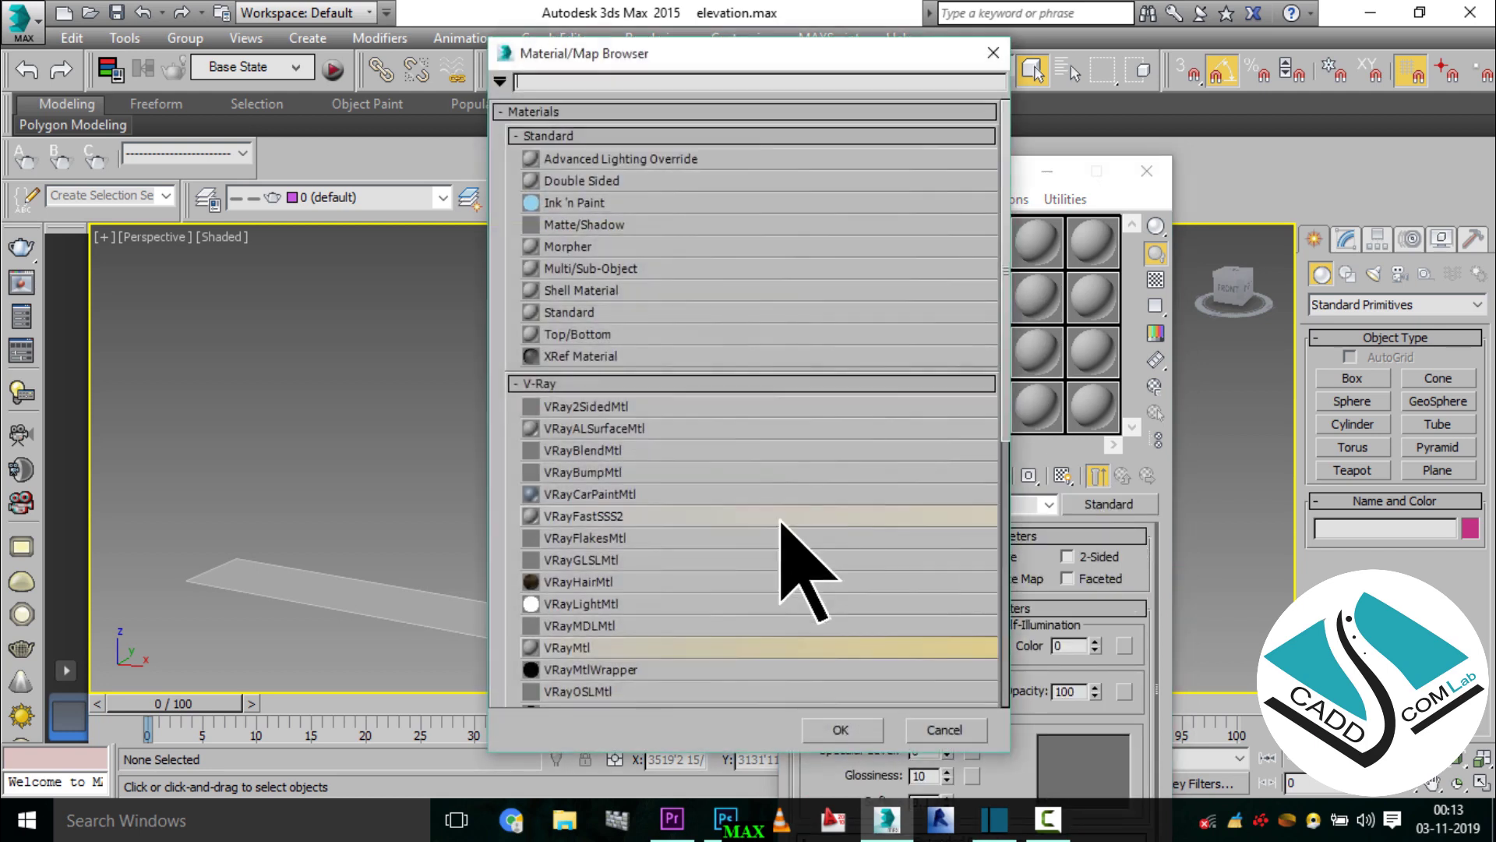
double_click(577, 648)
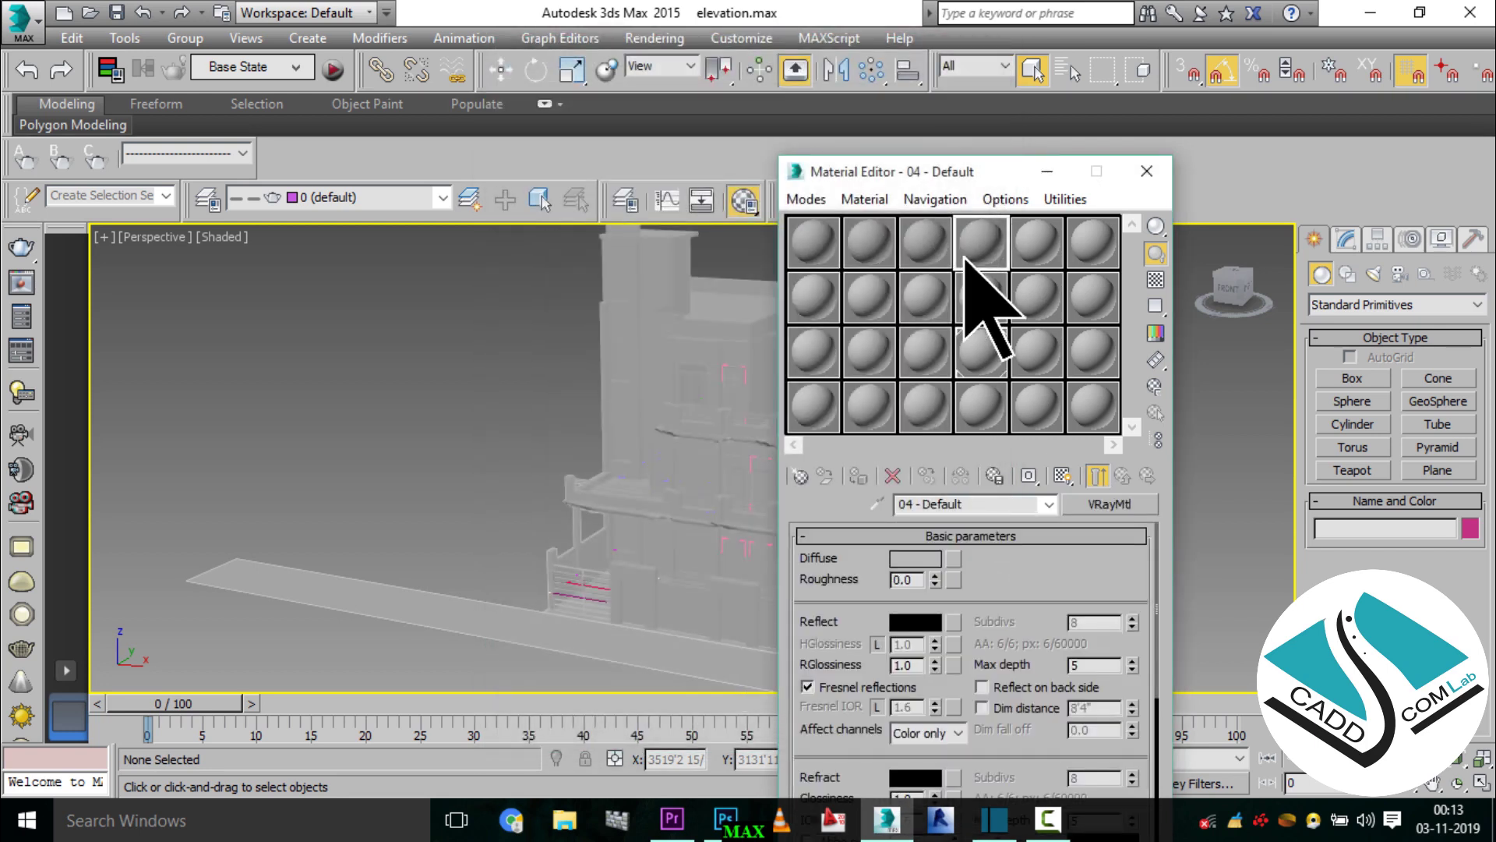
- Browse through the remaining sample slots and return to 01 - Default
left_click(1021, 251)
left_click(1095, 257)
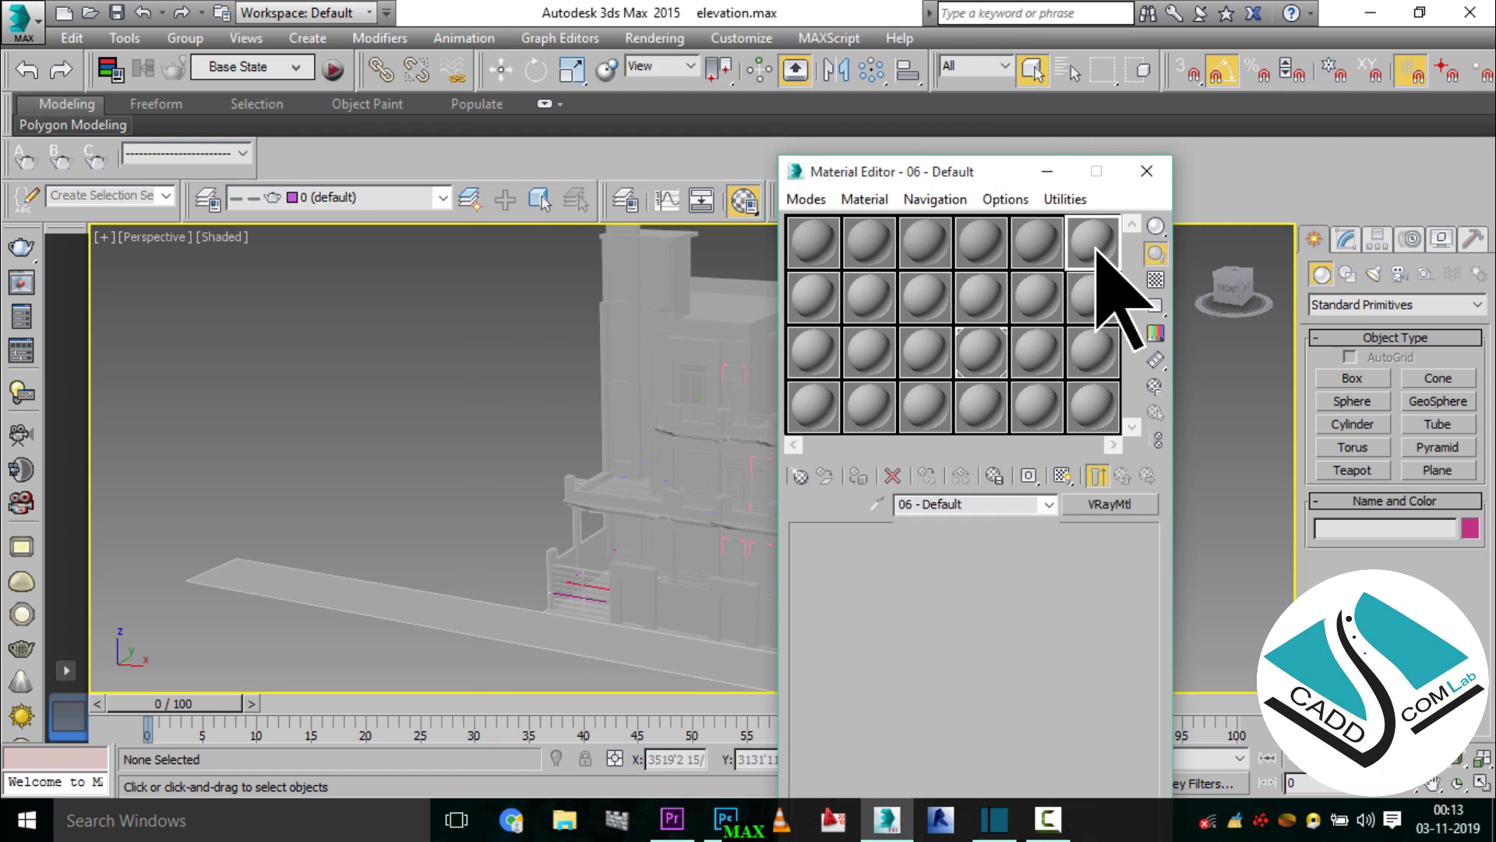
left_click(818, 296)
left_click(873, 300)
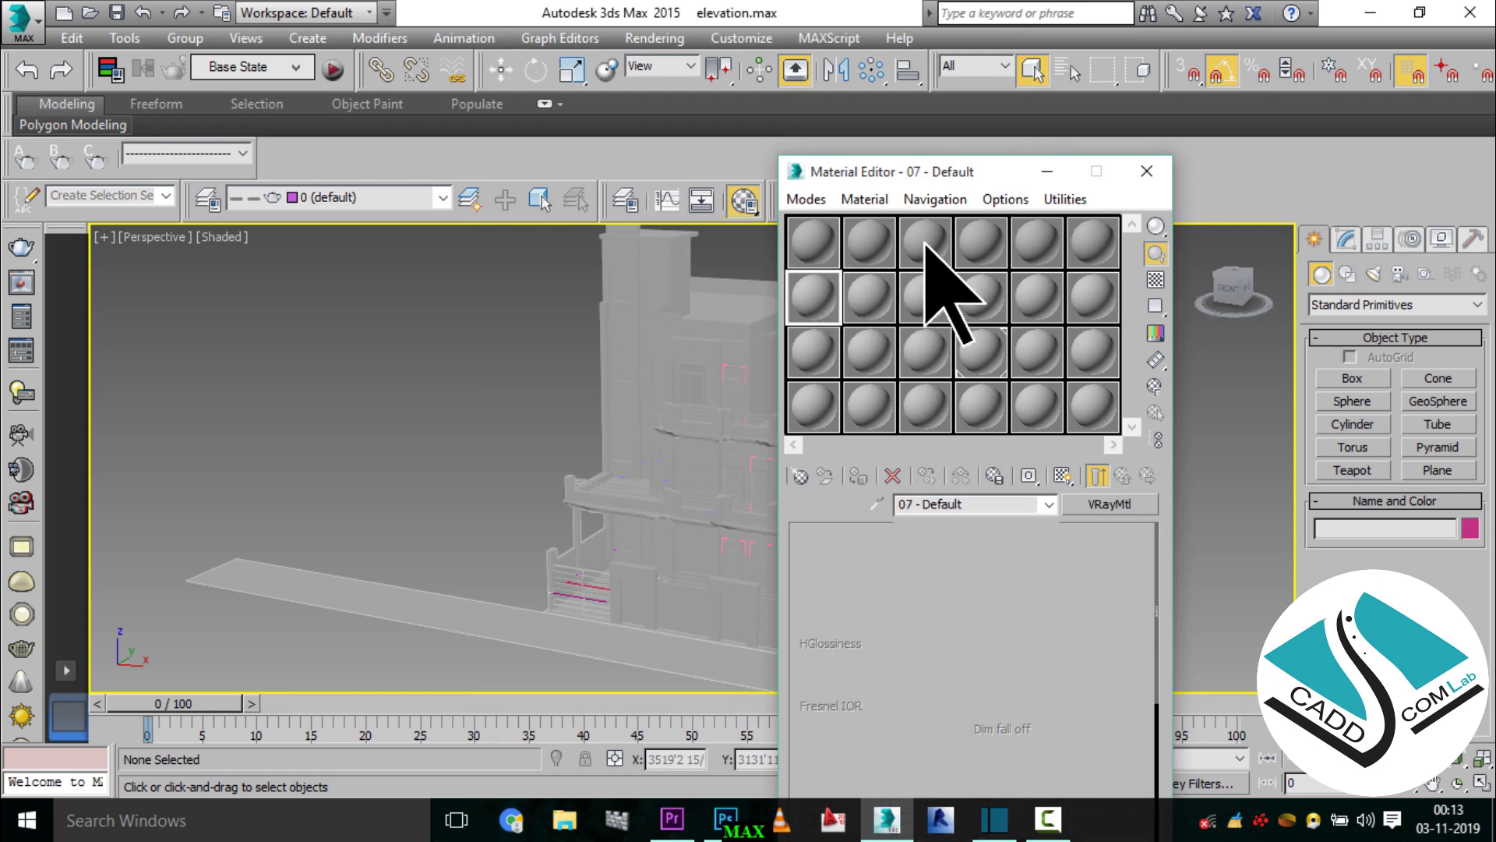
left_click(928, 295)
left_click(990, 281)
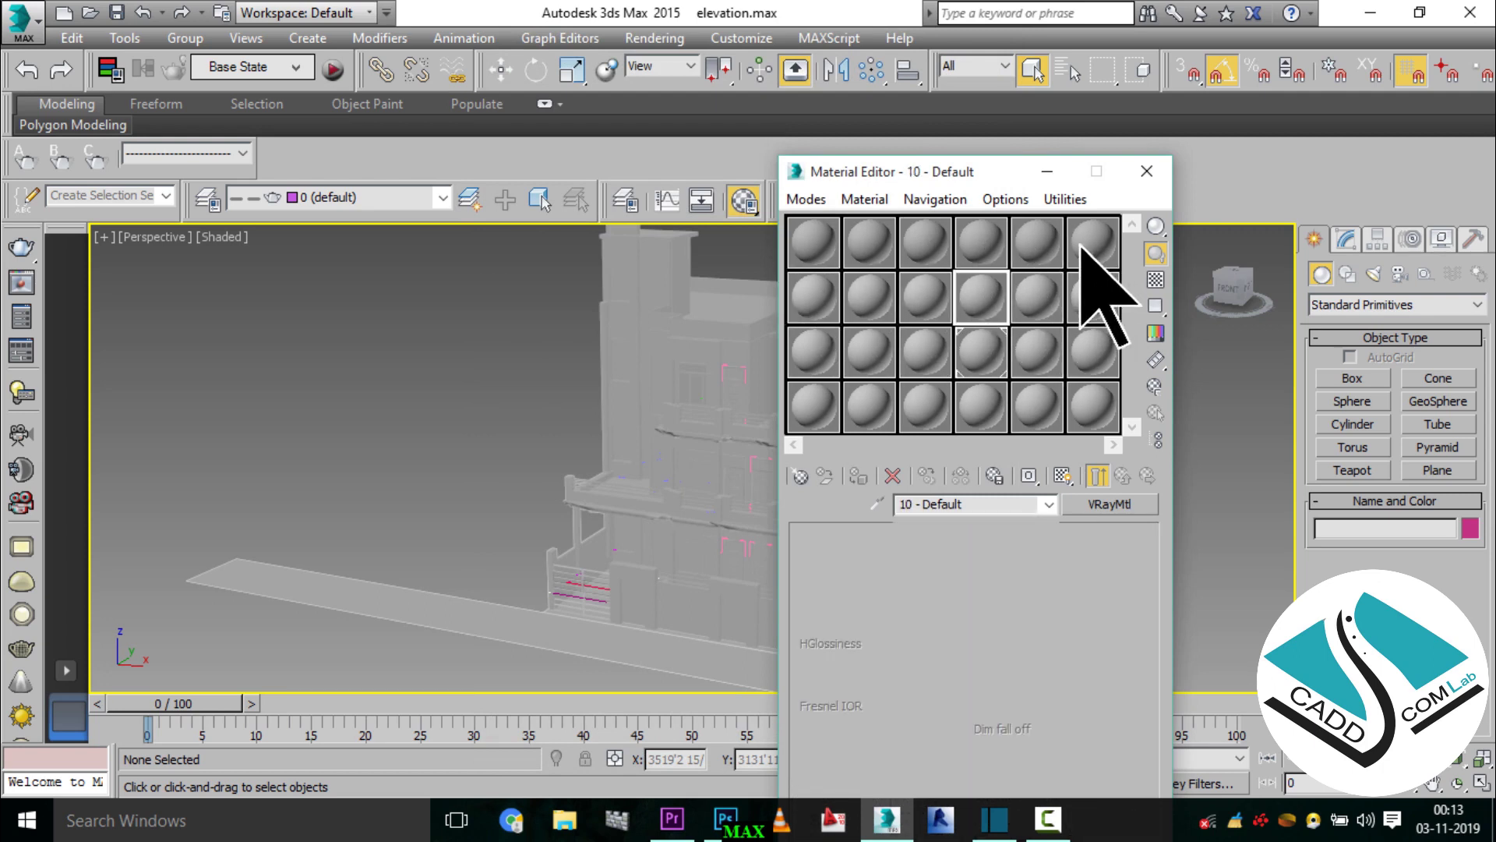
left_click(1037, 296)
left_click(1094, 307)
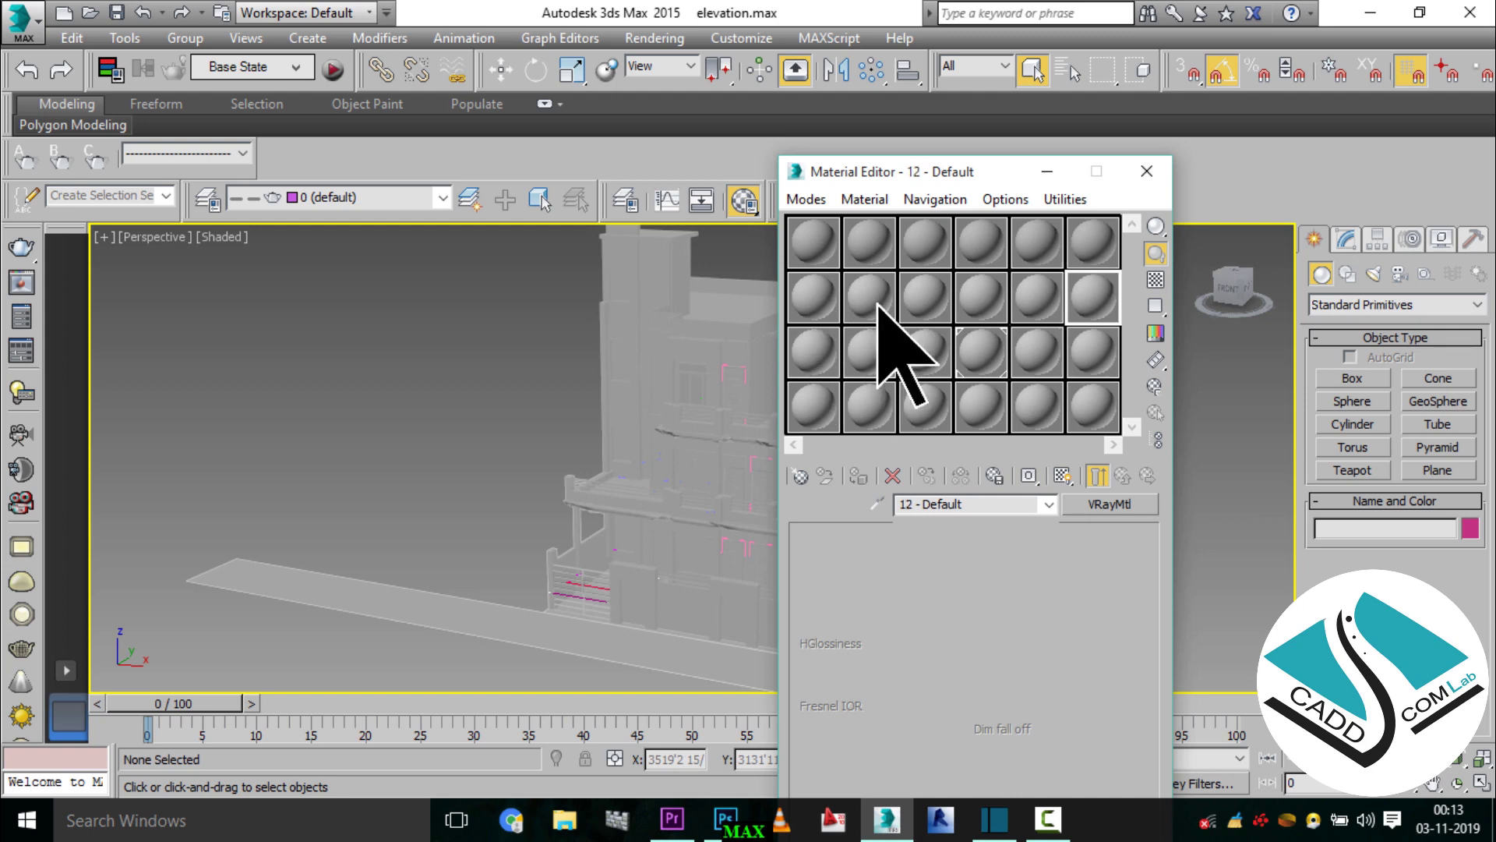
left_click(879, 343)
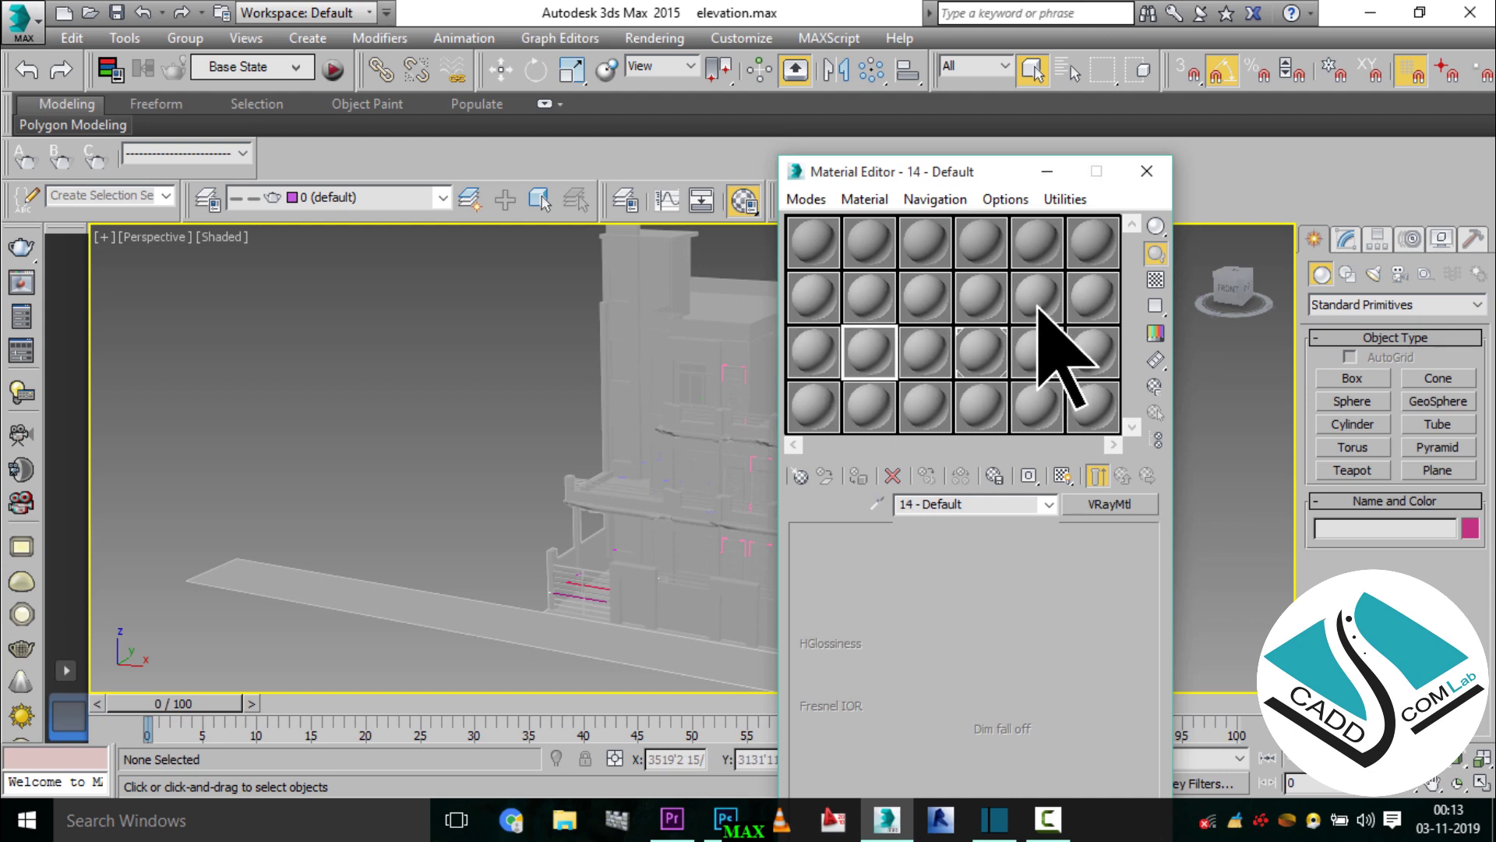
left_click(926, 352)
left_click(1040, 352)
left_click_drag(921, 172, 957, 217)
left_click(863, 292)
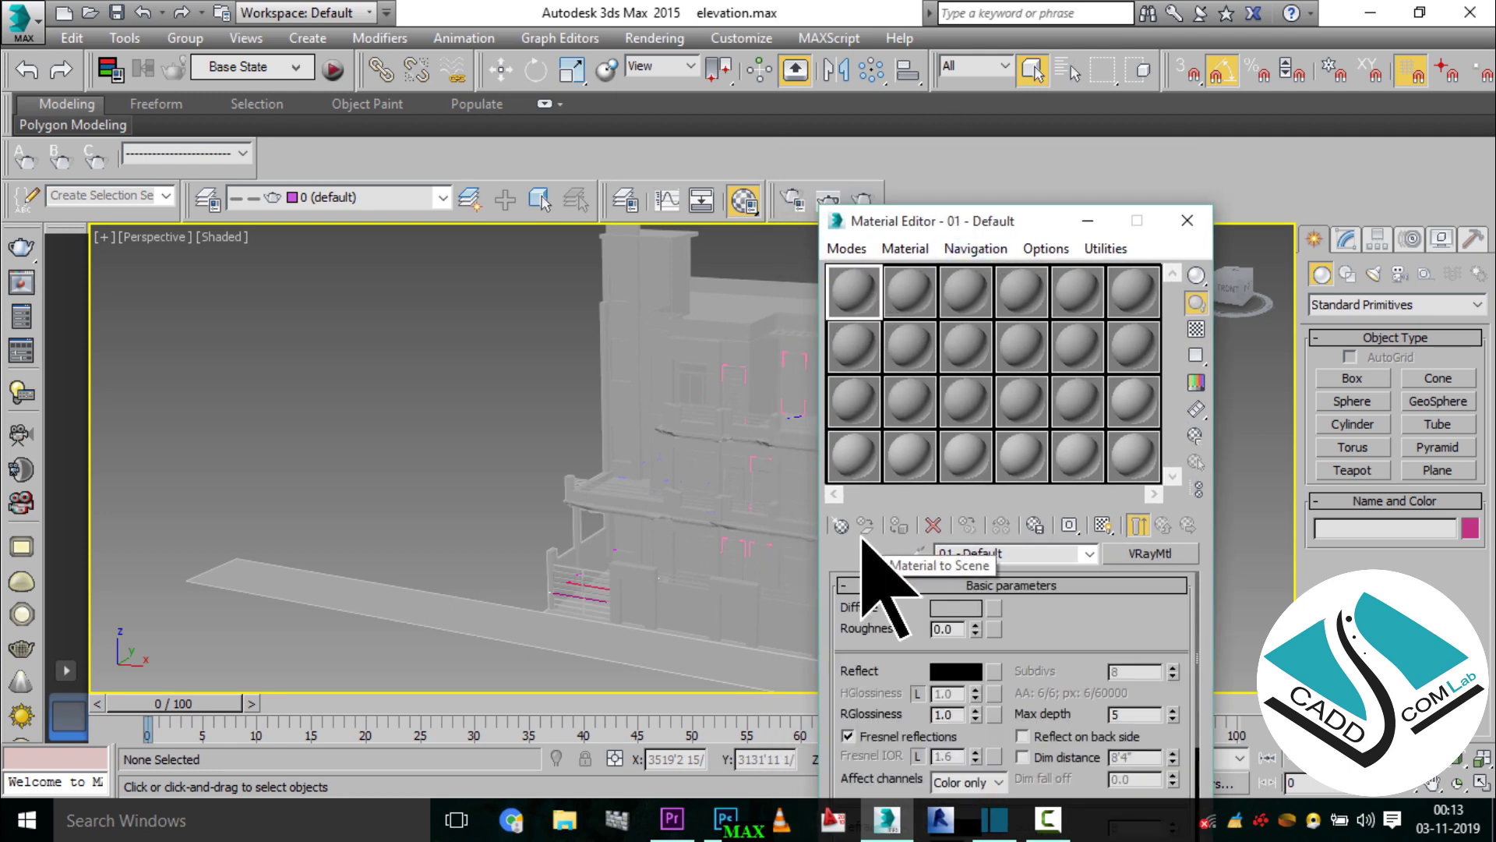
- Zoom and pan the Perspective view to look over the untextured grey facade
middle_click_drag(643, 508, 561, 508)
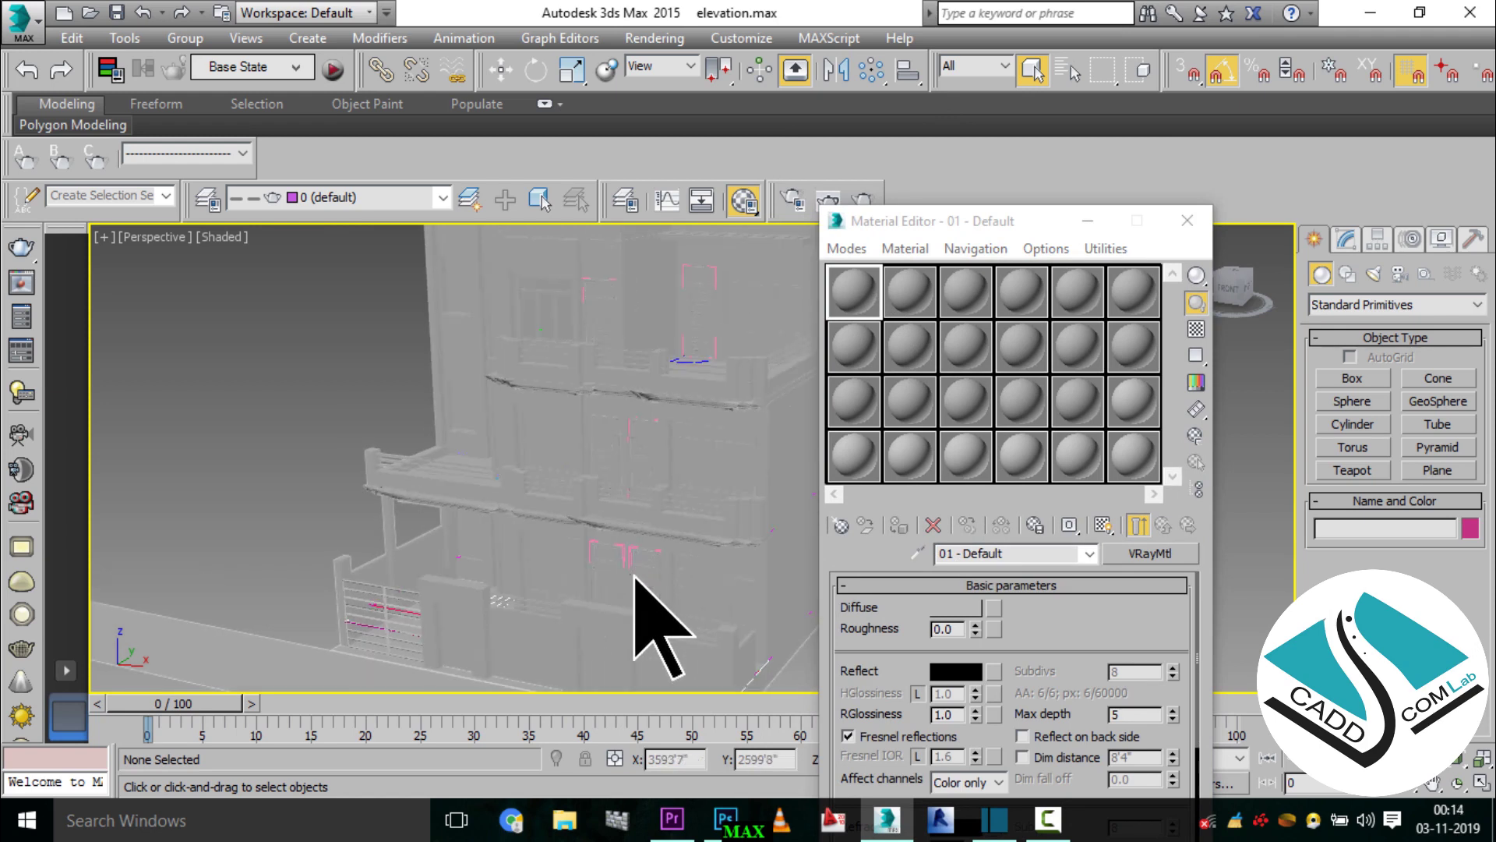
scroll(635, 573, "up", 3)
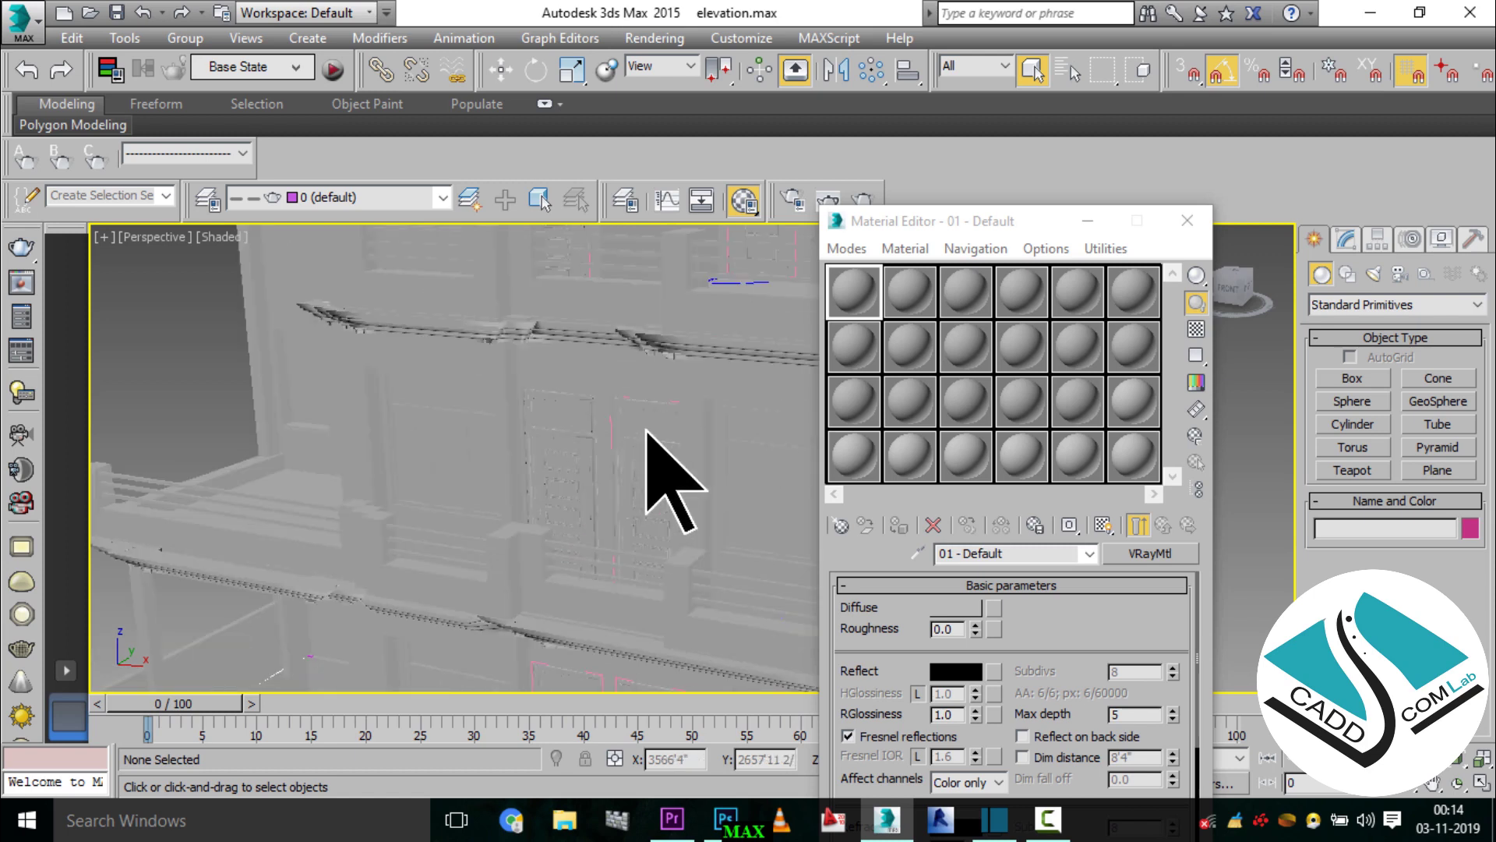
left_click_drag(1013, 221, 1130, 204)
scroll(610, 467, "down", 2)
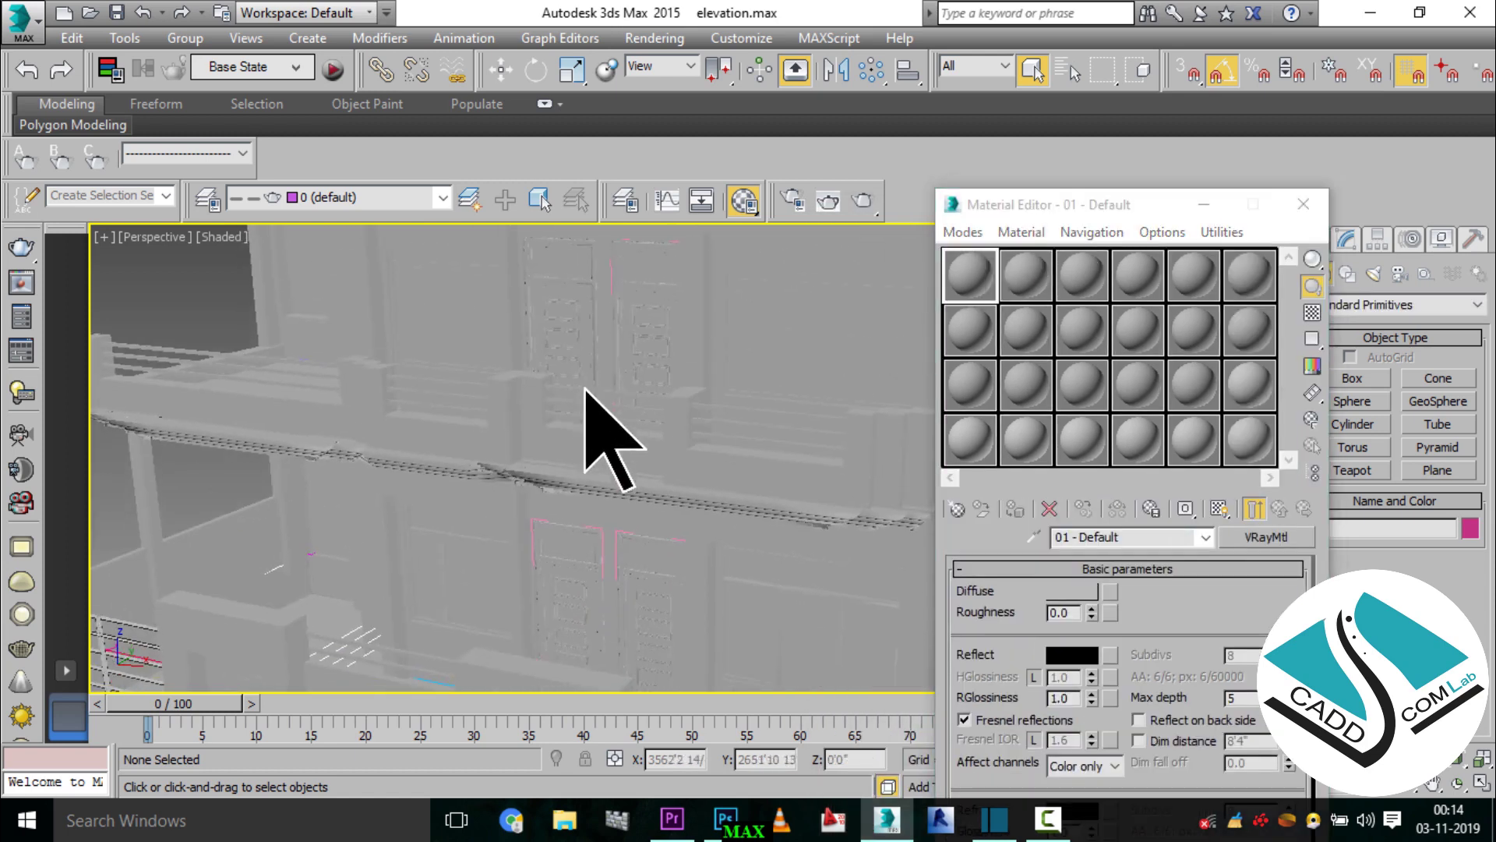
scroll(615, 545, "down", 2)
scroll(592, 561, "down", 2)
scroll(596, 577, "down", 2)
mouse_move(576, 546)
middle_mouse_down()
mouse_move(594, 415)
mouse_move(568, 584)
mouse_move(612, 502)
mouse_move(604, 440)
mouse_move(622, 524)
middle_mouse_up()
scroll(593, 417, "down", 2)
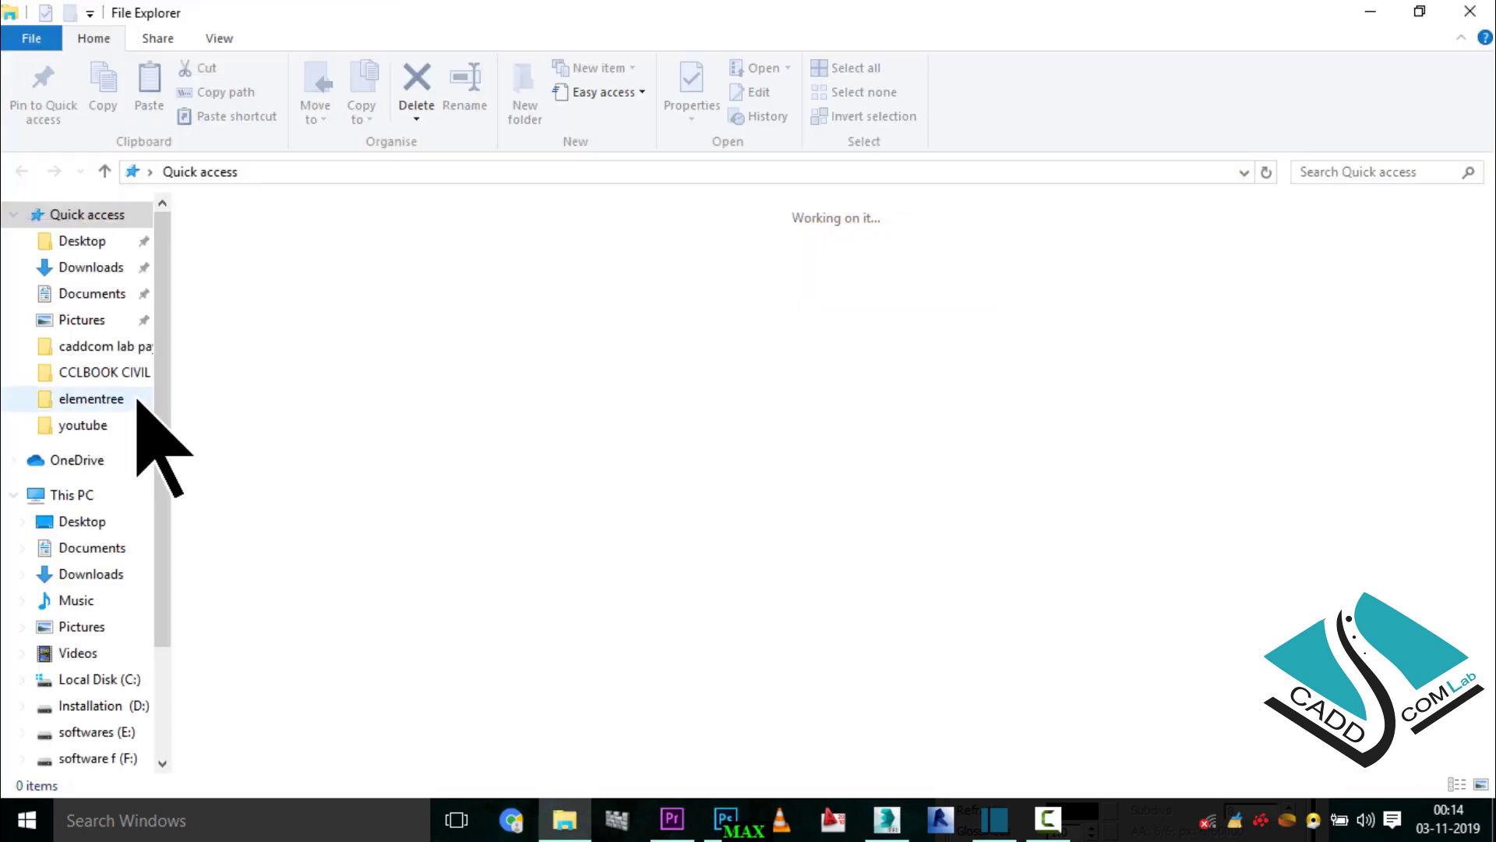
- View the Desktop reference image 123.jpg maximized in Photos, then return to 3ds Max
left_click(87, 242)
left_click(487, 289)
double_click(487, 286)
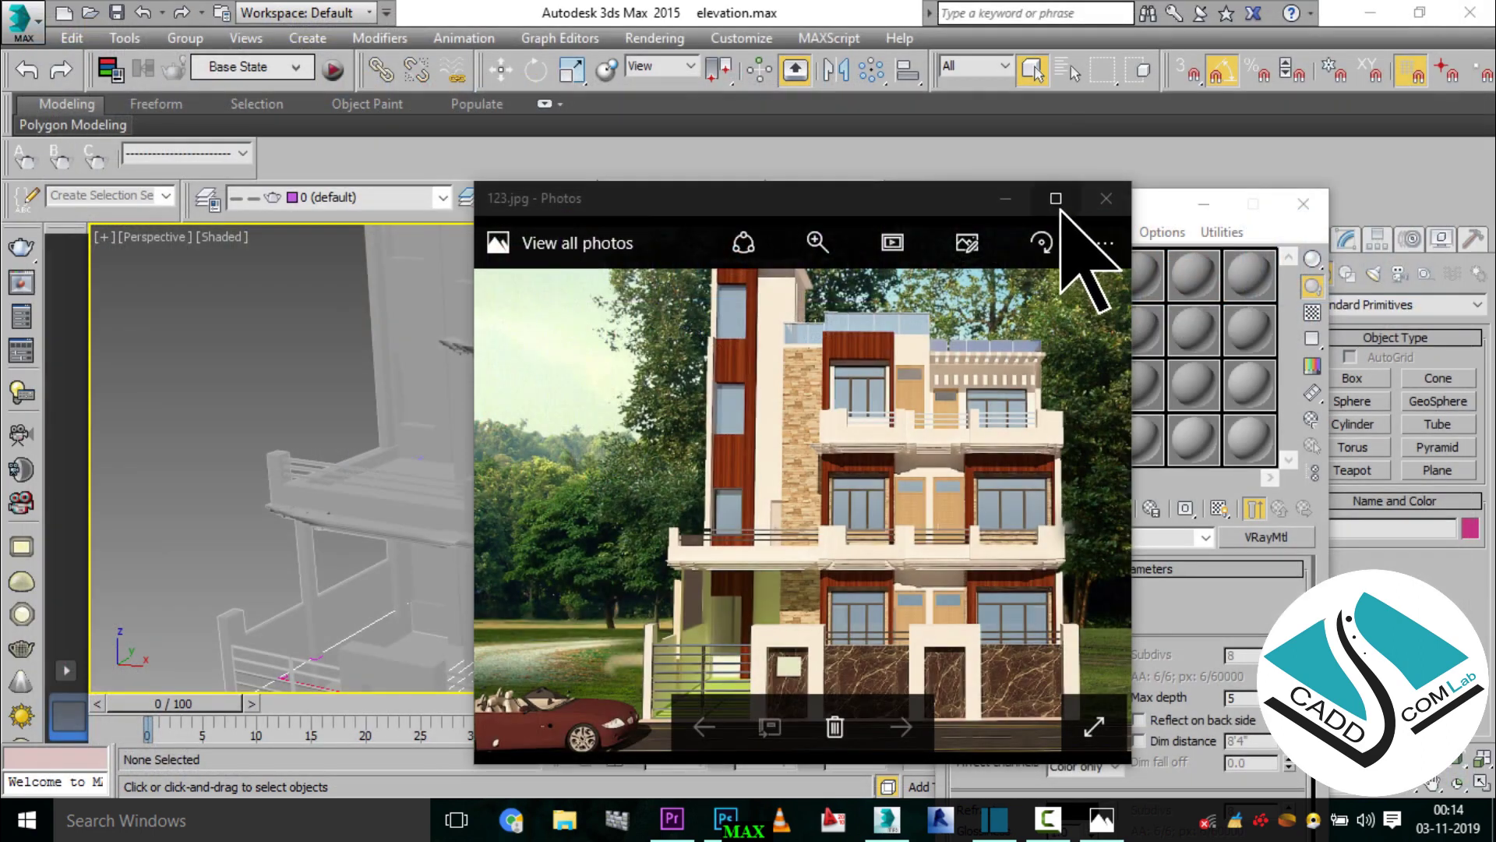
left_click(1061, 210)
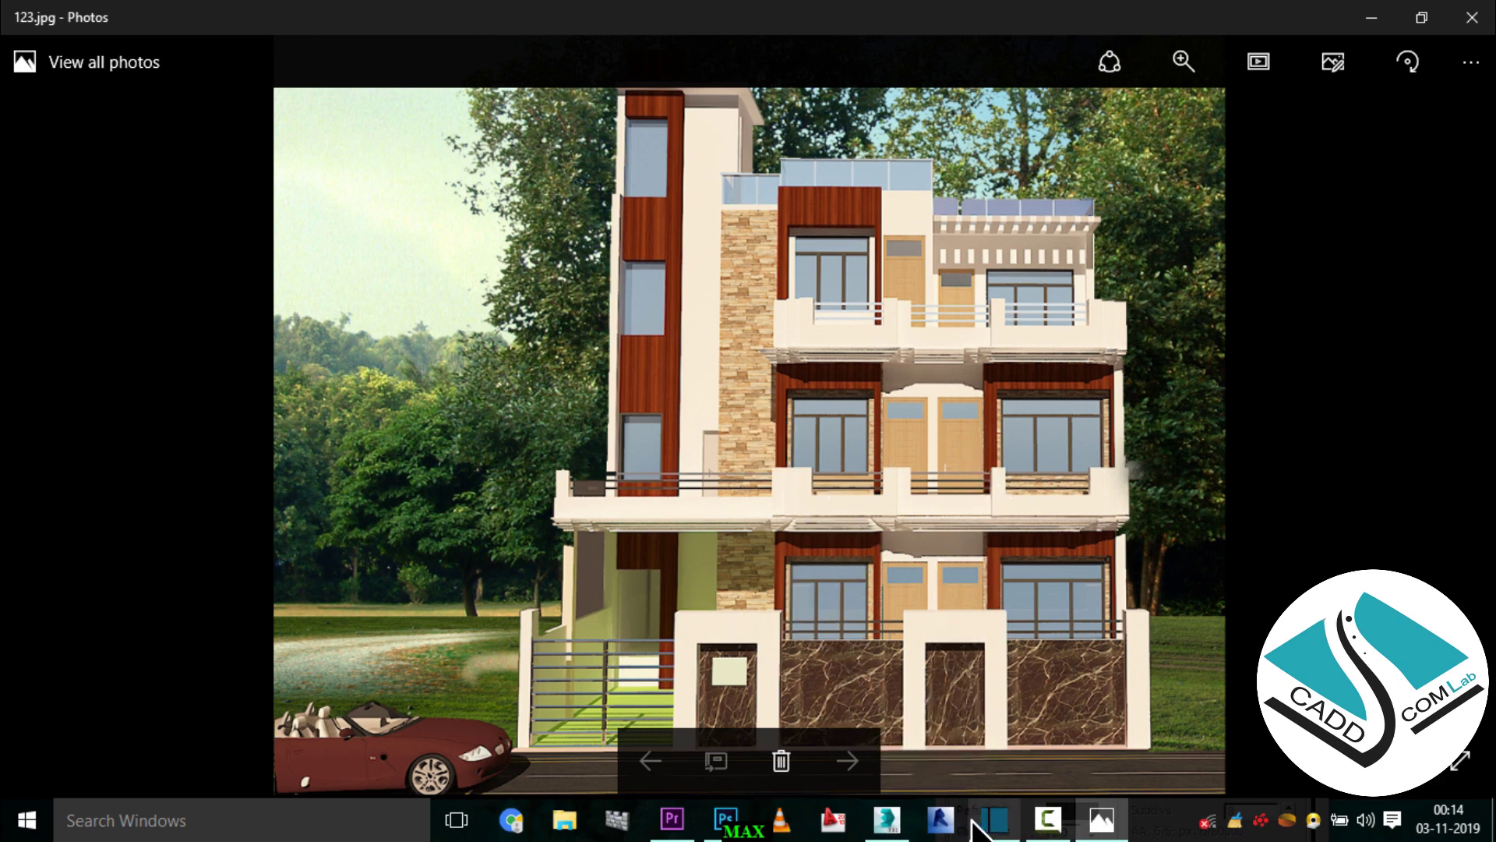
left_click(885, 819)
- Name slot 01's VRayMtl 'WOOD', leaving its Diffuse colour unchanged
left_click_drag(1019, 204, 1009, 195)
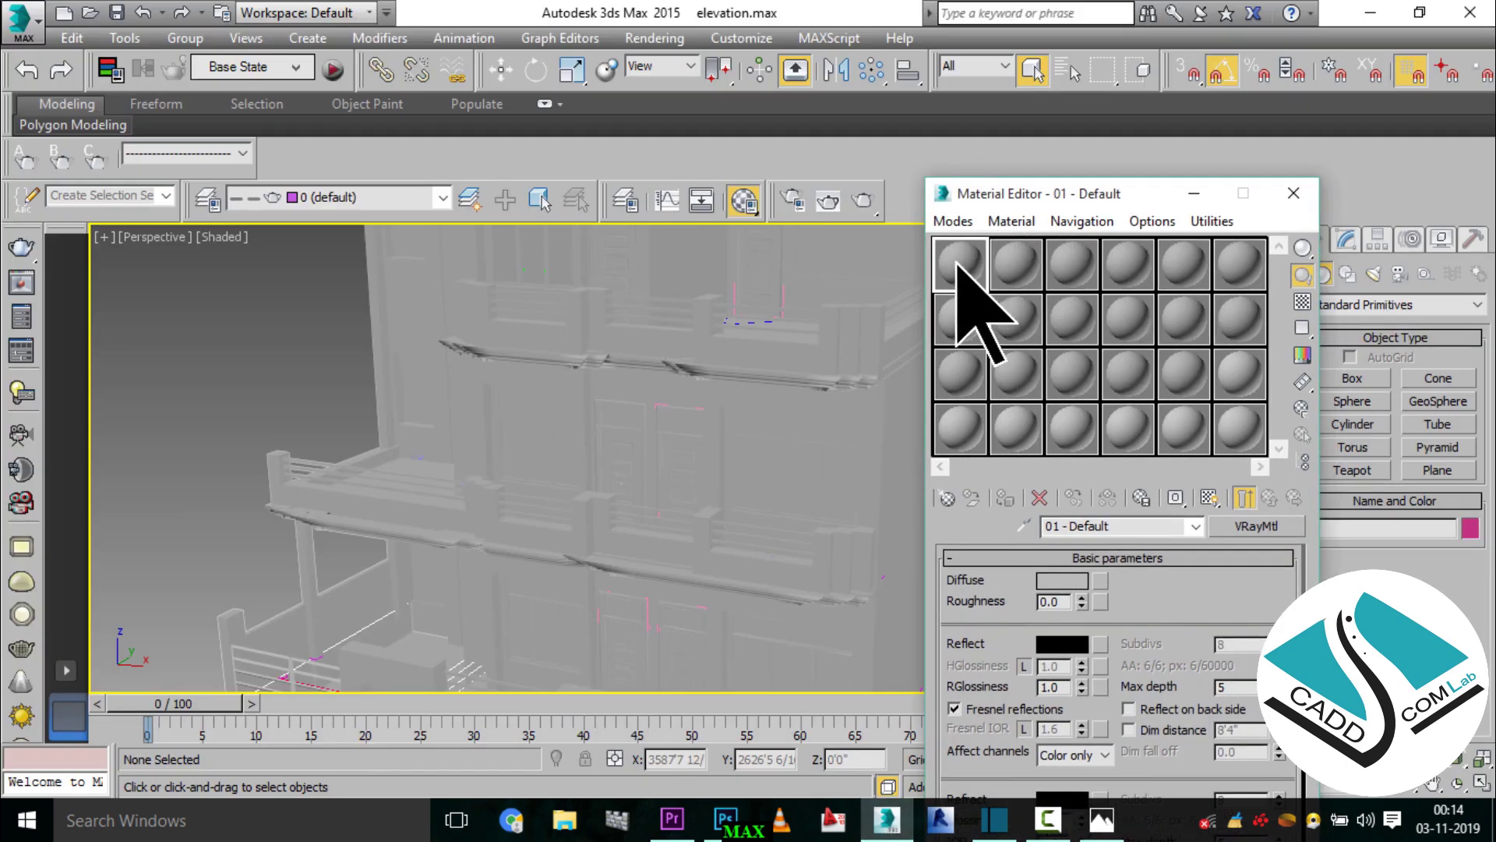
left_click_drag(1116, 527, 1046, 527)
type("WOOD")
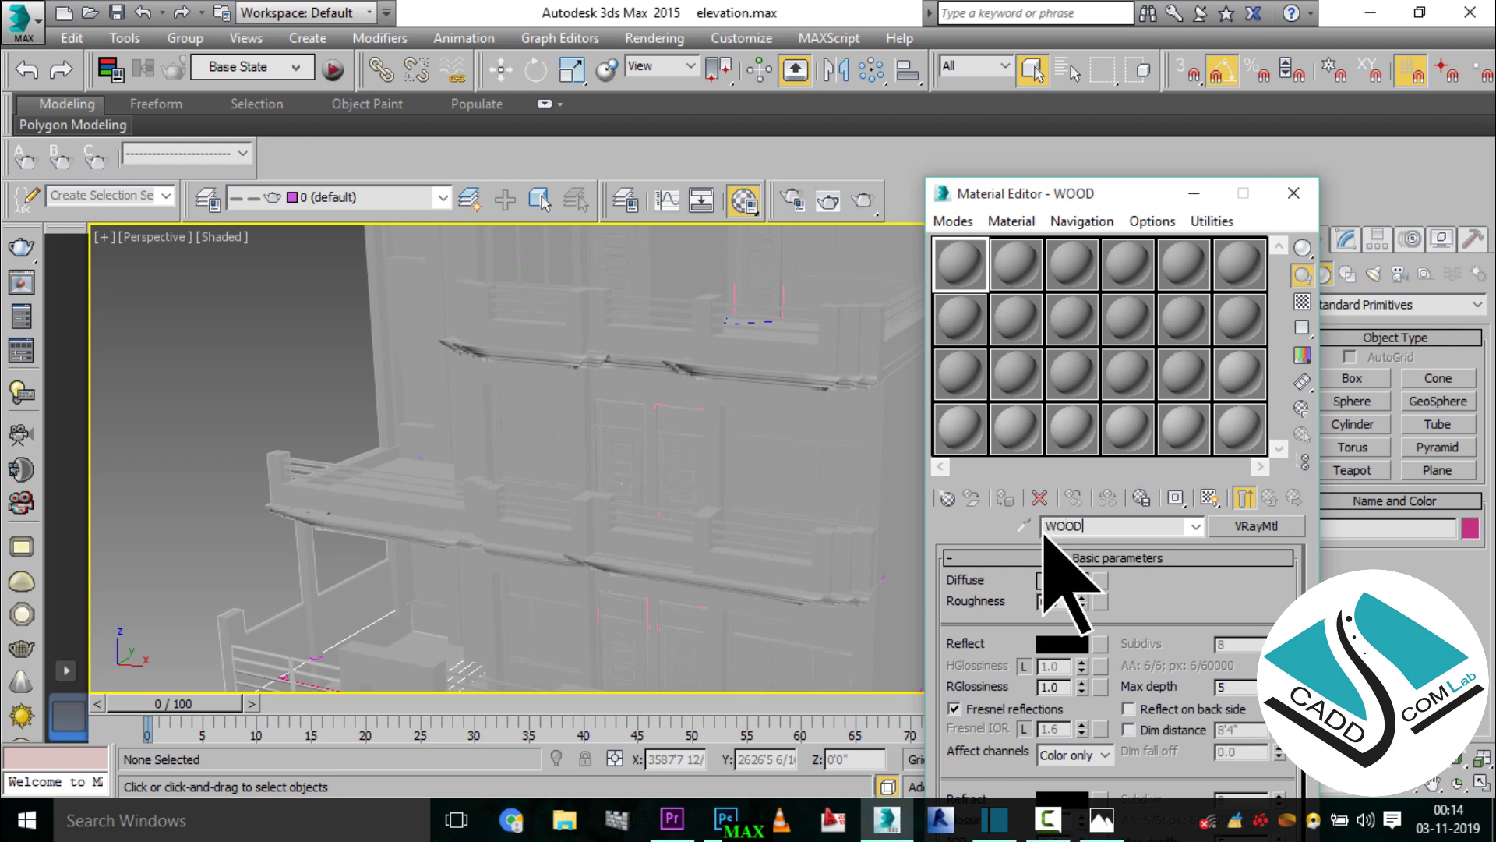
left_click_drag(1021, 193, 1075, 128)
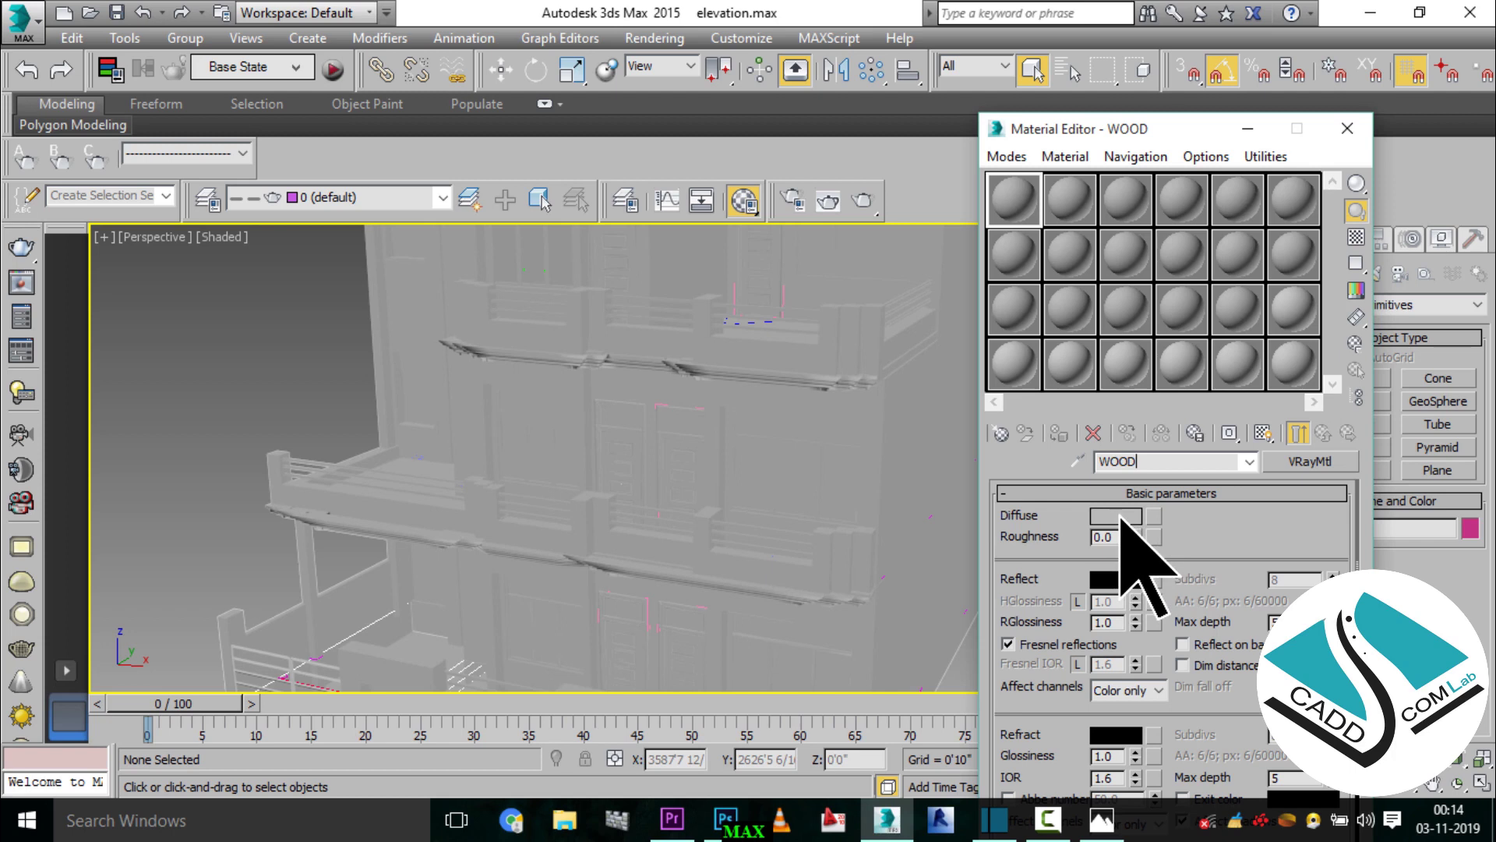
left_click(1120, 515)
left_click(898, 101)
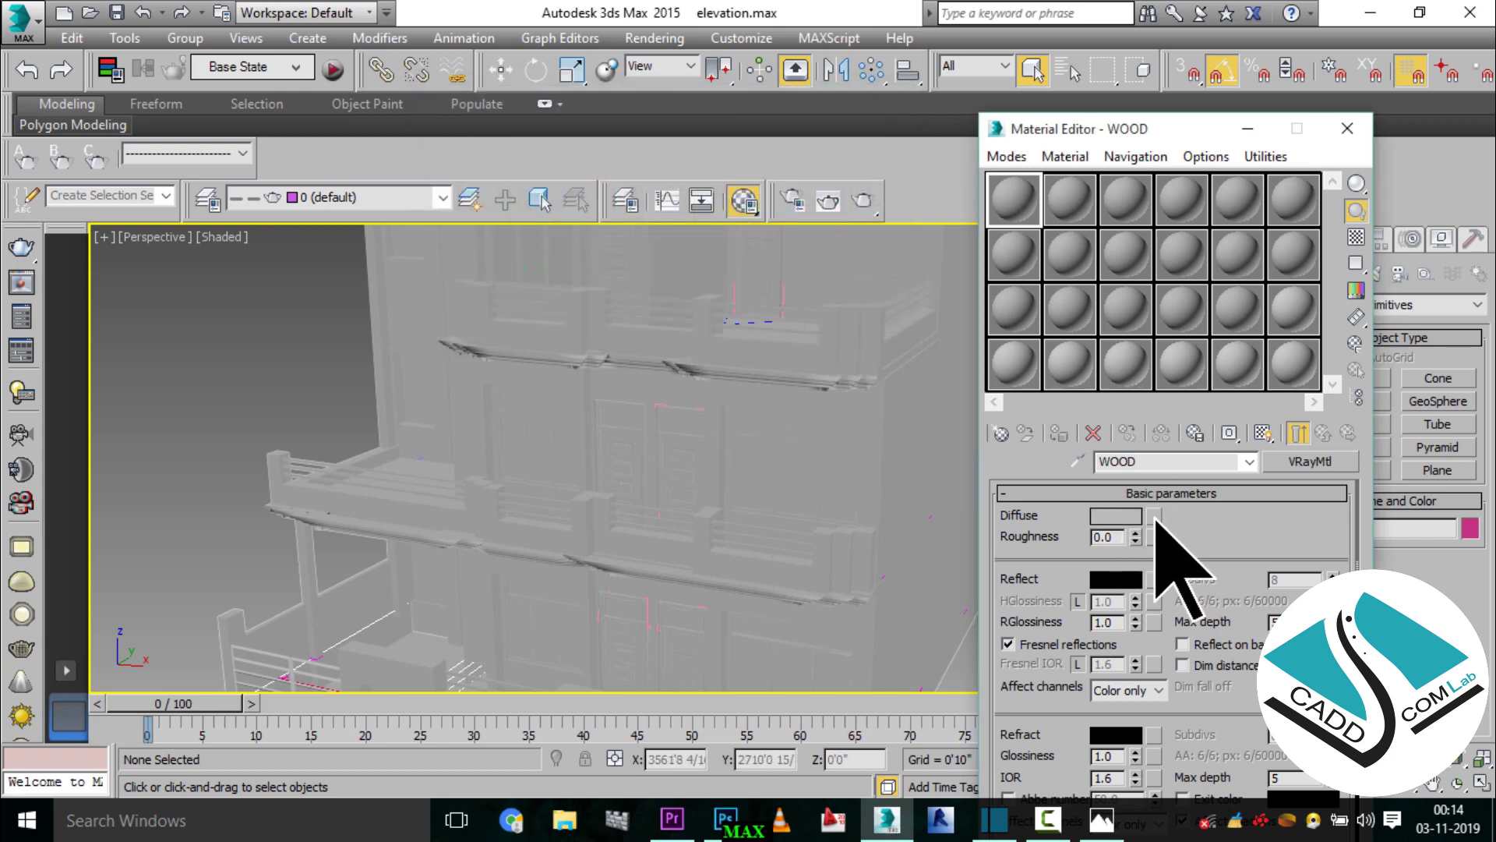
middle_click_drag(718, 494, 732, 507, "alt")
- Add a Bitmap to WOOD's Diffuse, browsing to MATERIAL LIBRARY\woods normal quality on E:
left_click(1154, 515)
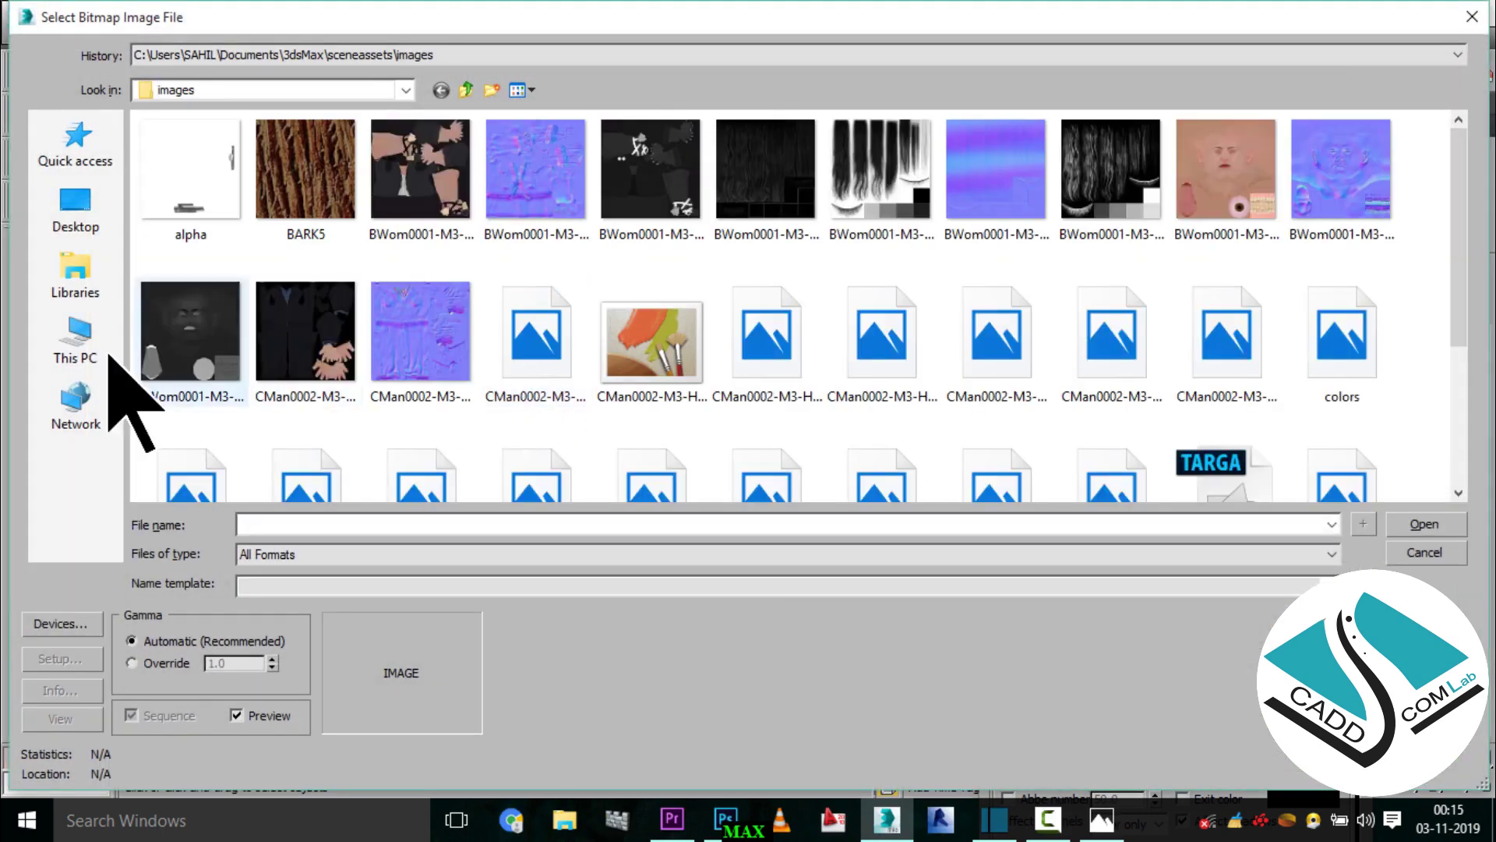
left_click(80, 351)
double_click(394, 398)
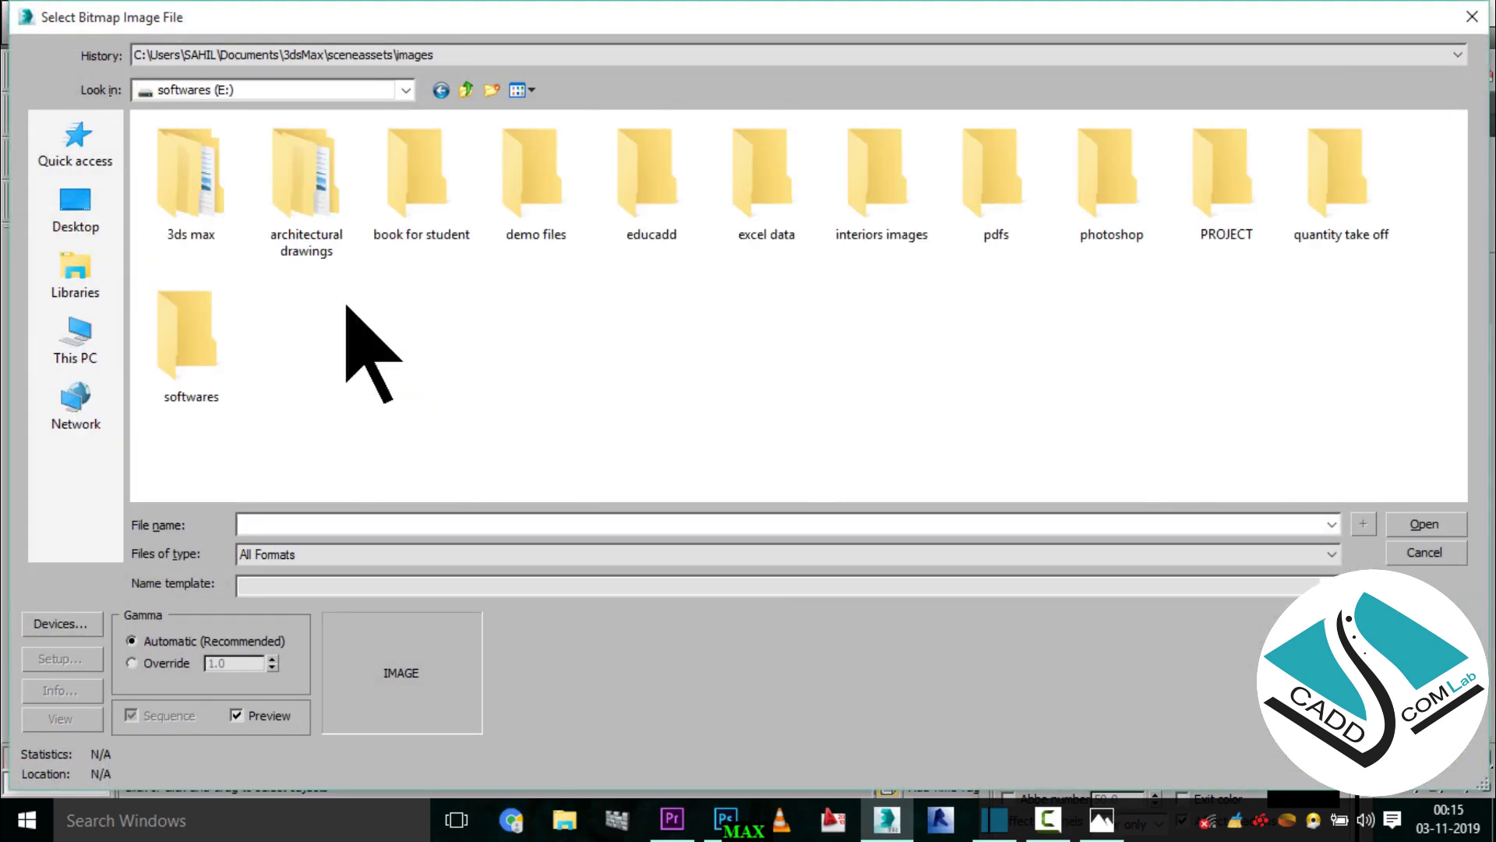
double_click(204, 195)
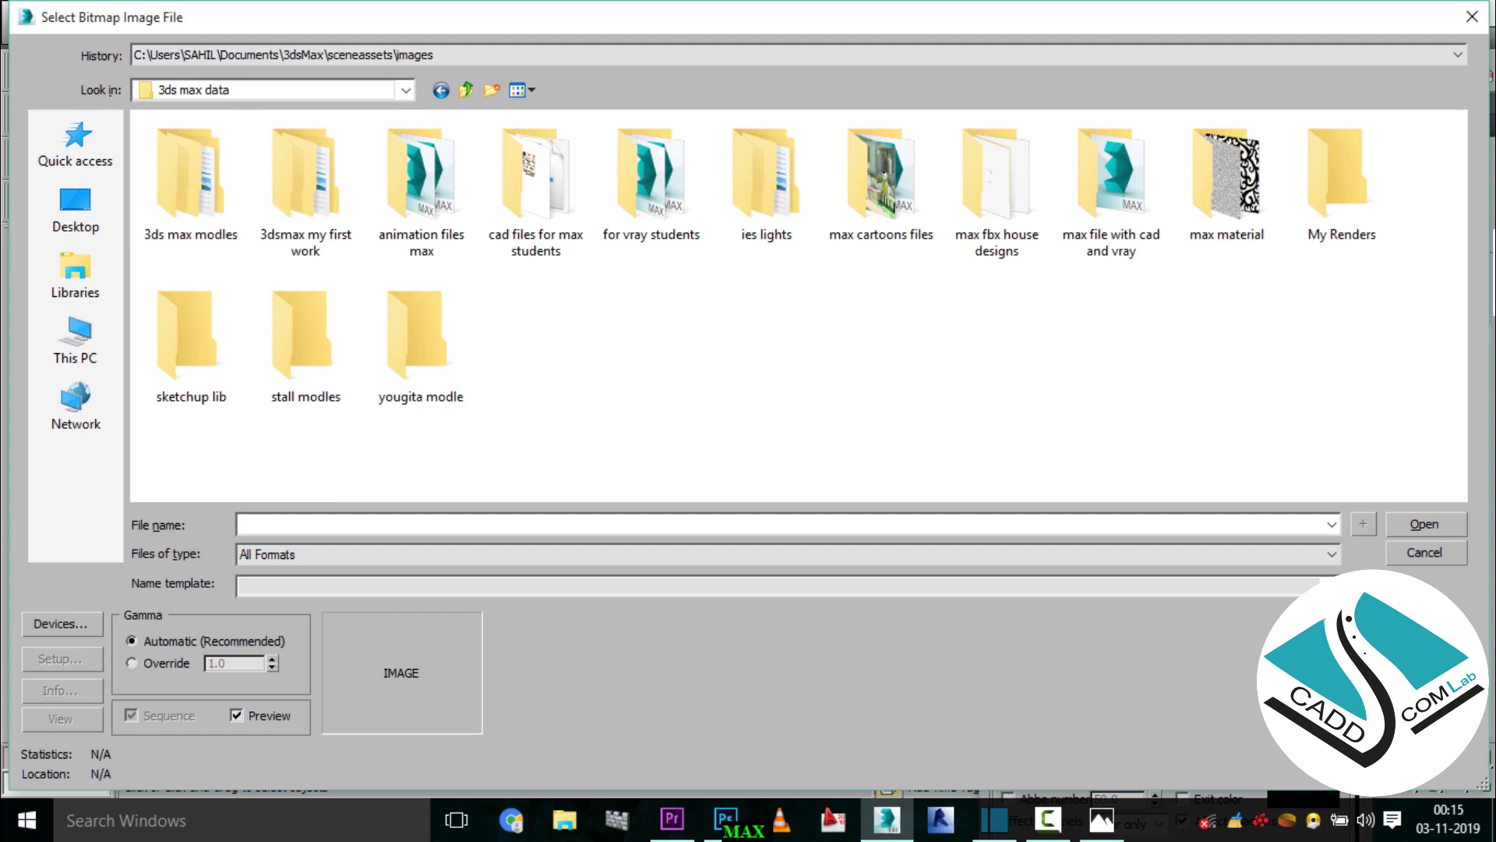
double_click(1223, 190)
double_click(258, 230)
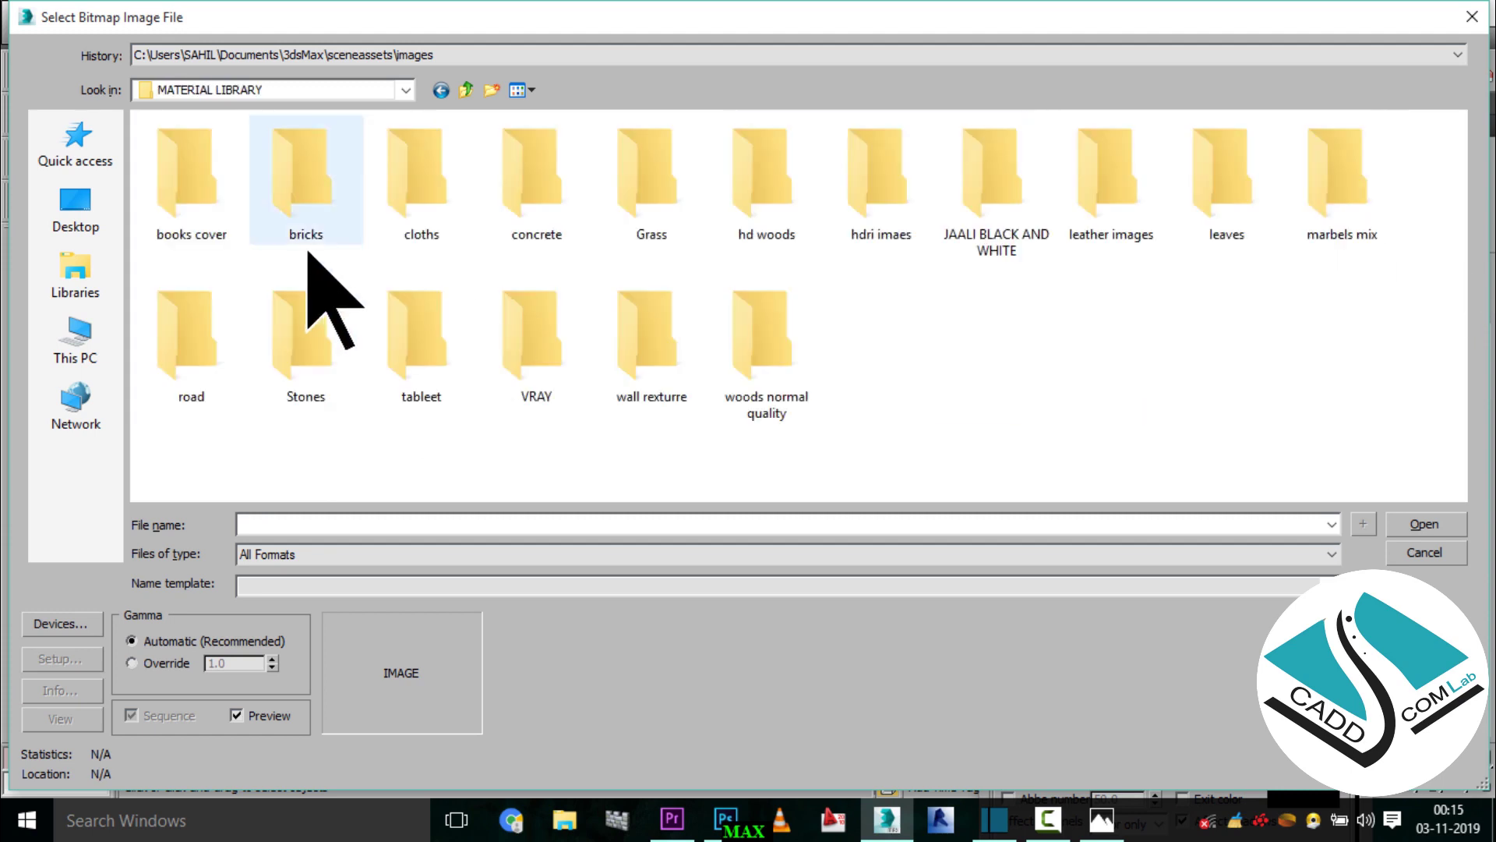
double_click(770, 334)
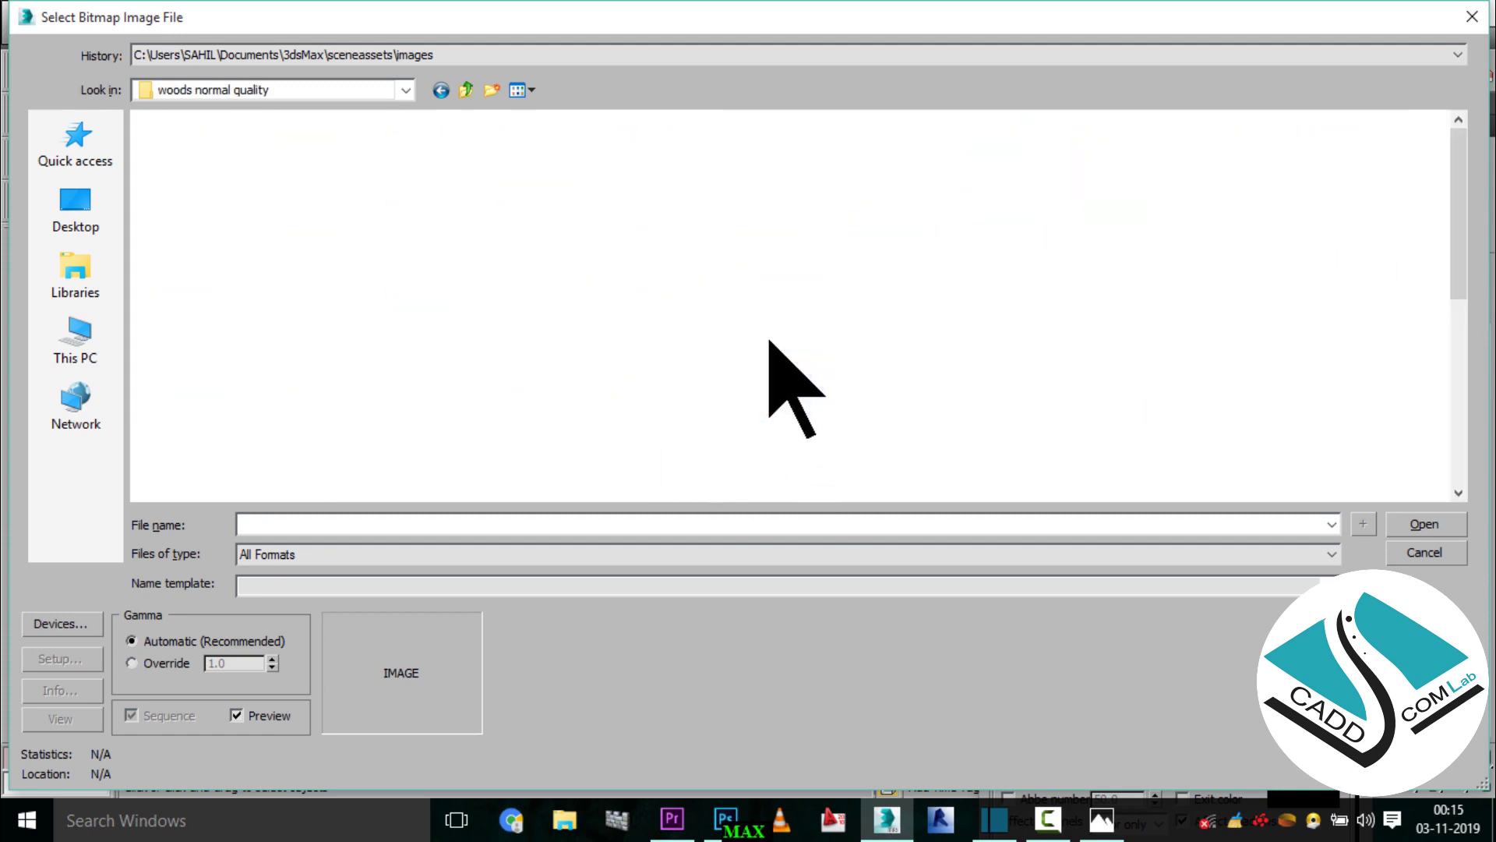
left_click_drag(477, 23, 493, 172)
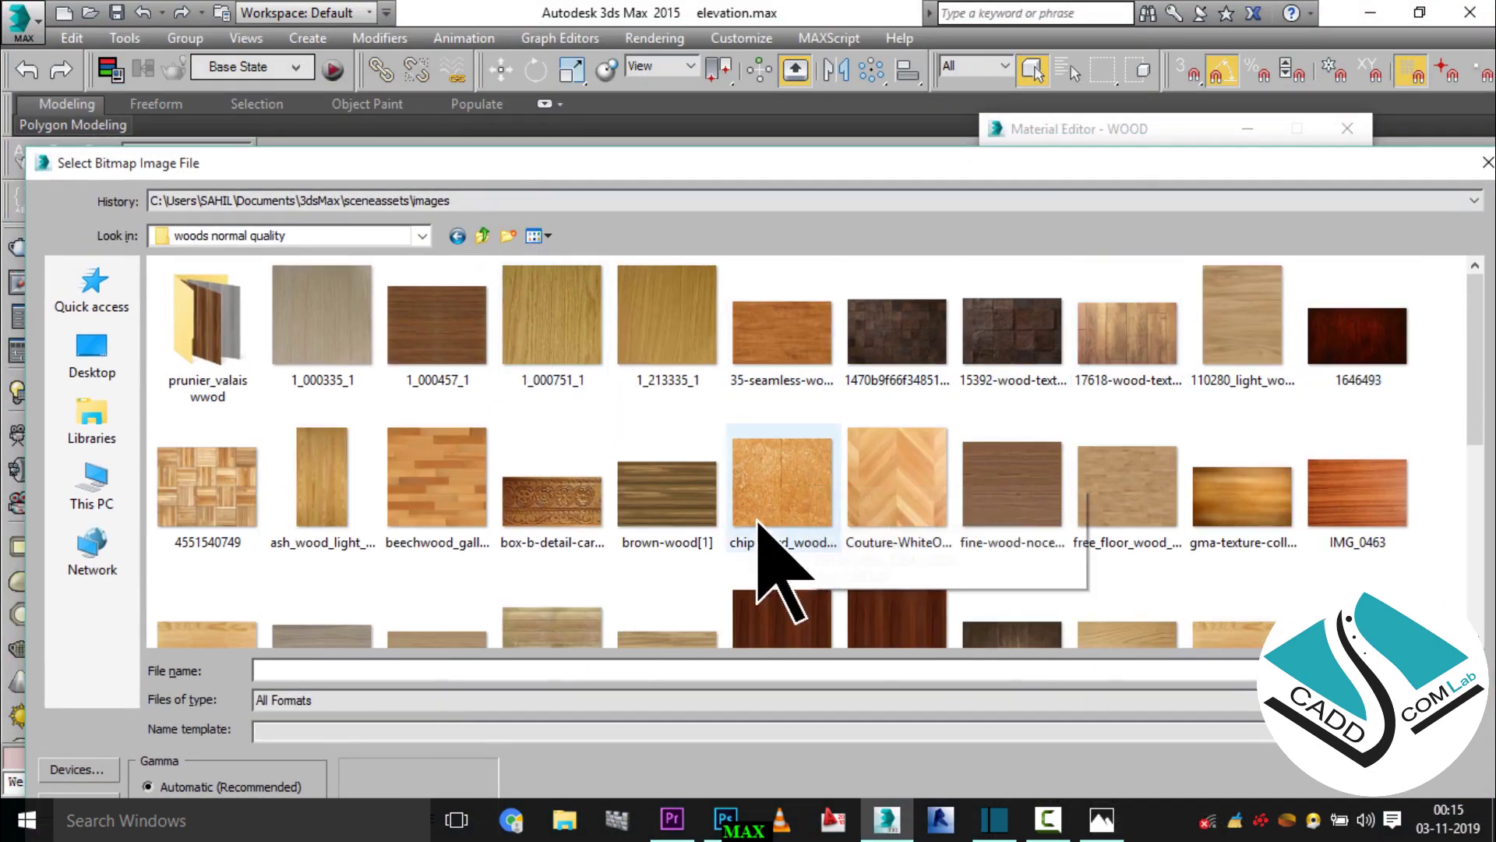
- Load the light seamless-wood-texture-2xvo83wiznuq0omsbv2kne image as the Diffuse map
scroll(764, 538, "down", 3)
left_click(901, 378)
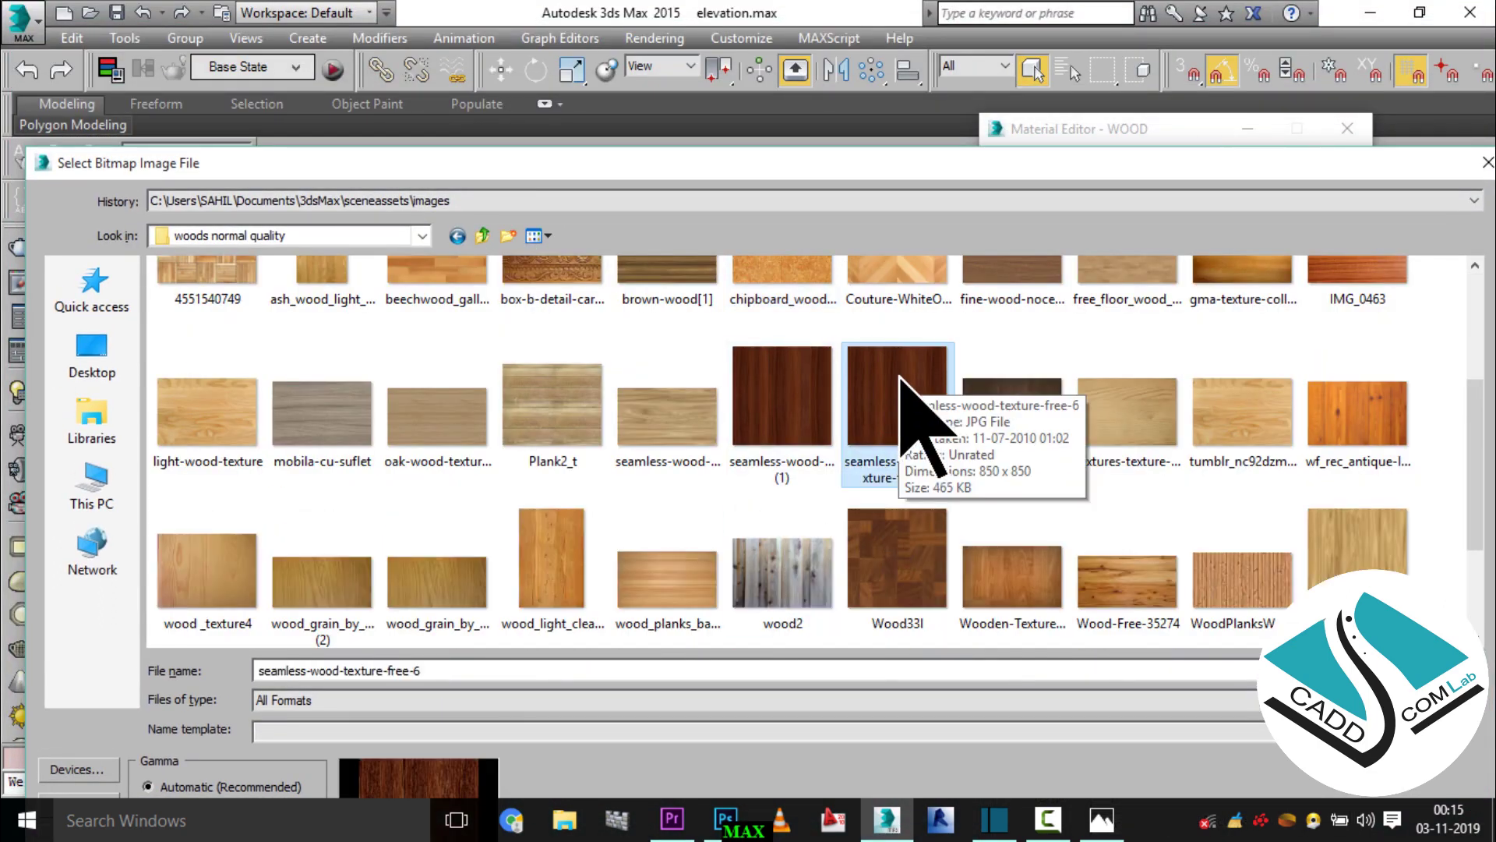
left_click(796, 374)
scroll(796, 374, "down", 2)
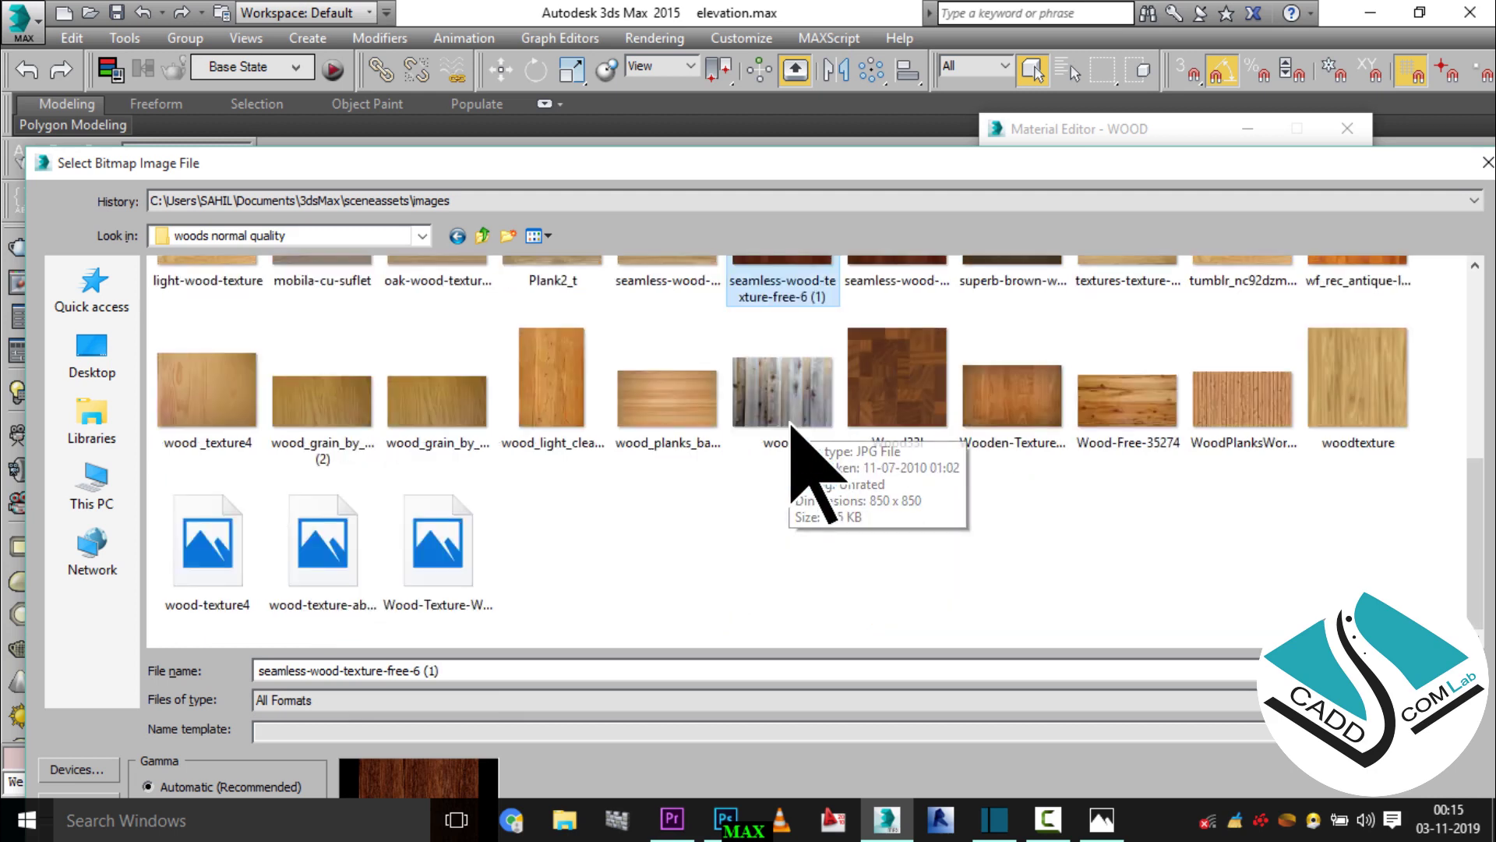
scroll(811, 464, "up", 3)
left_click(628, 464)
scroll(667, 460, "down", 3)
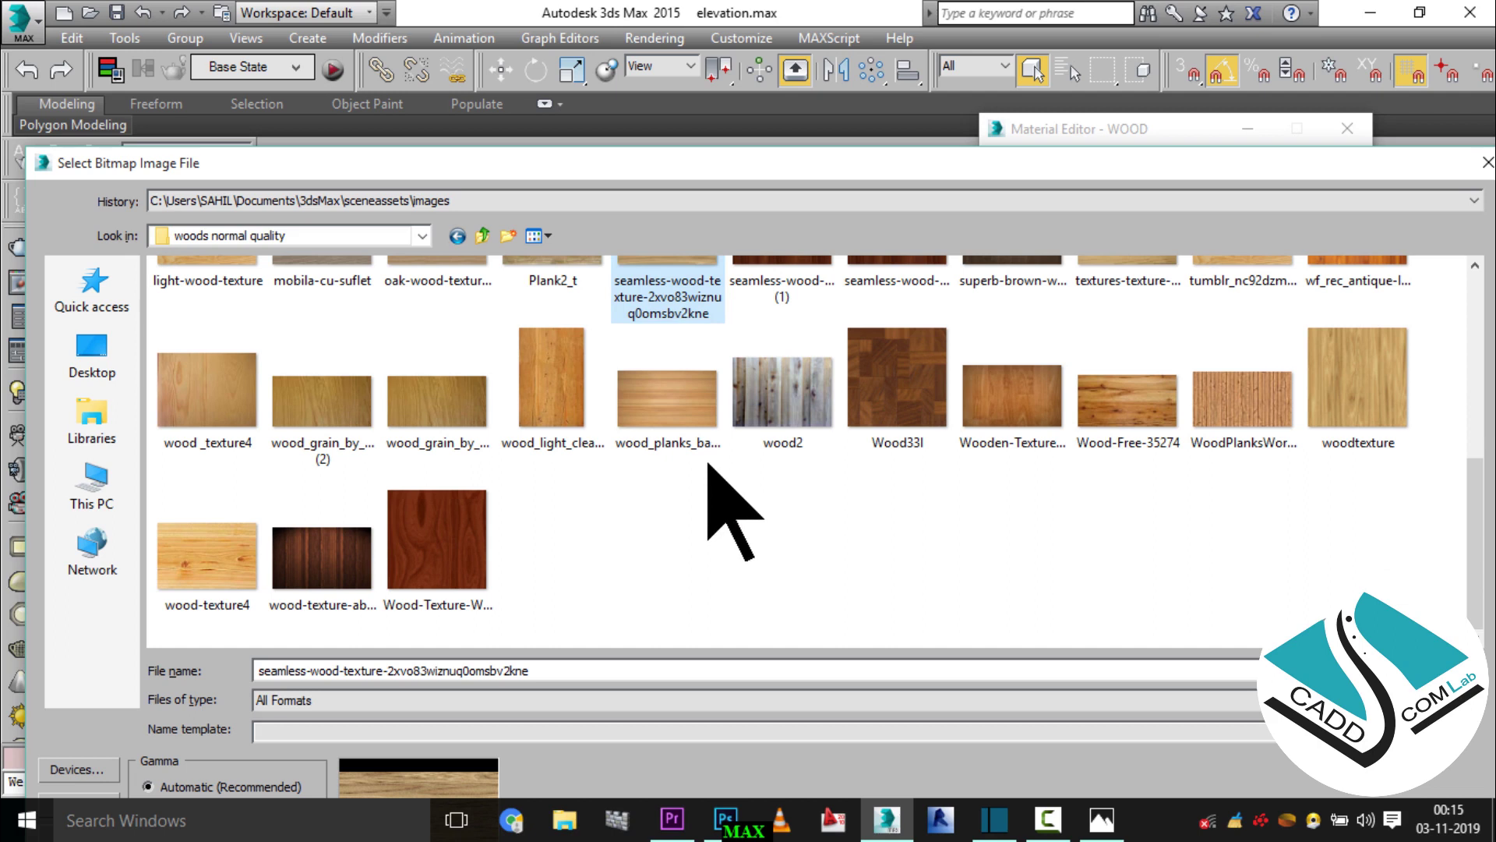
left_click(1453, 672)
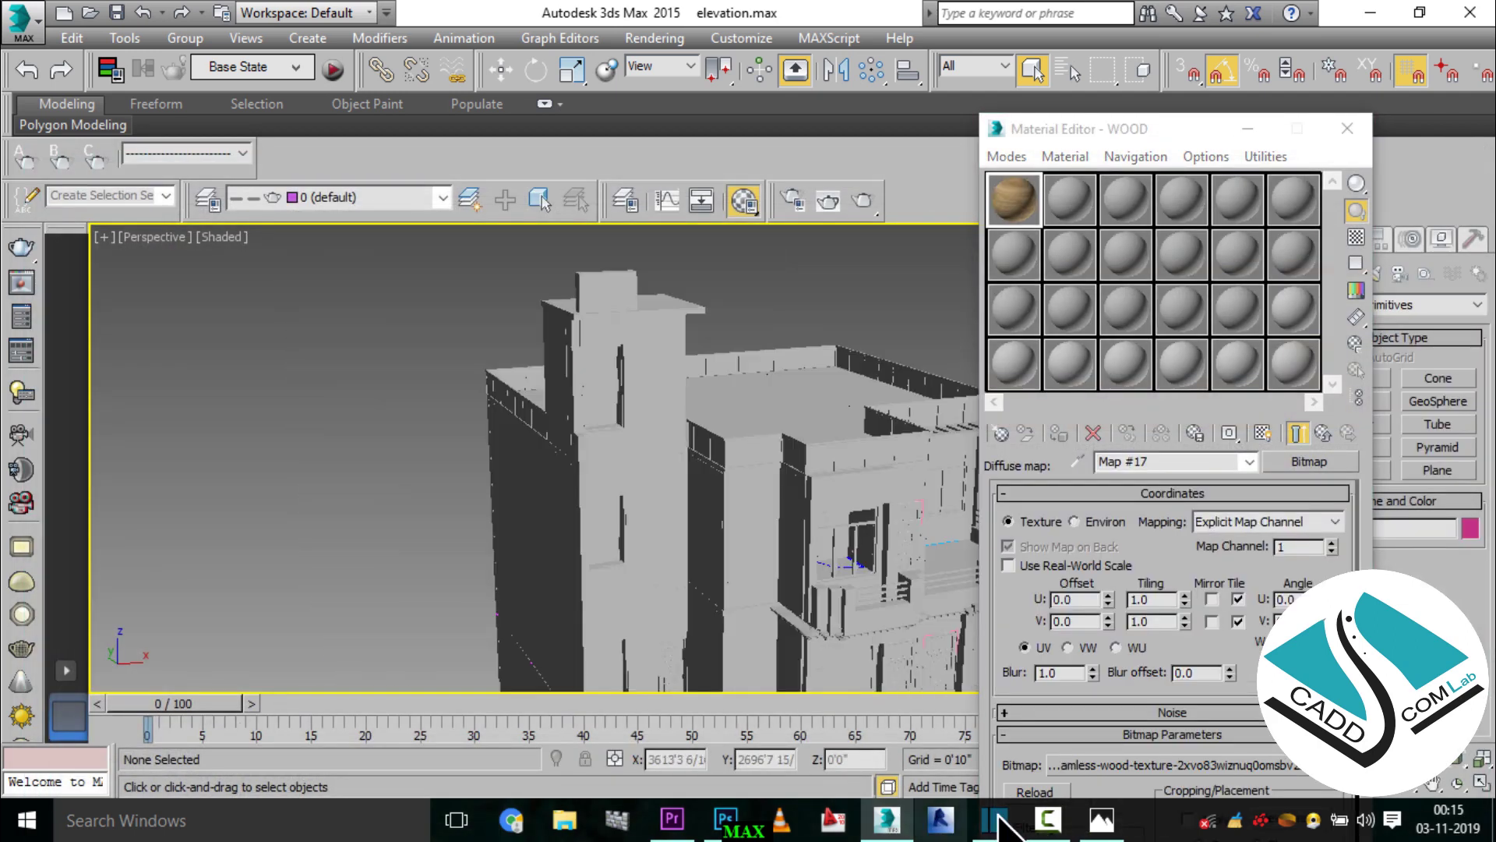
- After checking the reference photo, assign WOOD to Box010, the tower's vertical strip
left_click(1101, 820)
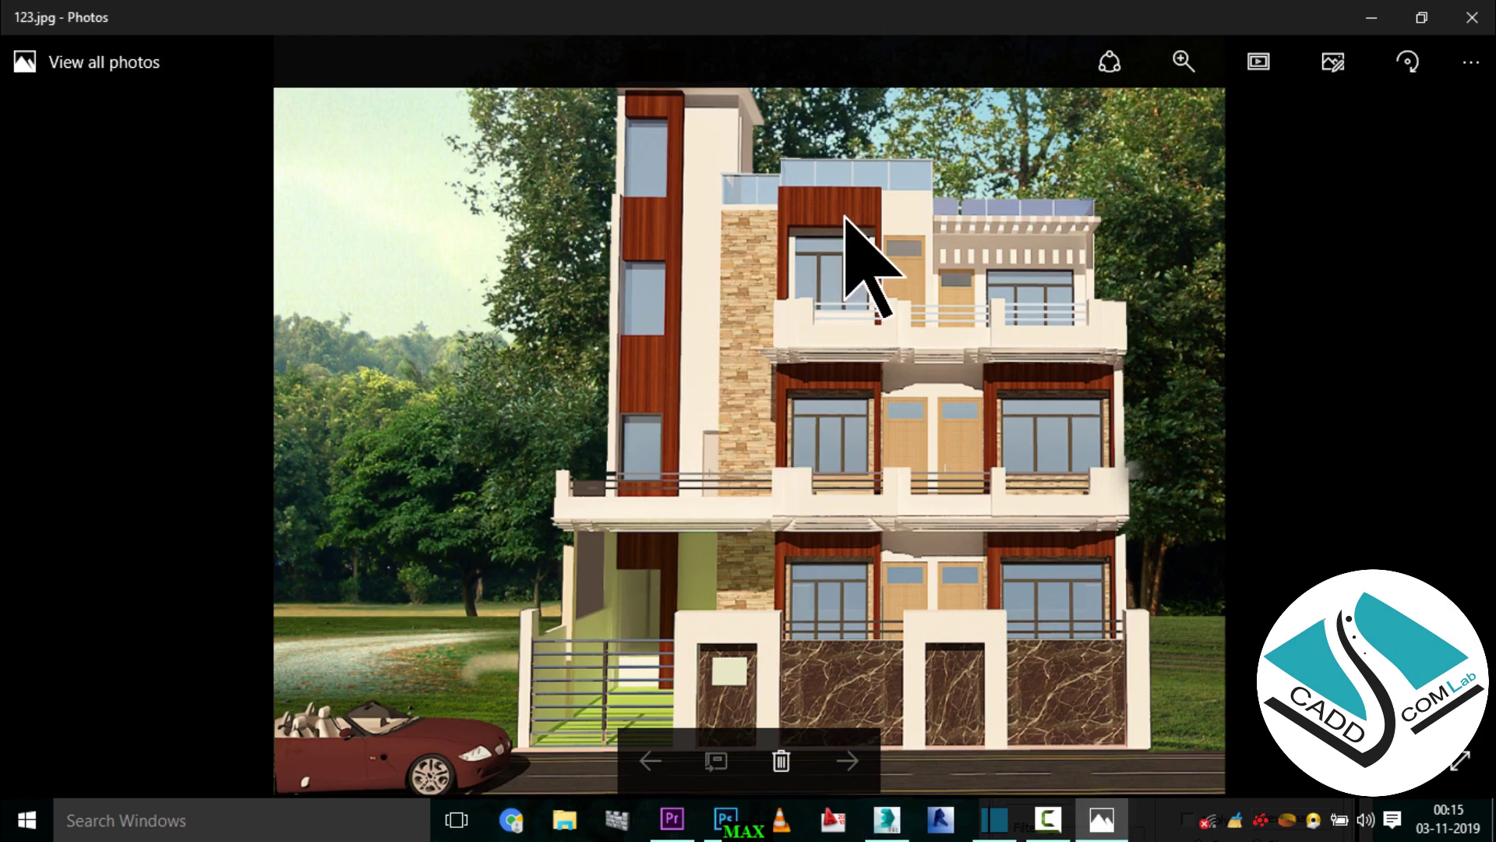
left_click(1099, 814)
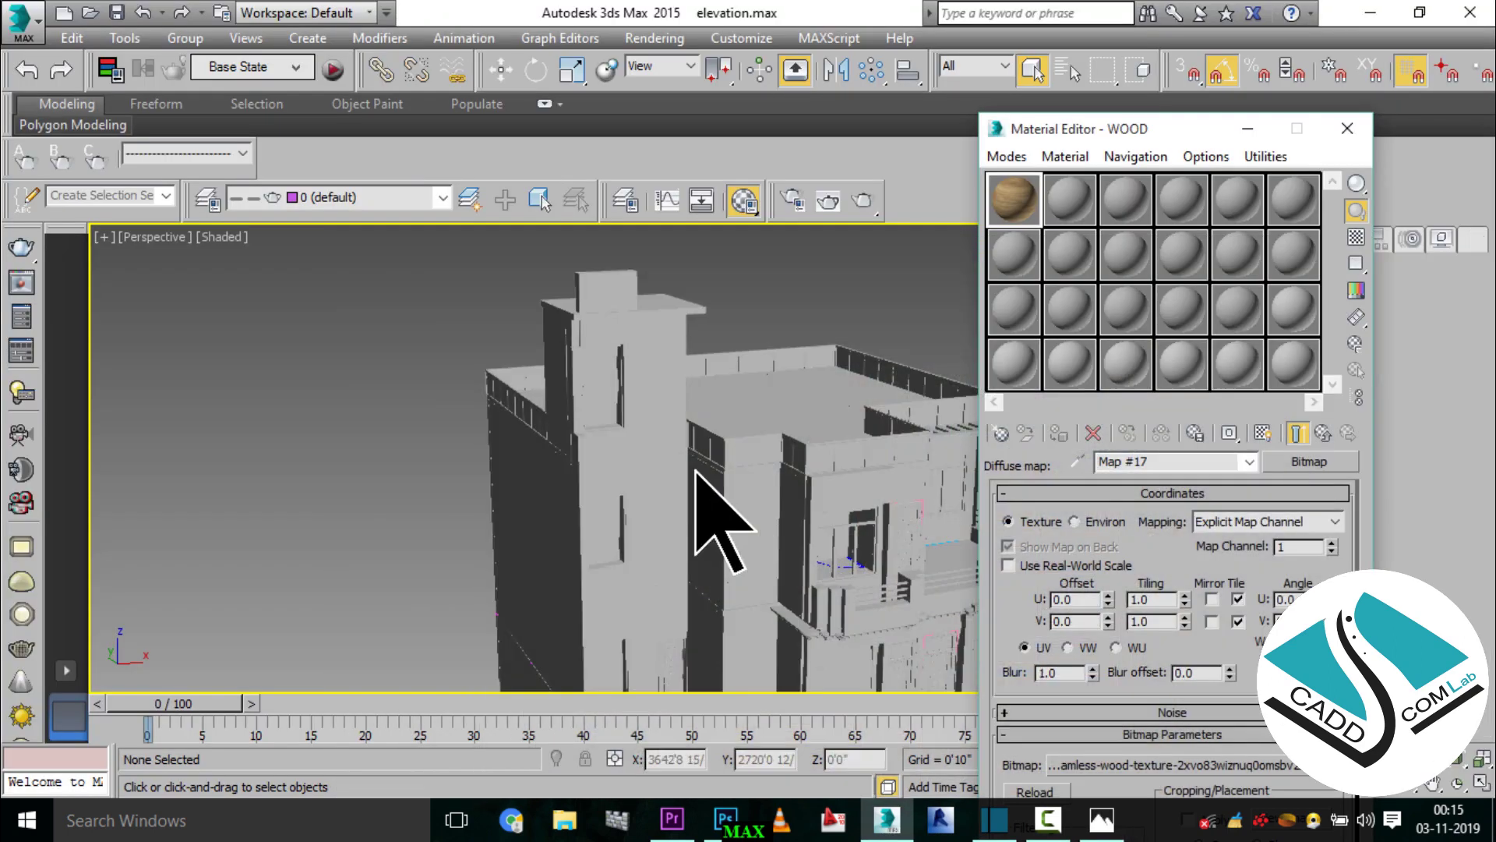
left_click(600, 468)
scroll(618, 405, "up", 2)
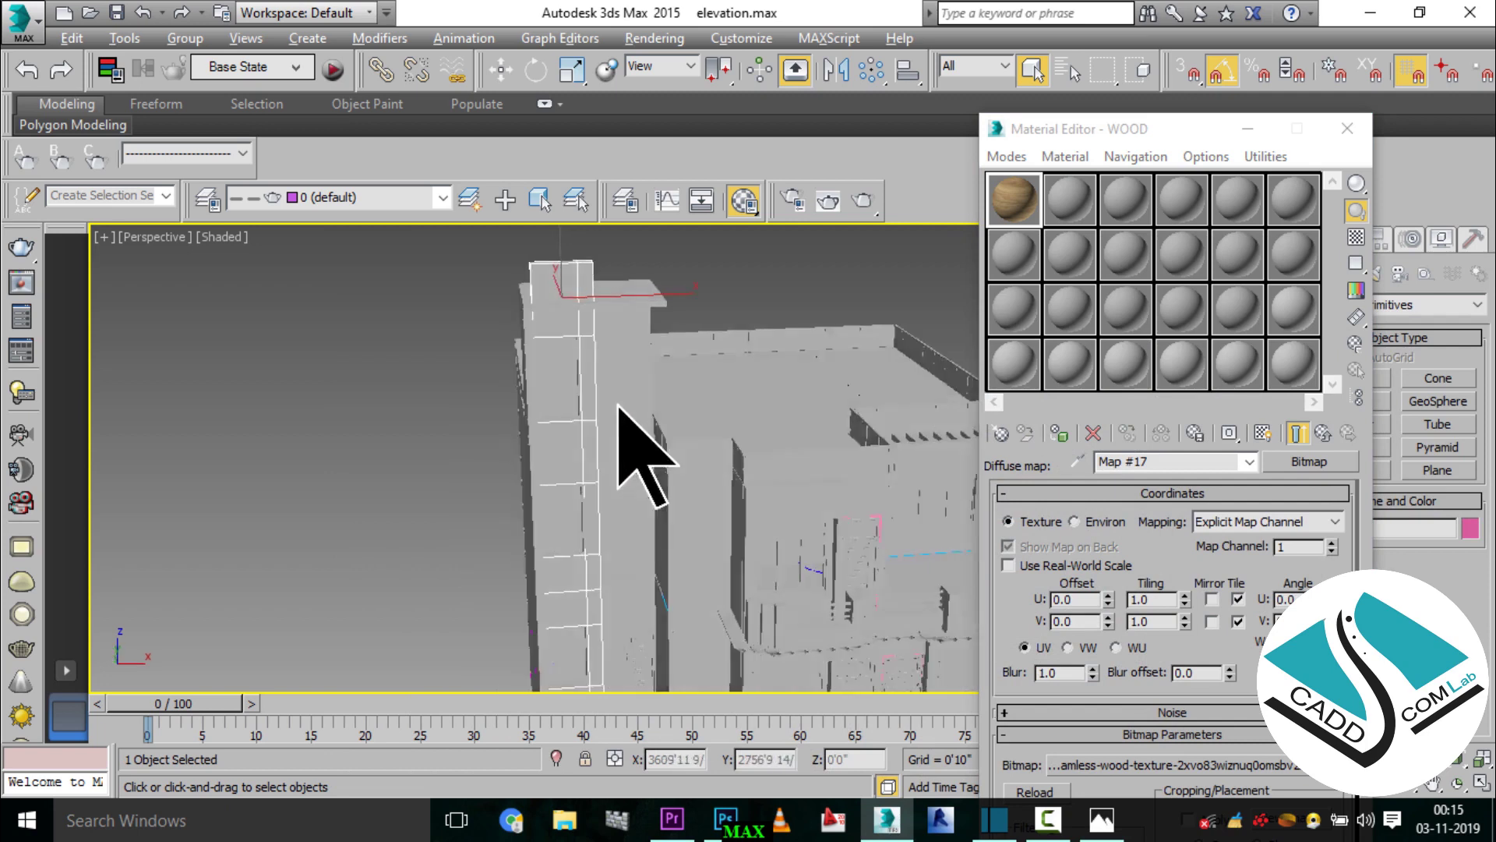
scroll(615, 389, "up", 2)
scroll(611, 374, "up", 1)
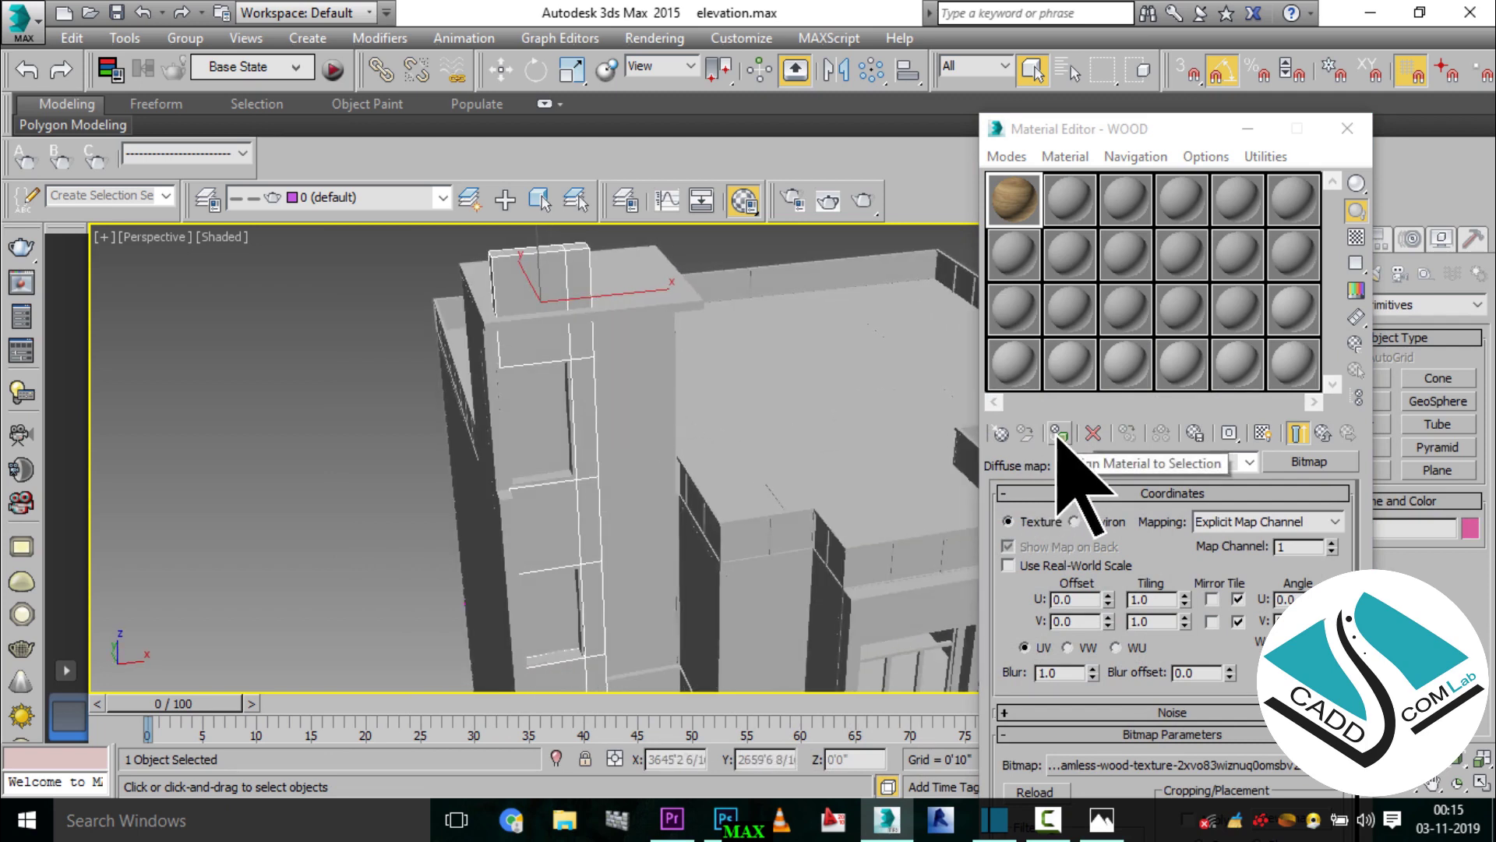
left_click(1059, 433)
mouse_move(779, 519)
middle_mouse_down("alt")
mouse_move(602, 518)
mouse_move(658, 518)
mouse_move(600, 456)
middle_mouse_up("alt")
mouse_move(1044, 135)
left_mouse_down()
mouse_move(813, 201)
mouse_move(868, 147)
left_mouse_up()
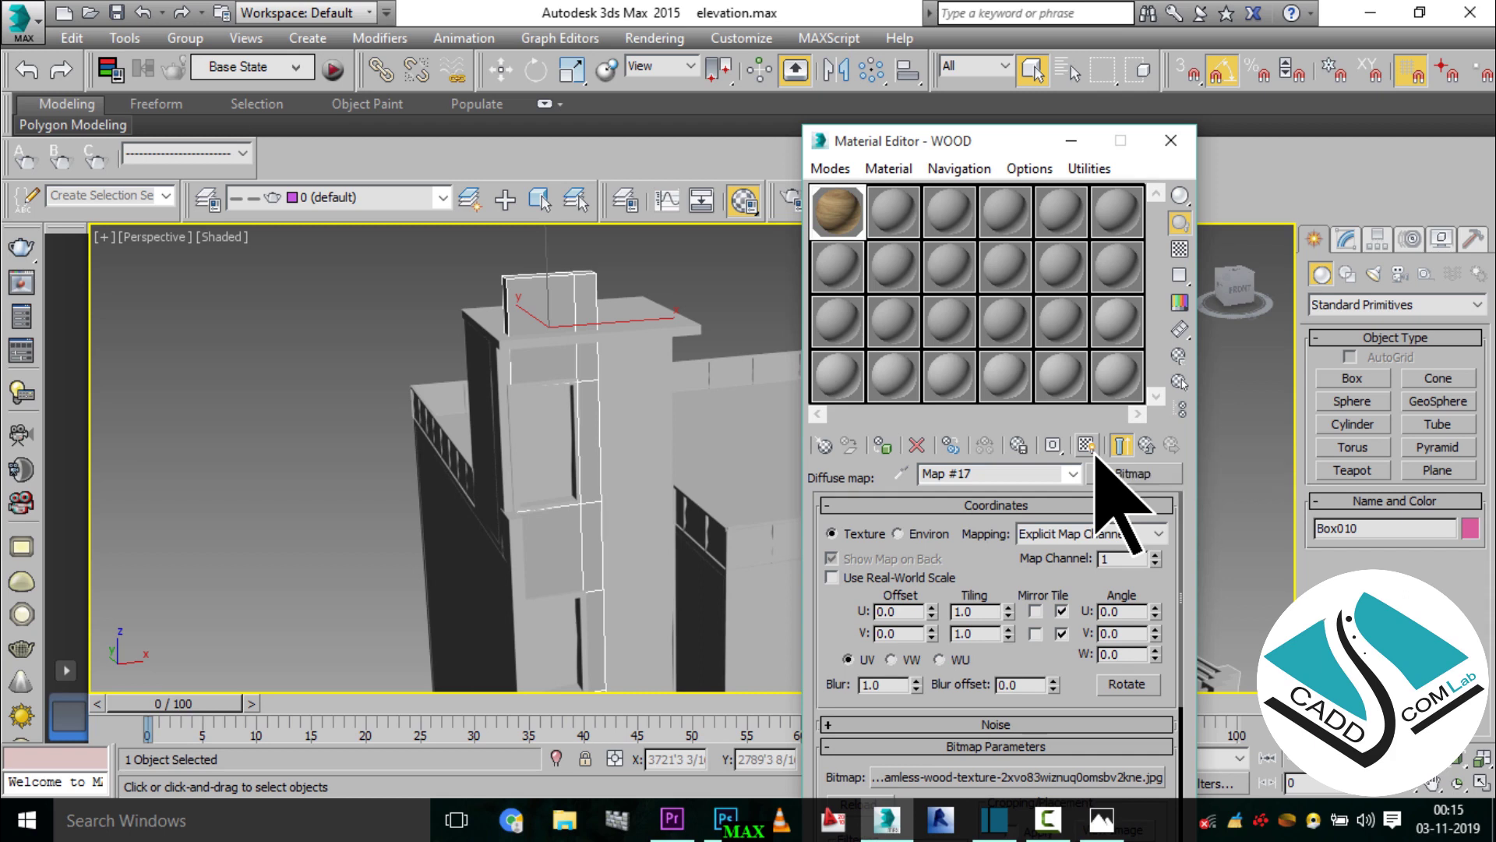
- Enable Show Shaded Material in Viewport so wood grain appears on the tower strip
left_click(1087, 448)
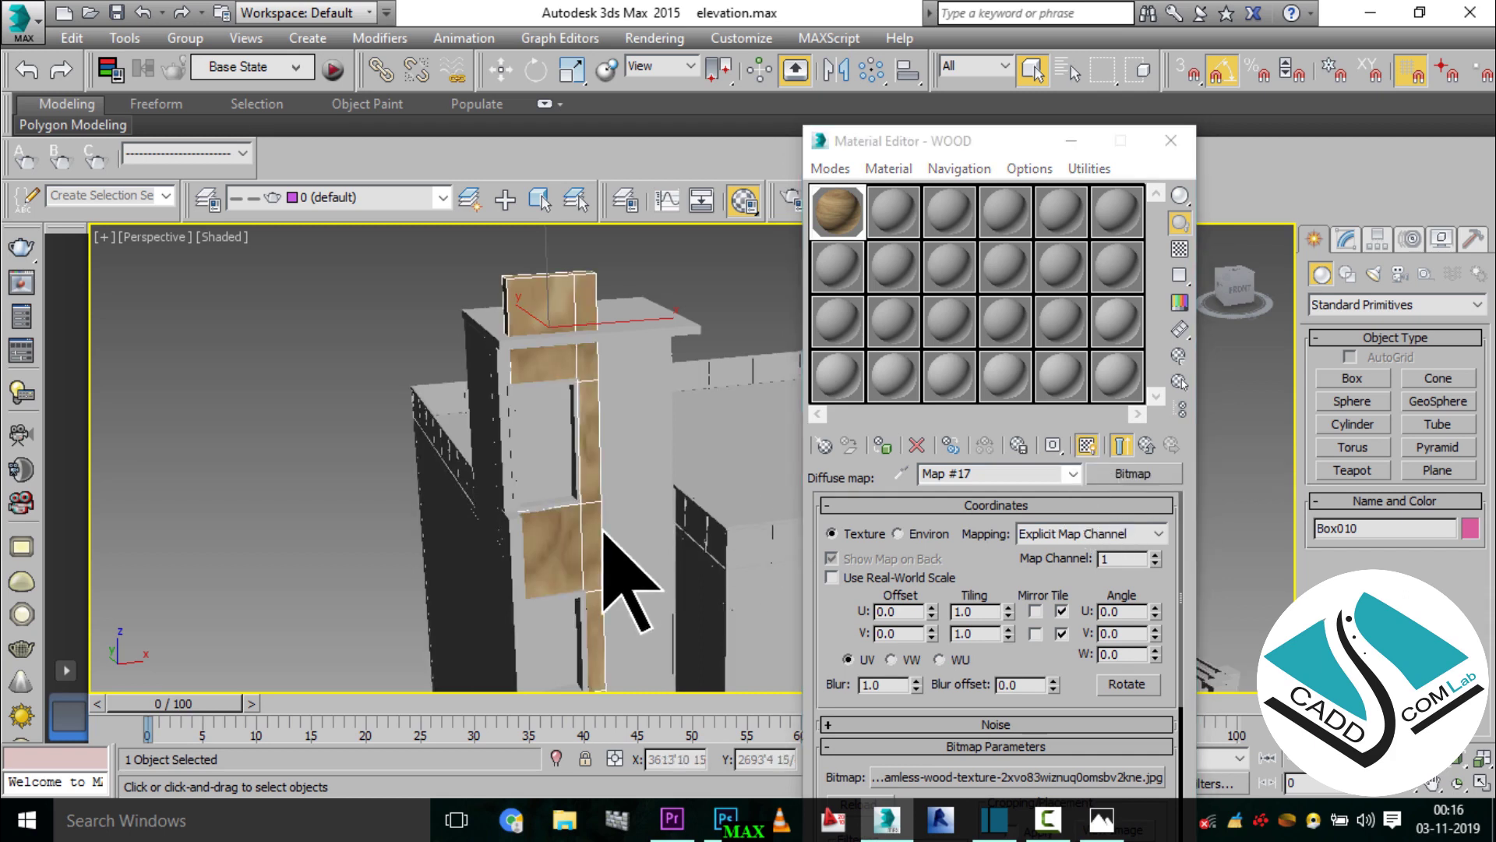
scroll(670, 538, "down", 3)
scroll(701, 535, "up", 3)
scroll(535, 452, "down", 2)
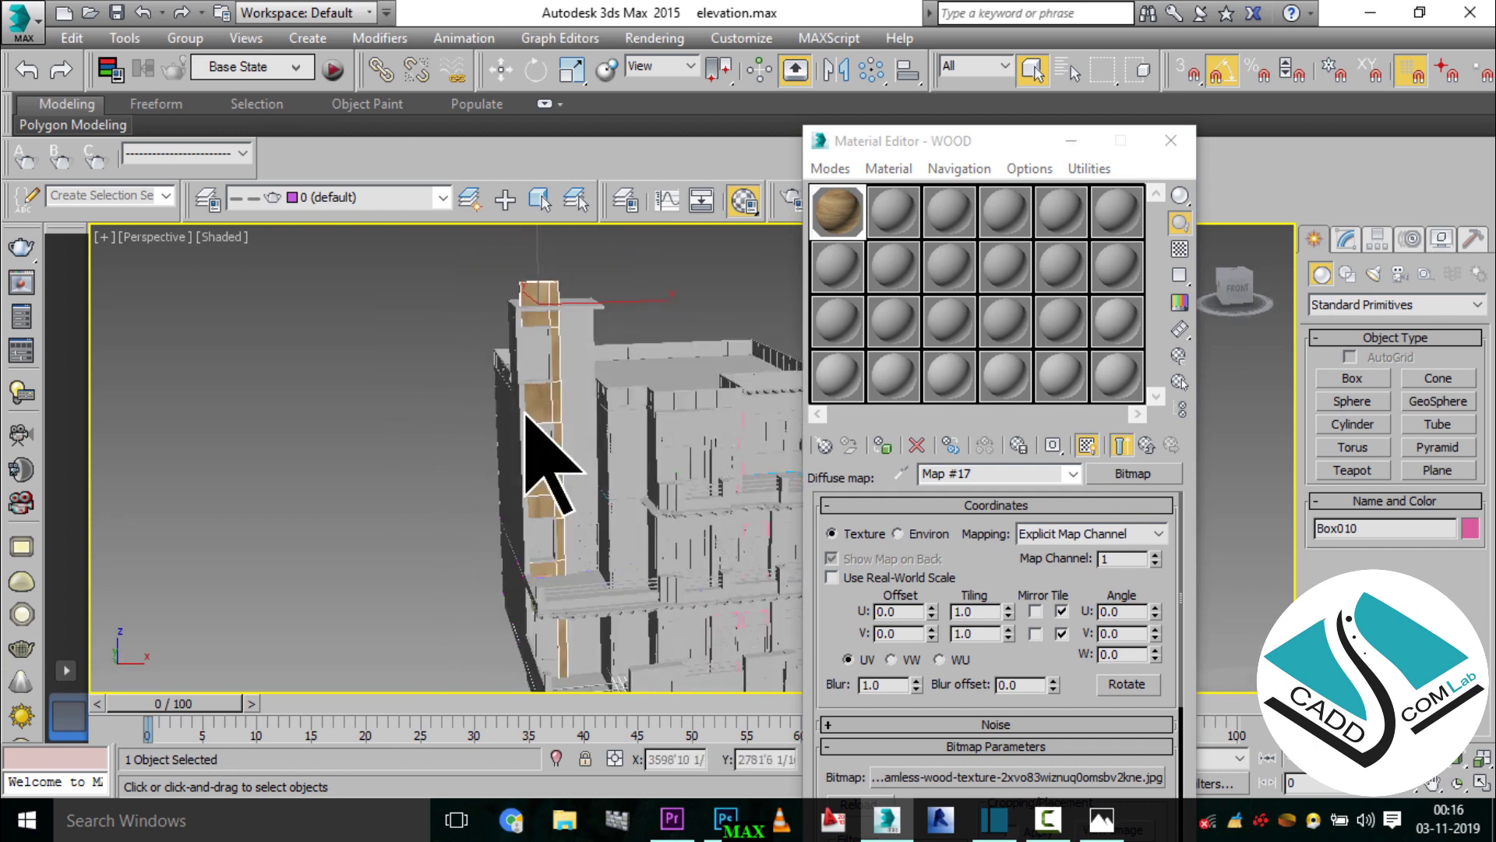
scroll(556, 424, "up", 4)
scroll(556, 424, "down", 2)
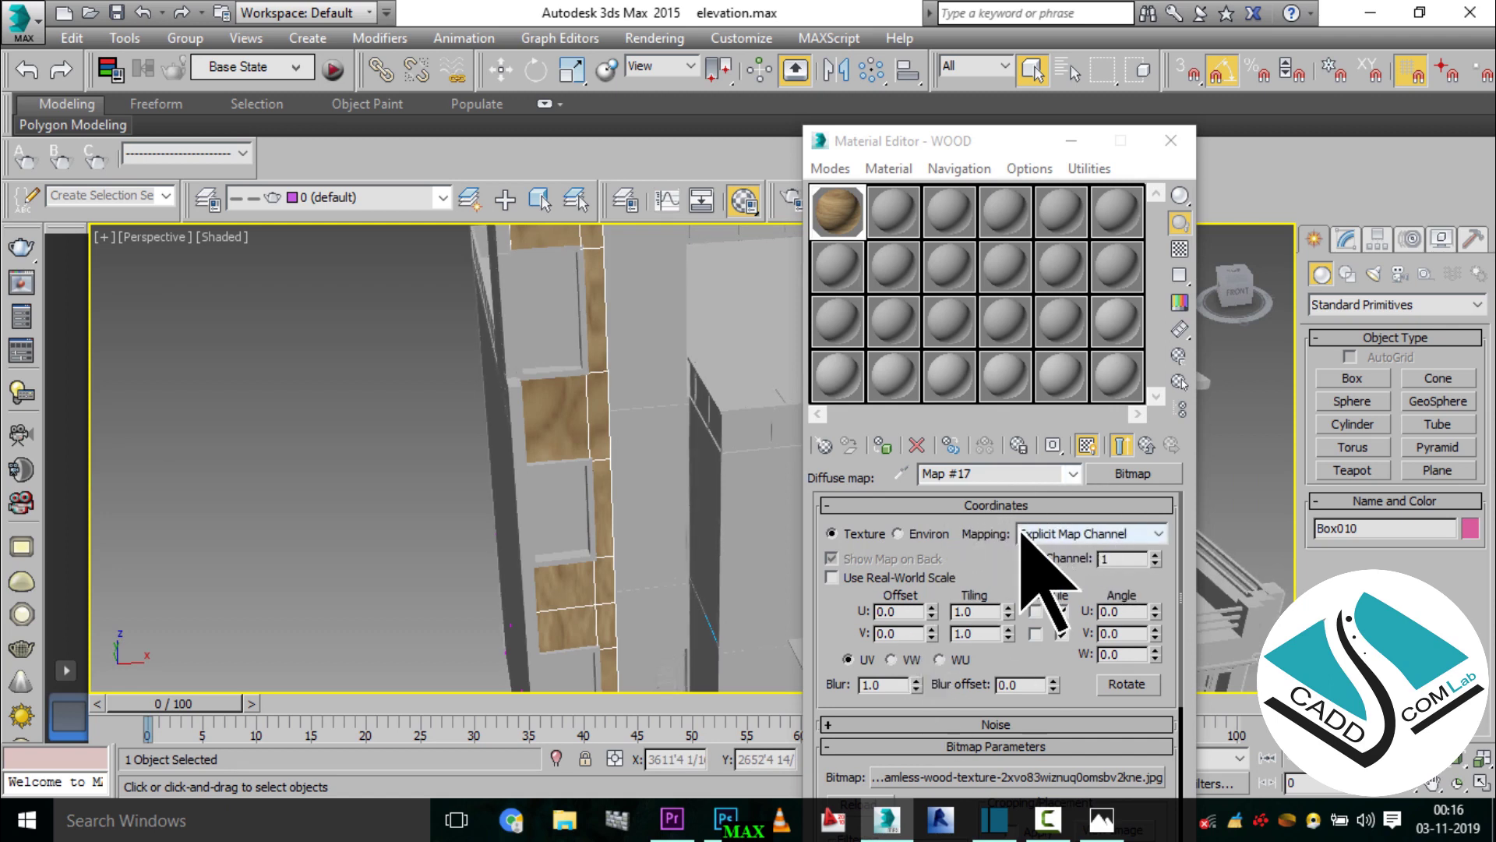
left_click(1149, 458)
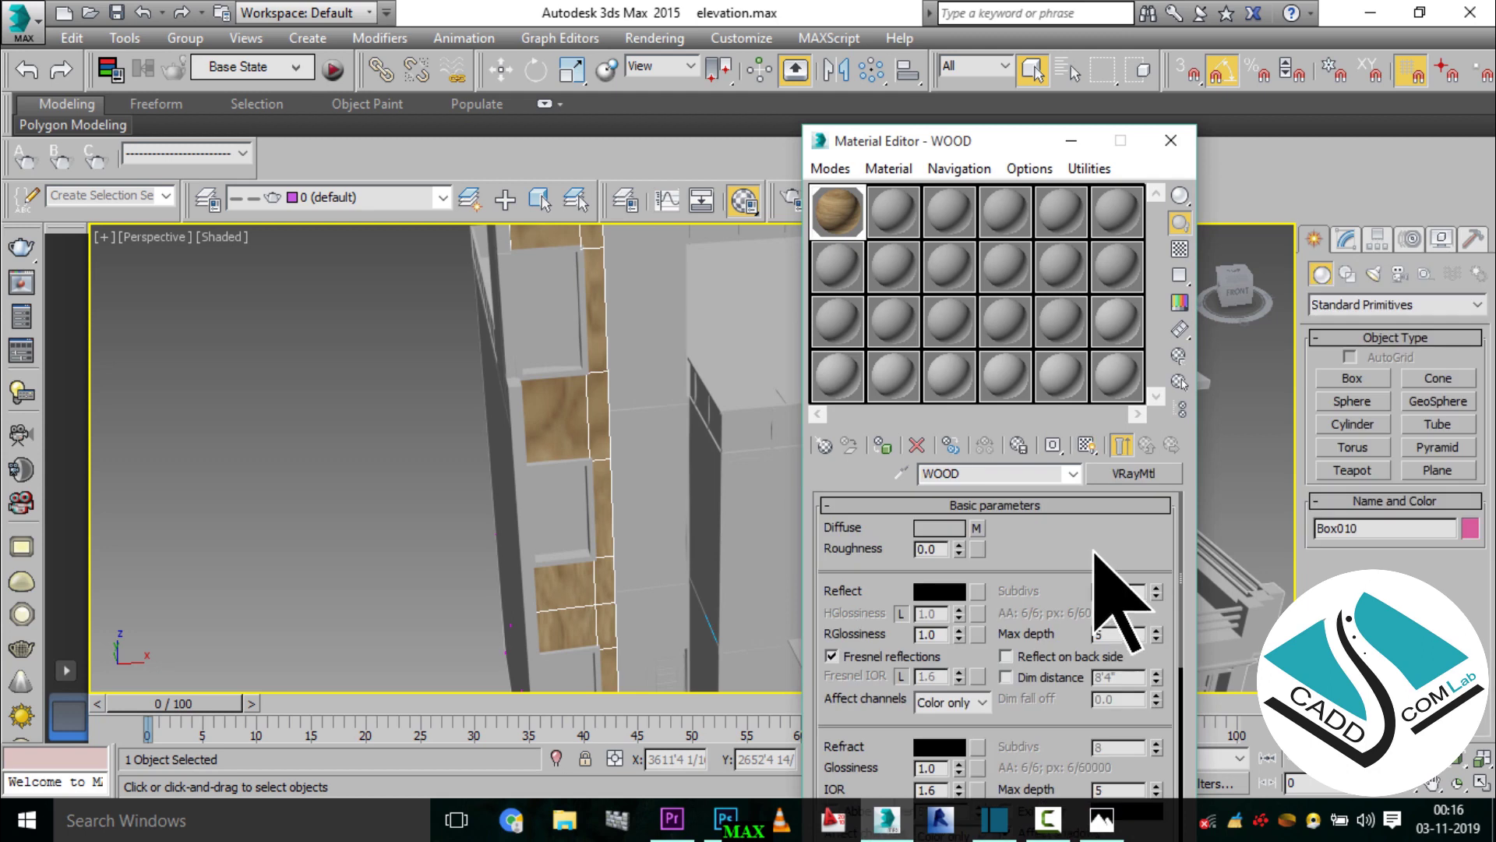
left_click(978, 528)
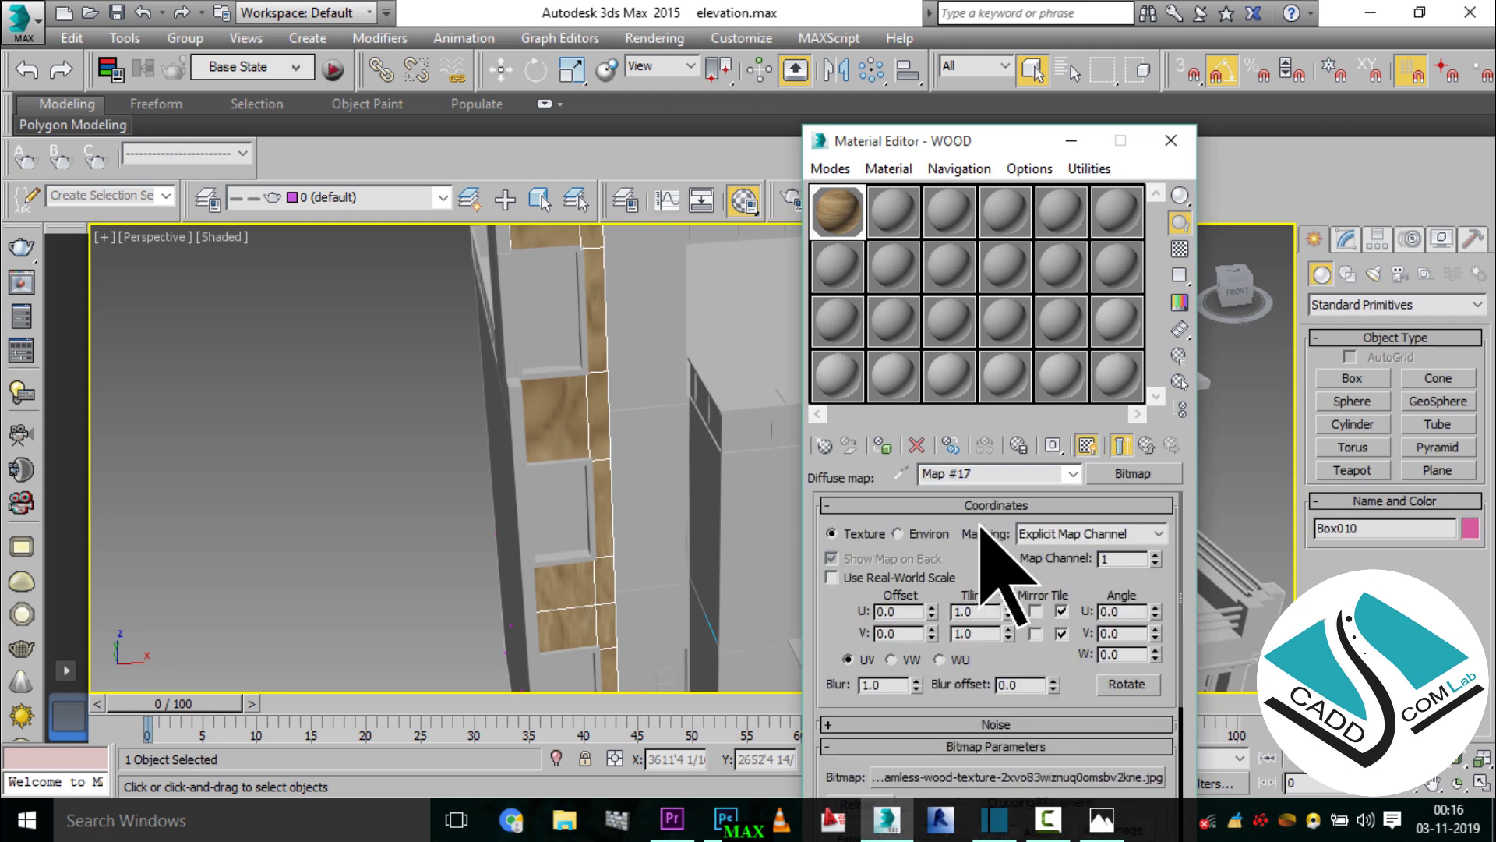
left_click(1154, 452)
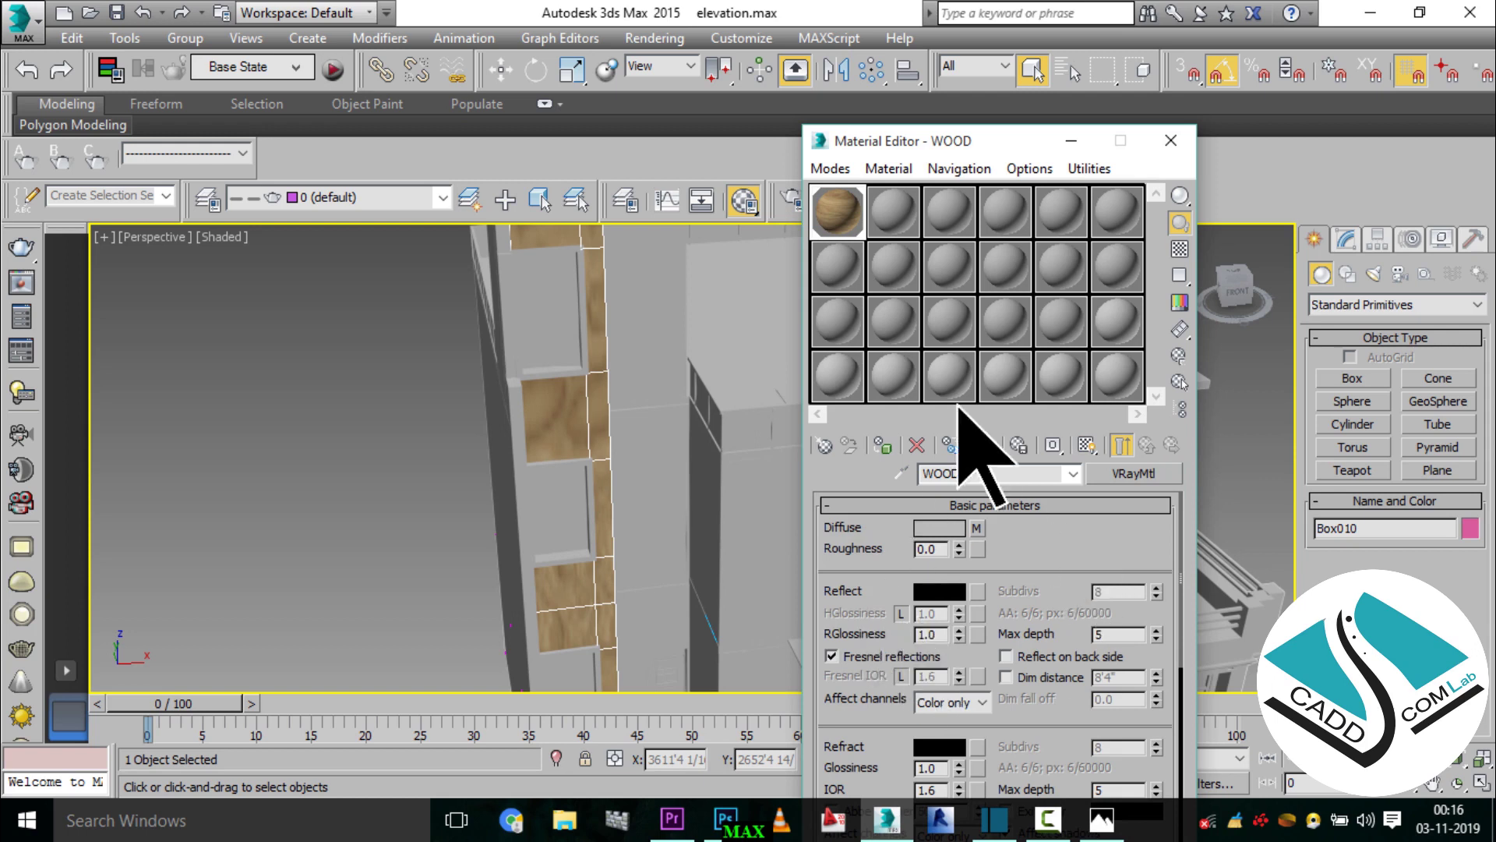
left_click_drag(878, 156, 885, 478)
mouse_move(678, 458)
middle_mouse_down("alt")
mouse_move(662, 395)
mouse_move(661, 434)
mouse_move(611, 434)
middle_mouse_up("alt")
- Replace Box010's UVW Map modifier with a fresh one and select its Gizmo
left_click(1346, 240)
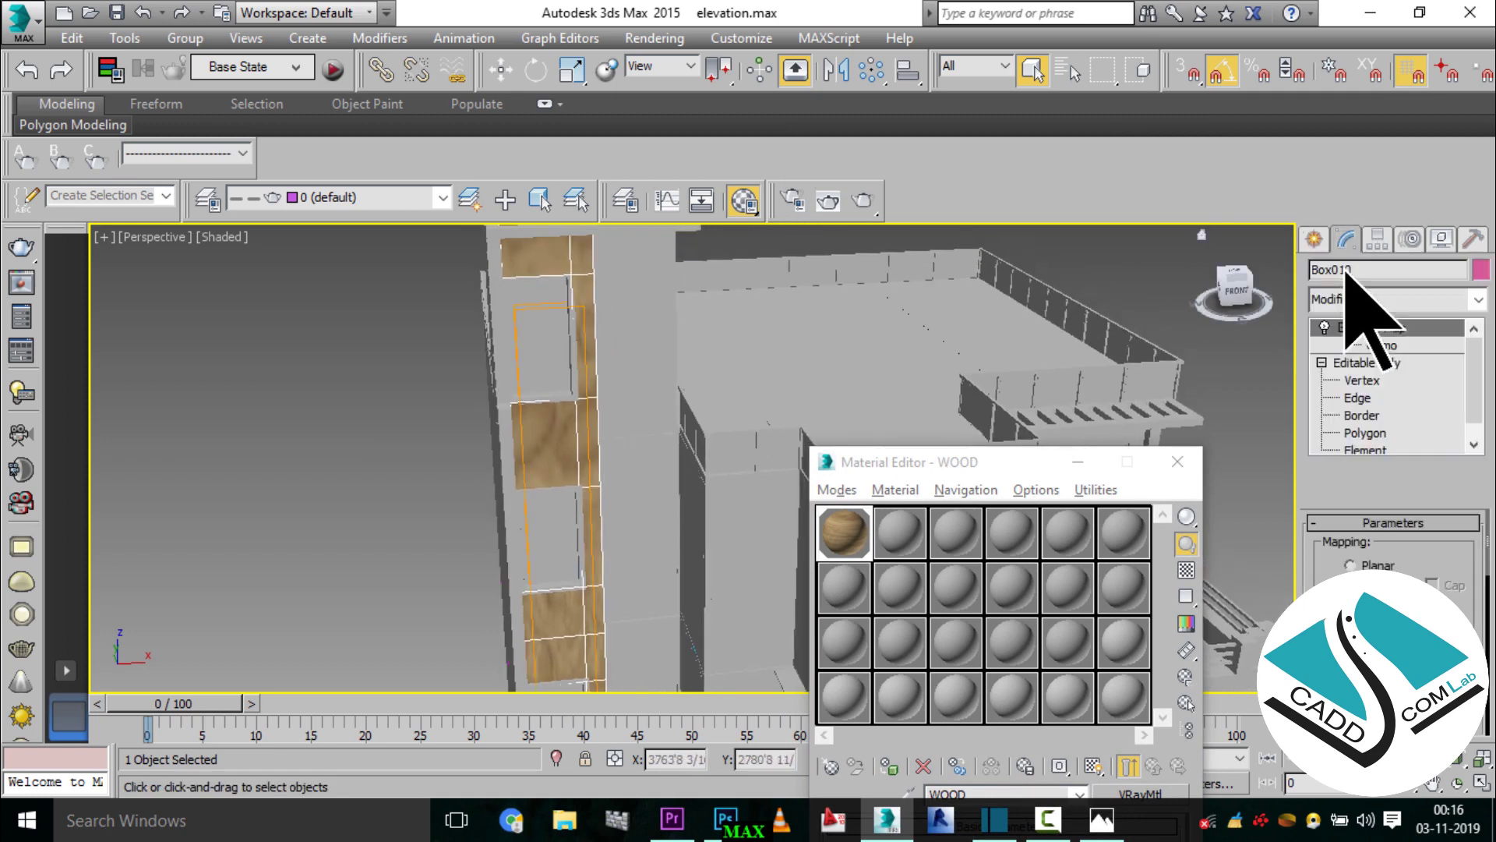
left_click(1425, 473)
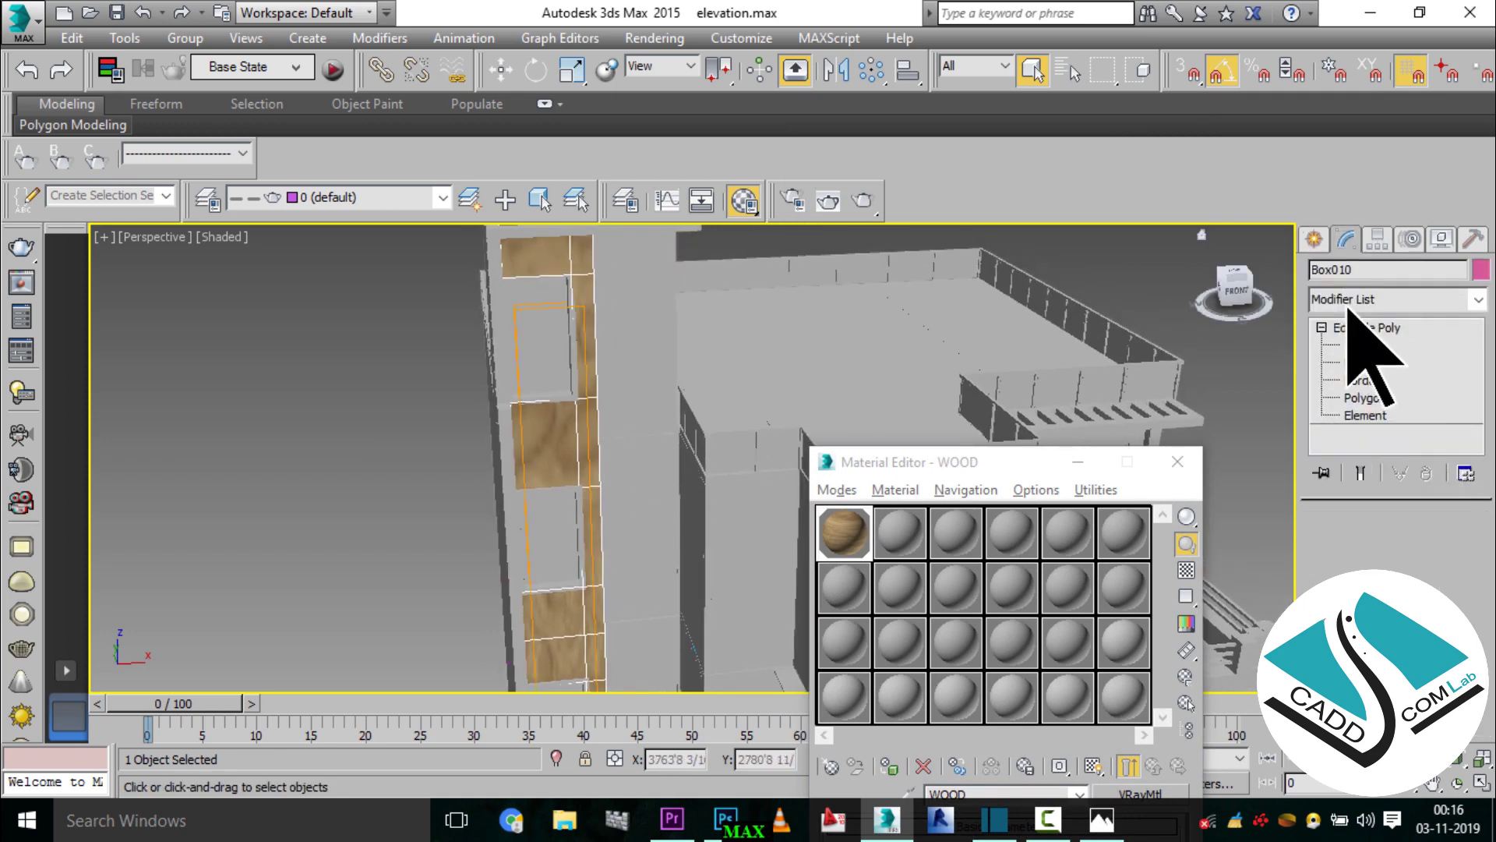
left_click(1362, 300)
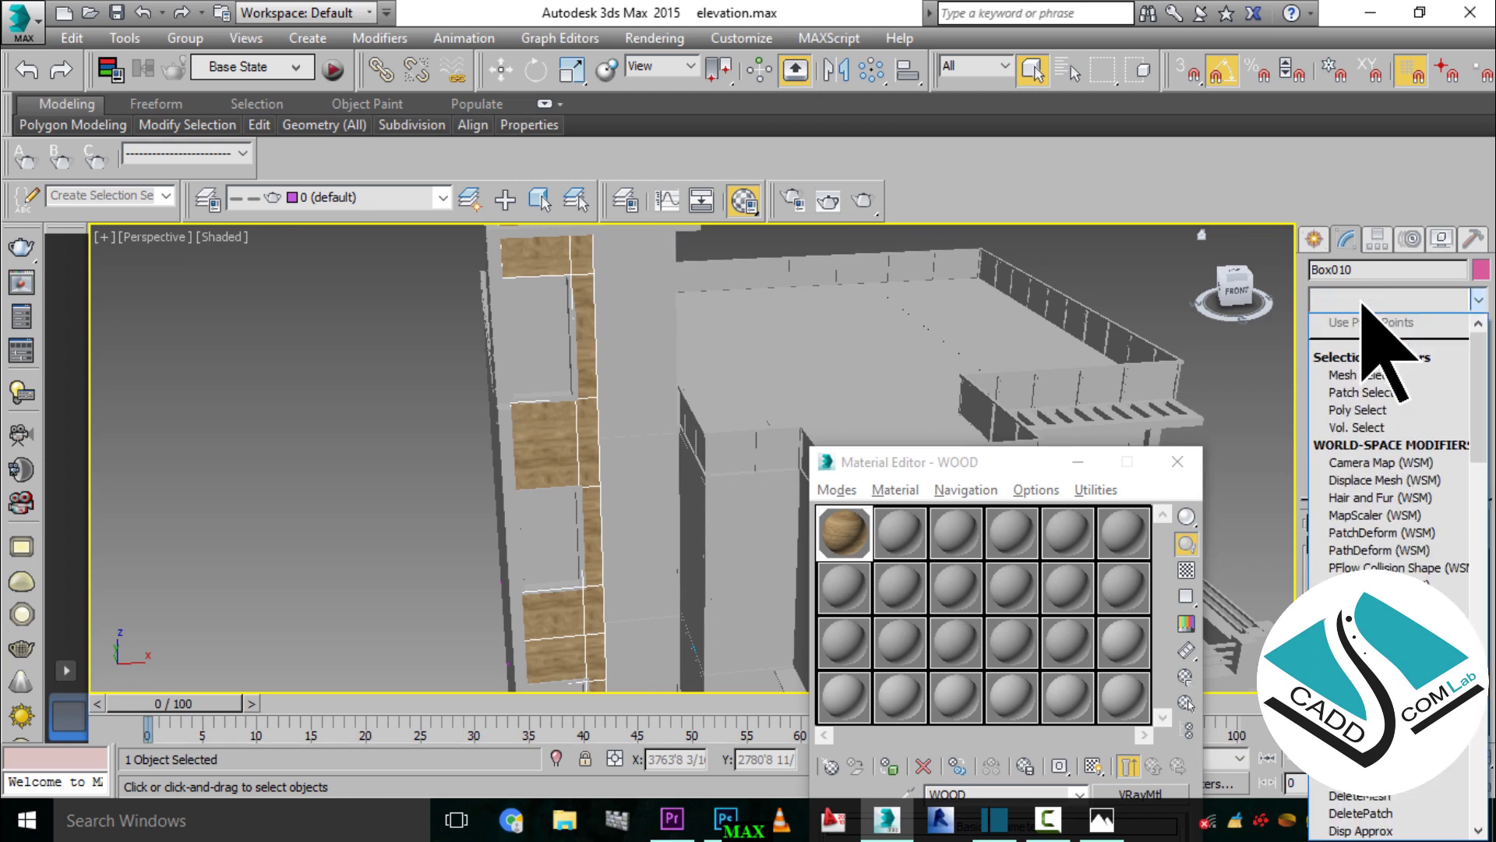
key("u")
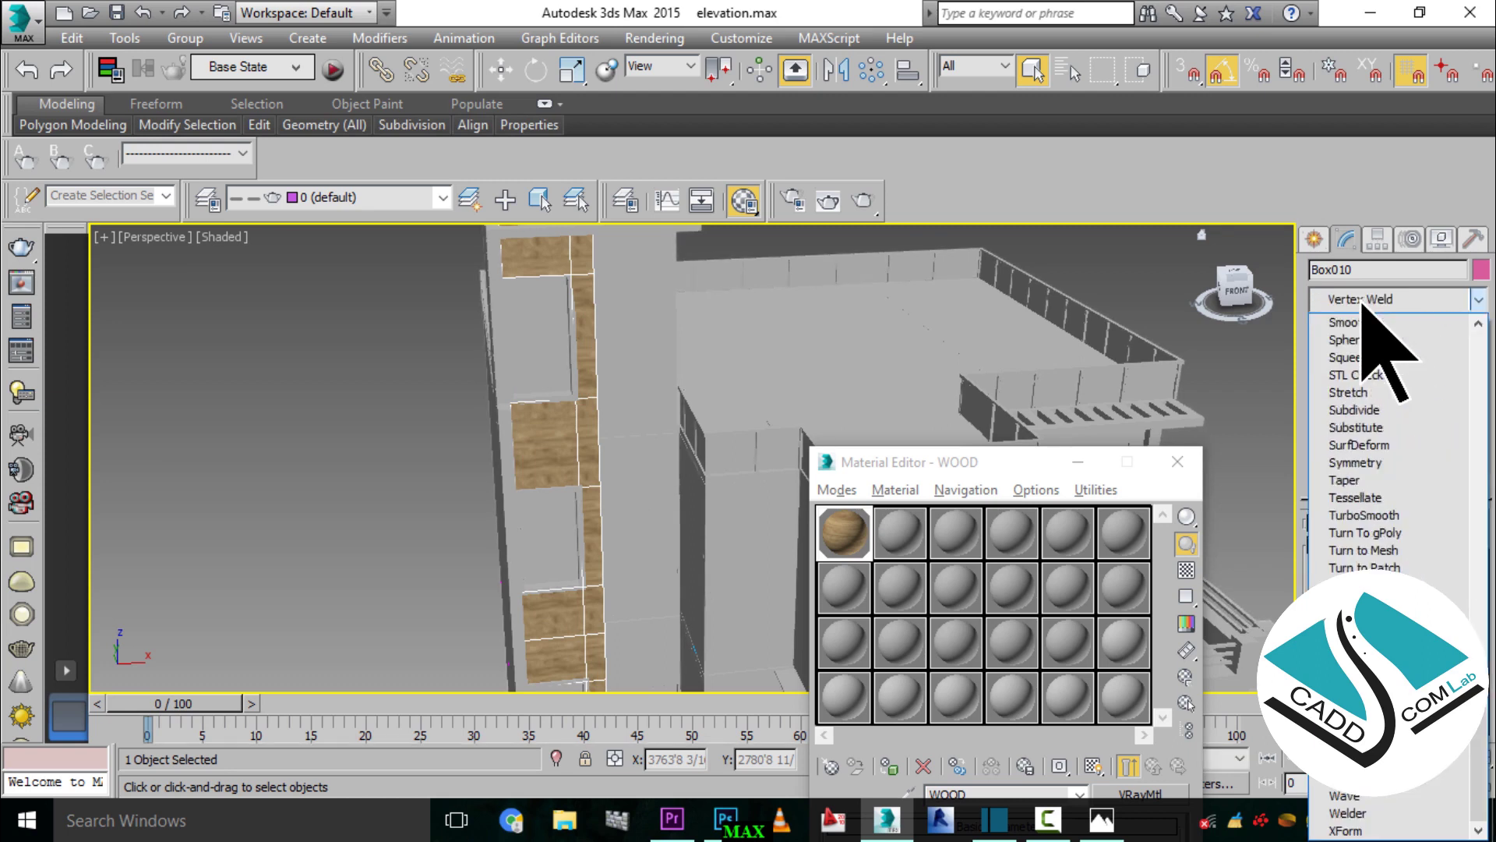
scroll(1372, 320, "up", 20)
scroll(1477, 424, "down", 1)
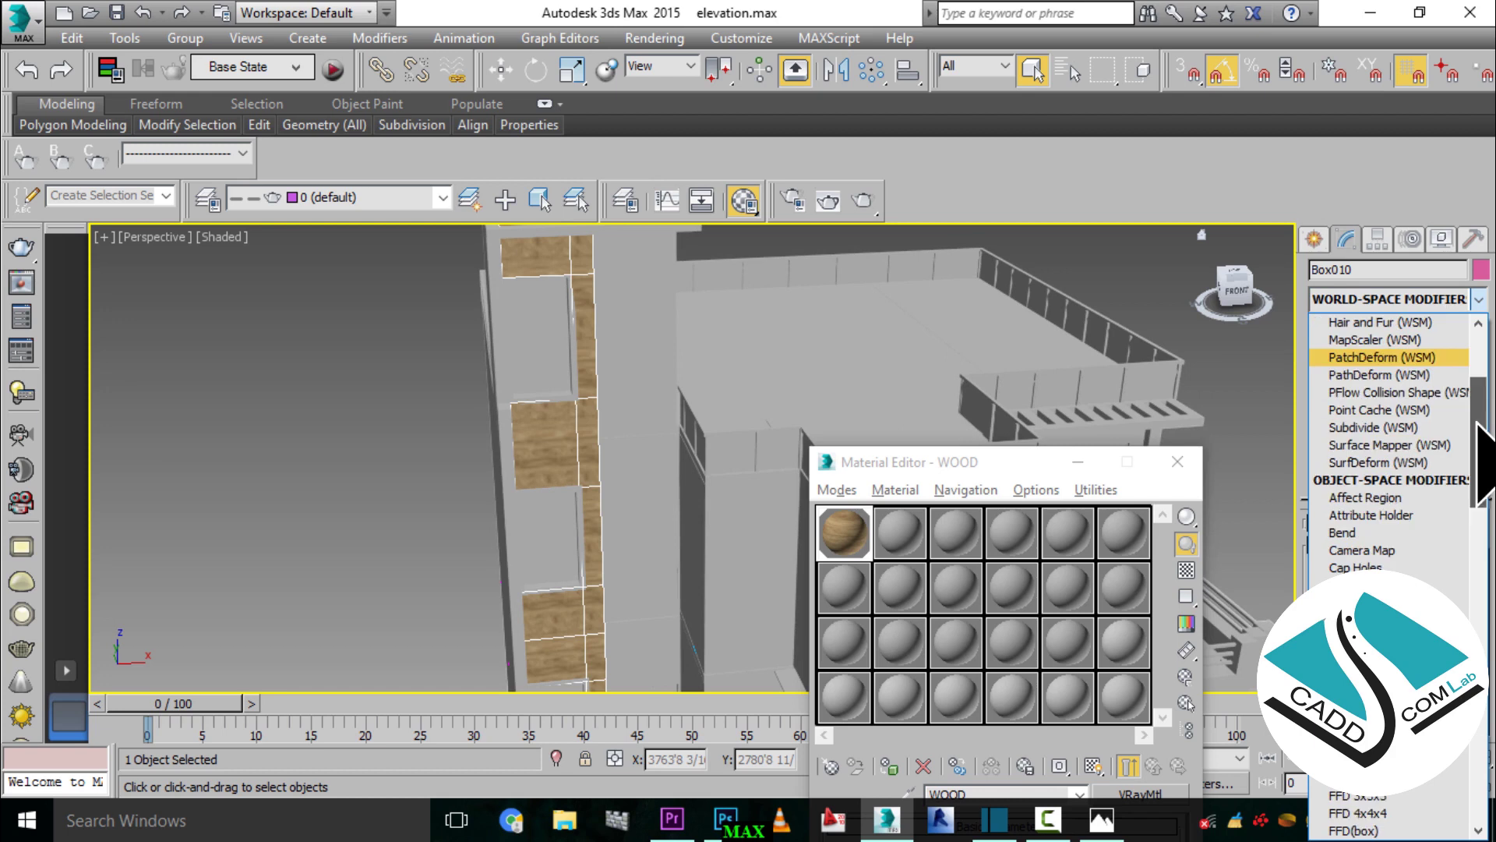
scroll(1450, 451, "down", 2)
key("u")
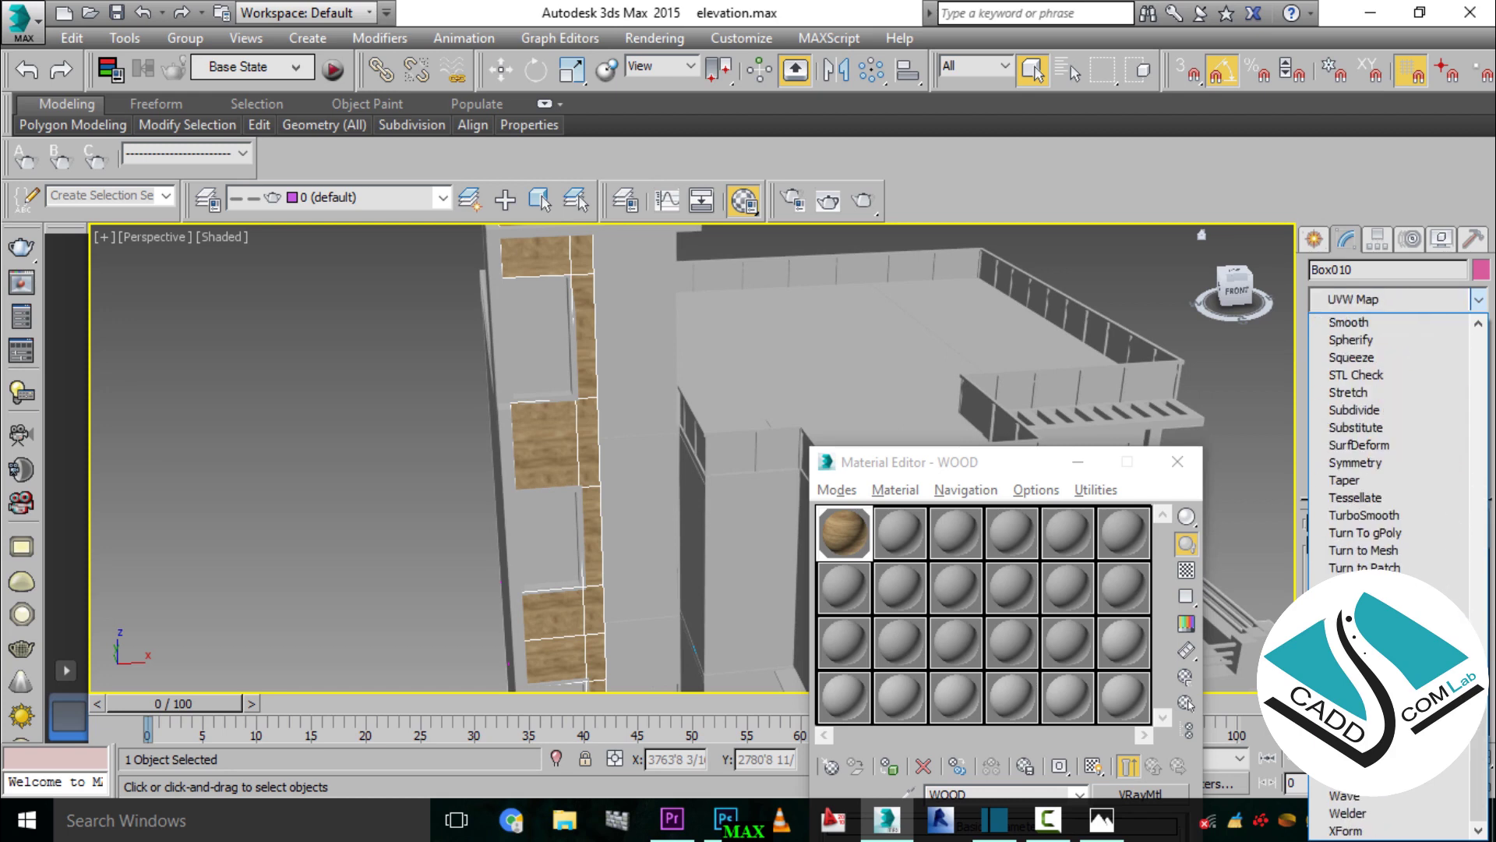
key("Return")
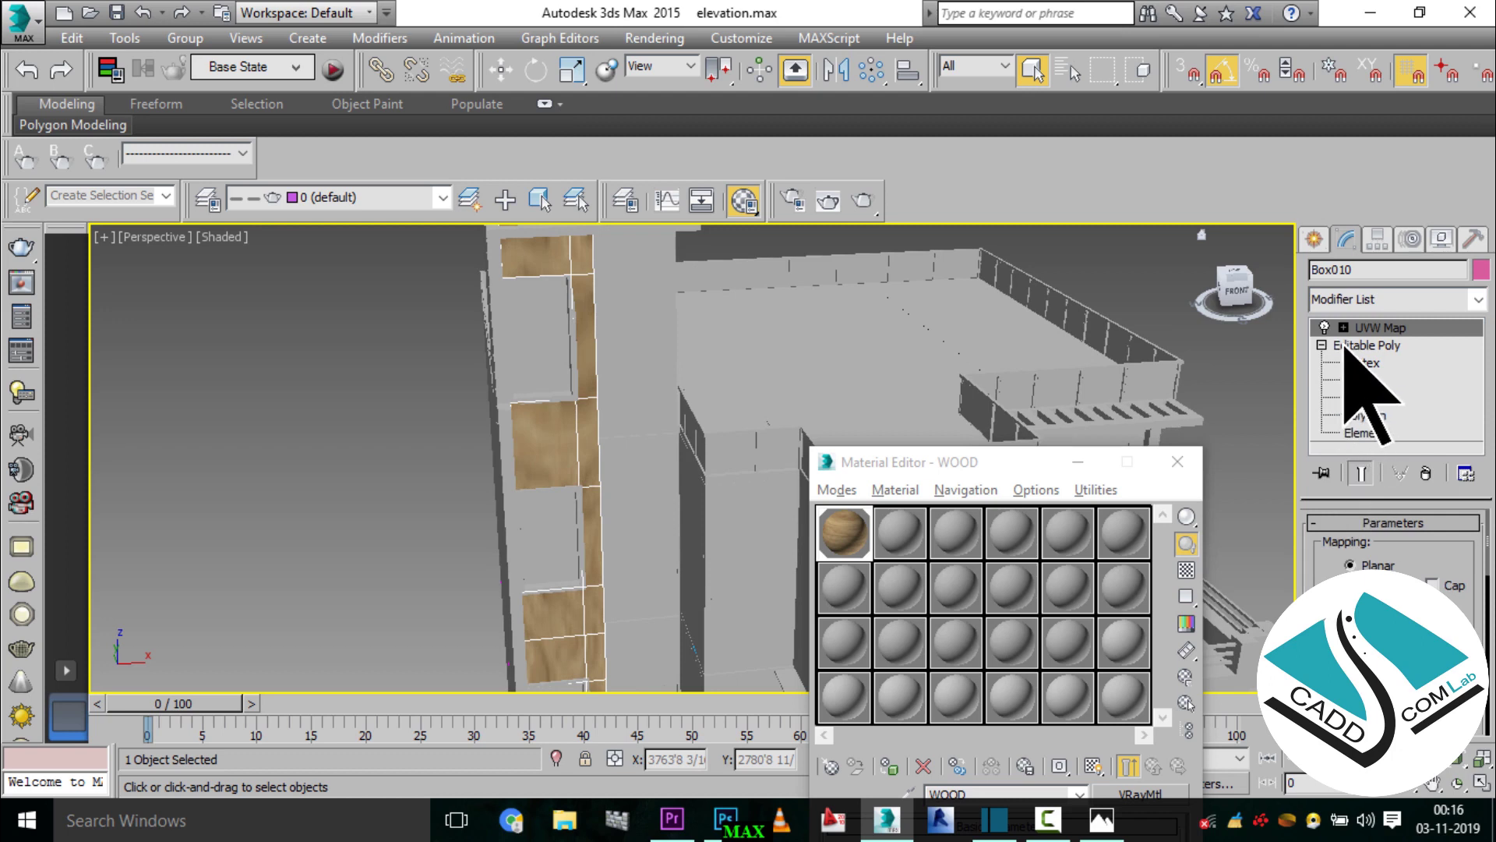
left_click(1344, 328)
left_click(1356, 345)
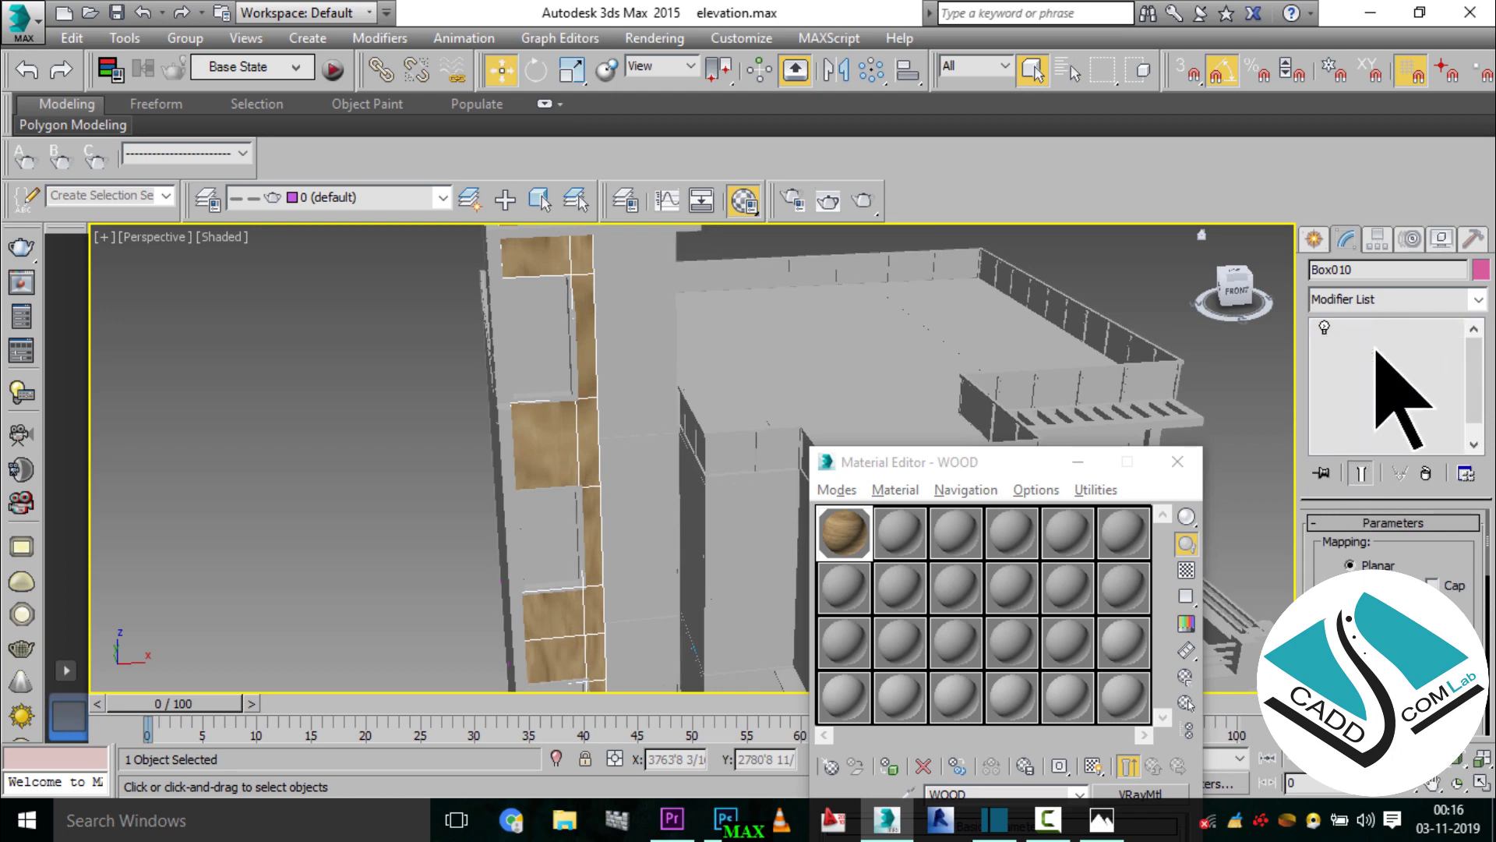
- Set Box mapping and adjust the UVW Map size so the wood grain scale fits
middle_click_drag(702, 501, 686, 475, "alt")
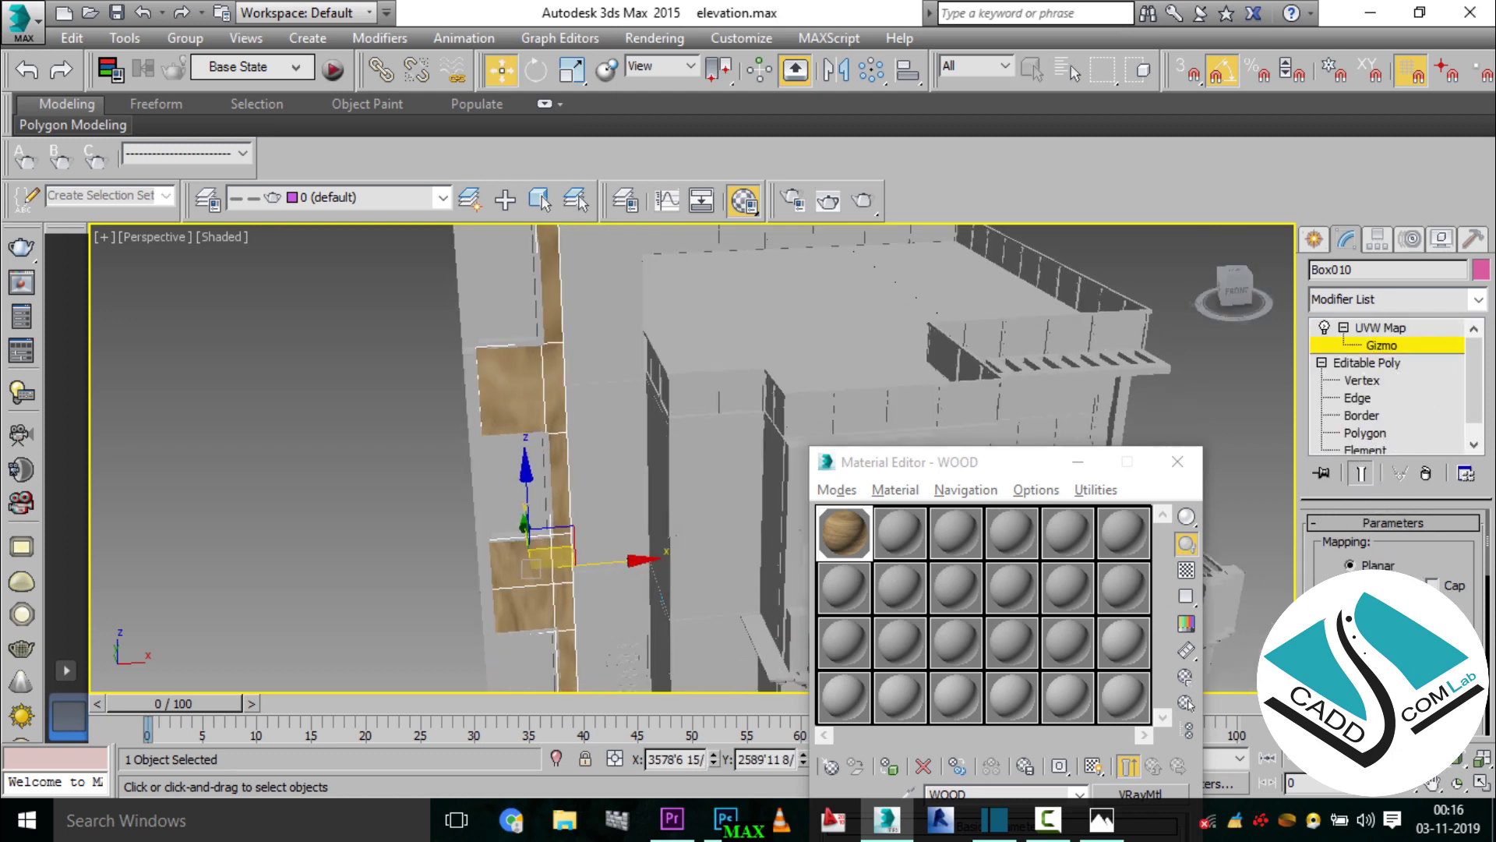
scroll(1395, 545, "down", 2)
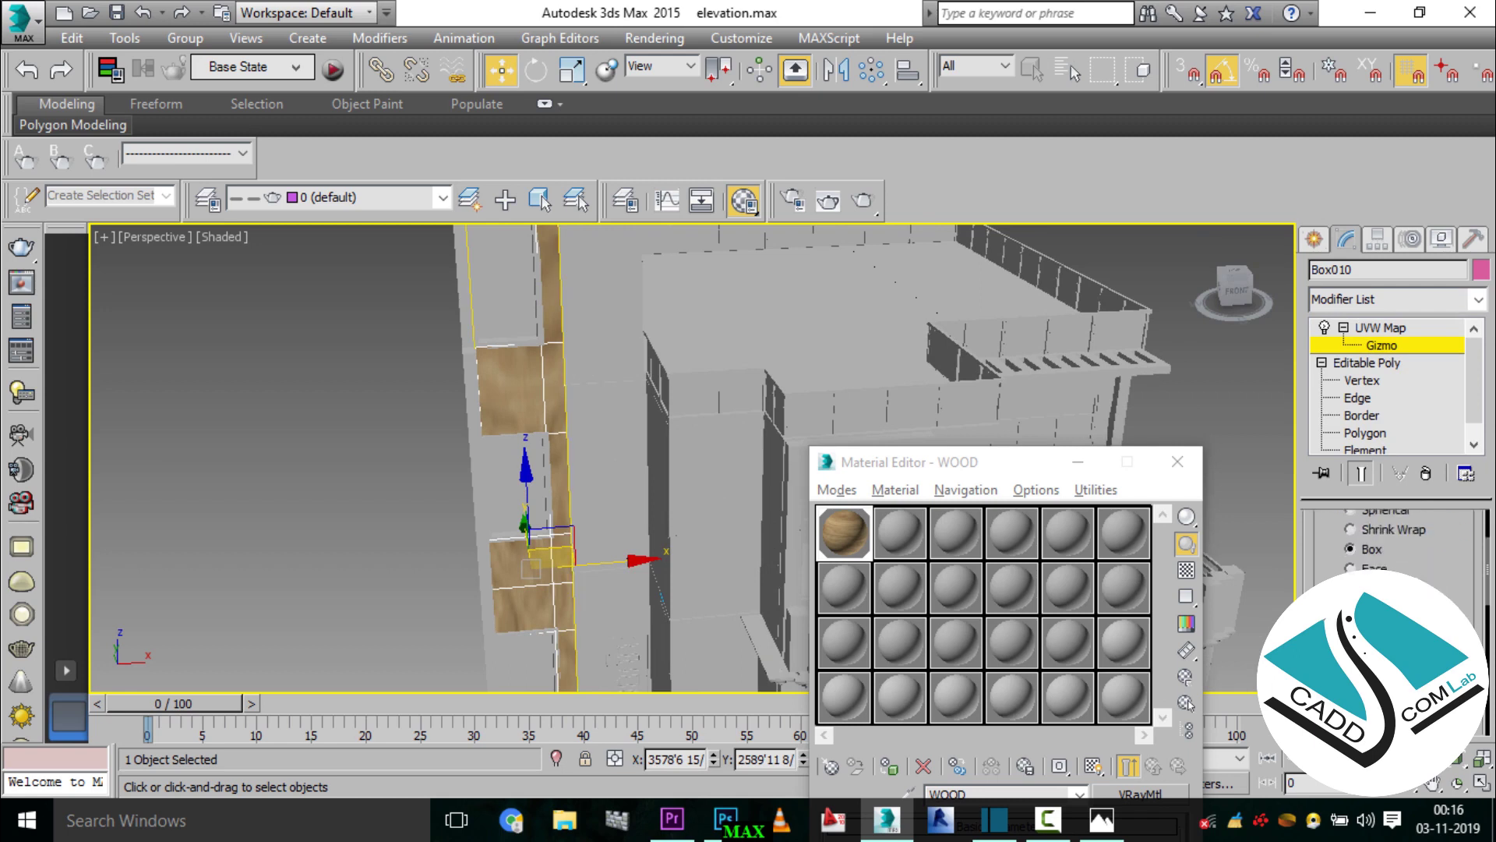
mouse_move(1461, 748)
left_mouse_down()
mouse_move(1437, 793)
mouse_move(1440, 768)
left_mouse_up()
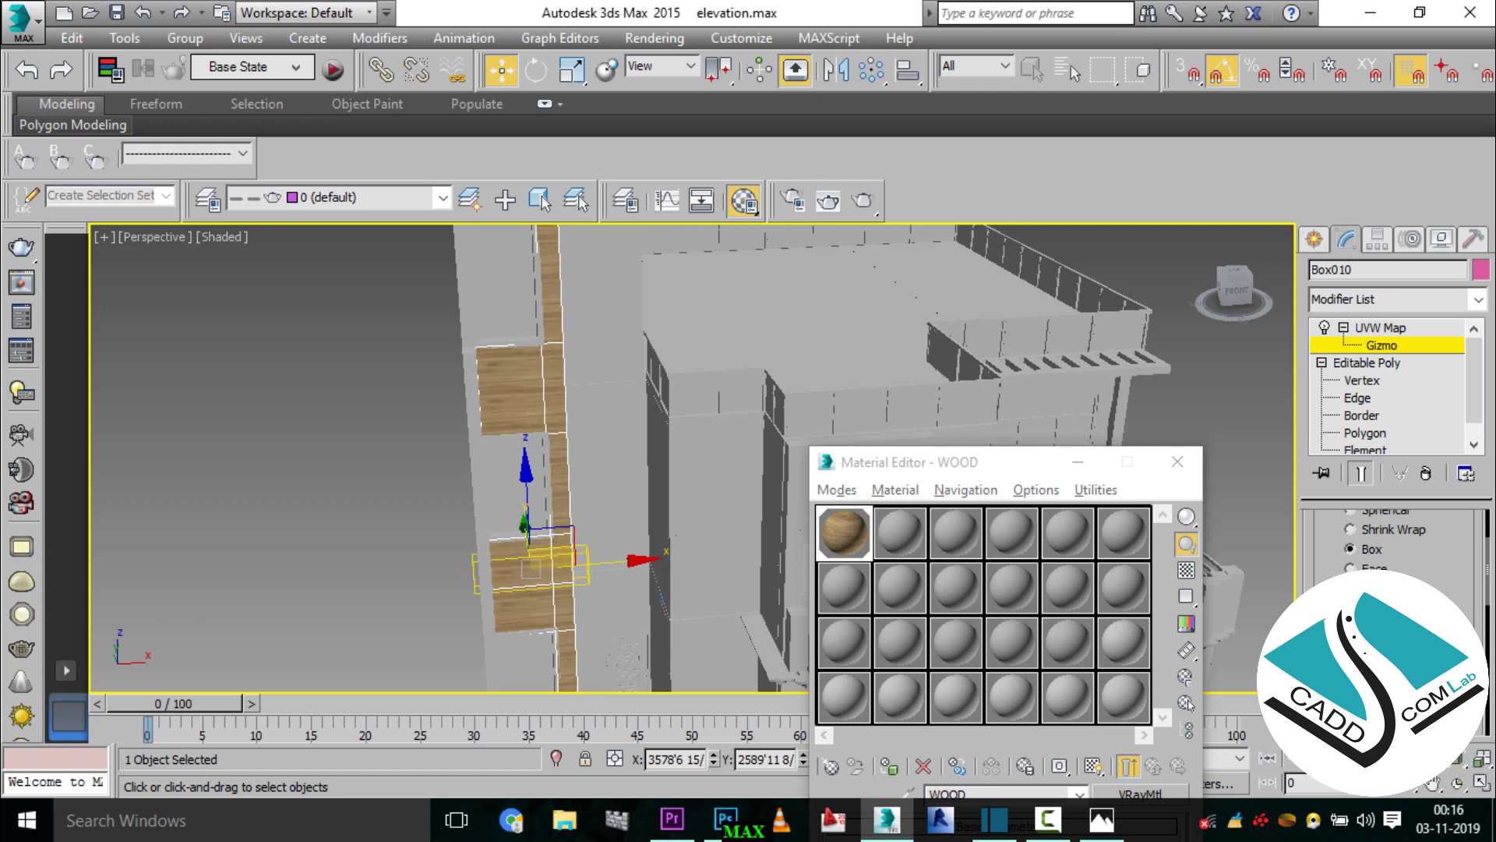
scroll(595, 413, "up", 2)
scroll(569, 398, "up", 2)
scroll(559, 397, "up", 3)
mouse_move(551, 394)
middle_mouse_down("alt")
mouse_move(551, 317)
mouse_move(551, 457)
mouse_move(563, 454)
mouse_move(577, 530)
mouse_move(561, 502)
middle_mouse_up("alt")
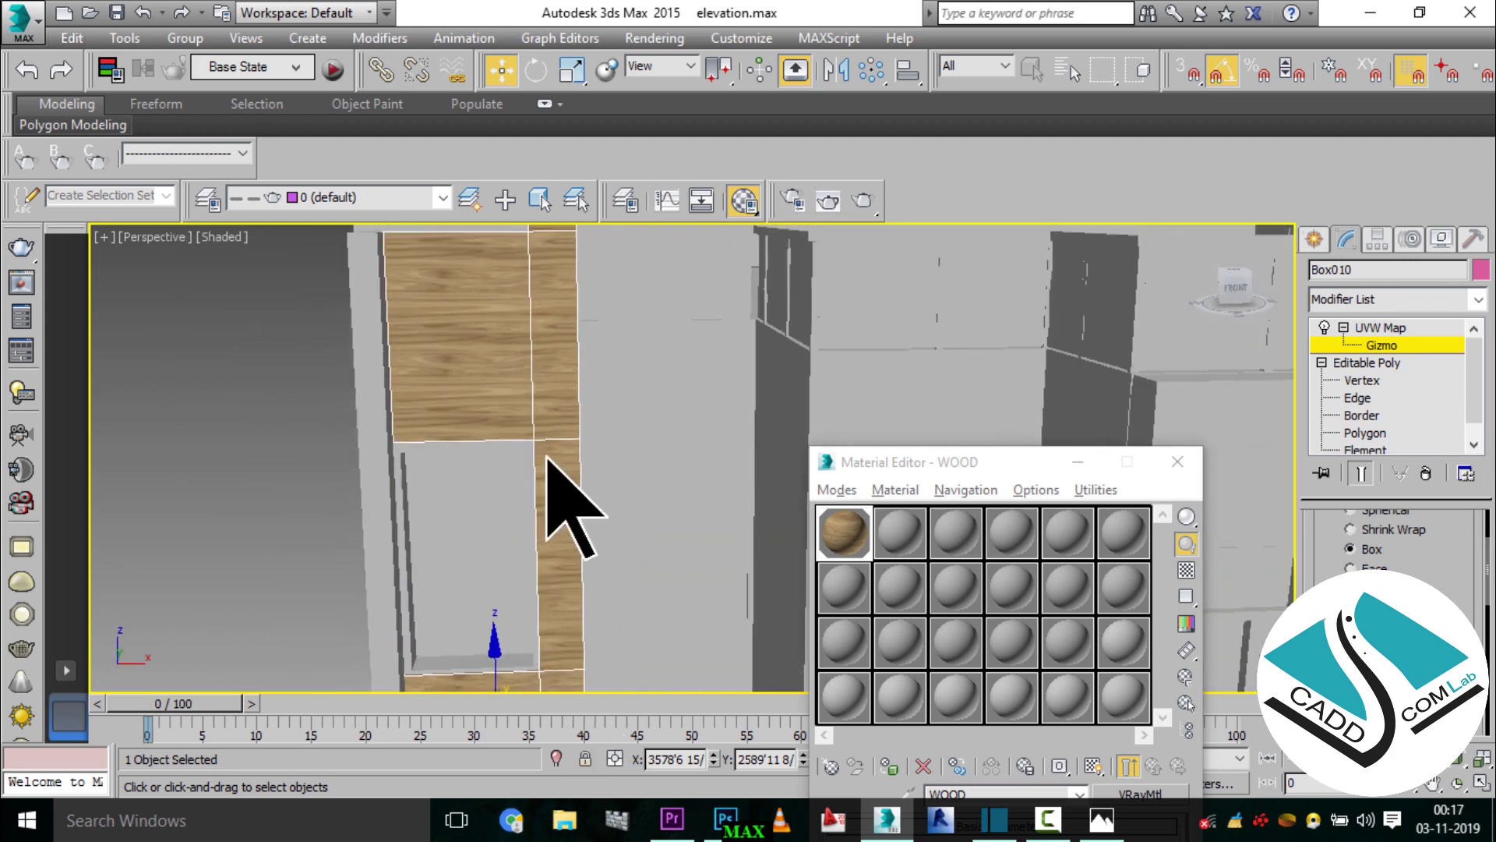
- Rotate the UVW Map gizmo about -85° in the Front view, then restore the full Perspective view
key("alt+w")
left_click(865, 359)
scroll(853, 327, "up", 2)
scroll(888, 334, "up", 2)
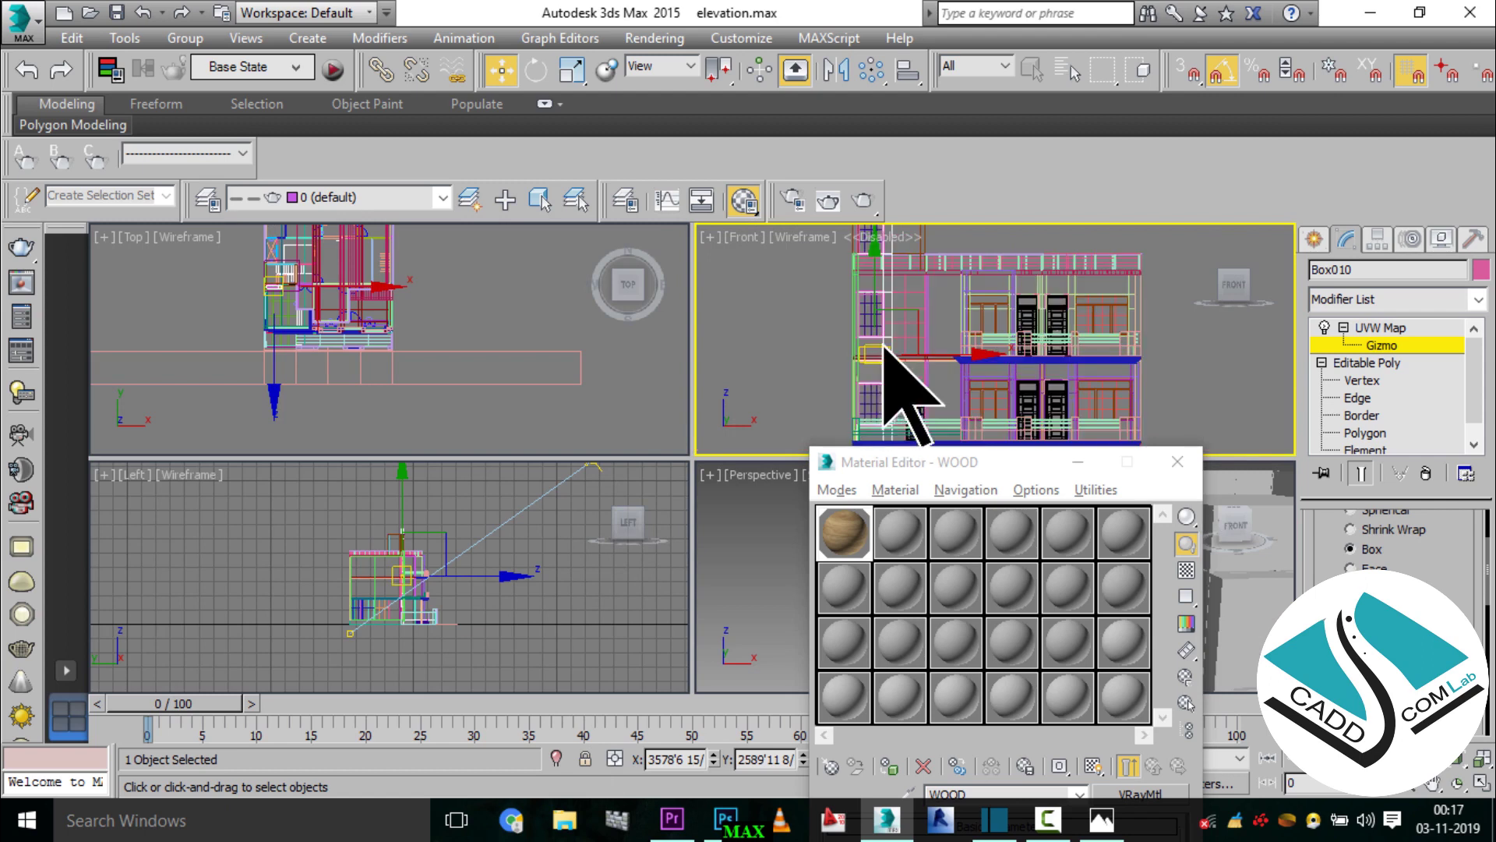
scroll(1013, 406, "up", 2)
left_click_drag(1007, 485, 1159, 595)
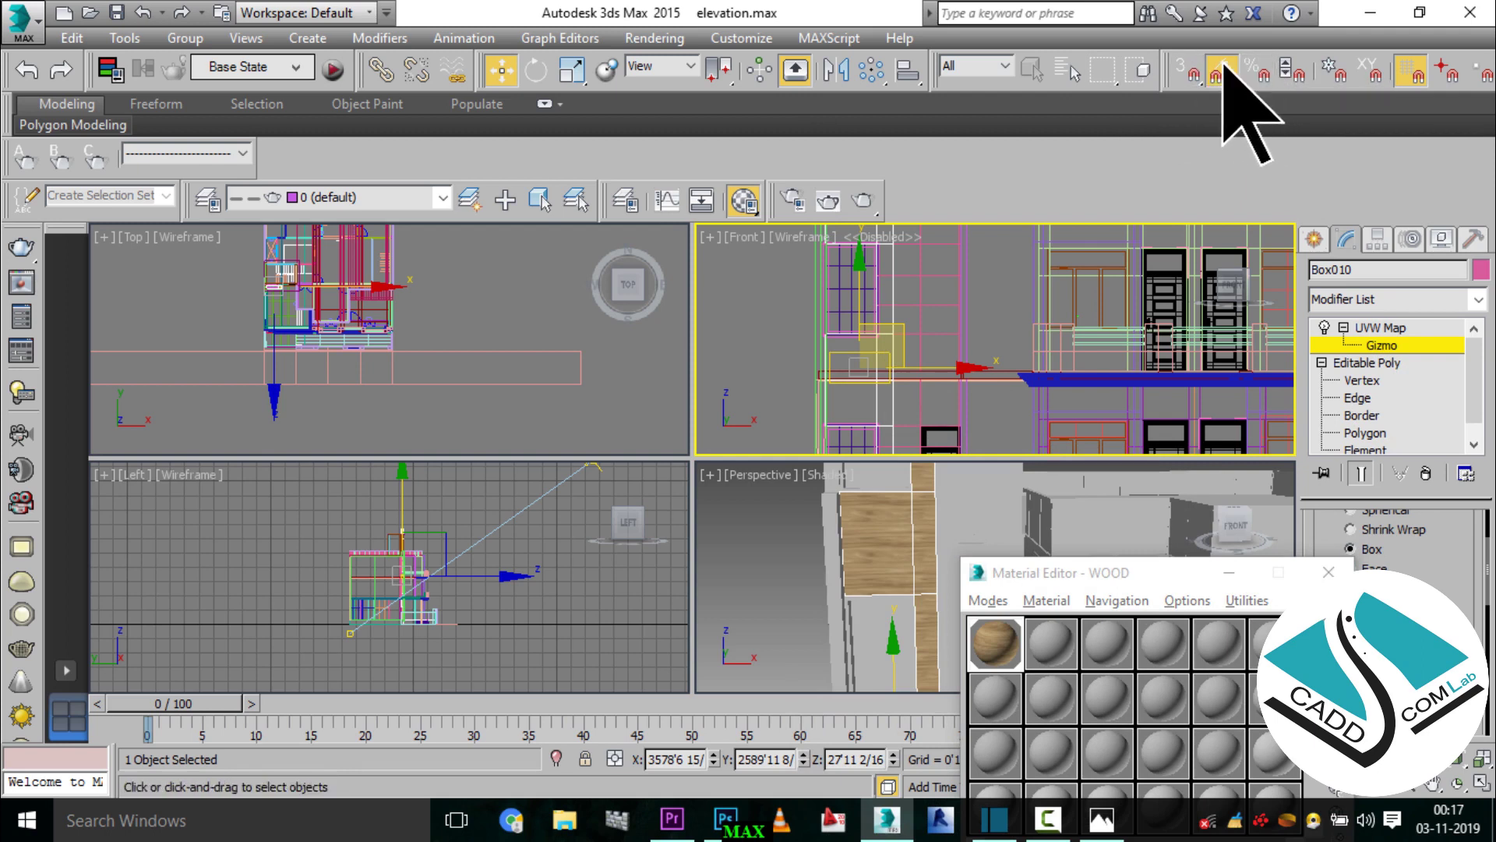
middle_click_drag(926, 291, 911, 284)
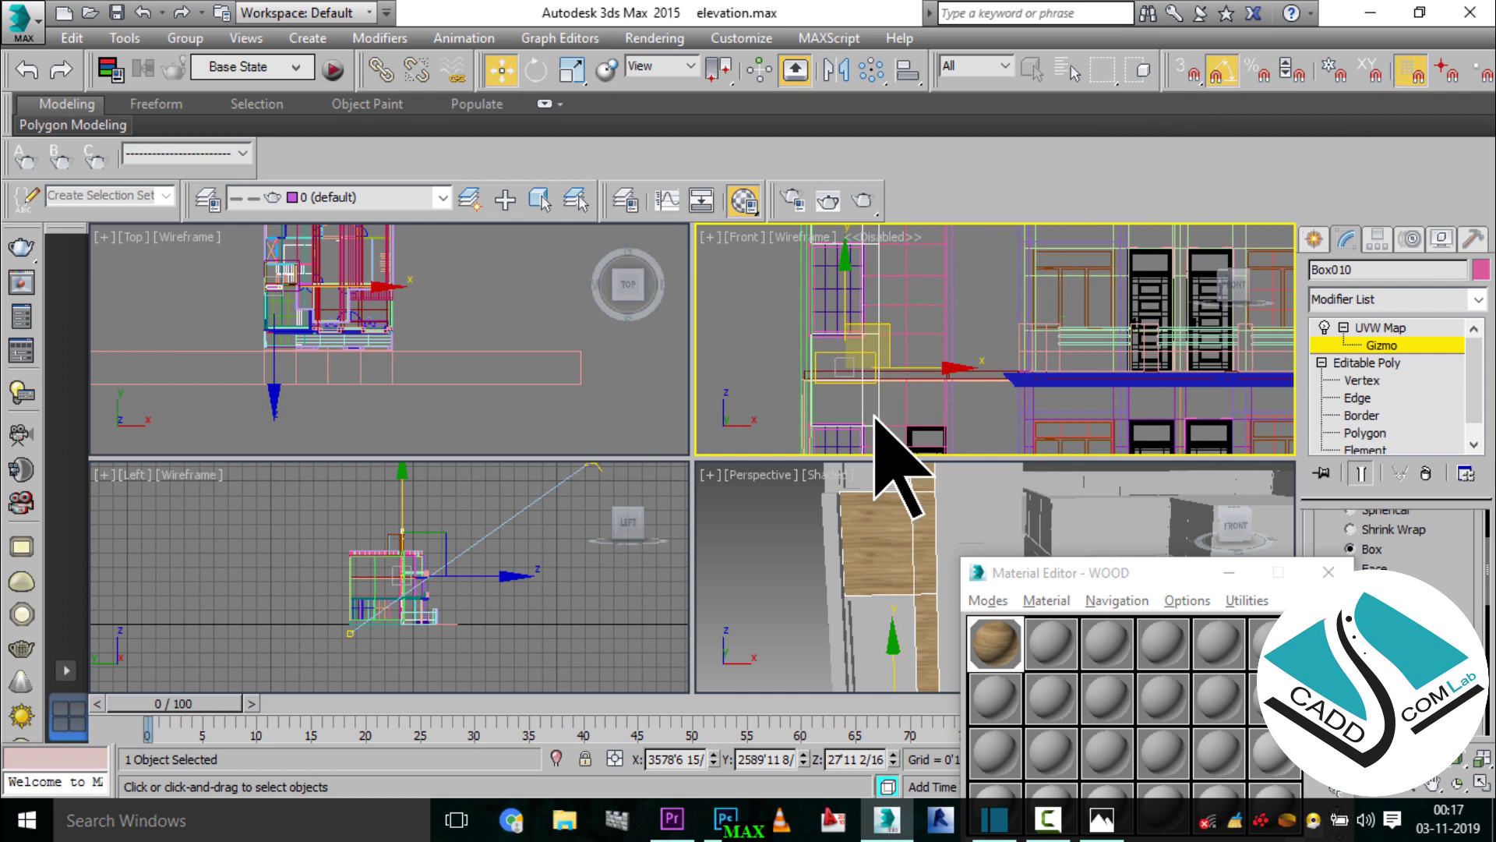
key("e")
left_click_drag(747, 290, 720, 382)
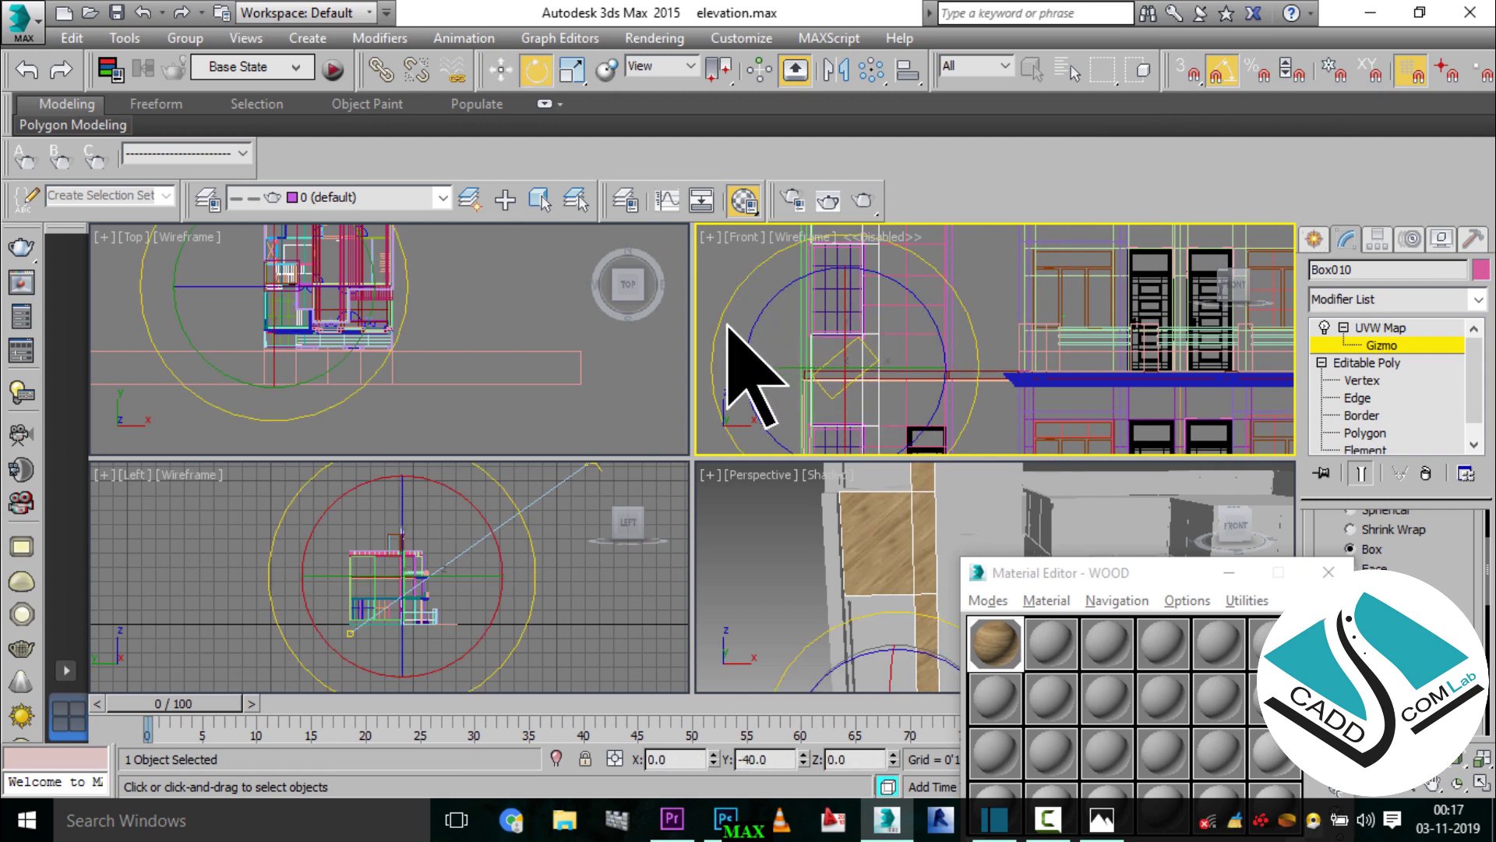
left_click(744, 487)
key("alt+w")
key("w")
scroll(663, 444, "up", 2)
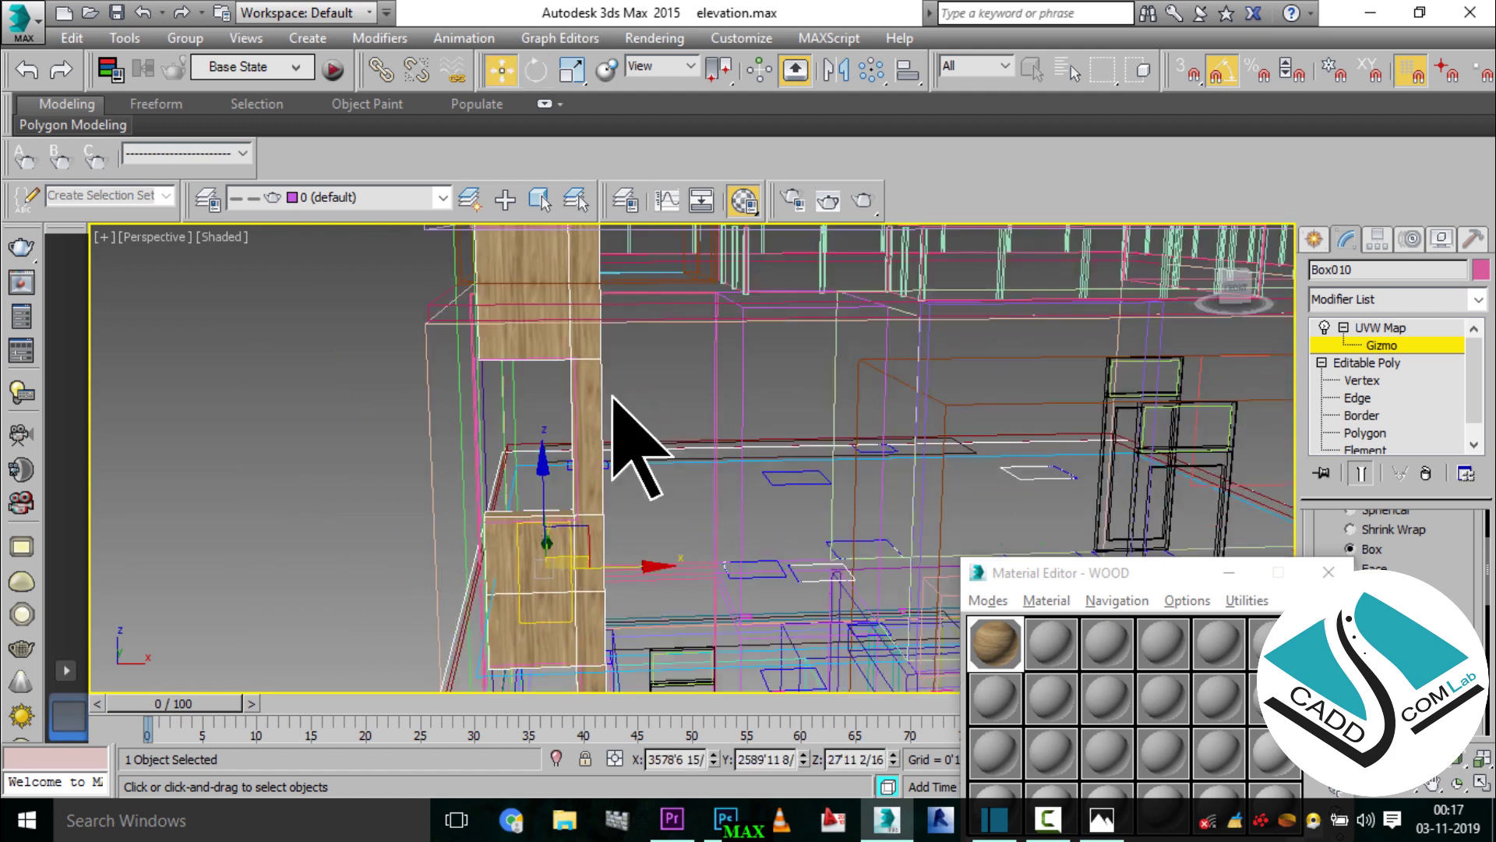
scroll(611, 434, "up", 3)
scroll(634, 484, "up", 2)
scroll(635, 501, "up", 2)
scroll(592, 437, "up", 3)
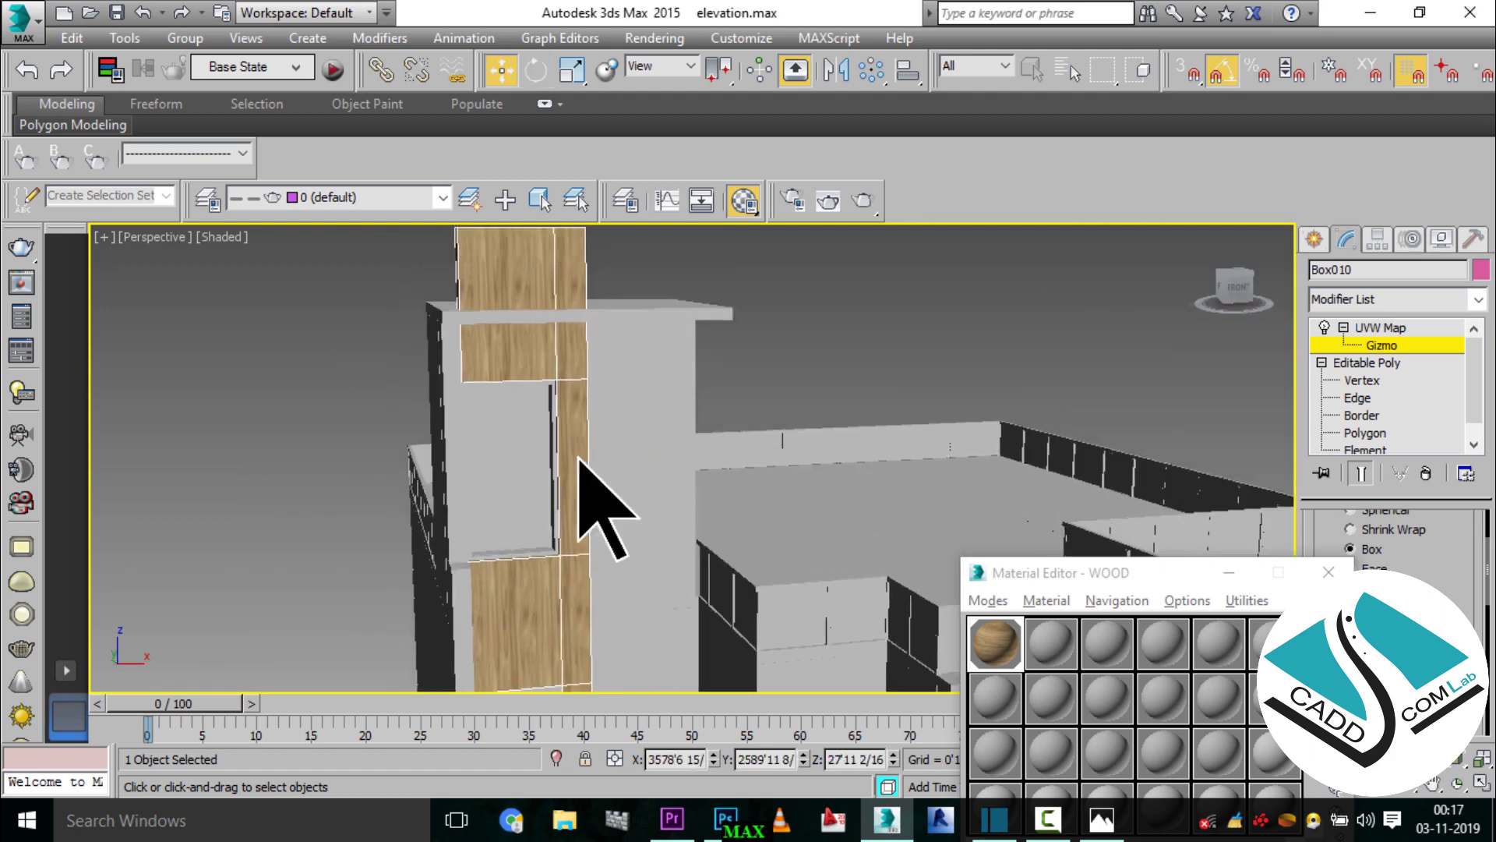
scroll(561, 514, "up", 3)
- Select the door frame Box012 and assign it the WOOD material
left_click_drag(1105, 575, 962, 513)
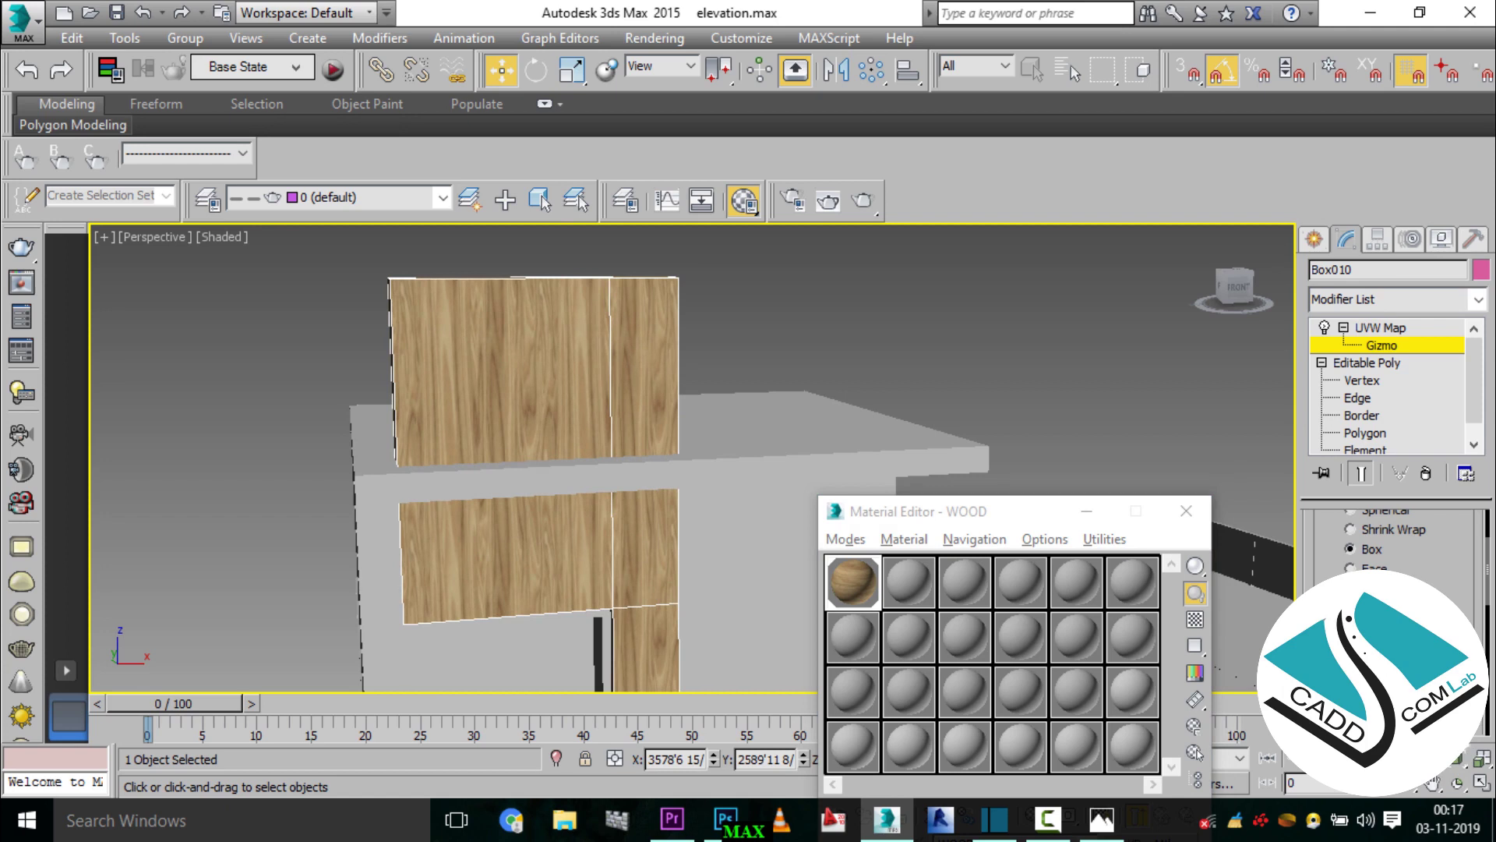
mouse_move(467, 374)
middle_mouse_down("alt")
mouse_move(355, 337)
mouse_move(467, 435)
mouse_move(428, 333)
mouse_move(524, 451)
mouse_move(618, 360)
middle_mouse_up("alt")
left_click(1314, 239)
left_click(699, 394)
mouse_move(699, 395)
middle_mouse_down("alt")
mouse_move(618, 491)
mouse_move(568, 461)
mouse_move(655, 466)
mouse_move(741, 418)
middle_mouse_up("alt")
left_click(665, 467)
left_click_drag(886, 523, 965, 310)
left_click(976, 600)
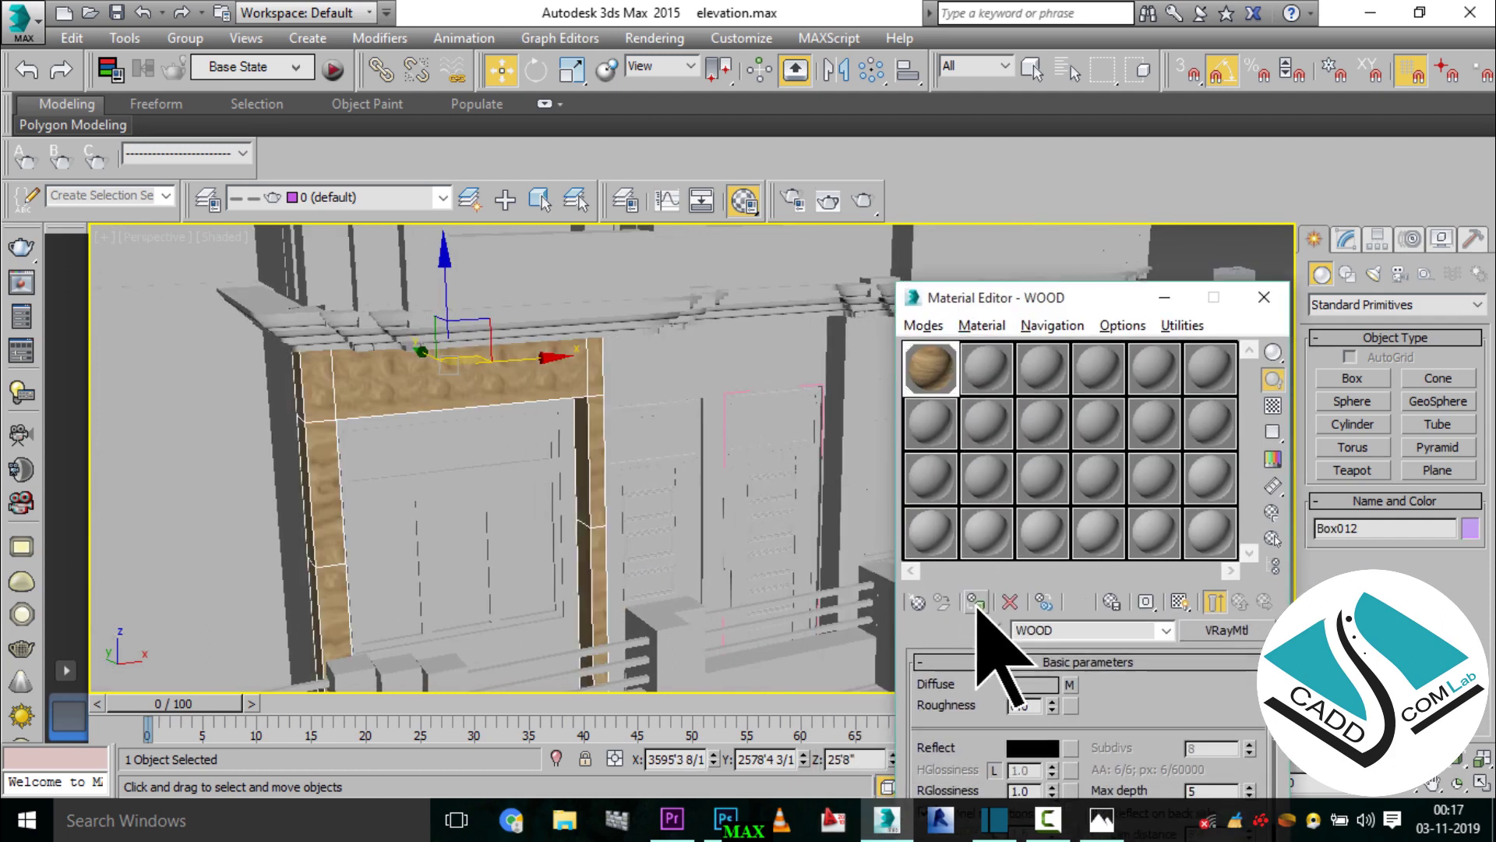
- Delete Box012's existing UVW Map modifier from its modifier stack
middle_click_drag(585, 443, 604, 436, "alt")
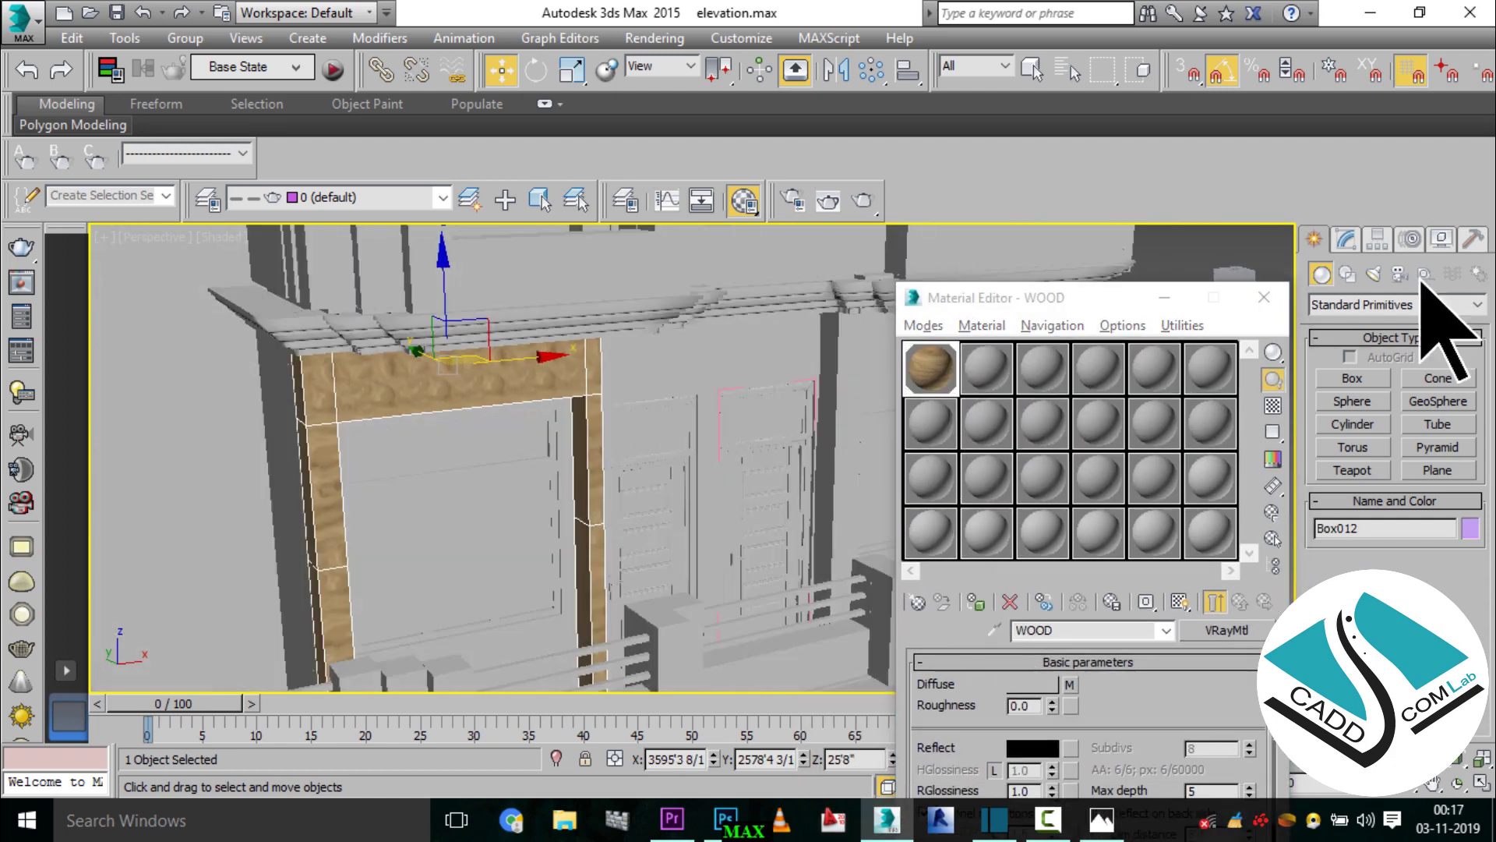
left_click(1345, 239)
left_click(1427, 473)
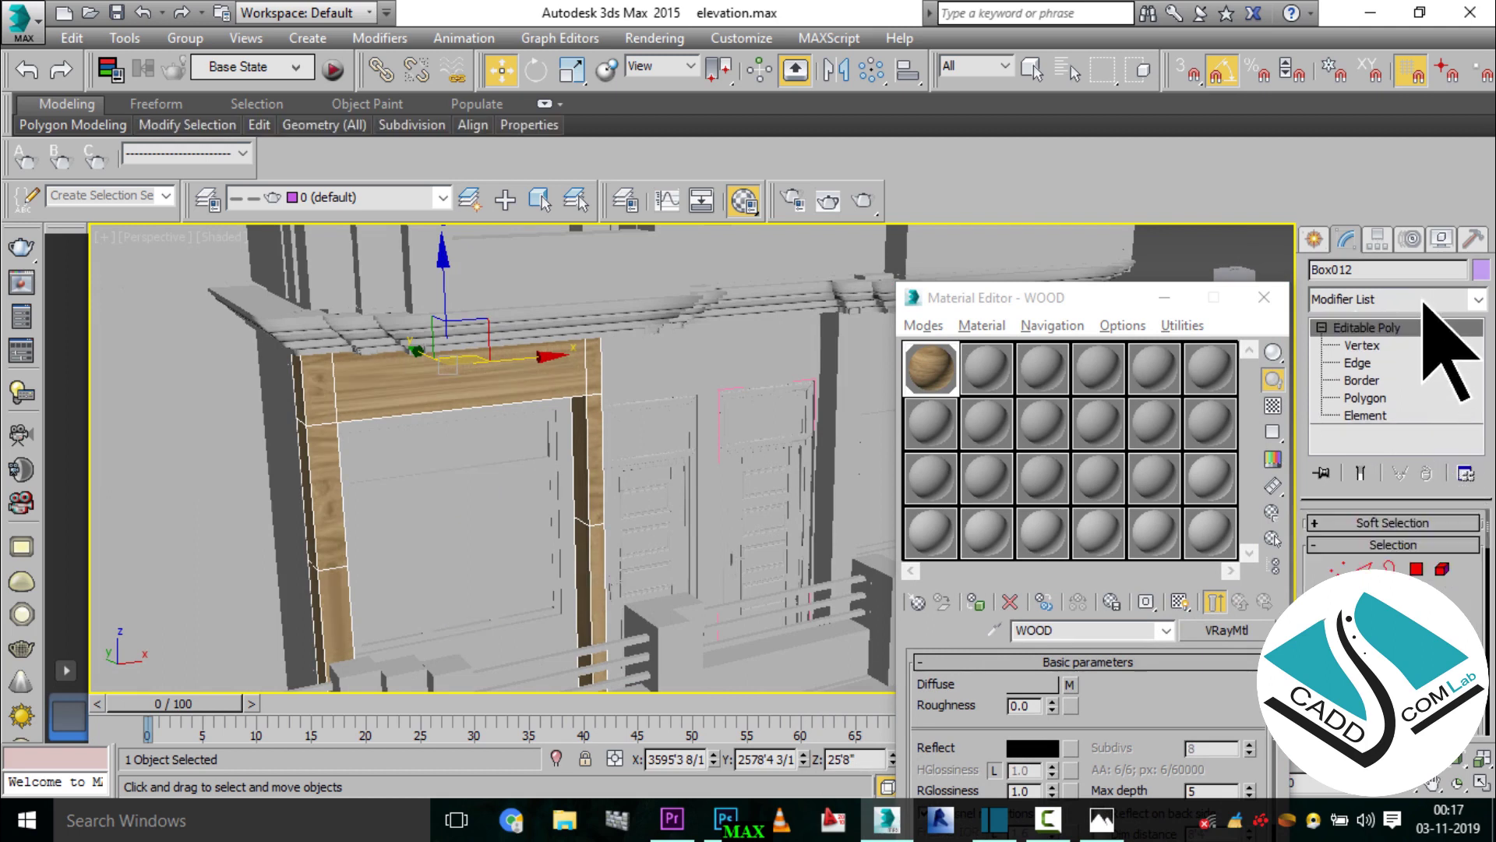
left_click(1425, 299)
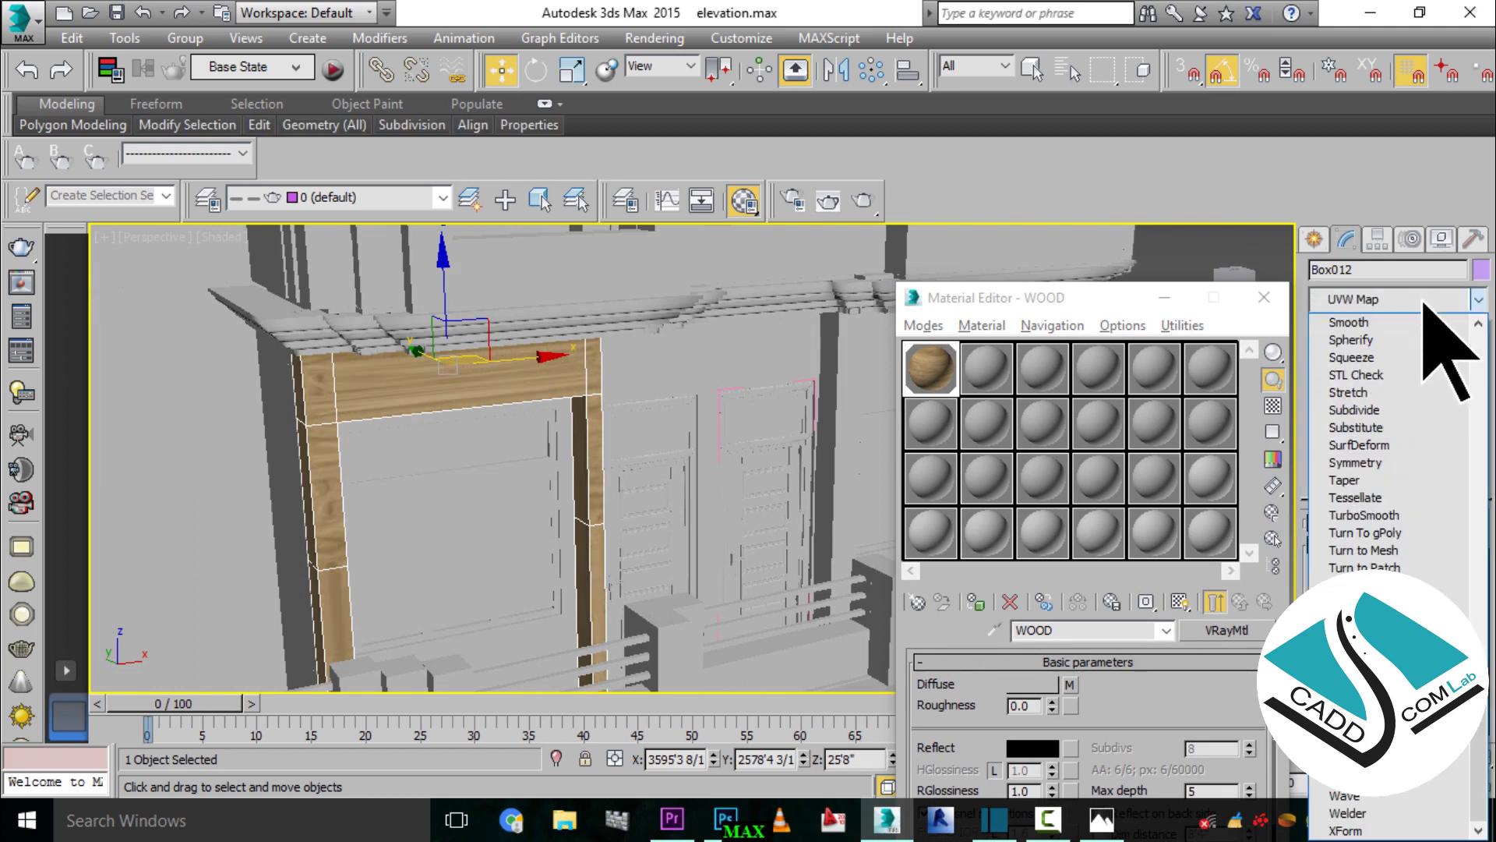
- Add a new UVW Map to Box012 and rotate its gizmo 90° in the Front view
left_click(1364, 620)
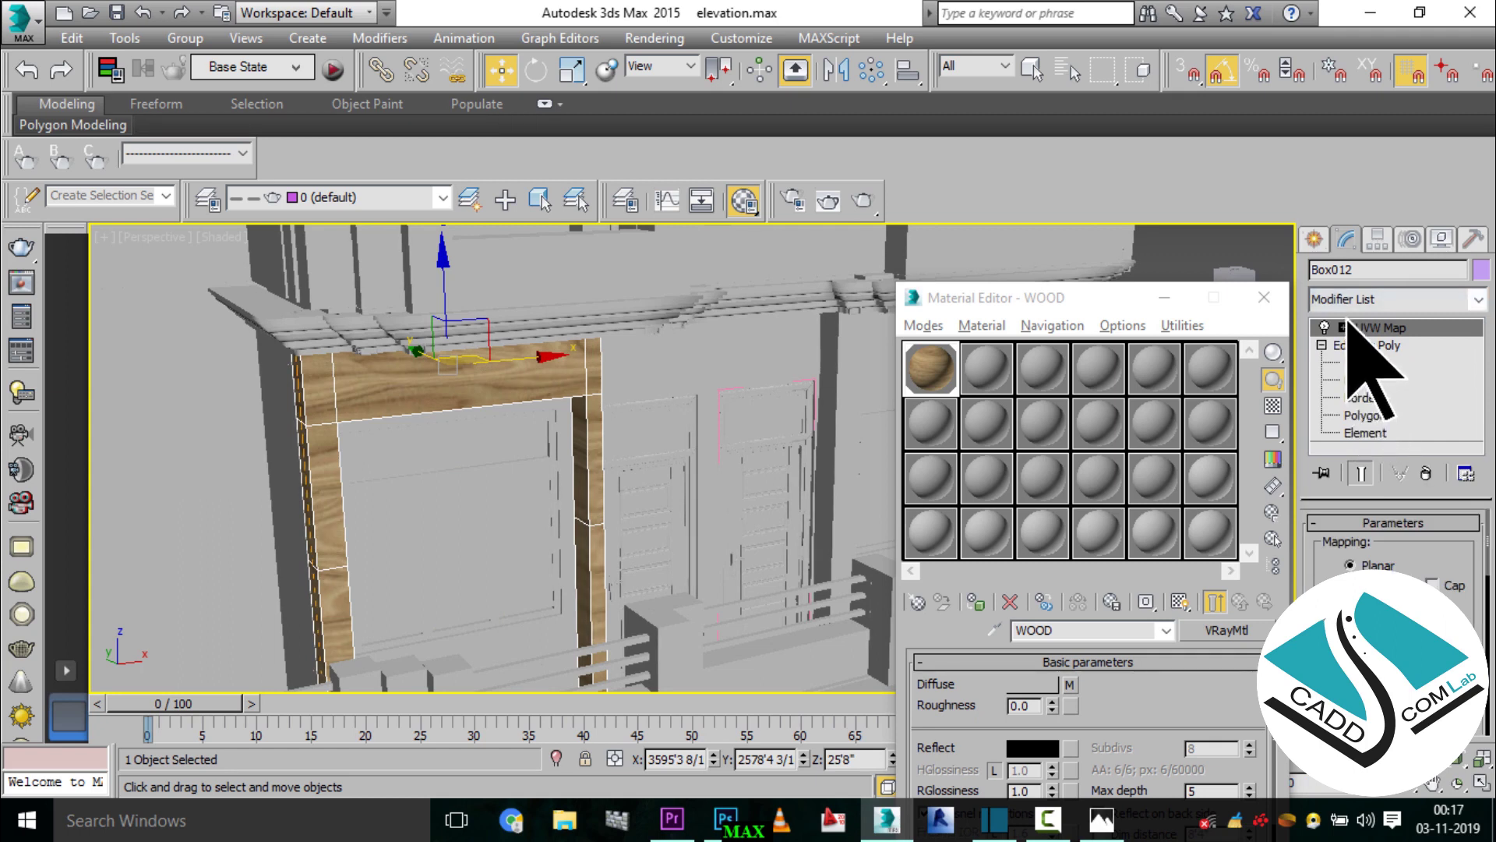
left_click(1381, 345)
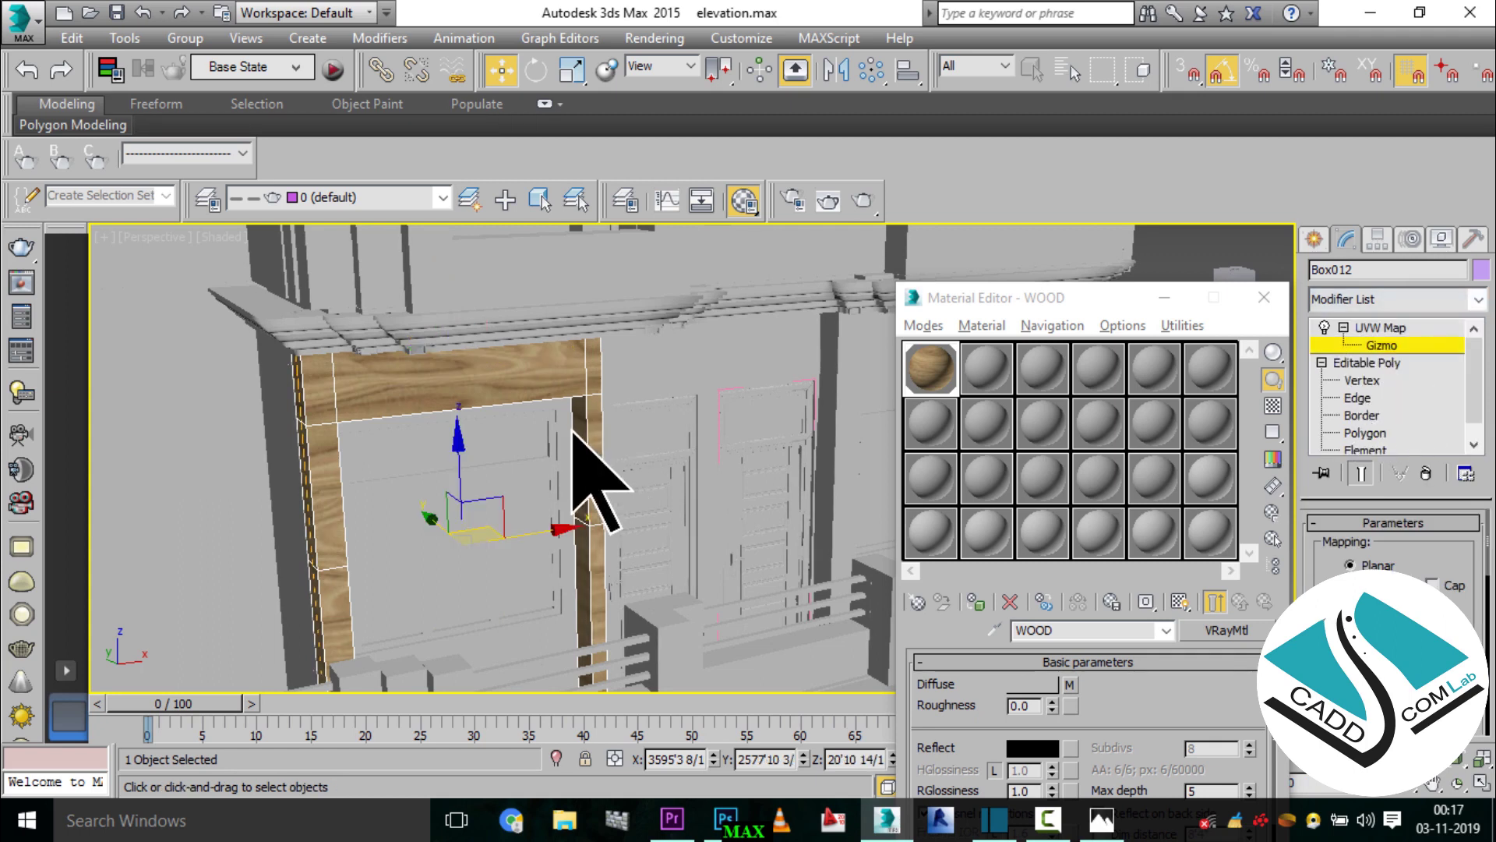
key("e")
key("super+shift")
scroll(634, 318, "down", 3)
key("alt+w")
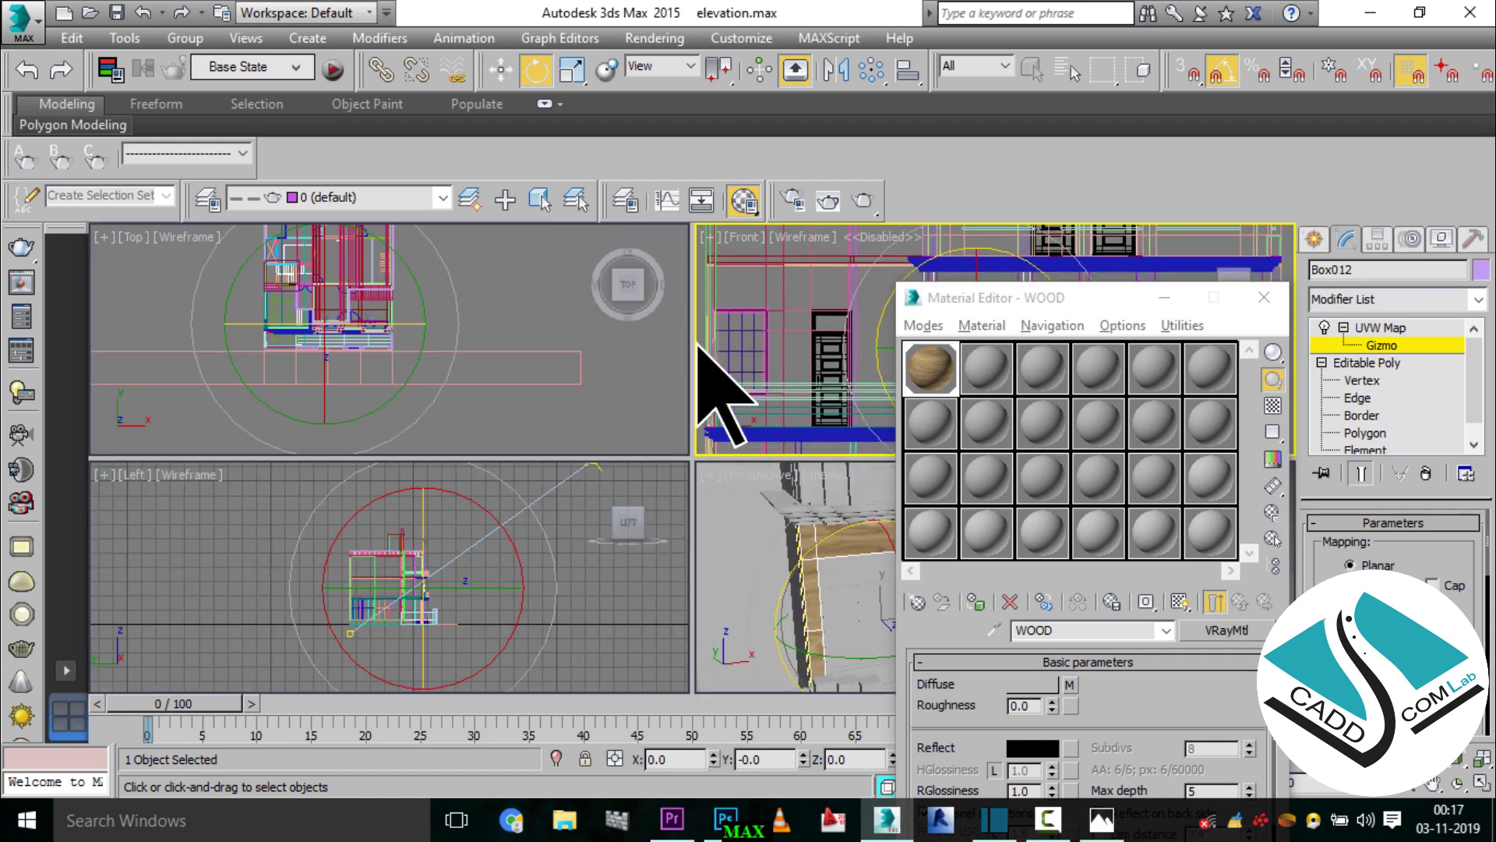
scroll(865, 335, "up", 2)
left_click_drag(717, 266, 705, 347)
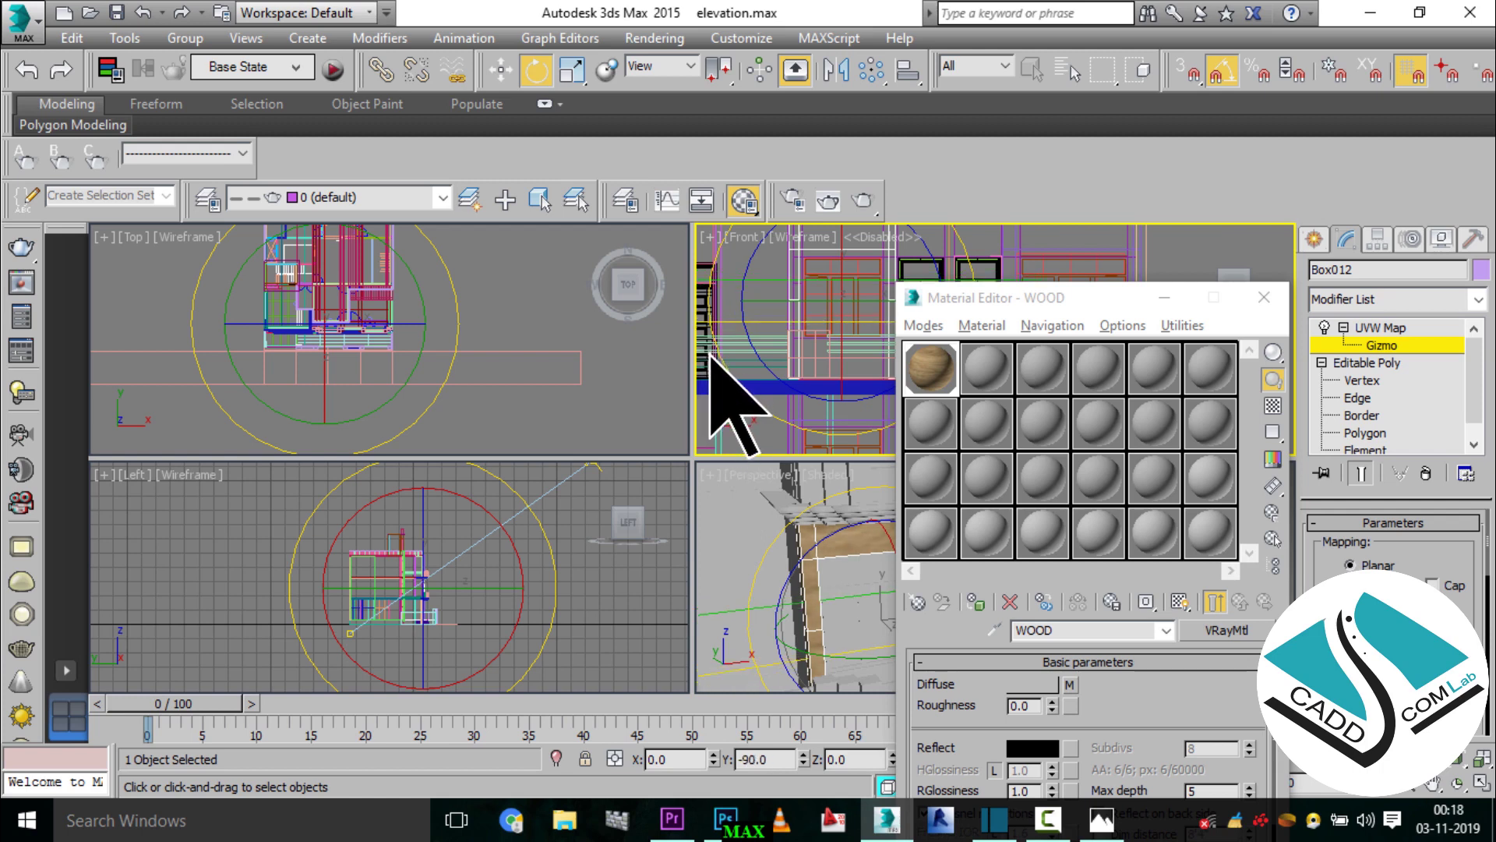
scroll(779, 374, "down", 3)
left_click(861, 600)
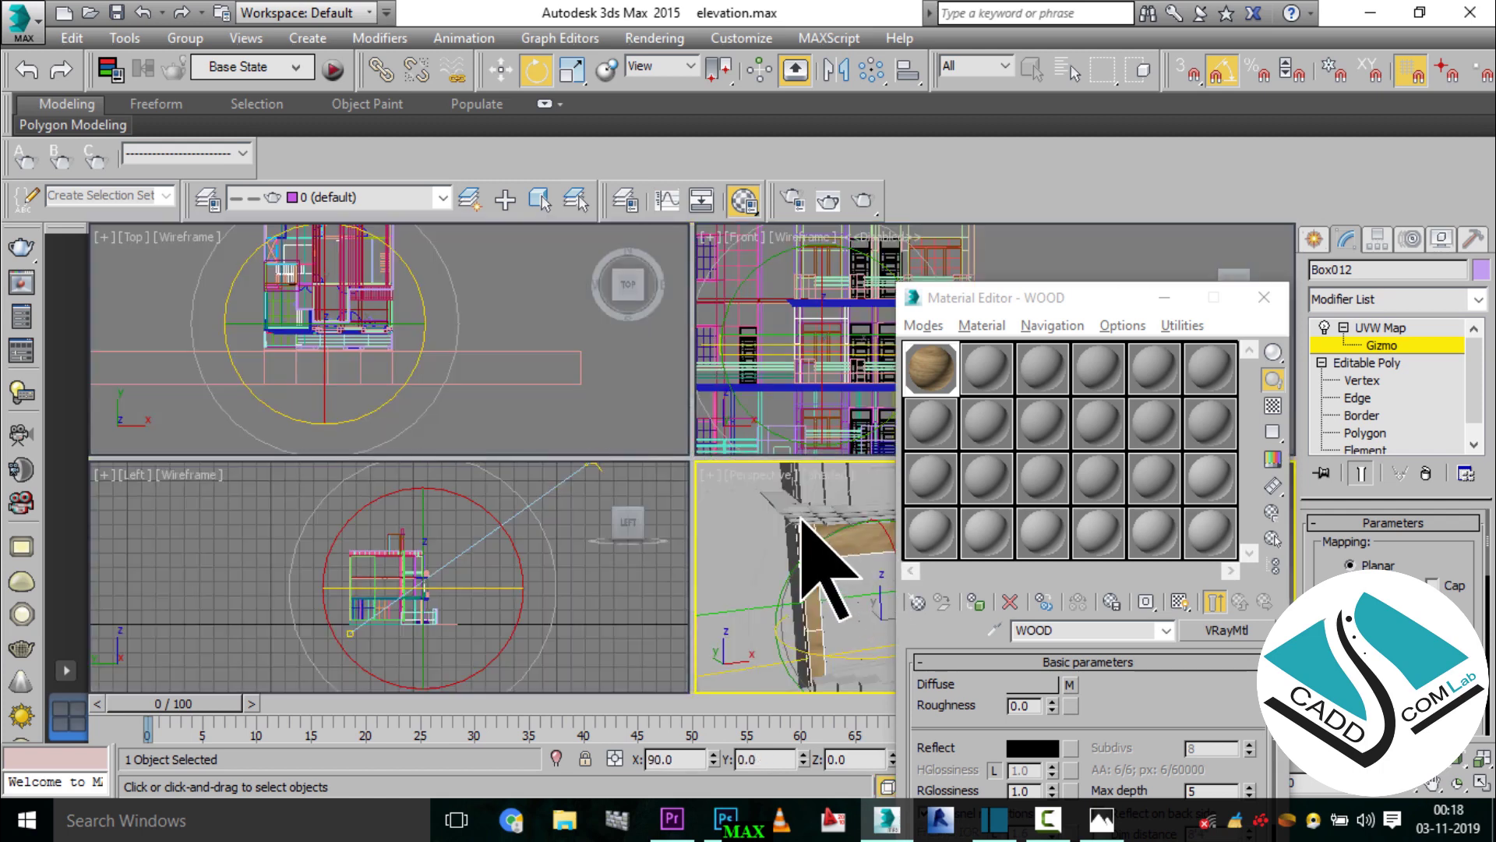
key("alt+w")
key("w")
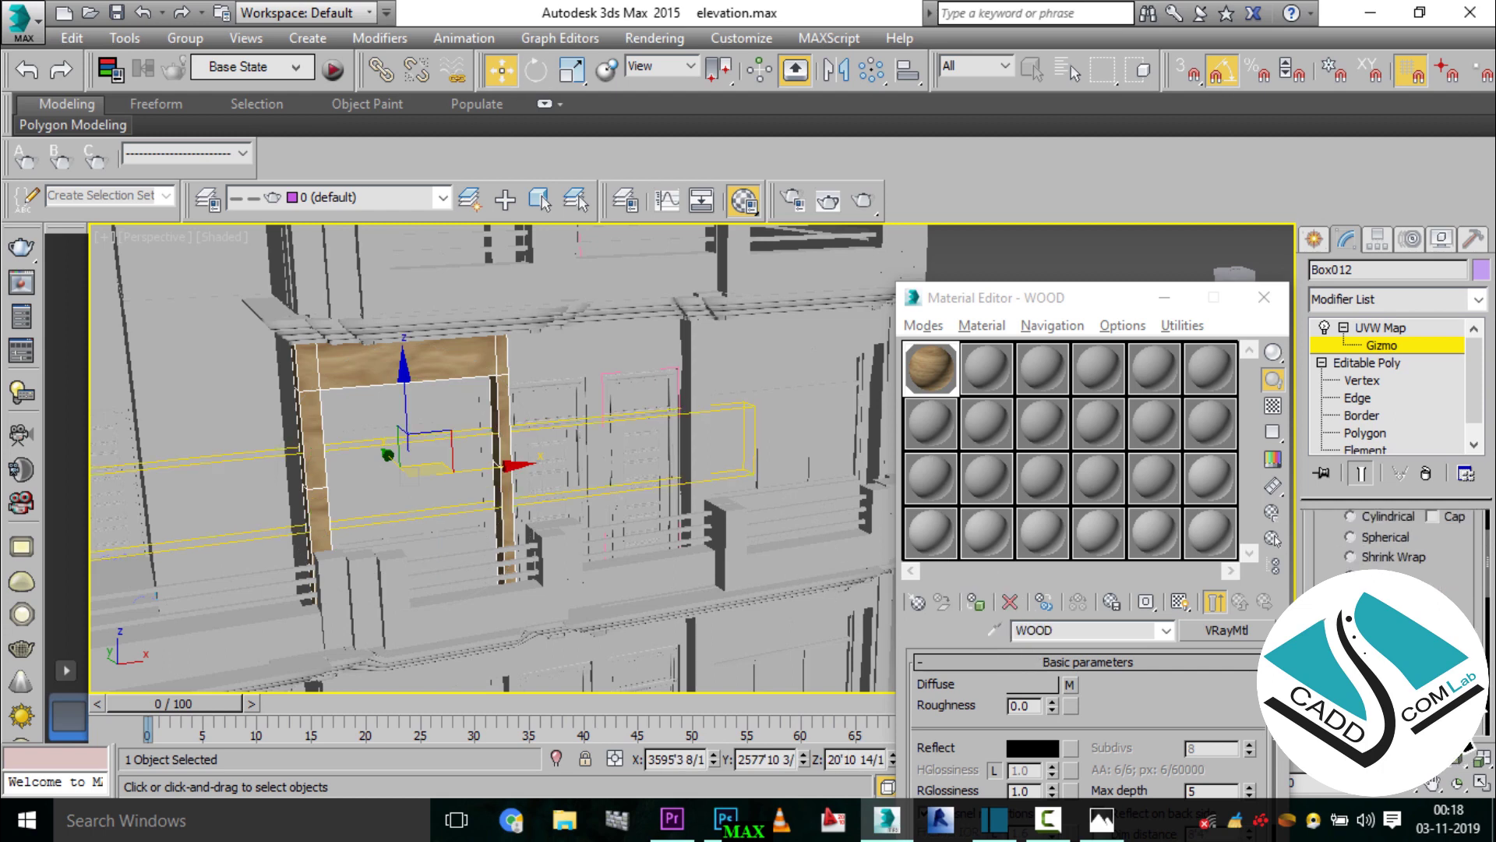
- Switch the mapping to Box projection and enlarge the gizmo to rescale the wood grain
left_click(1412, 776)
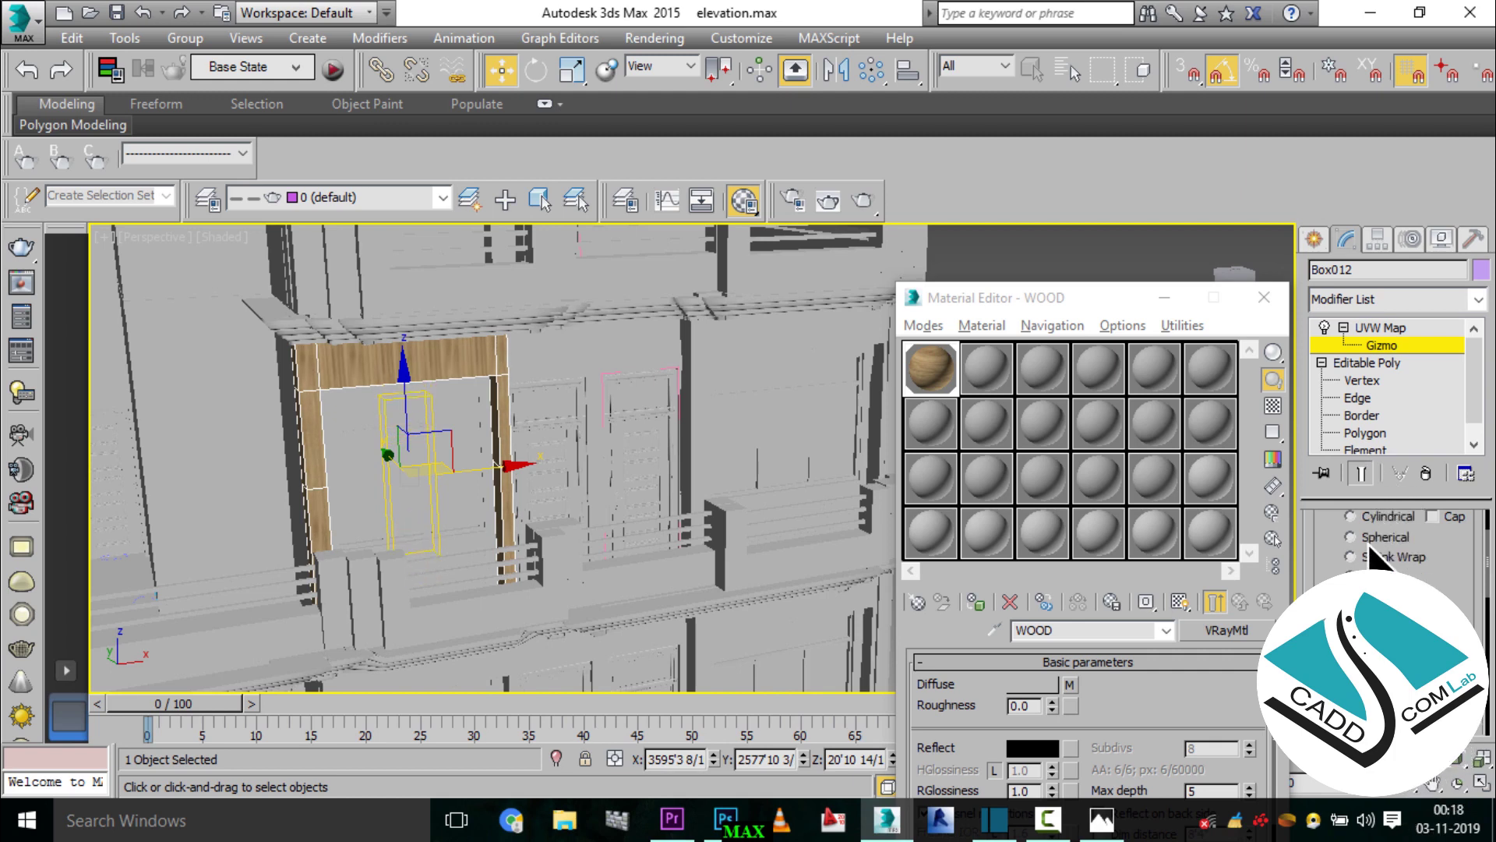
scroll(395, 413, "up", 2)
scroll(390, 385, "up", 2)
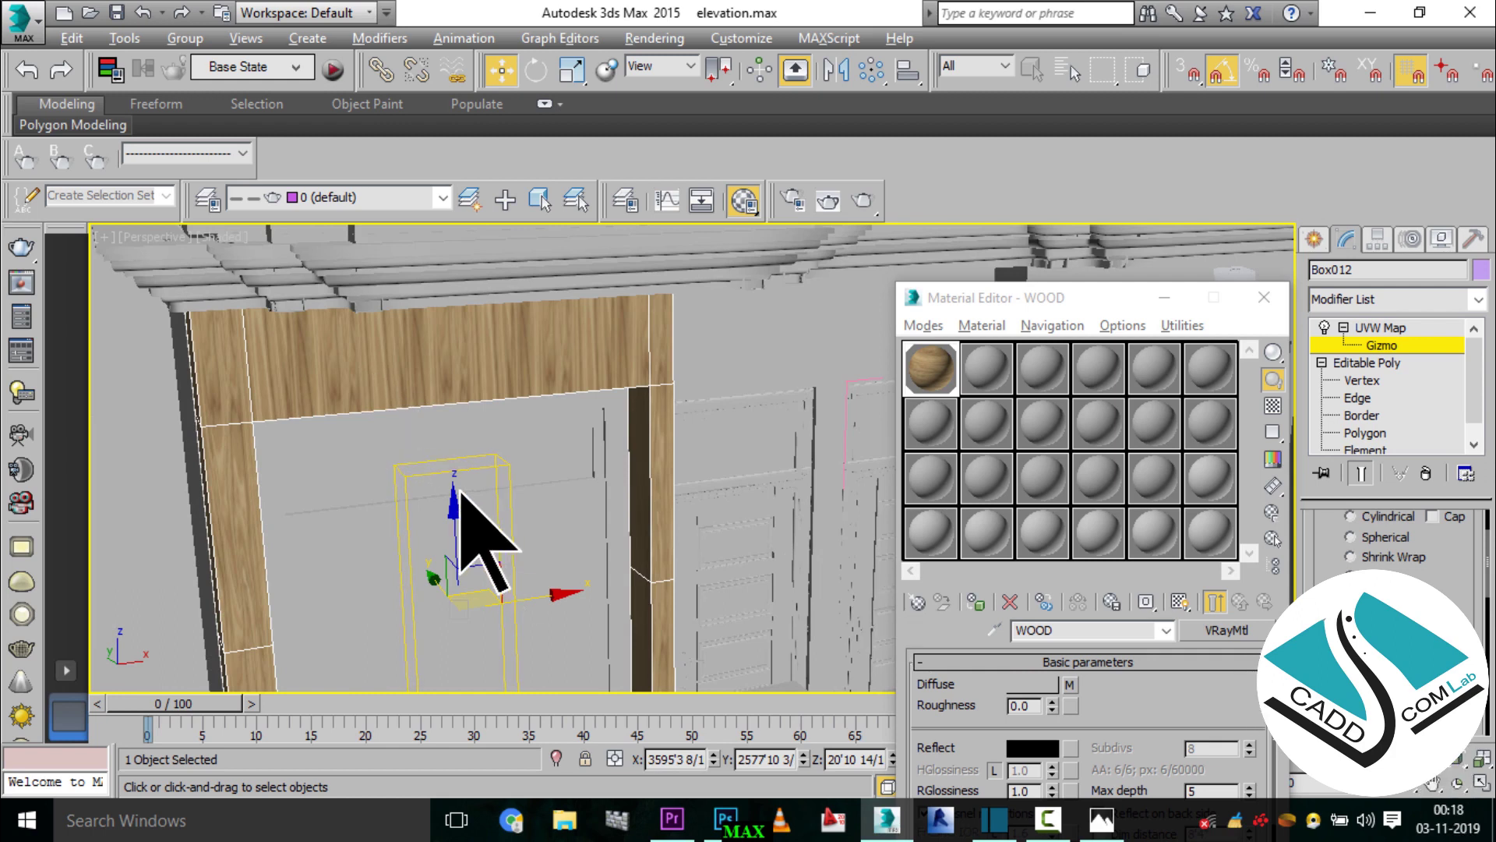
scroll(444, 487, "down", 2)
scroll(421, 343, "up", 1)
scroll(409, 312, "down", 2)
scroll(429, 437, "up", 3)
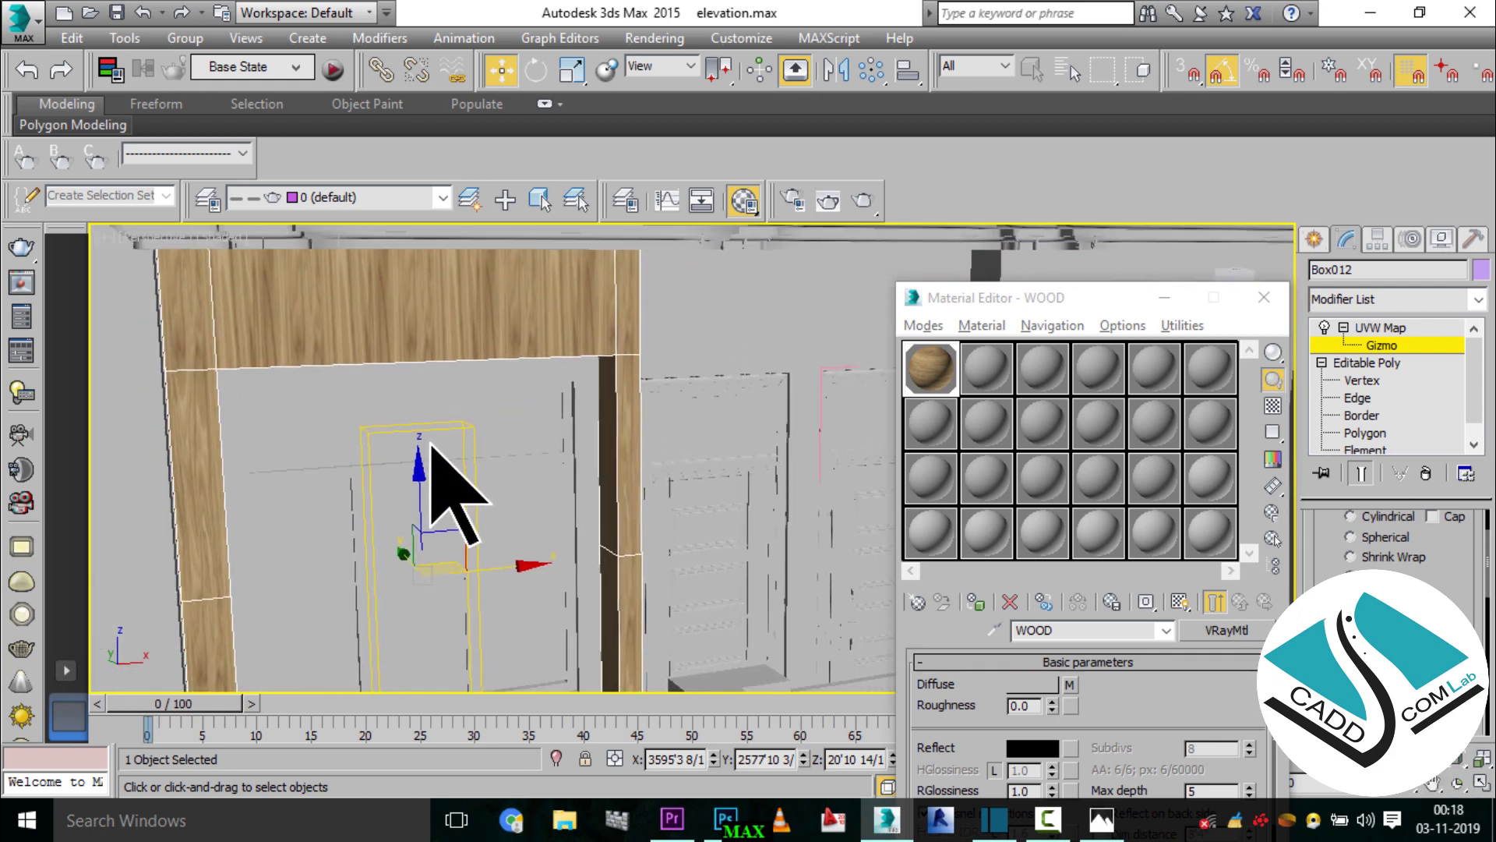
middle_click_drag(431, 445, 387, 481)
mouse_move(1475, 737)
left_mouse_down()
mouse_move(1387, 413)
mouse_move(1372, 558)
left_mouse_up()
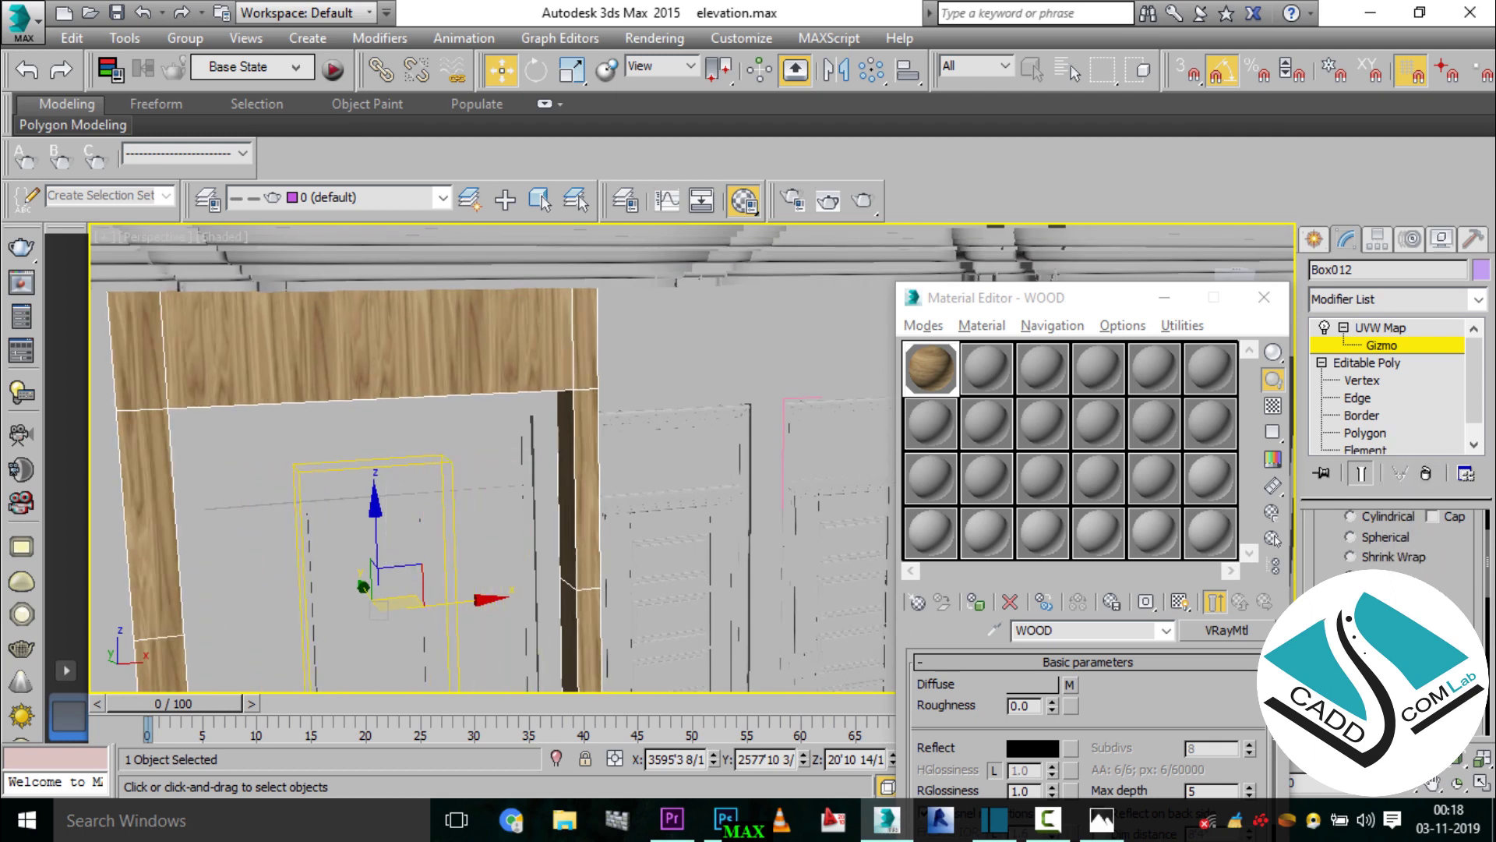
scroll(377, 484, "down", 2)
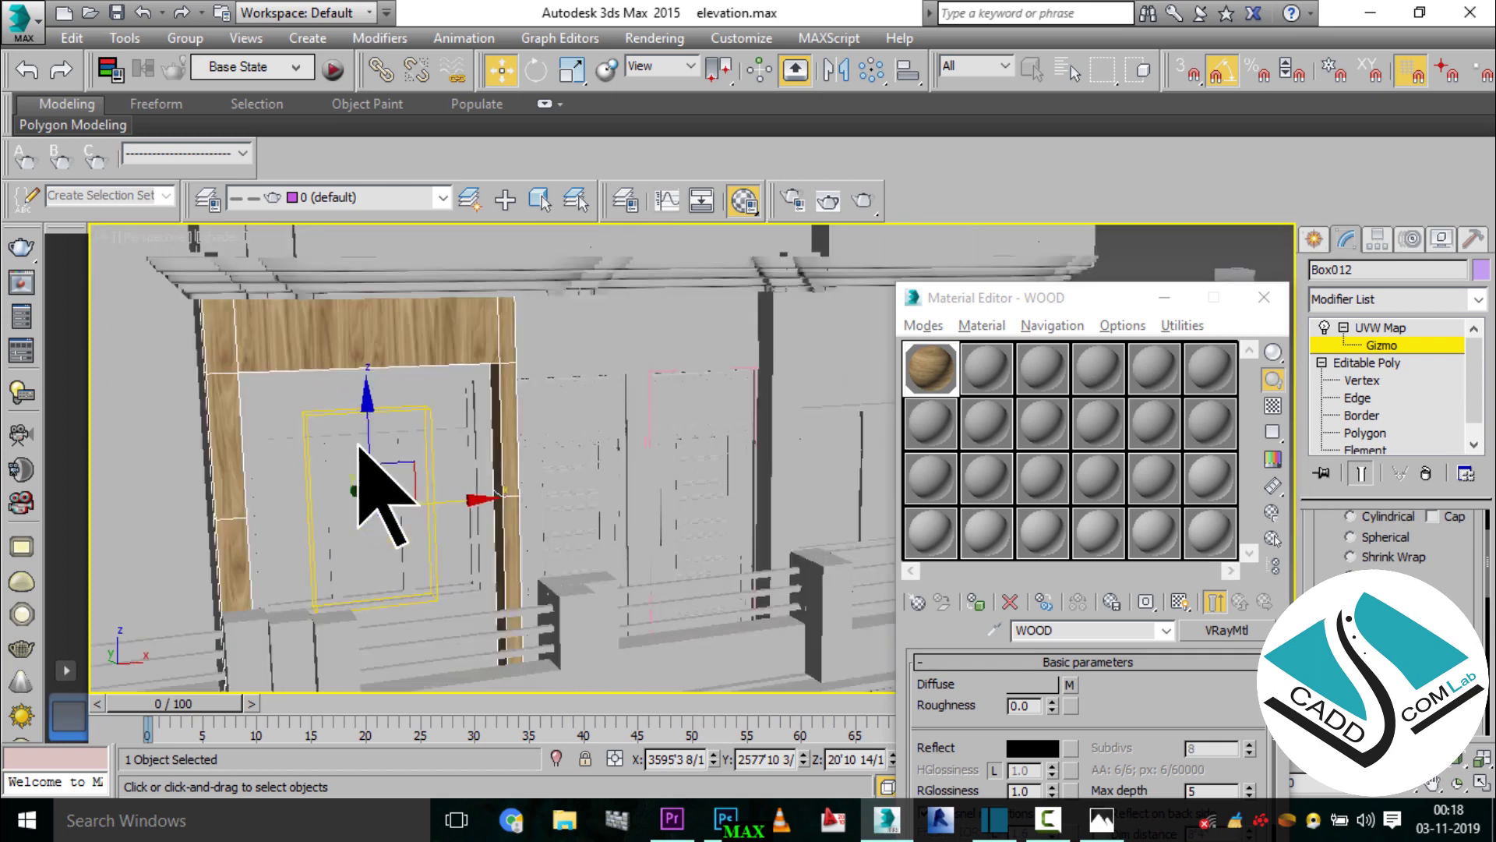
scroll(436, 522, "down", 2)
scroll(484, 551, "down", 2)
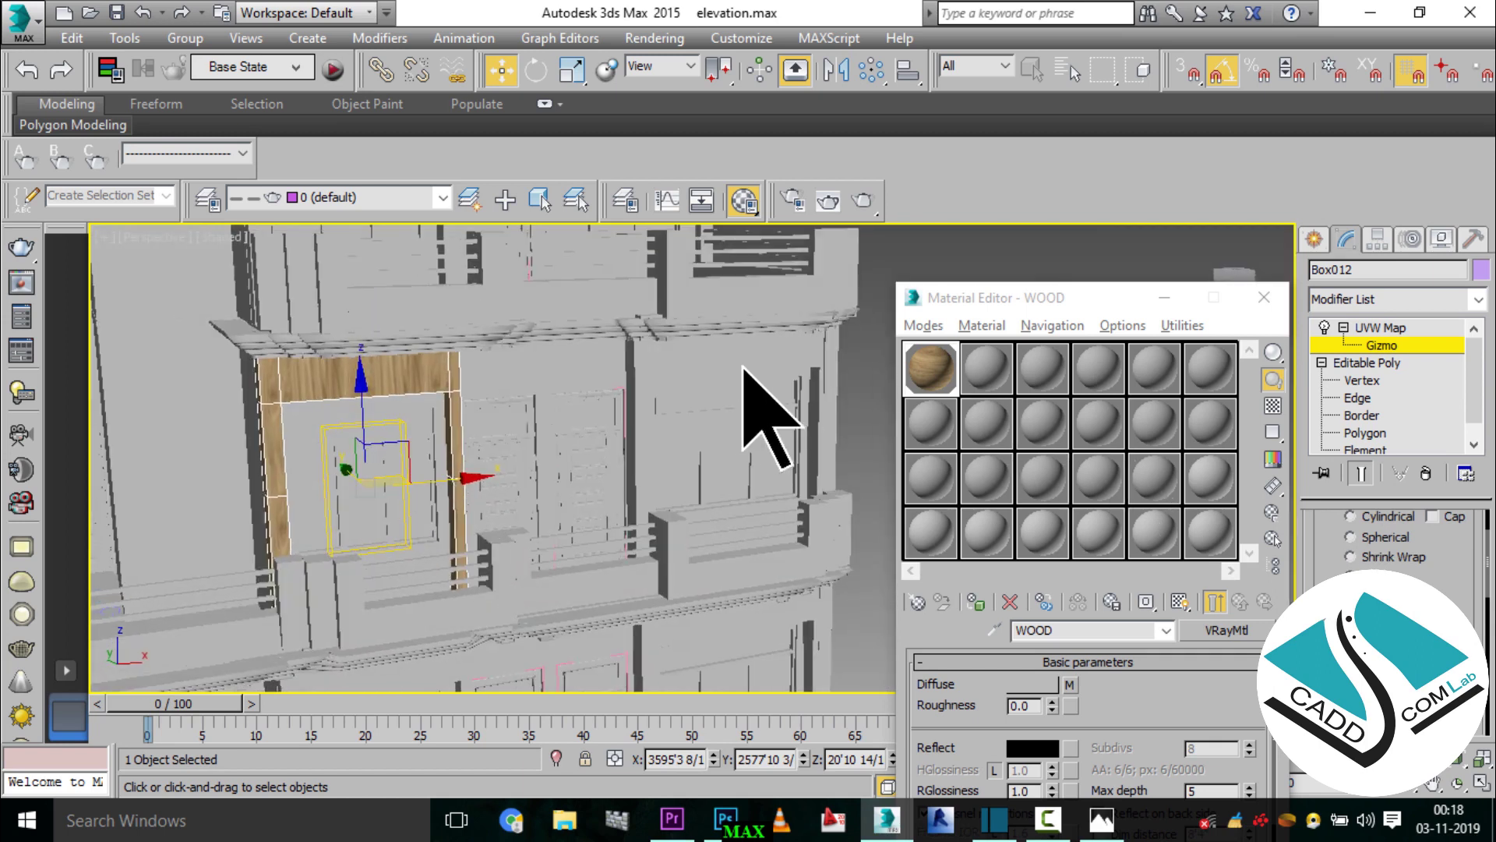
- Select the second door frame Box1427 and assign it the WOOD material
left_click(1314, 238)
scroll(538, 440, "up", 2)
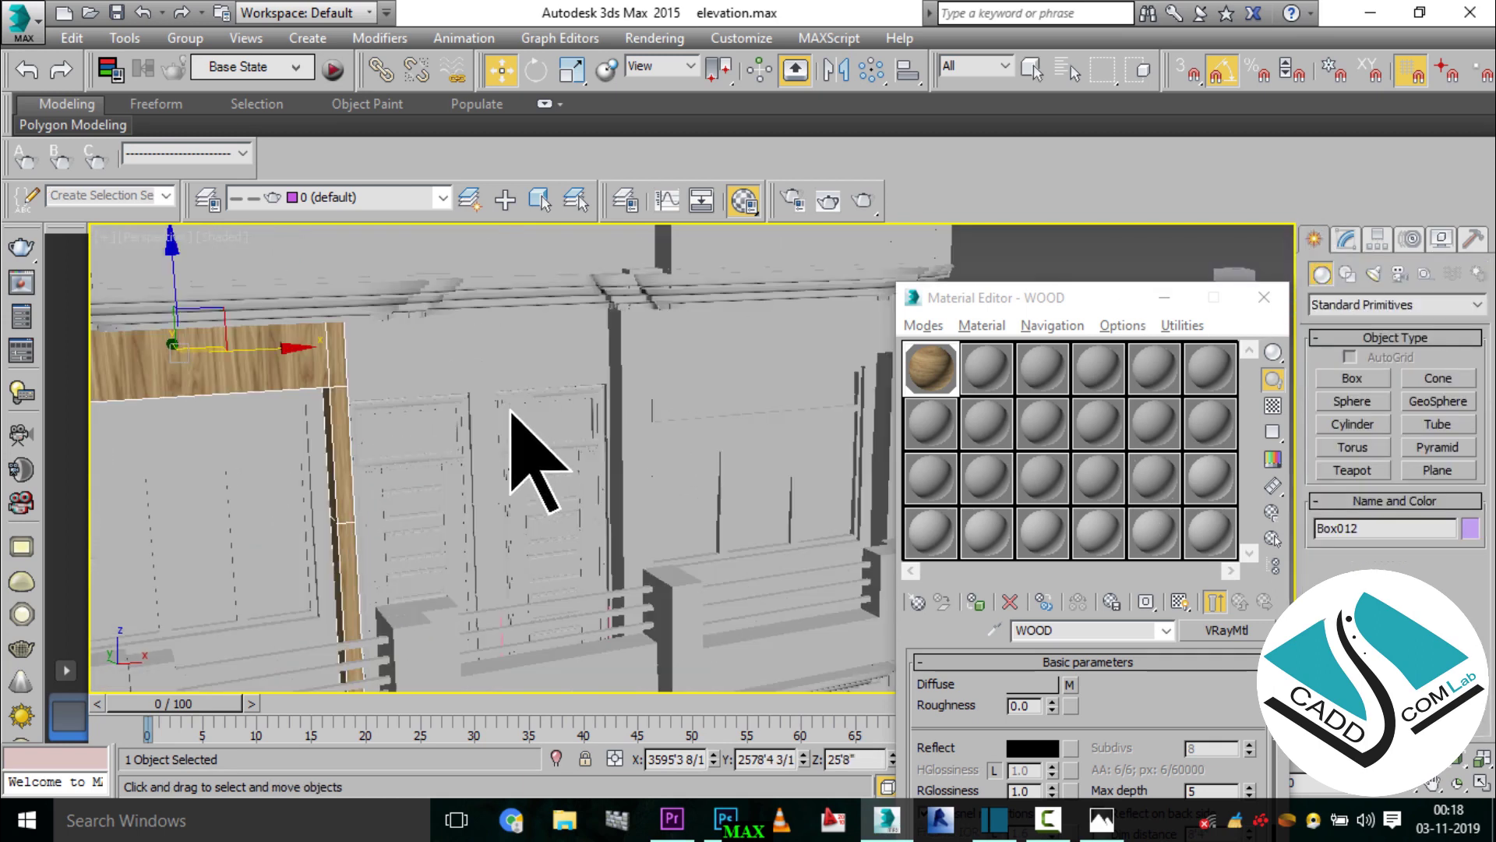
left_click(639, 352)
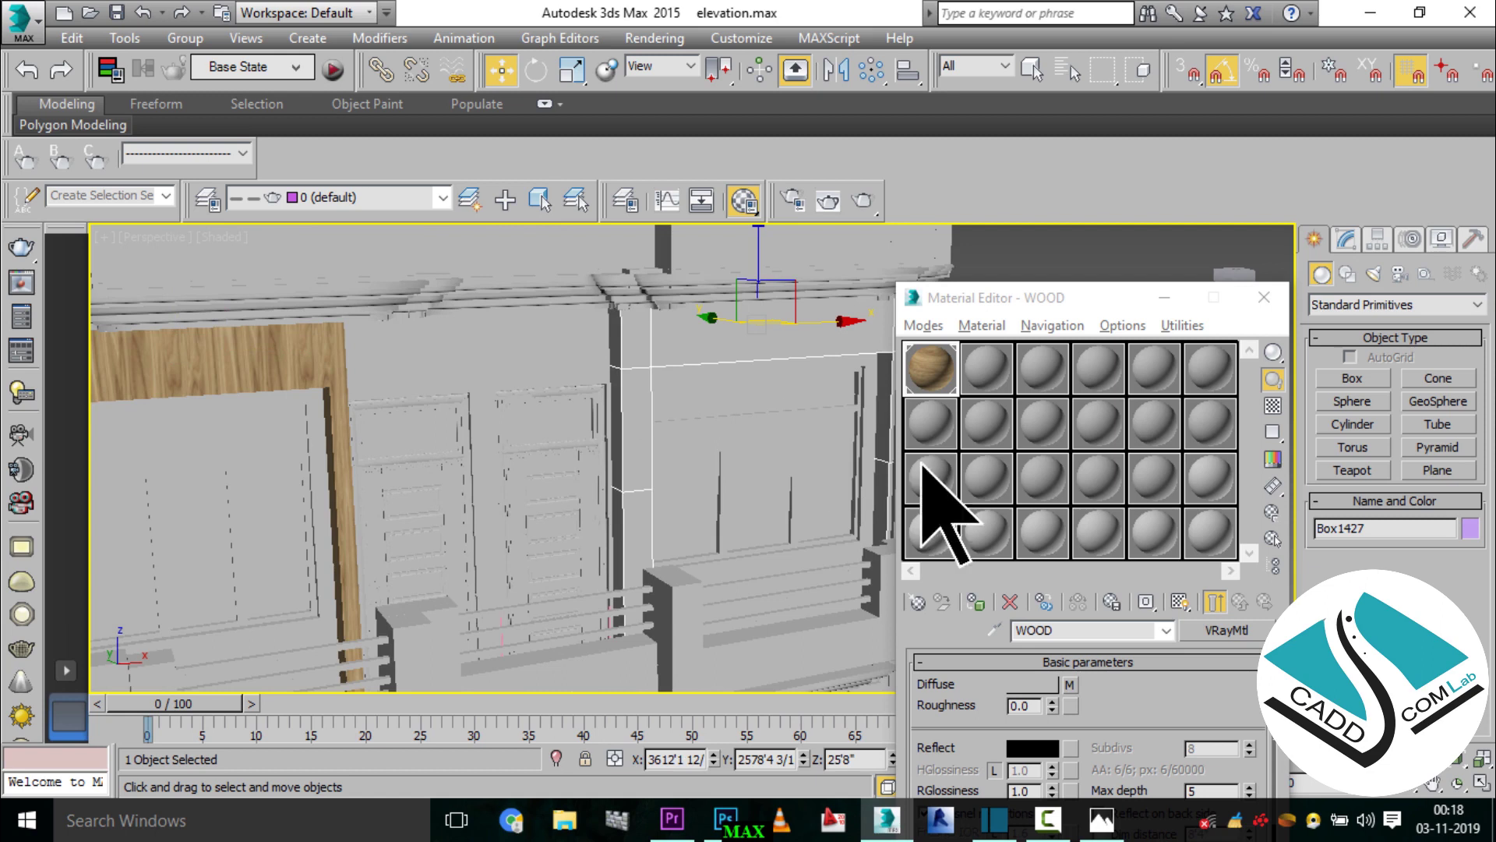
left_click(976, 604)
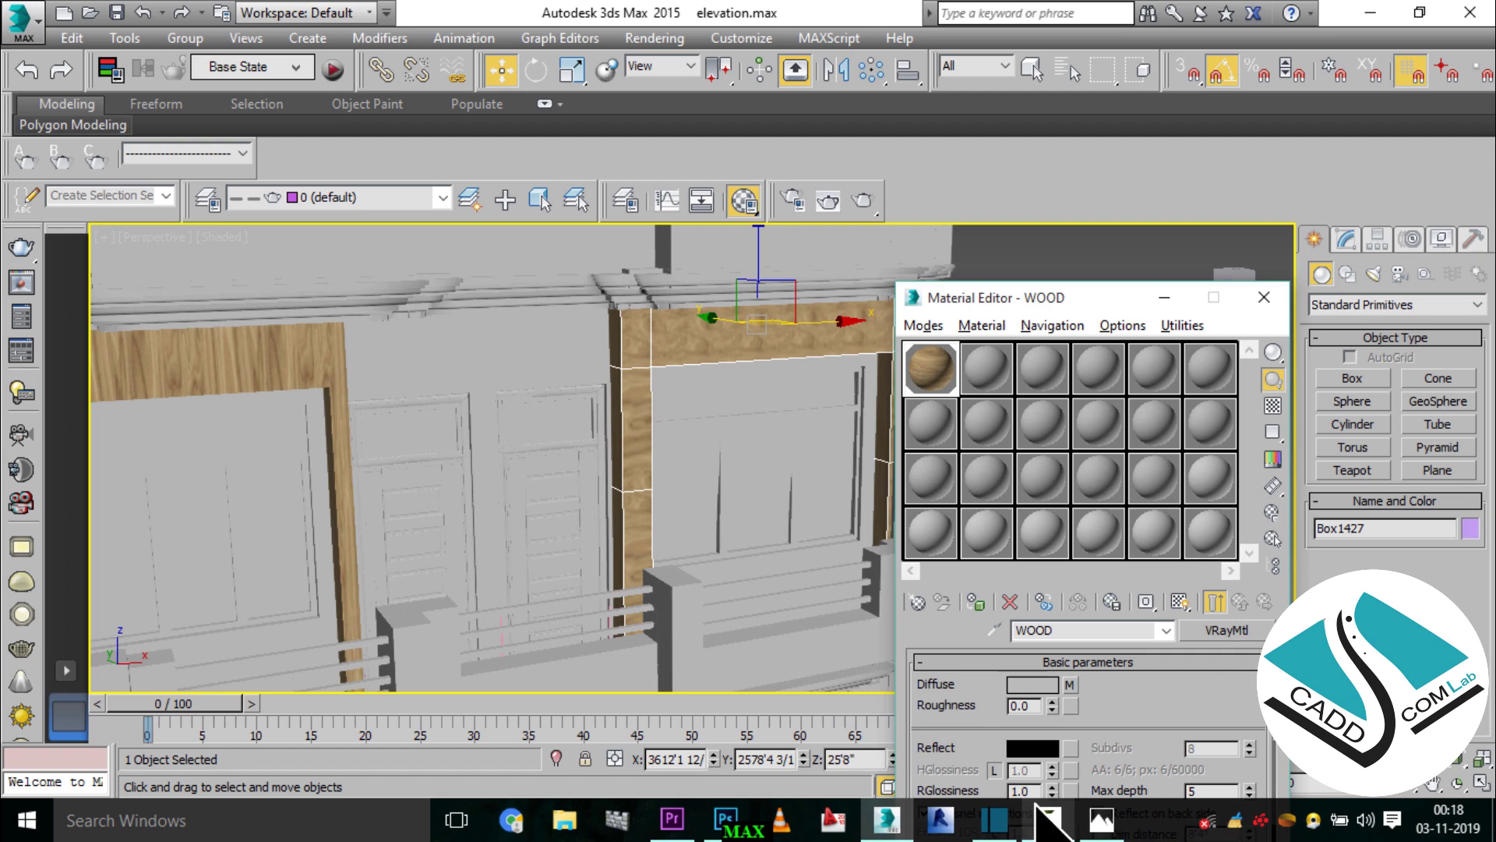
- Copy the UVW Map modifier from Box012 and paste it onto Box1427
left_click(158, 350)
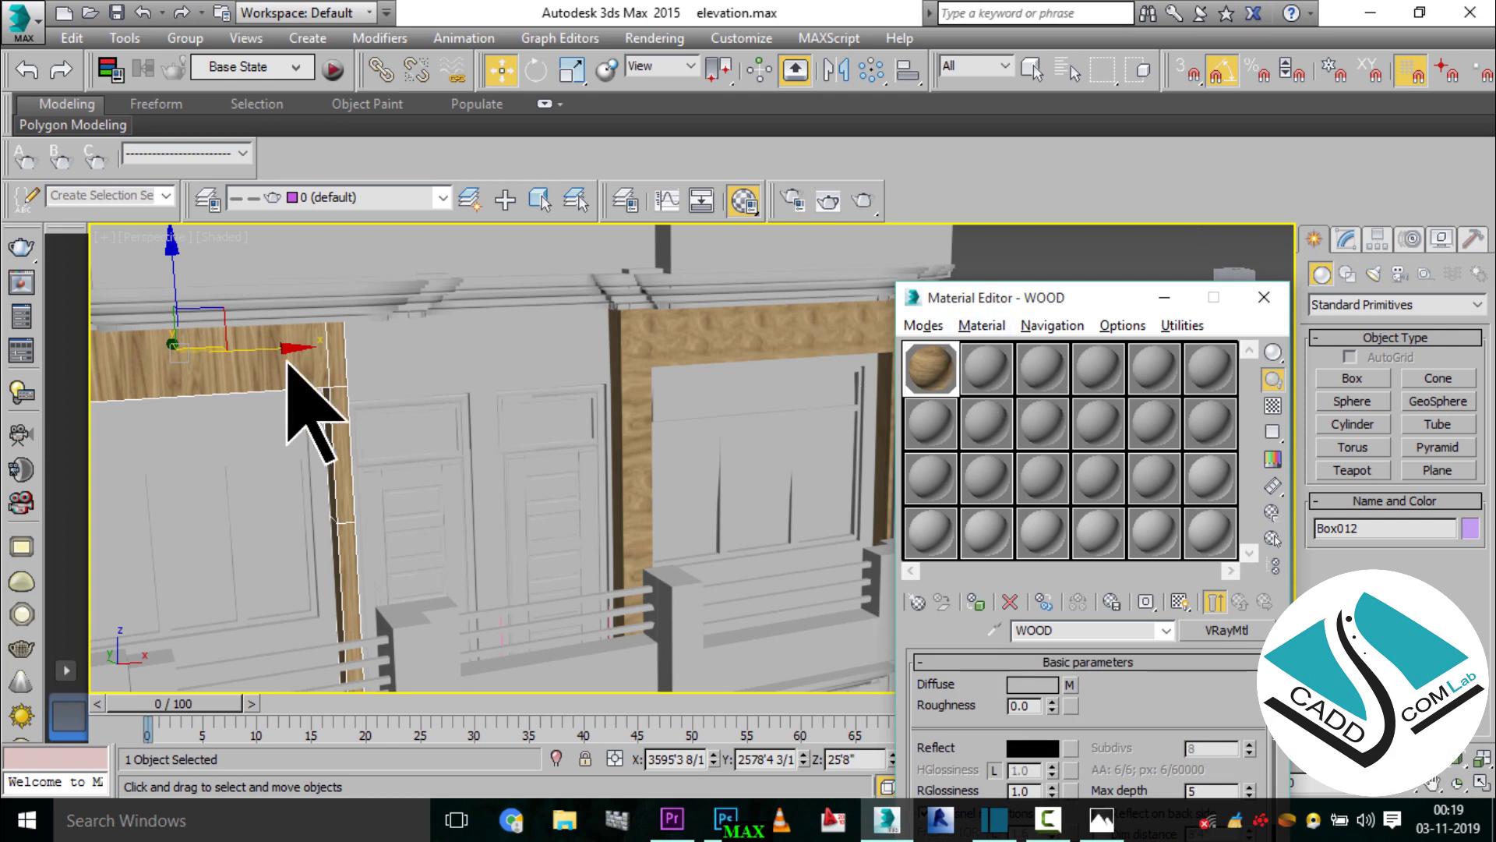
left_click(1356, 239)
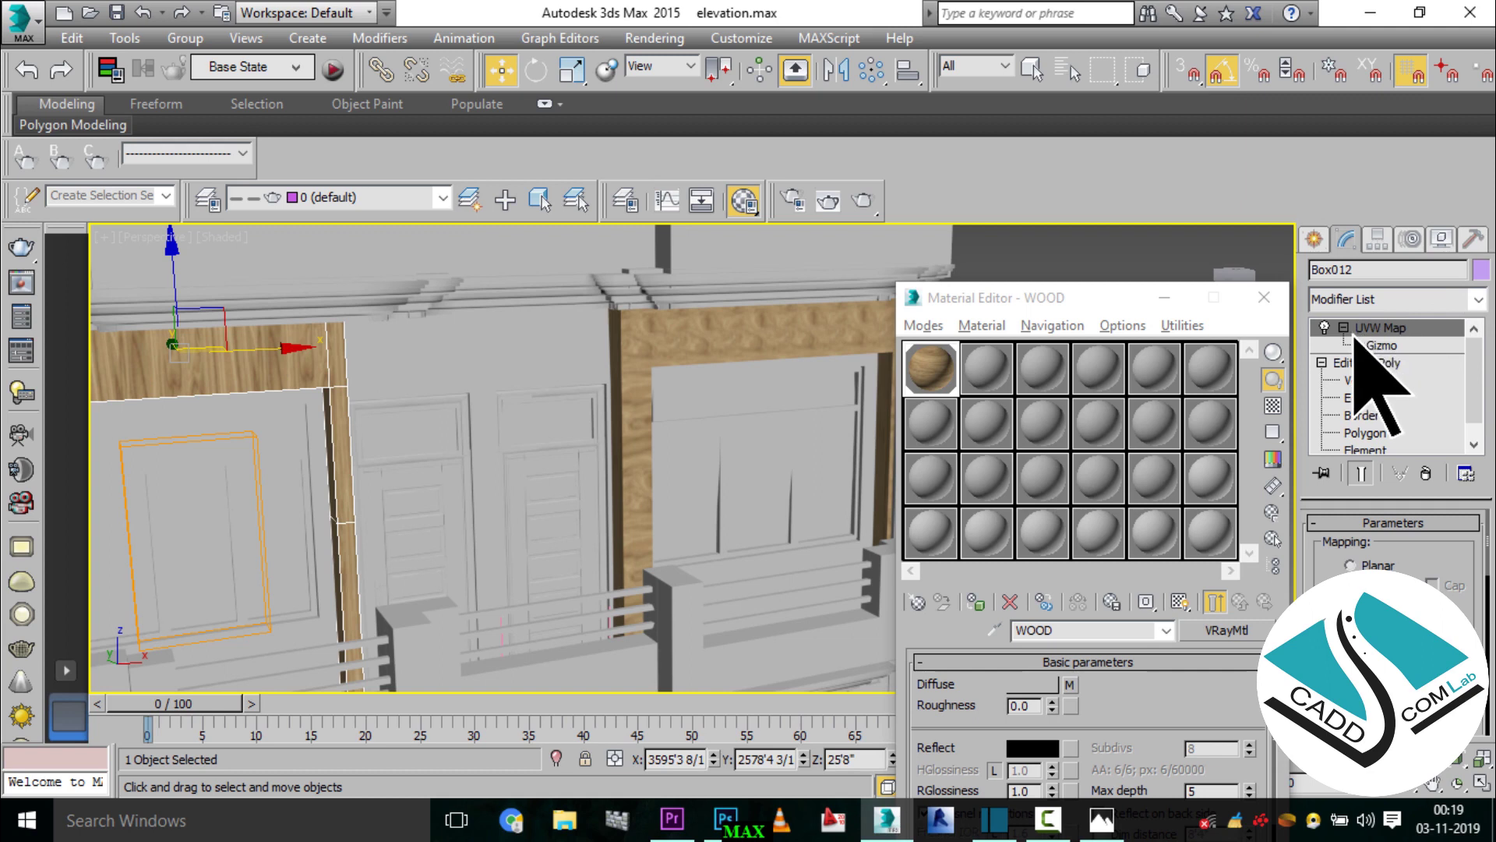
right_click(1384, 328)
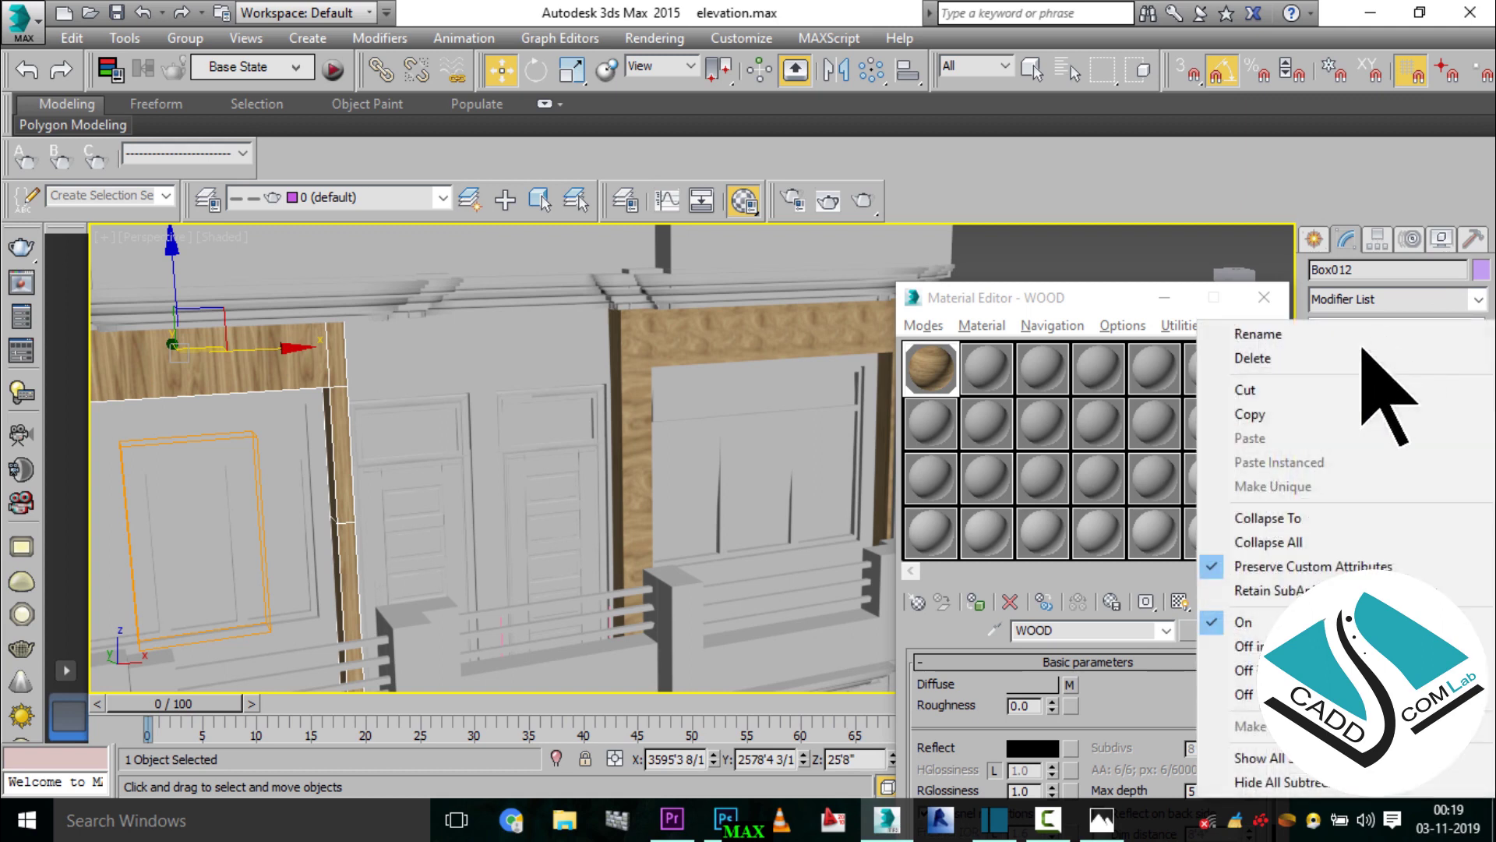
left_click(1275, 415)
left_click(1314, 239)
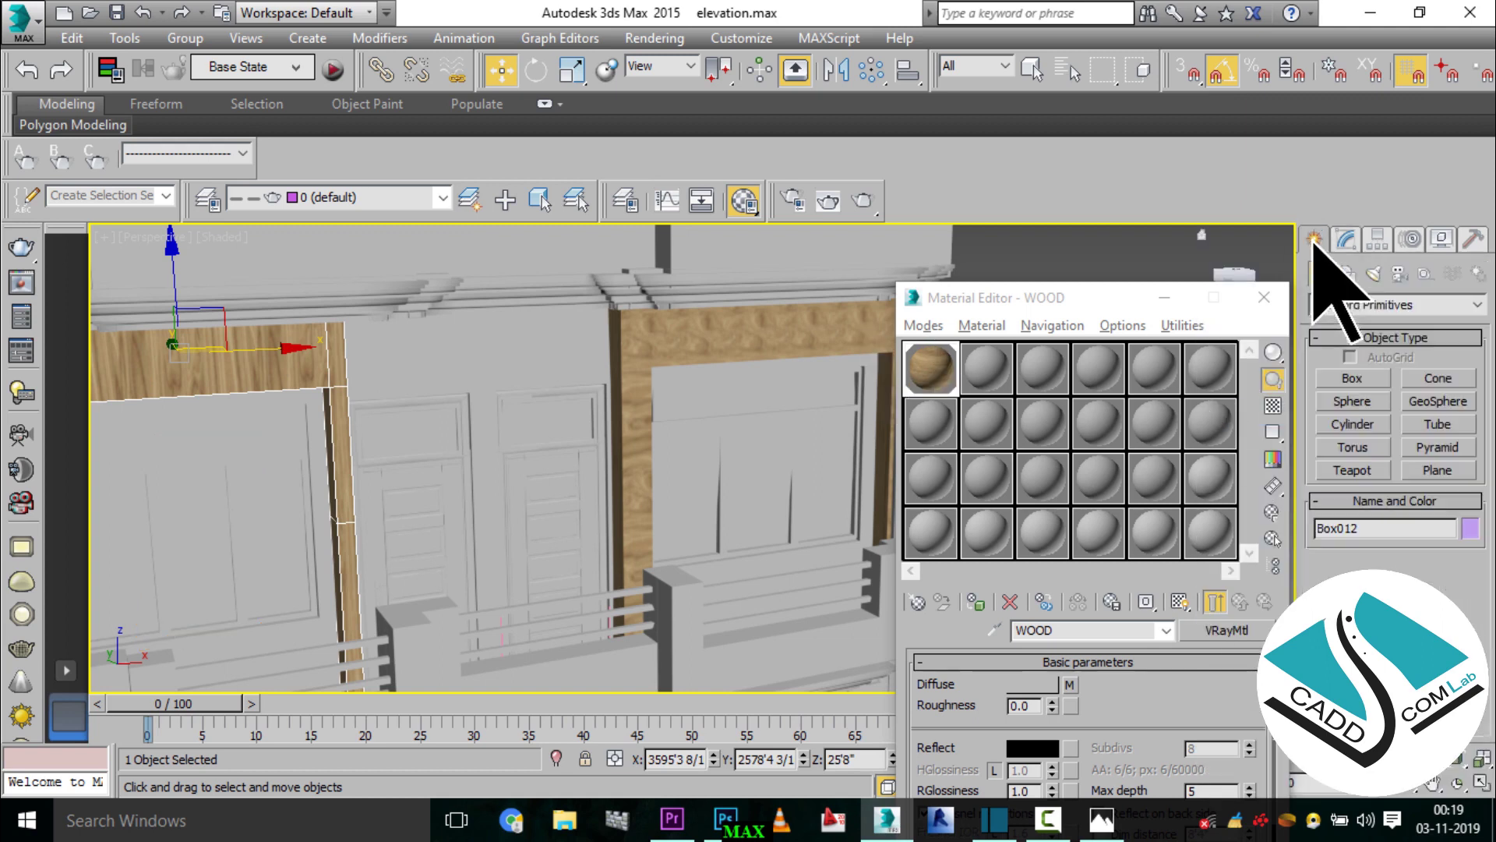
left_click(872, 313)
left_click(1348, 241)
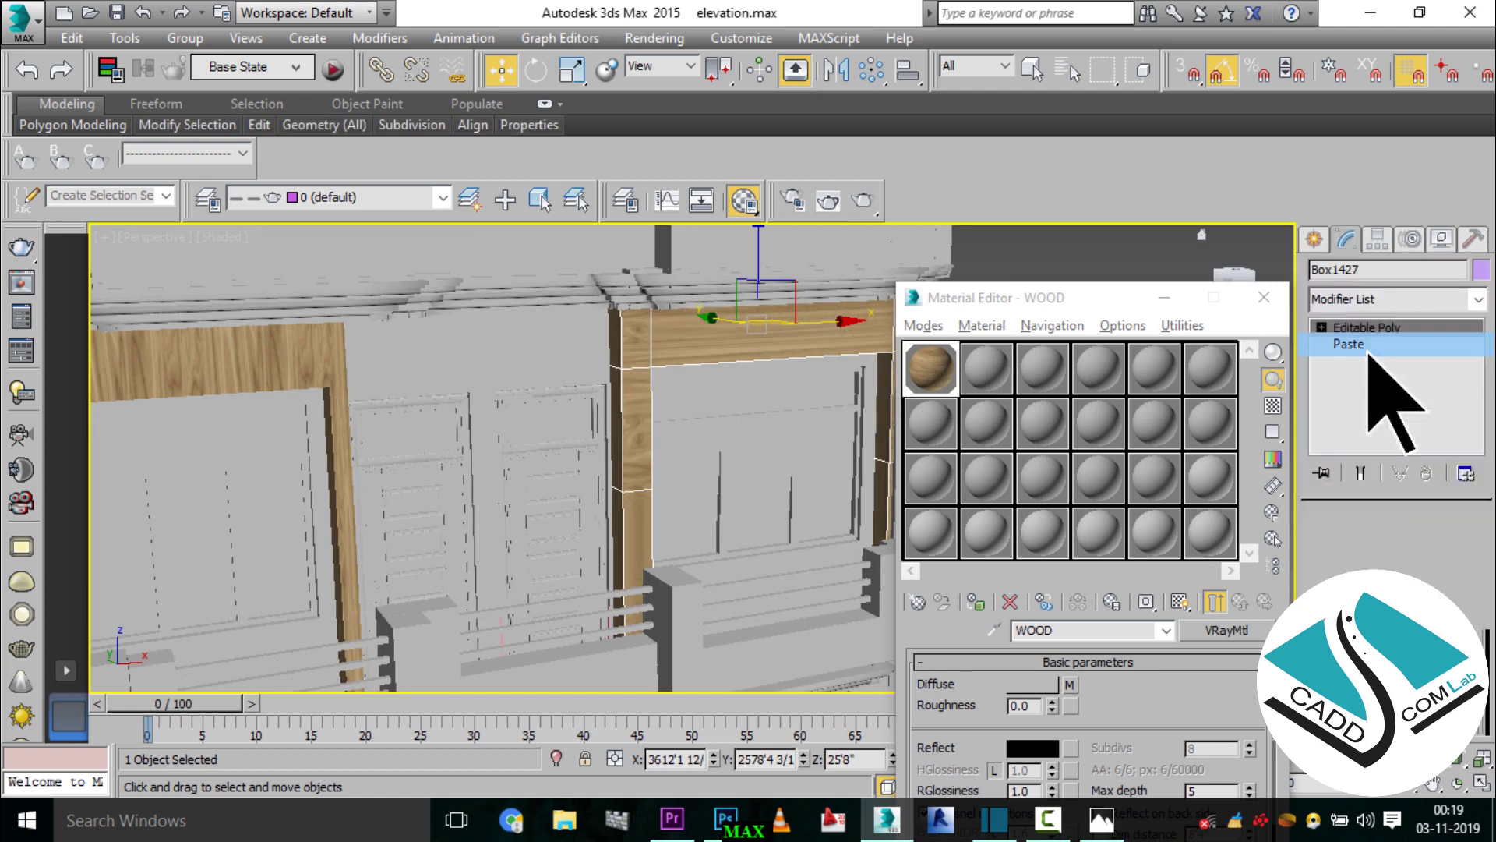
scroll(688, 384, "down", 5)
scroll(579, 401, "up", 3)
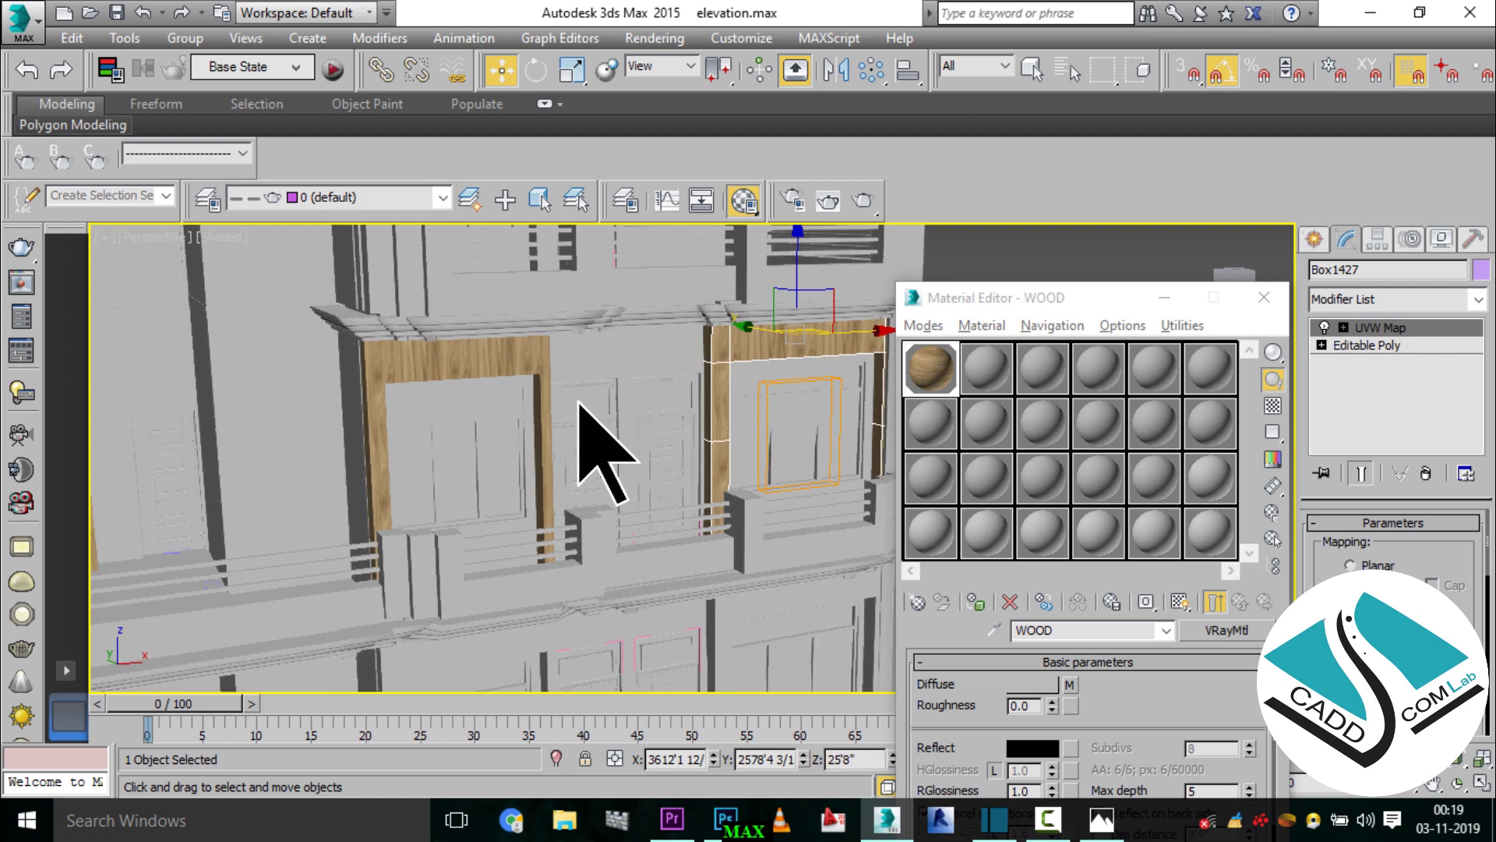
scroll(518, 409, "down", 5)
- Give door frame Box013 the WOOD material and the copied UVW Map
scroll(513, 495, "up", 3)
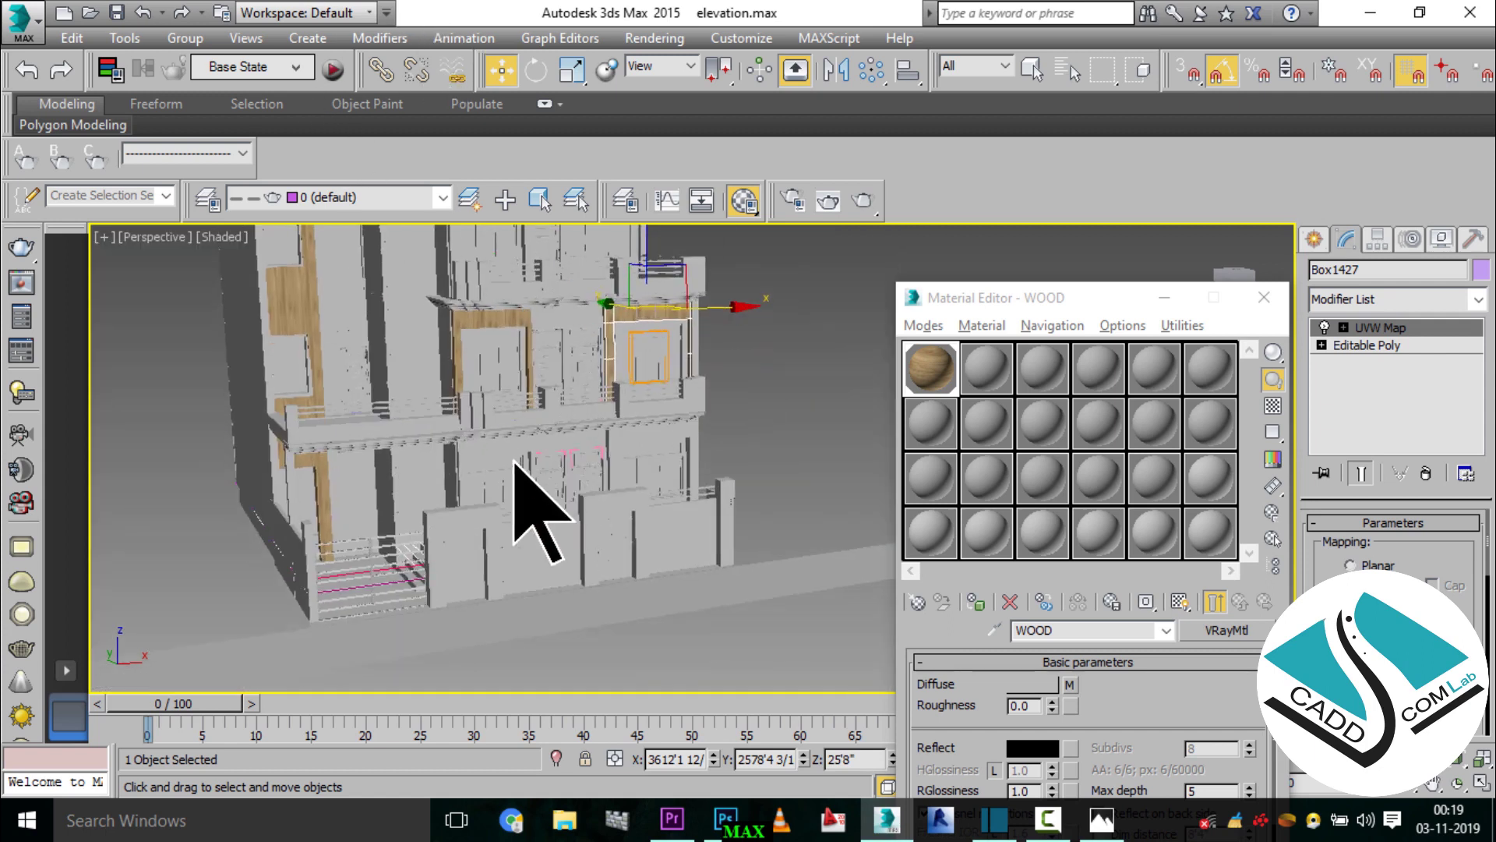
scroll(483, 452, "up", 4)
scroll(480, 444, "up", 1)
left_click(489, 449)
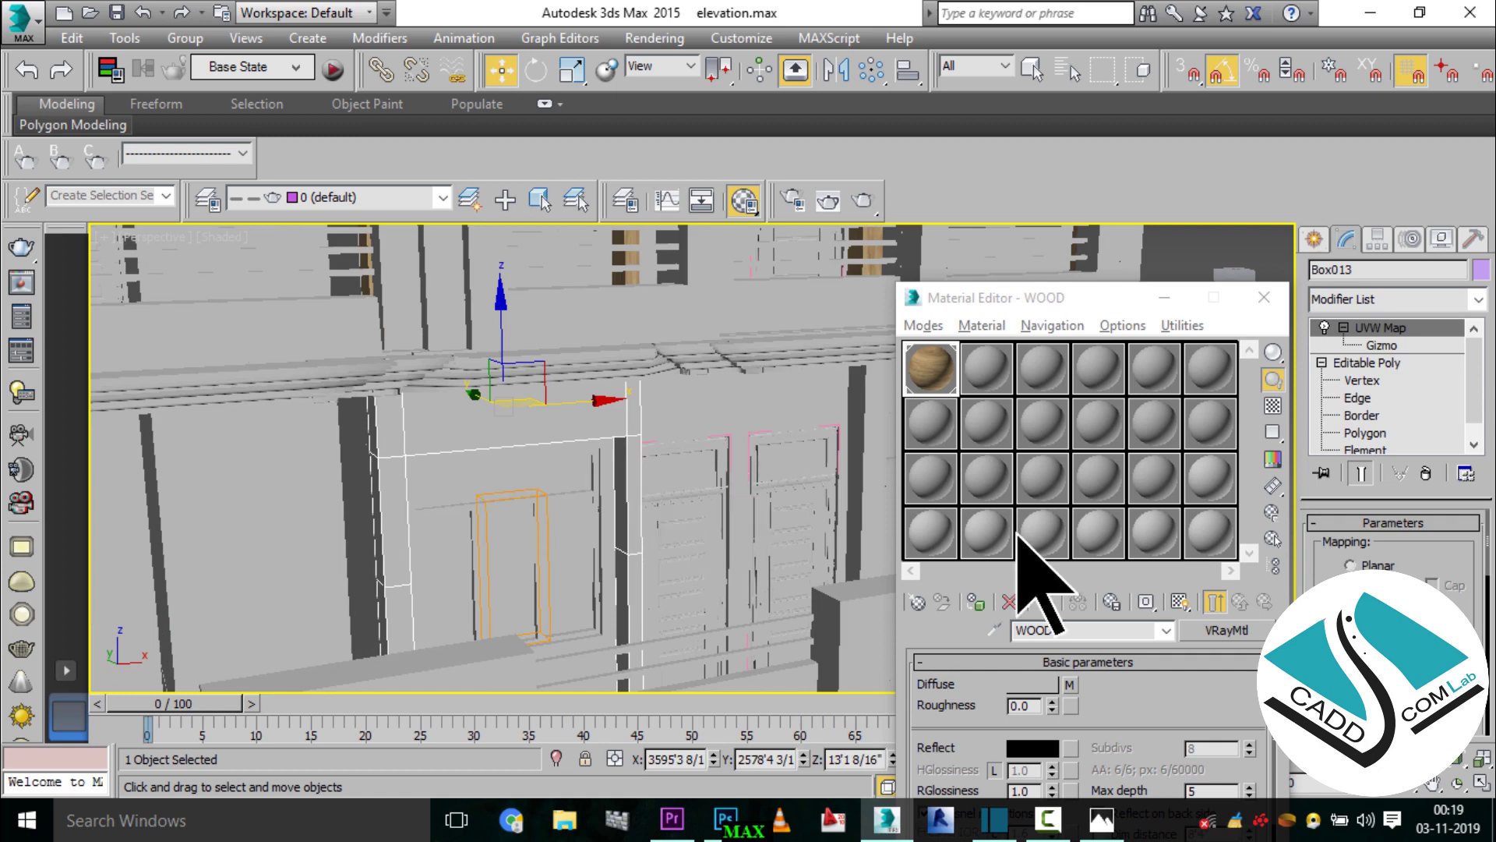
left_click(975, 601)
left_click(1426, 473)
right_click(1355, 326)
left_click(1343, 333)
- Give Box1428, the central opening's frame, the WOOD material and the copied UVW Map
middle_click_drag(861, 421, 538, 421)
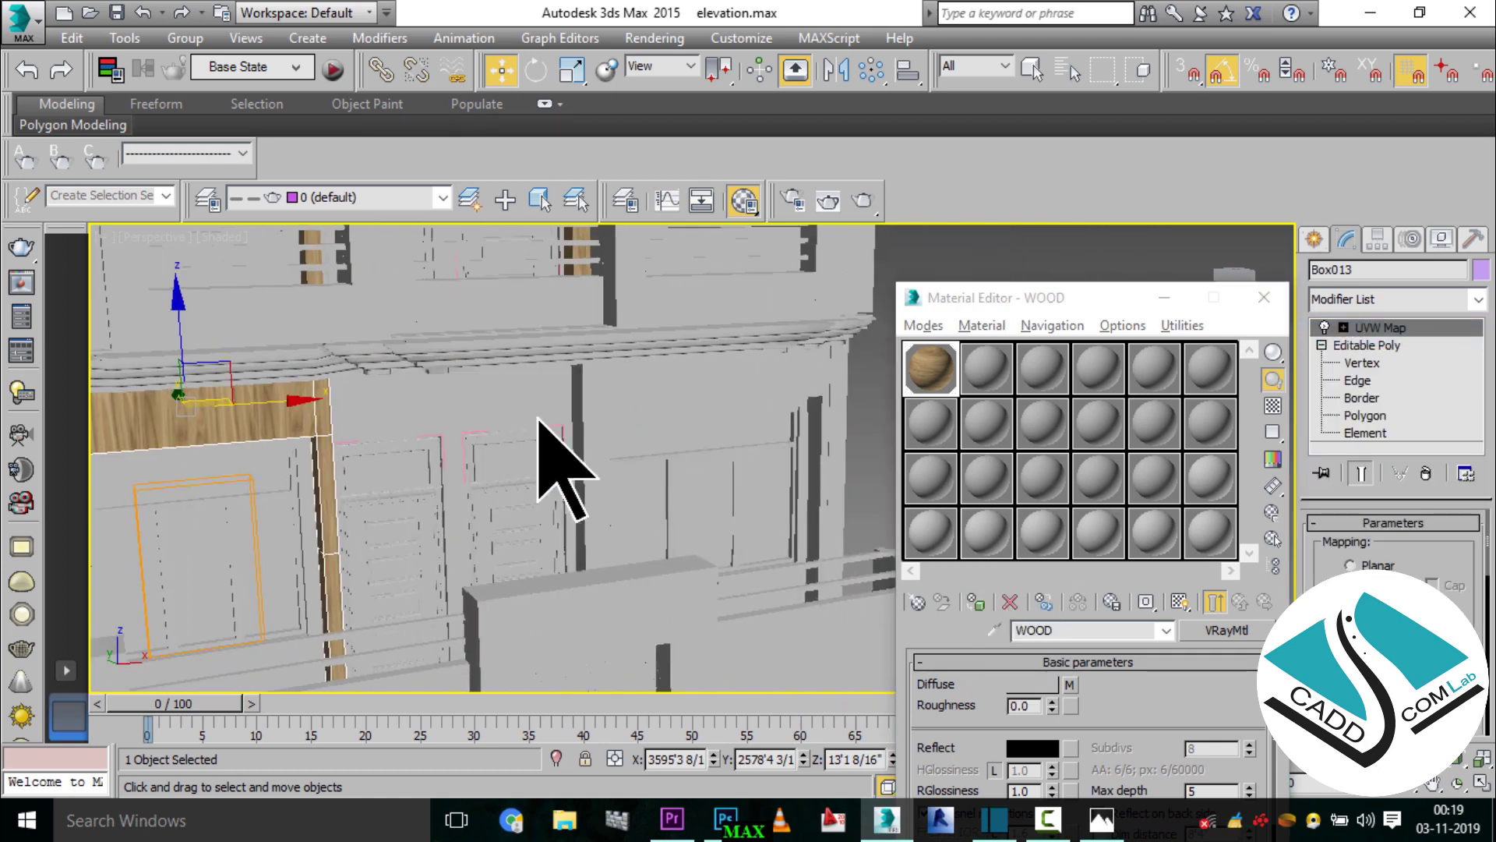
left_click(658, 383)
left_click(975, 602)
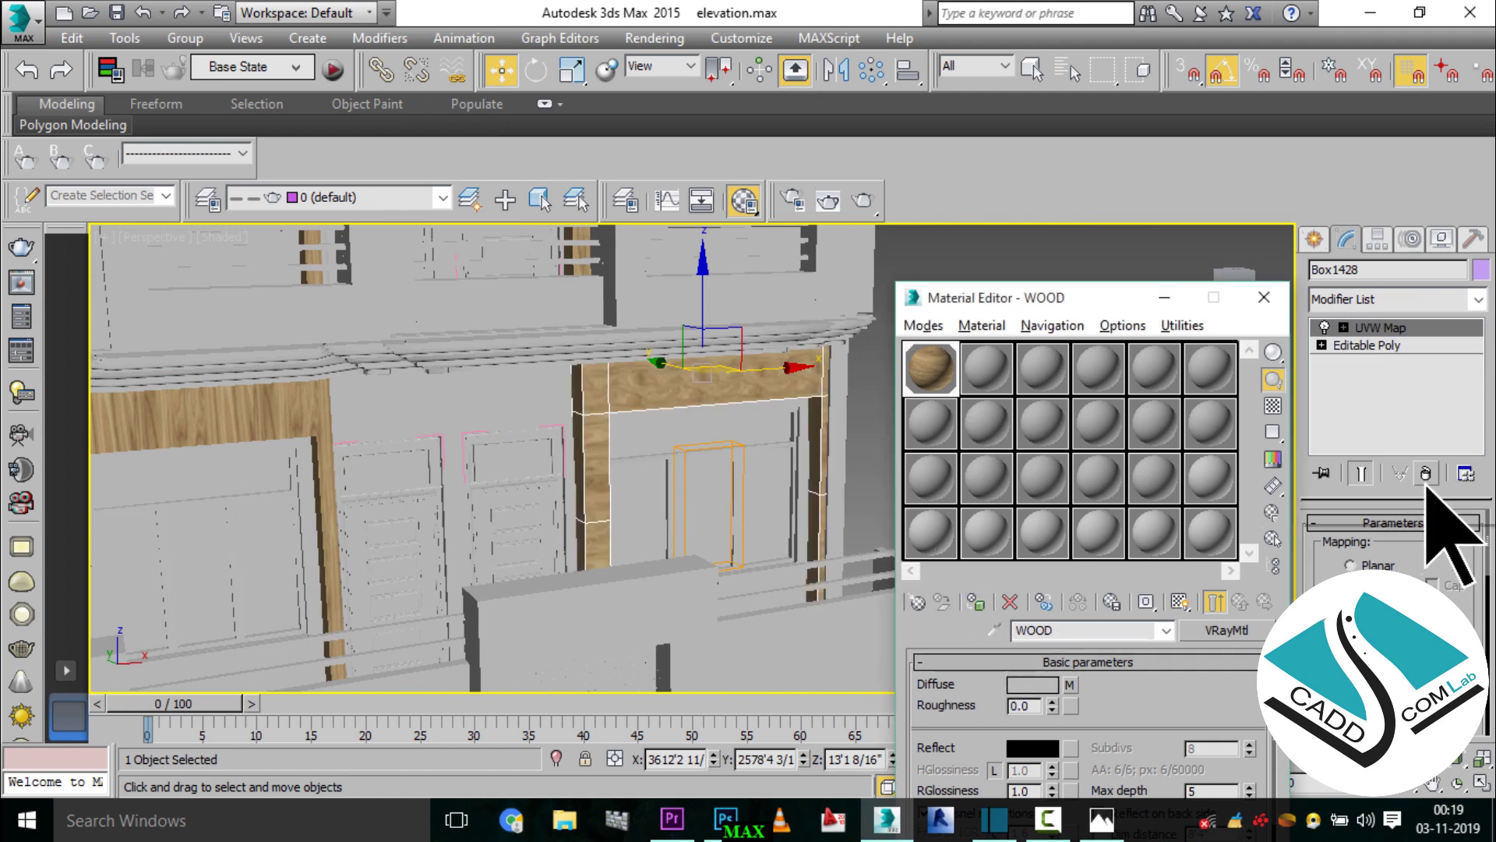
left_click(1364, 345)
left_click(1395, 298)
scroll(654, 366, "down", 5)
scroll(644, 634, "up", 3)
scroll(484, 384, "up", 5)
- Give door frame Box011 the WOOD material and the copied UVW Map
left_click(594, 418)
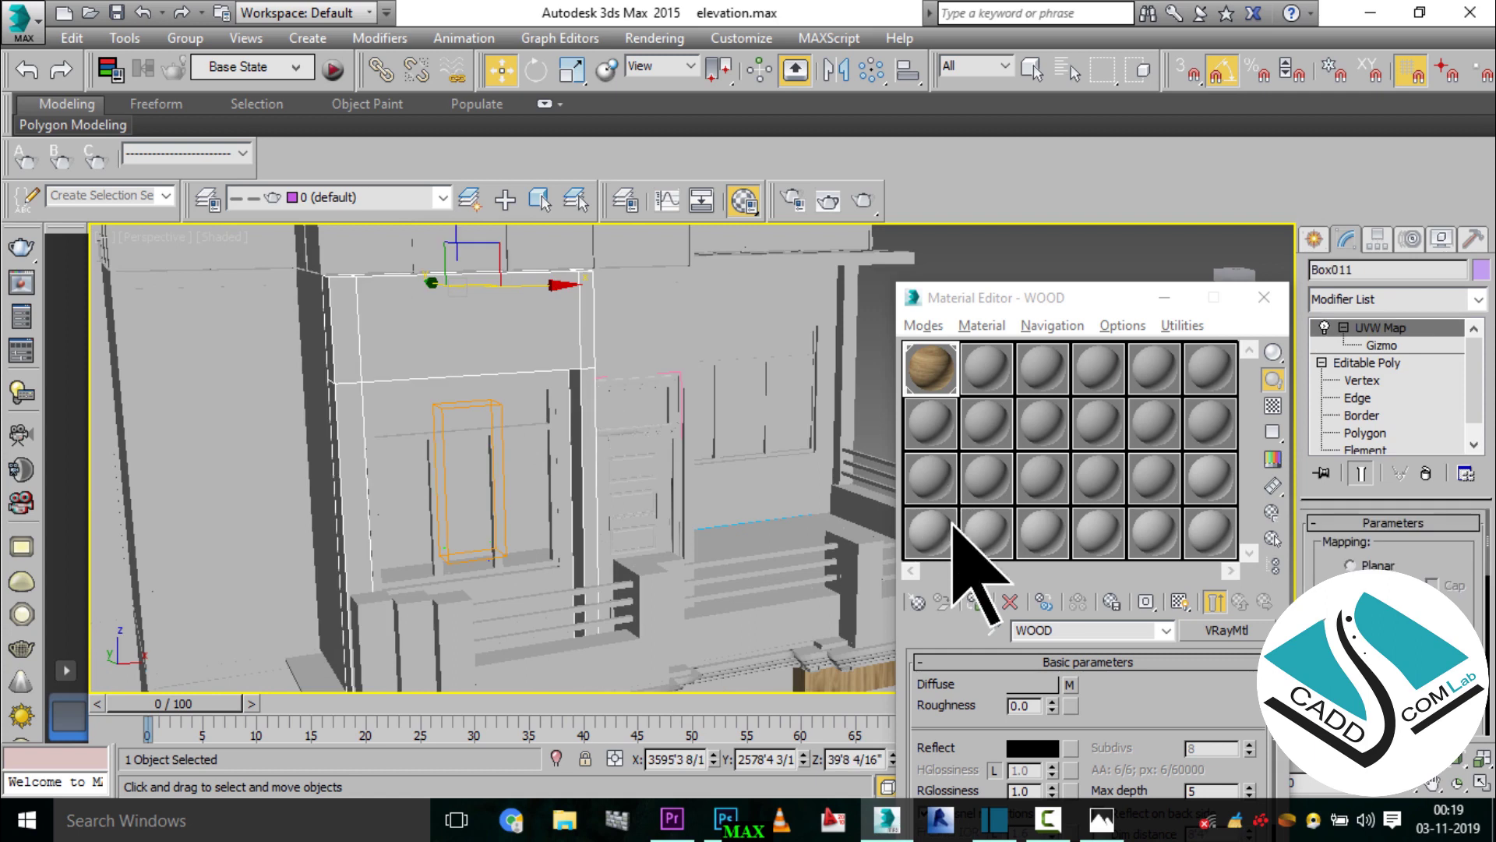
left_click(975, 602)
left_click(1426, 473)
right_click(1363, 328)
- Orbit around the facade, inspecting the walls beside the openings such as Wall029
middle_click_drag(684, 467, 718, 395, "alt")
left_click(717, 390)
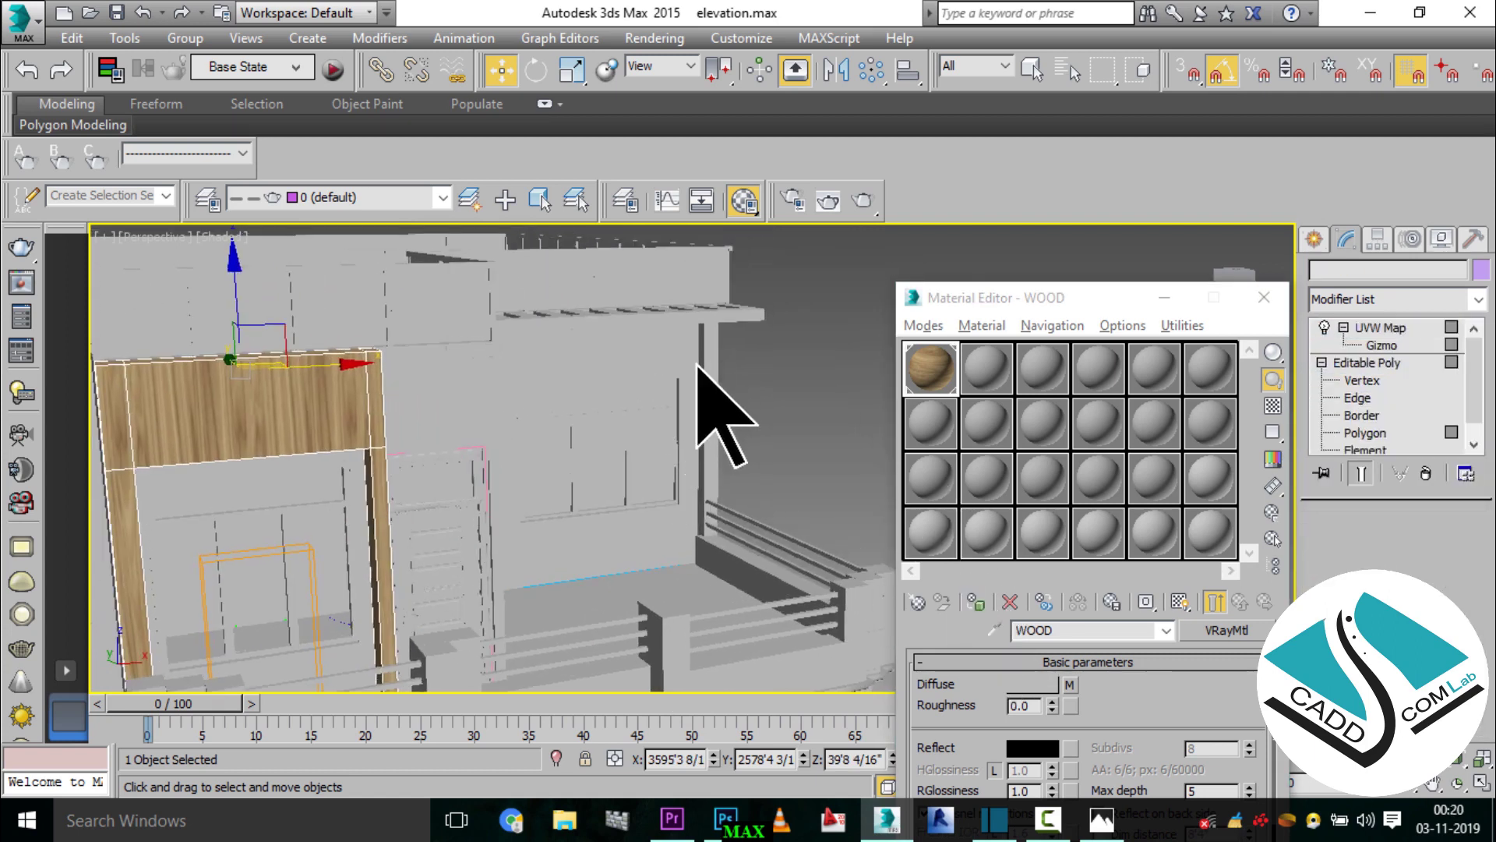
left_click(717, 327)
middle_click_drag(719, 296, 718, 434, "alt")
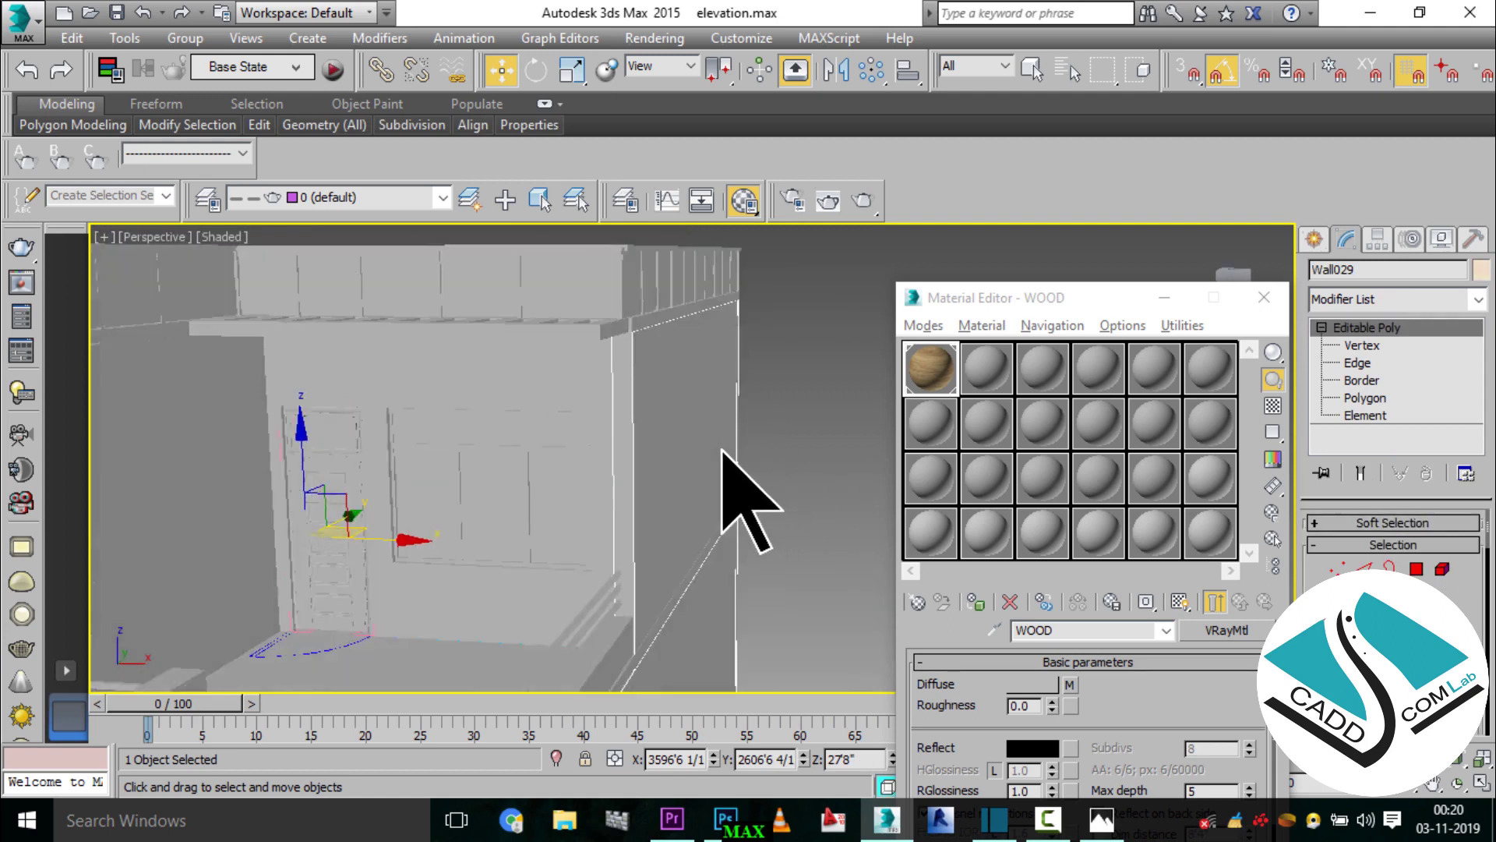
scroll(733, 487, "down", 2)
scroll(740, 499, "down", 3)
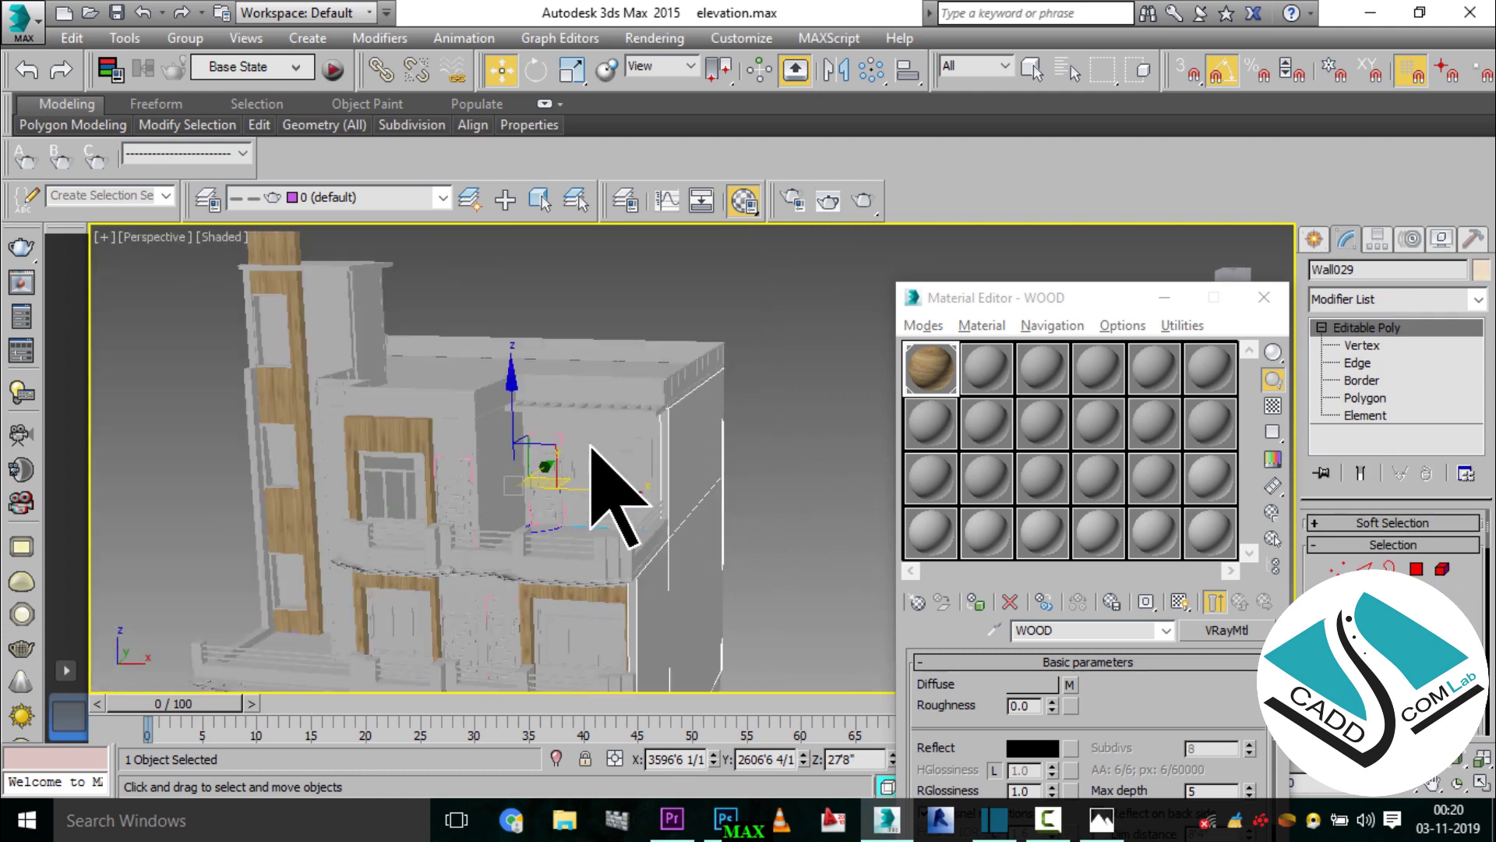
scroll(612, 495, "down", 2)
mouse_move(592, 359)
middle_mouse_down("alt")
mouse_move(728, 601)
mouse_move(895, 705)
middle_mouse_up("alt")
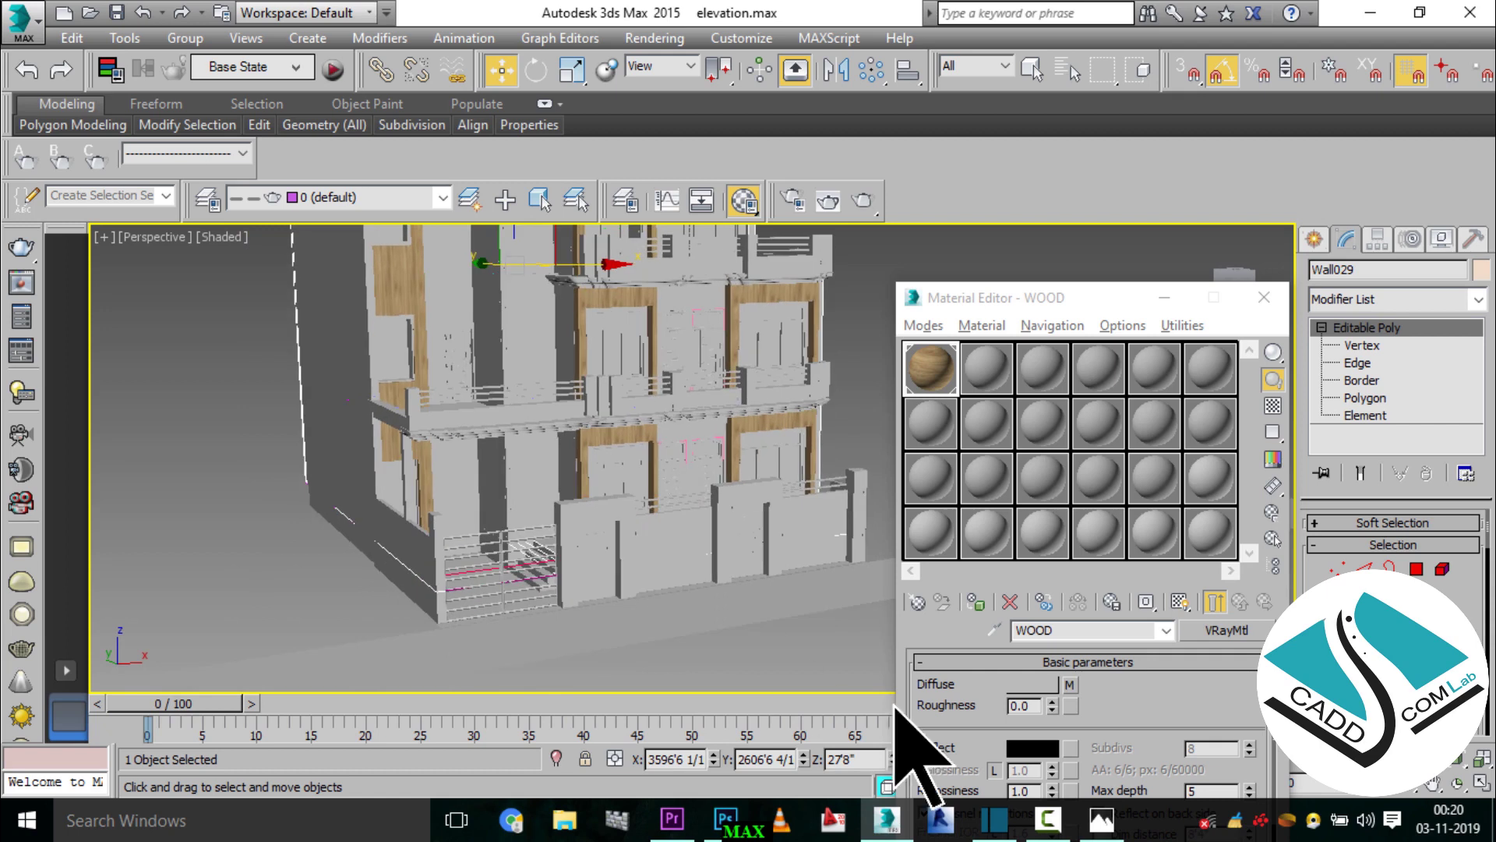
- Compare the model with reference photo 123.jpg and start a new material named WHITE
left_click(1099, 822)
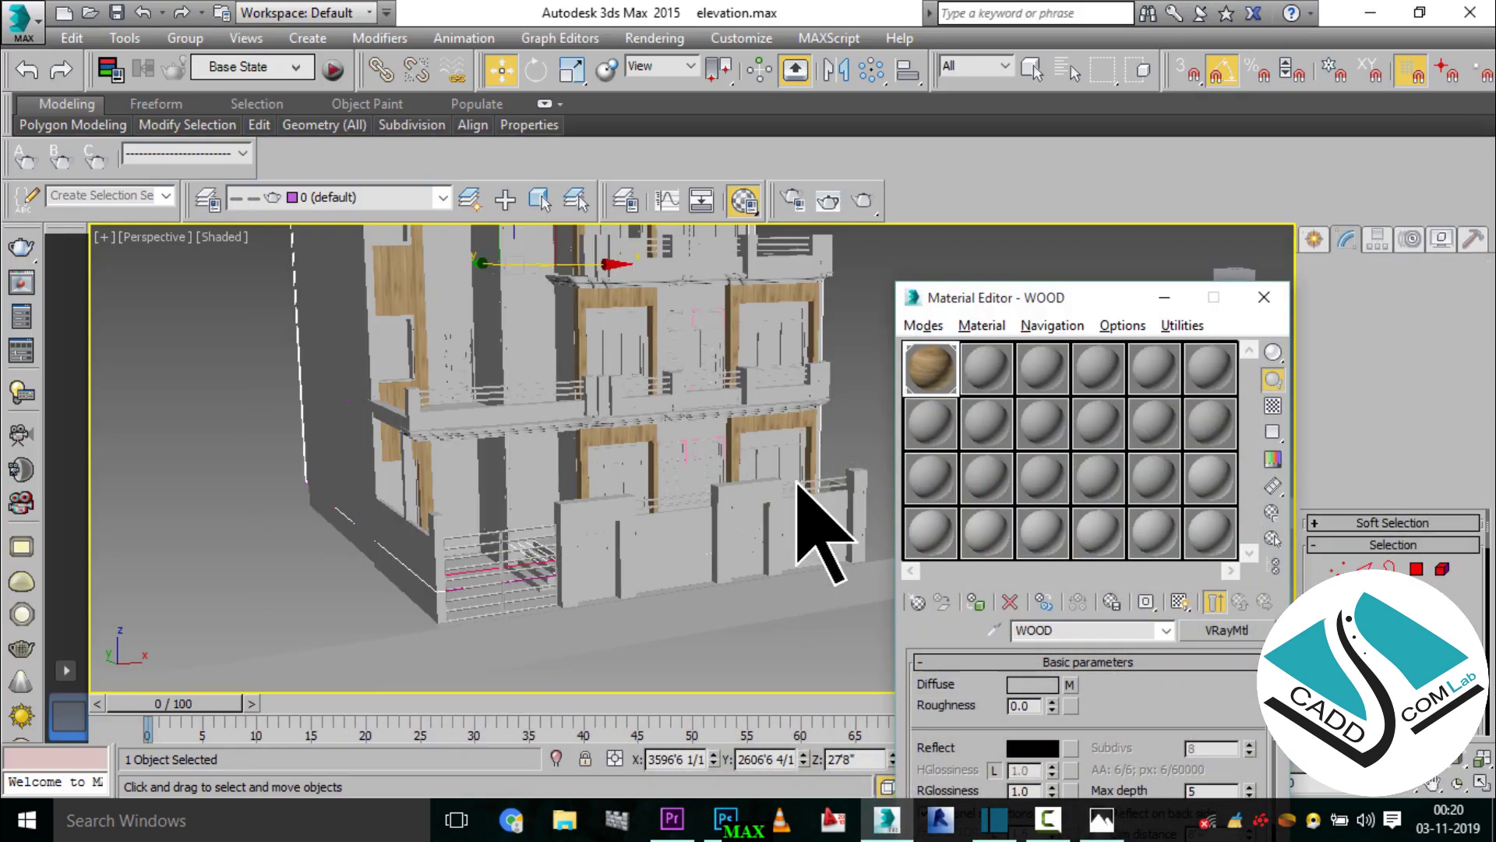
scroll(601, 434, "up", 2)
scroll(657, 493, "up", 4)
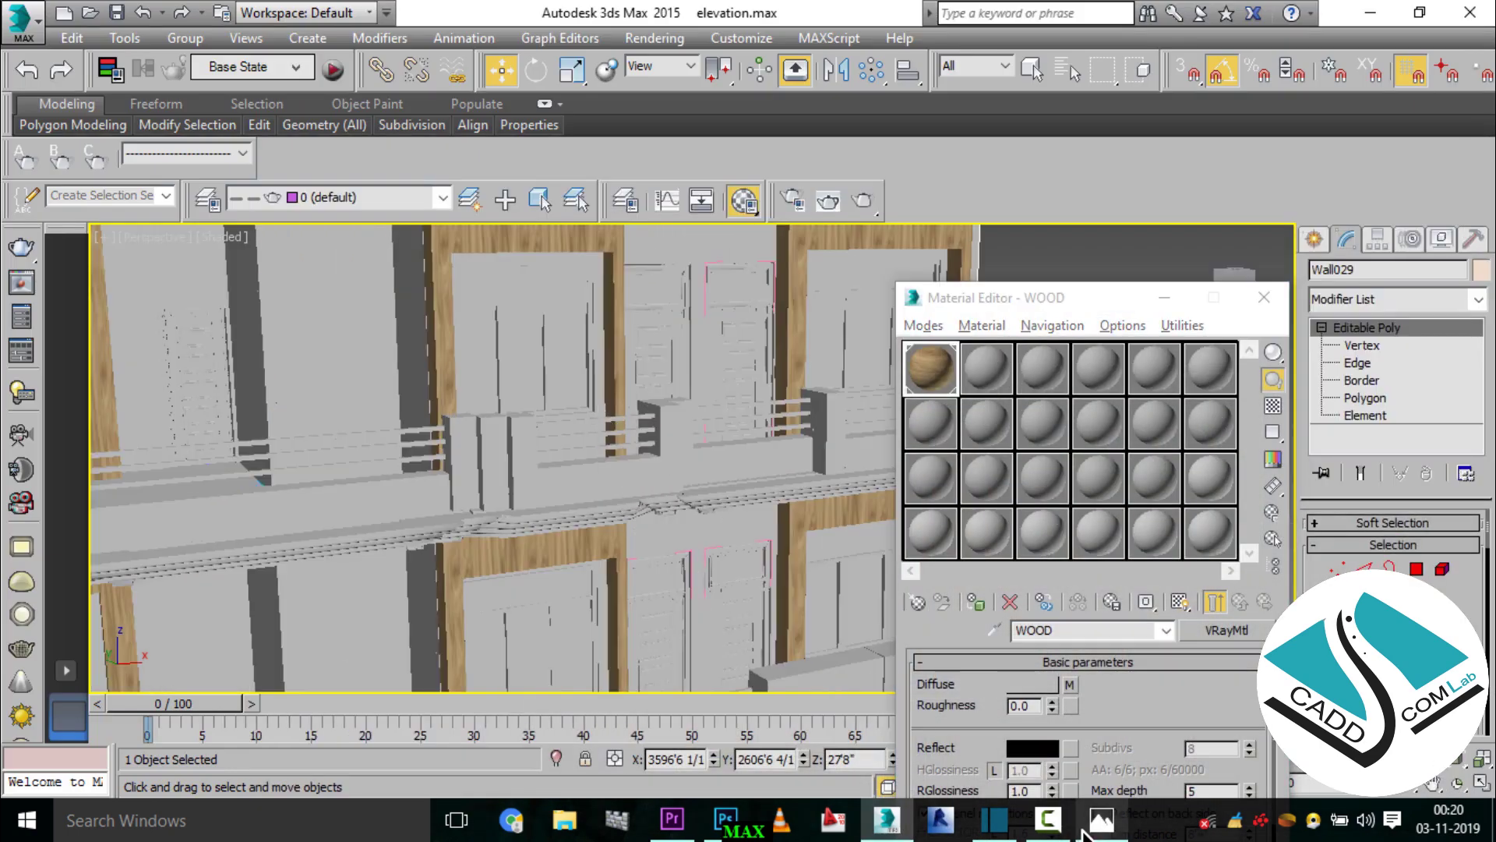
left_click(1087, 828)
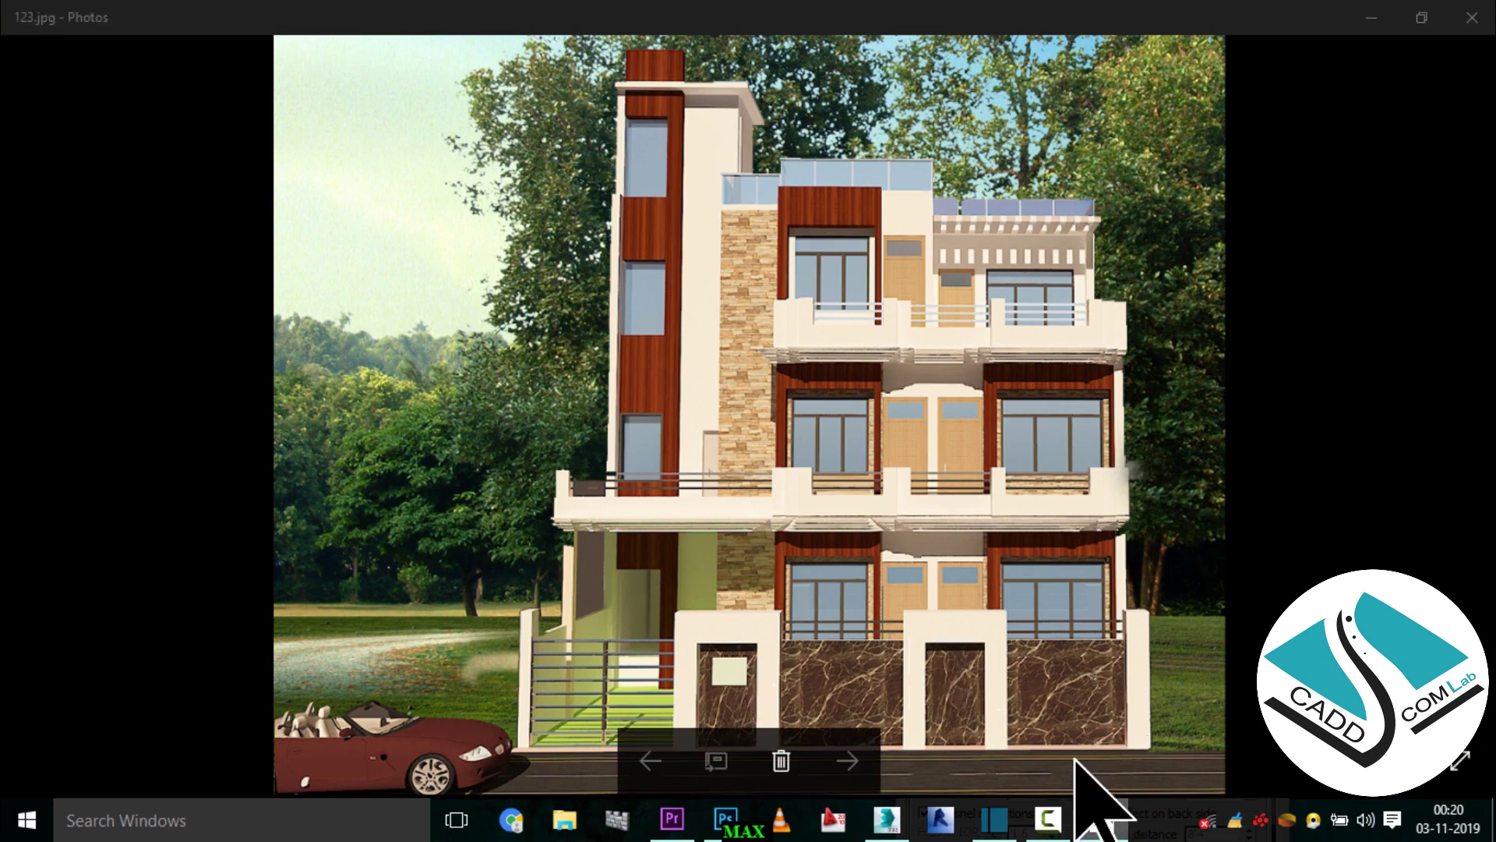
left_click(1098, 820)
left_click(990, 372)
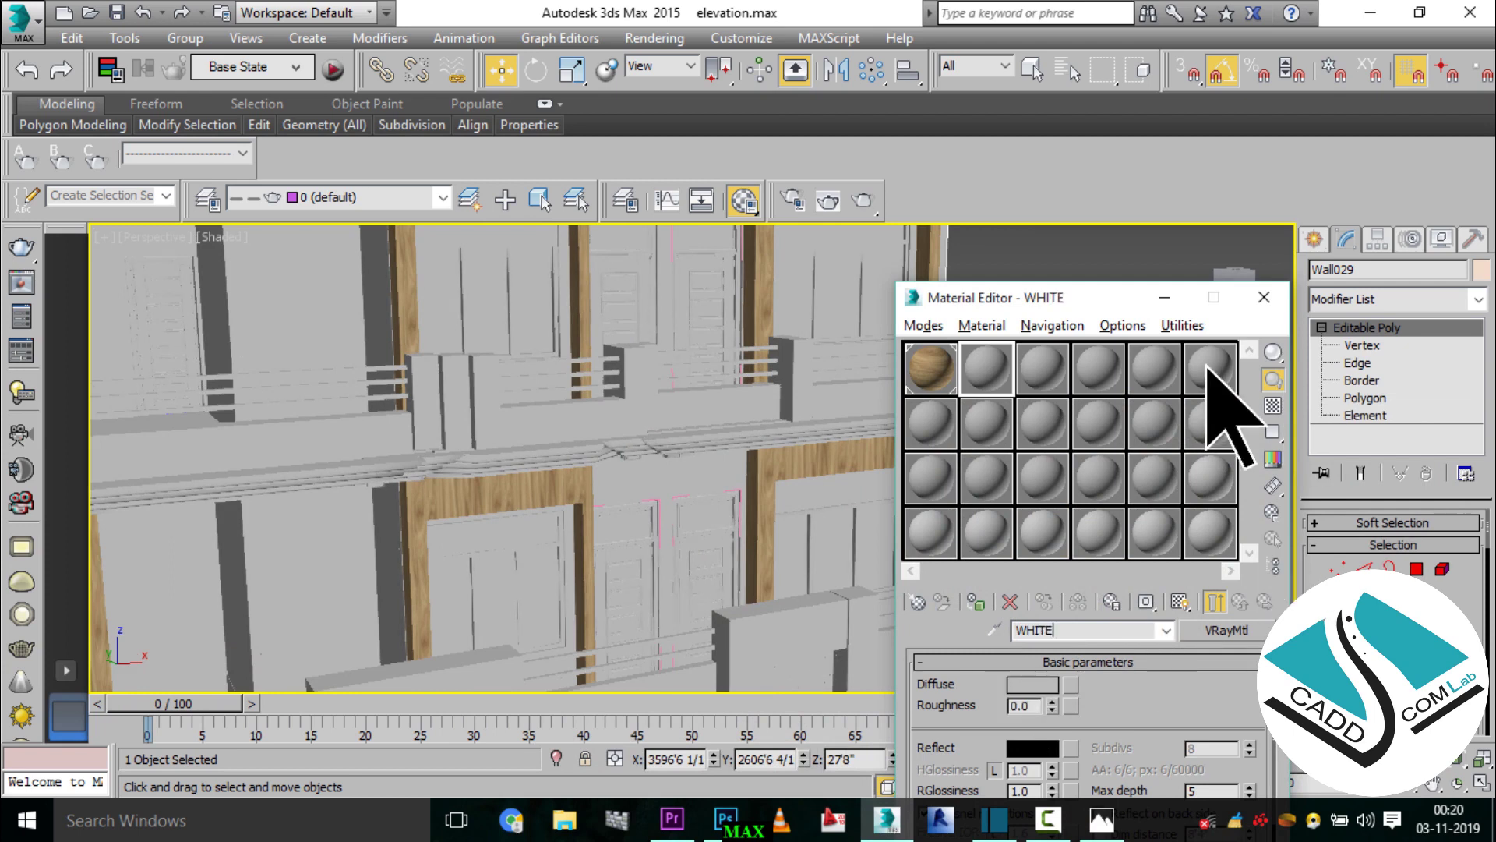
- Set WHITE's diffuse to near-white (about RGB 230) and assign it to boundary wall Wall038
left_click(1316, 239)
middle_click_drag(658, 468, 568, 434)
left_click(483, 468)
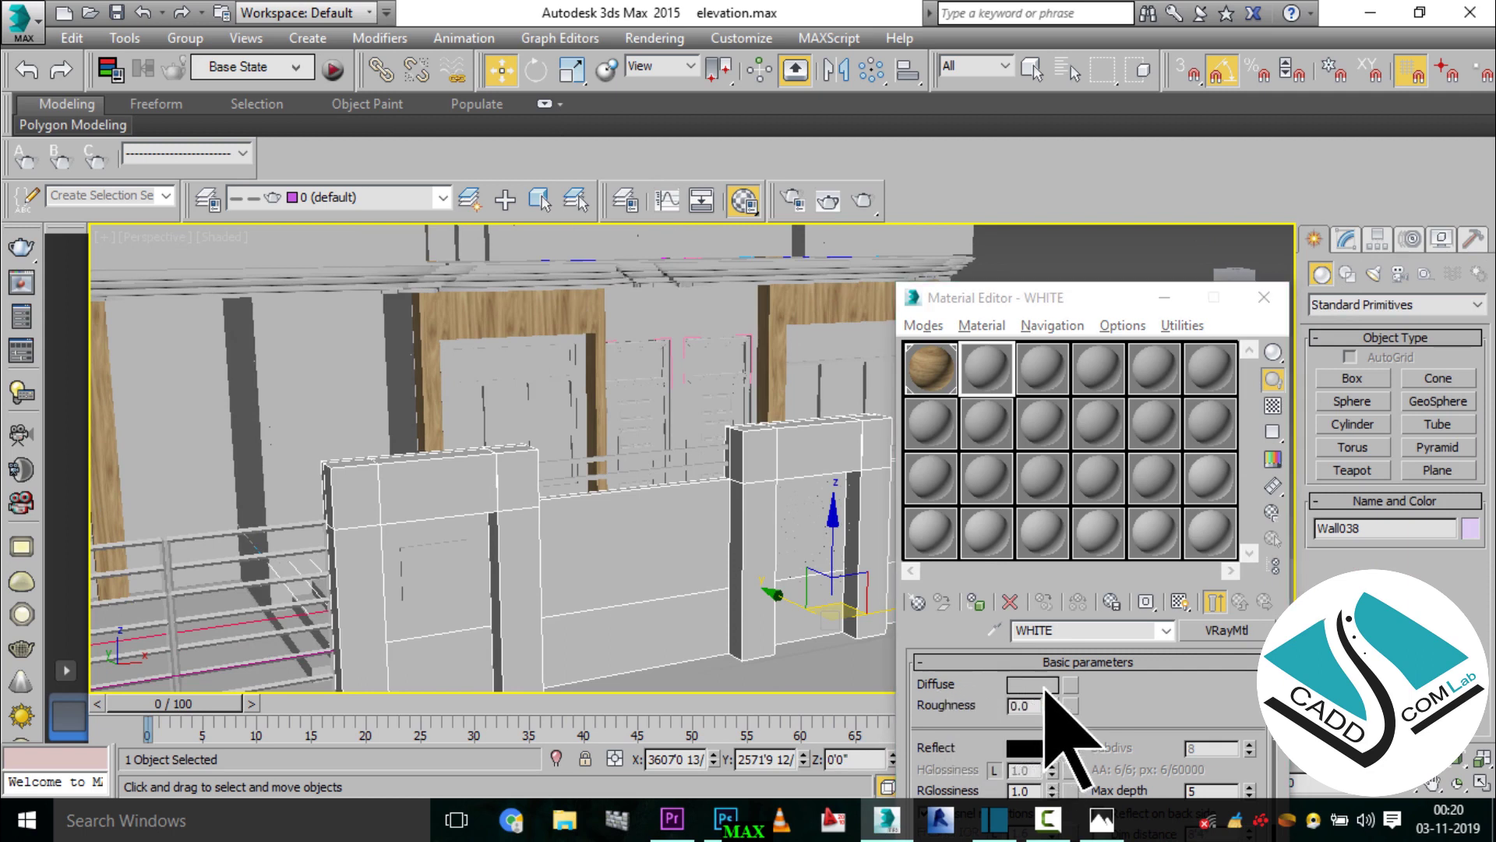
left_click(1042, 688)
left_click_drag(638, 112, 610, 295)
left_click_drag(625, 426, 623, 502)
left_click(782, 512)
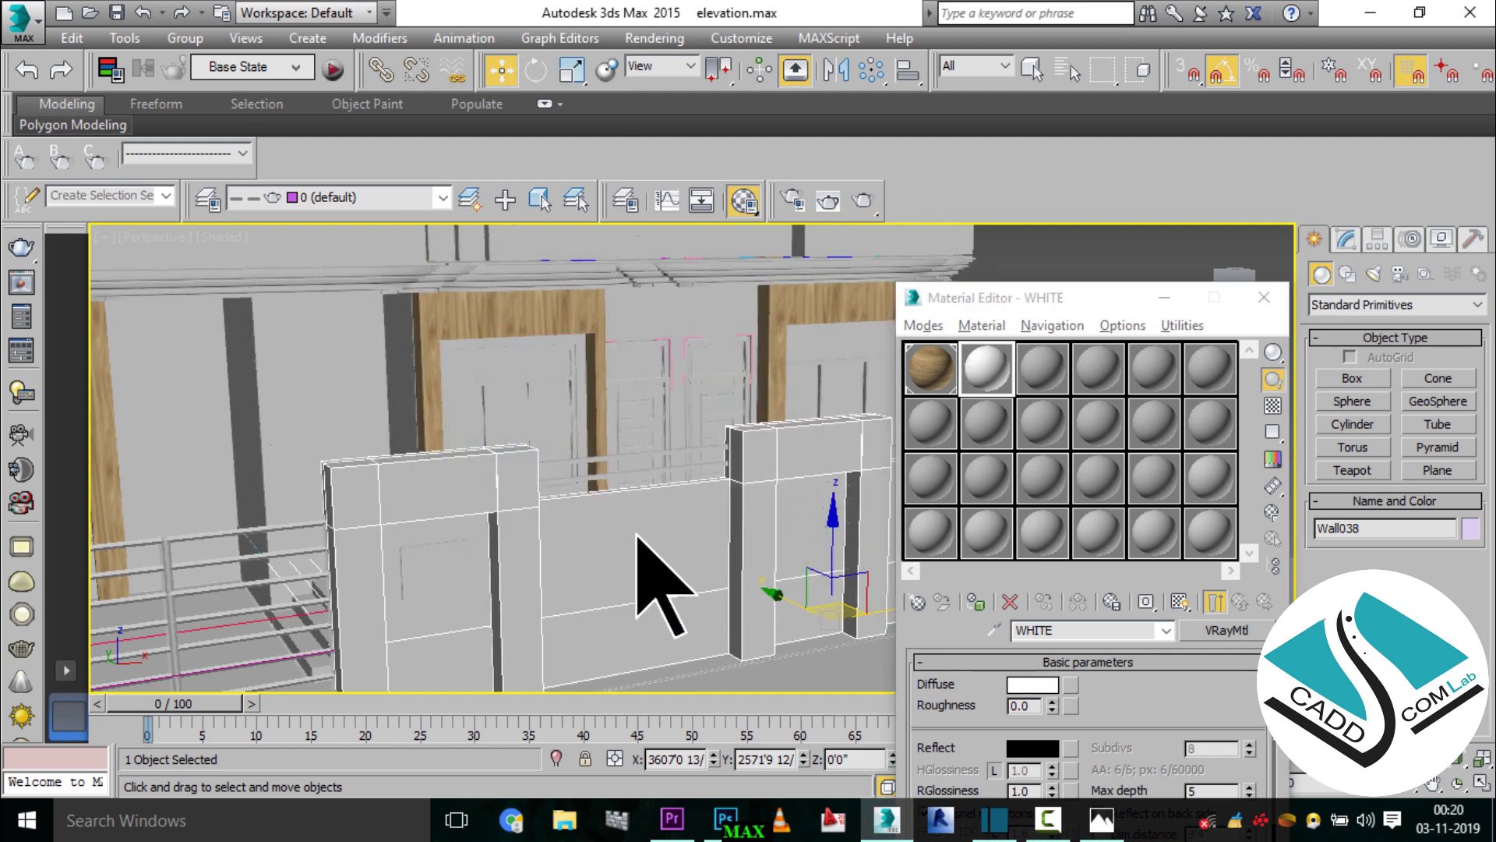
left_click(978, 605)
- Apply WHITE to upper-floor wall Wall033 and lower wall Wall027
scroll(546, 569, "down", 3)
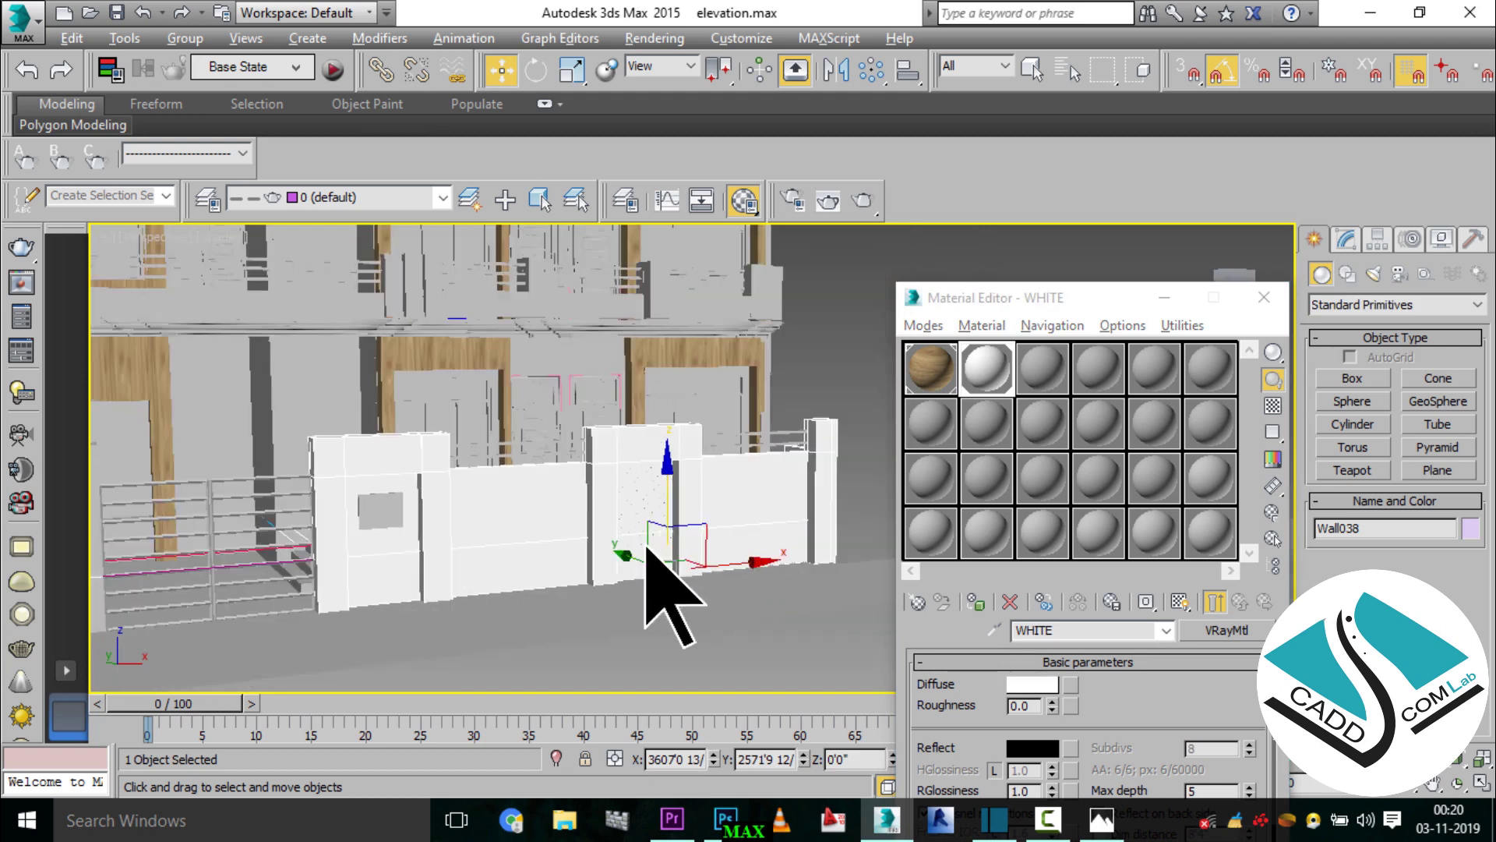
middle_click_drag(655, 545, 768, 632)
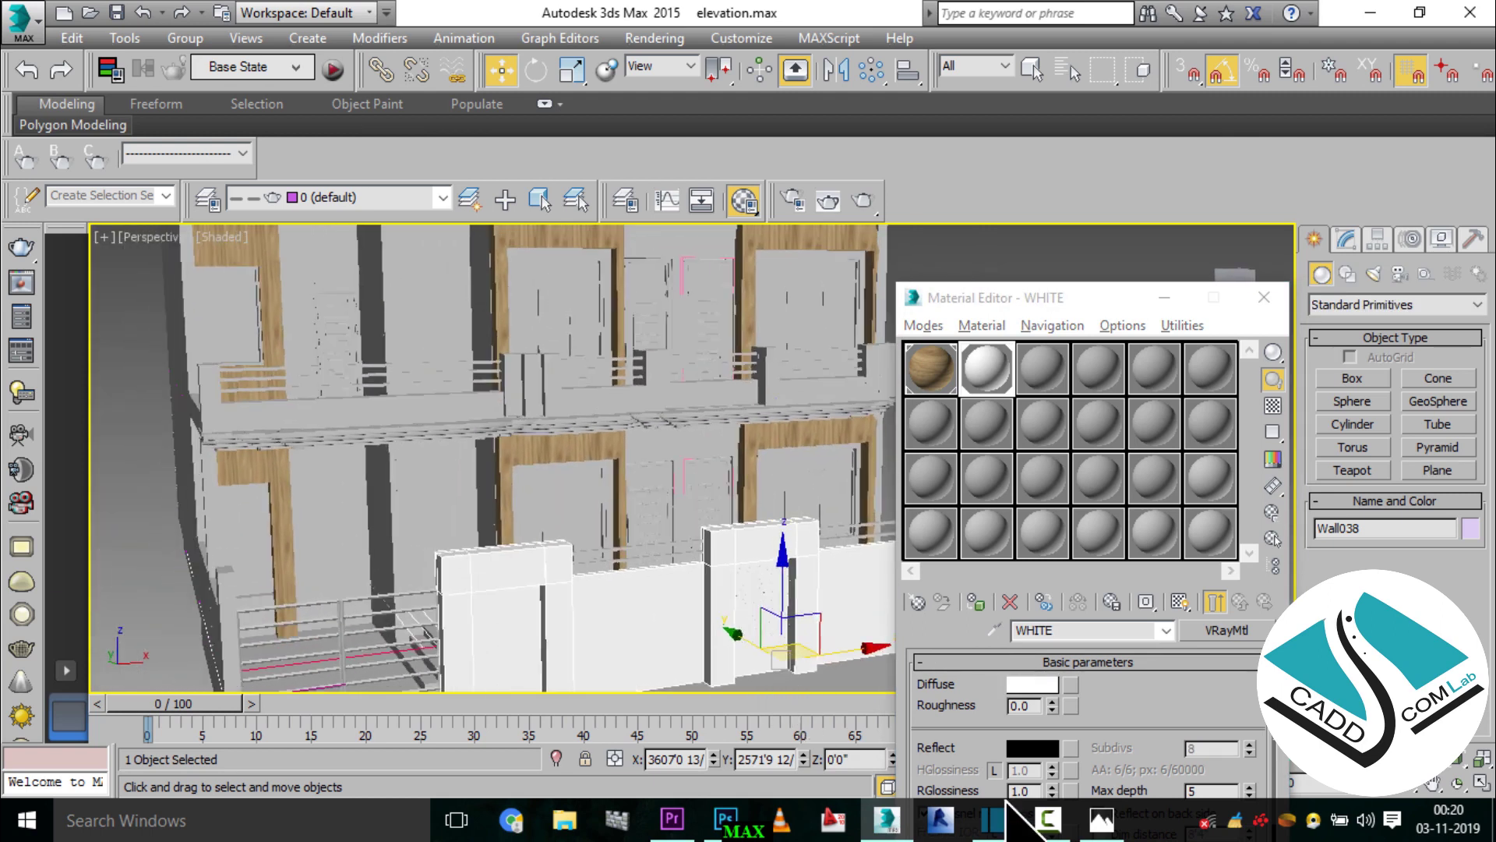
left_click(1095, 818)
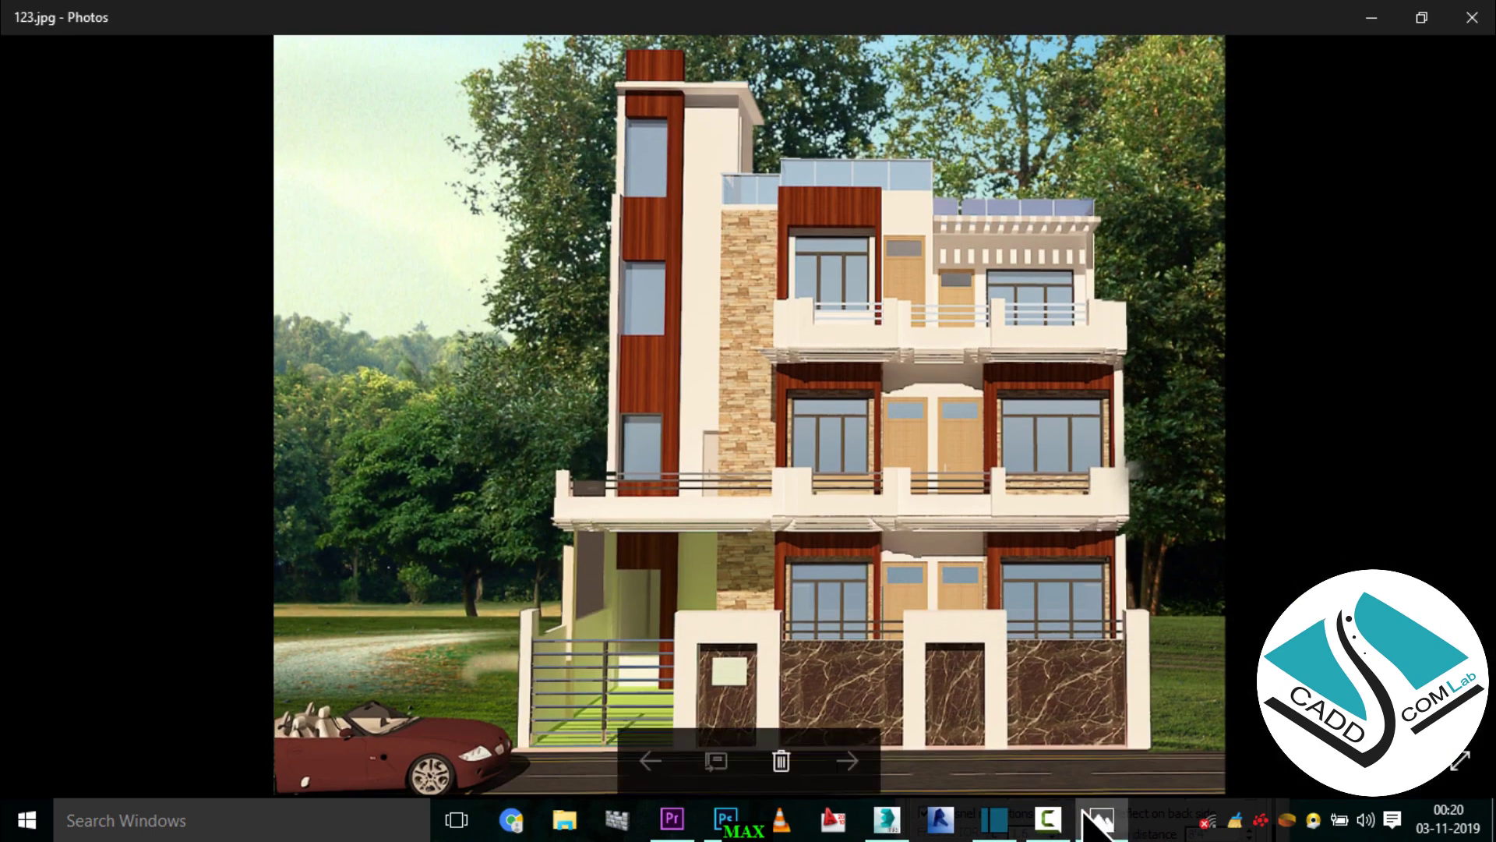
key("alt+Tab")
mouse_move(417, 418)
middle_mouse_down()
mouse_move(535, 634)
mouse_move(436, 467)
mouse_move(451, 361)
middle_mouse_up()
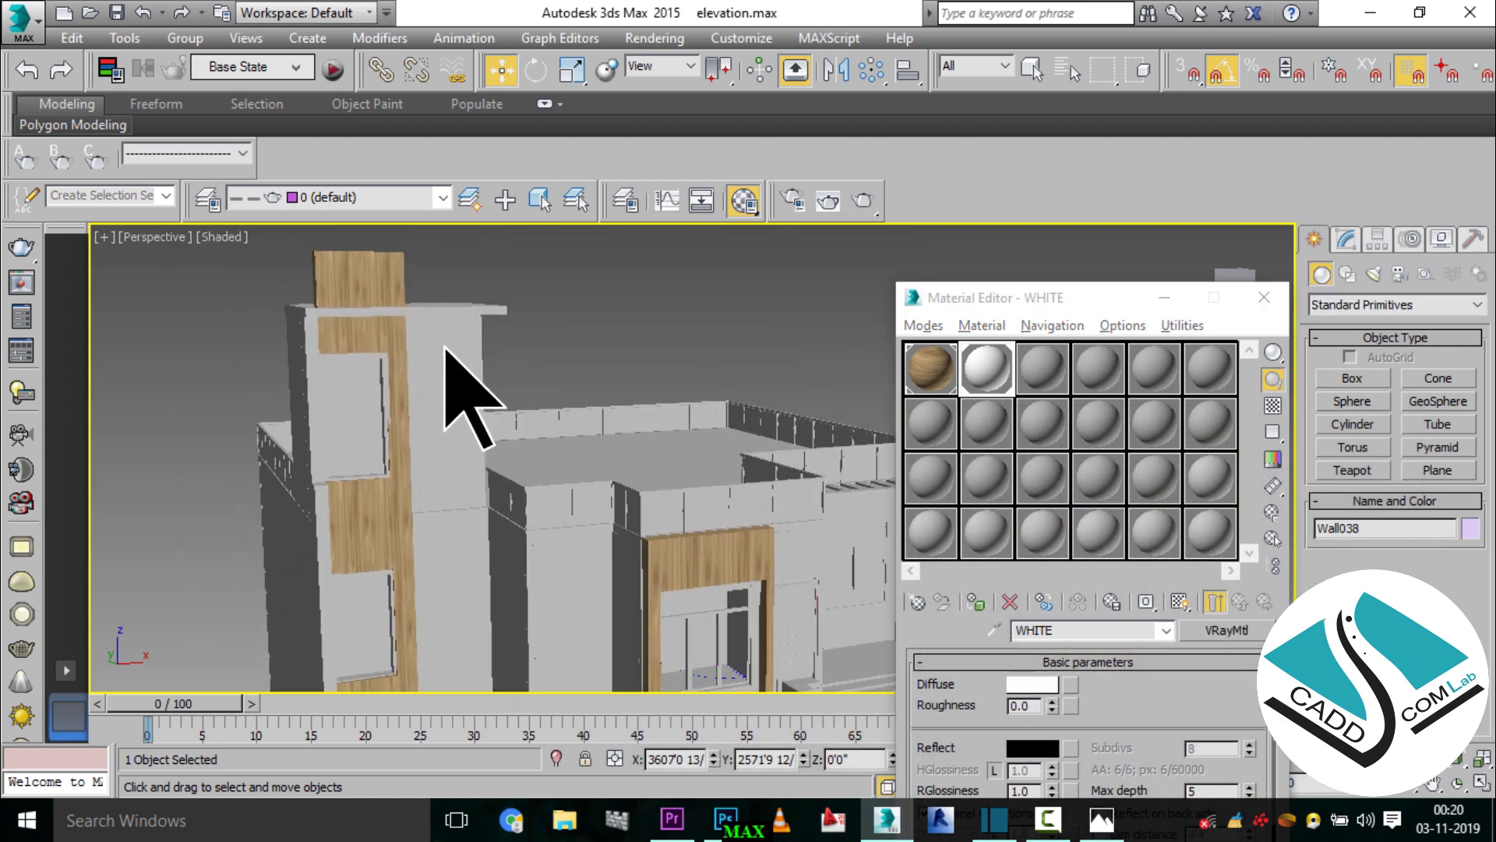
left_click(447, 347)
middle_click_drag(514, 440, 501, 364)
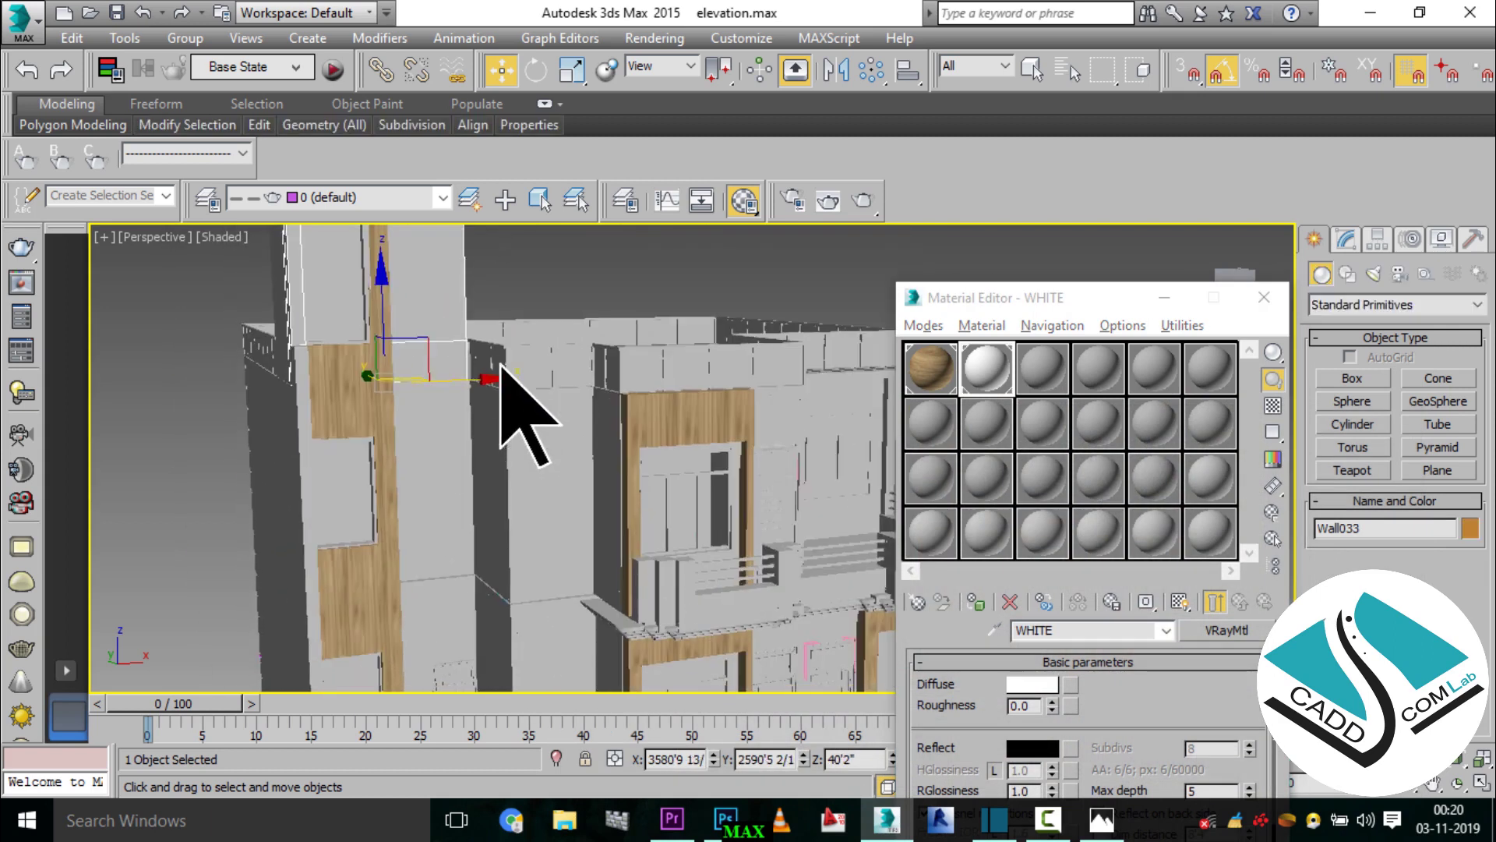
left_click(974, 602)
left_click(460, 445)
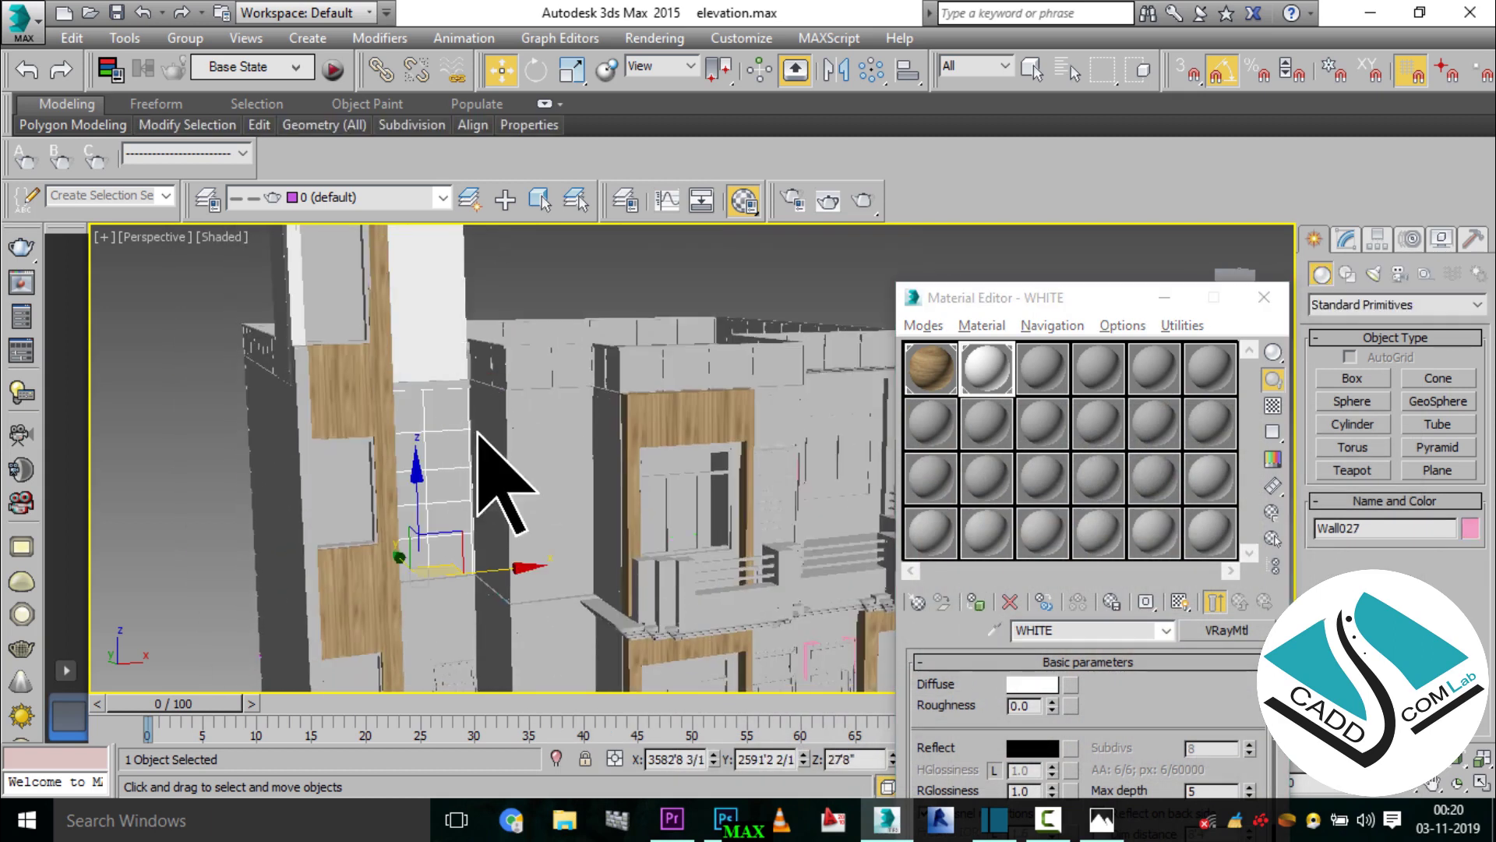
left_click(971, 599)
- Select further front wall pieces, including Box003, the ledge and the left wall
left_click(443, 399)
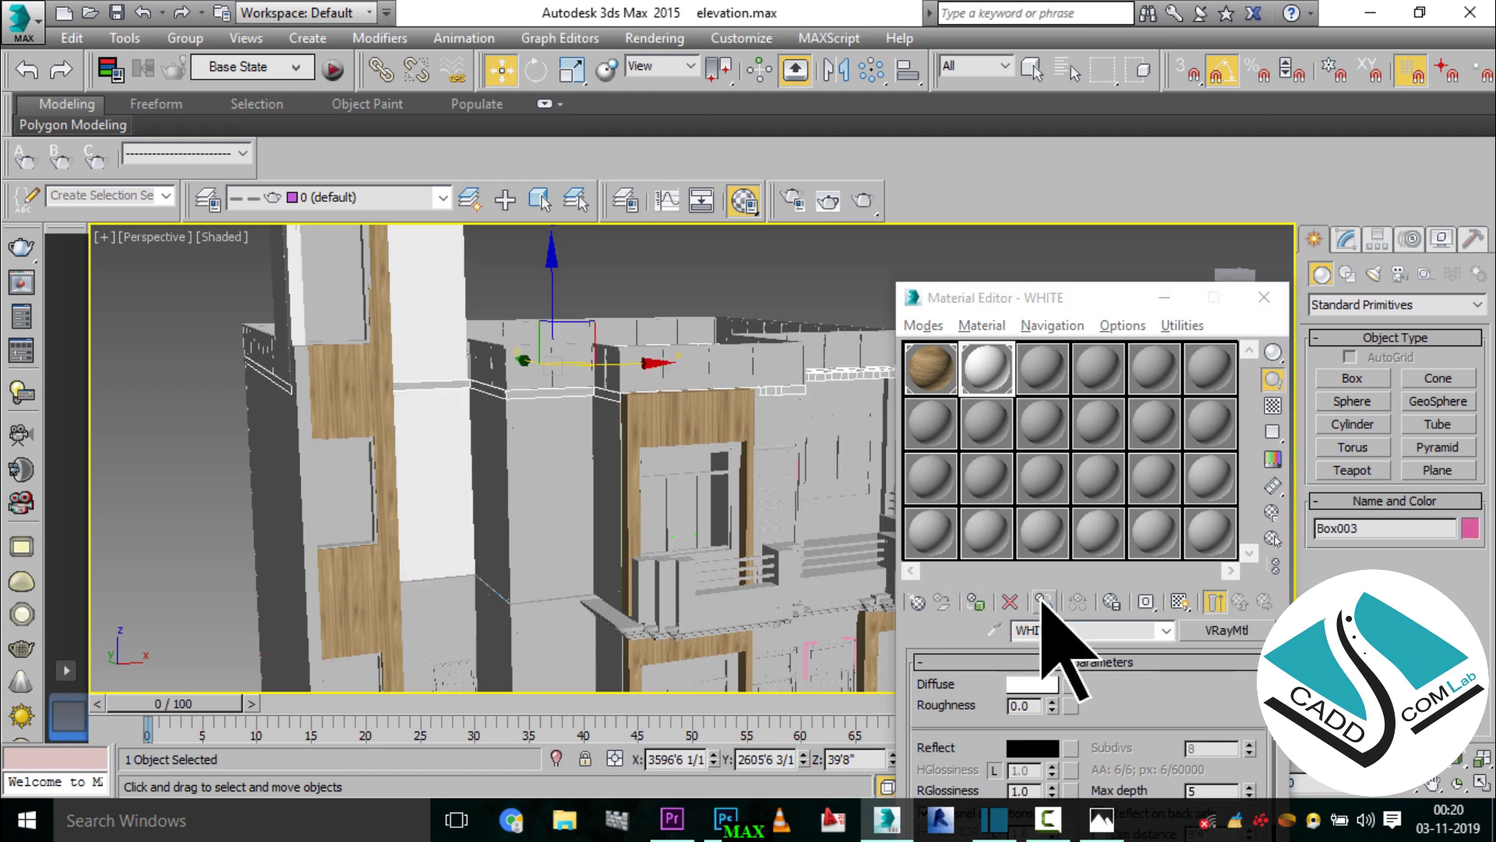
middle_click_drag(586, 581, 478, 468, "alt")
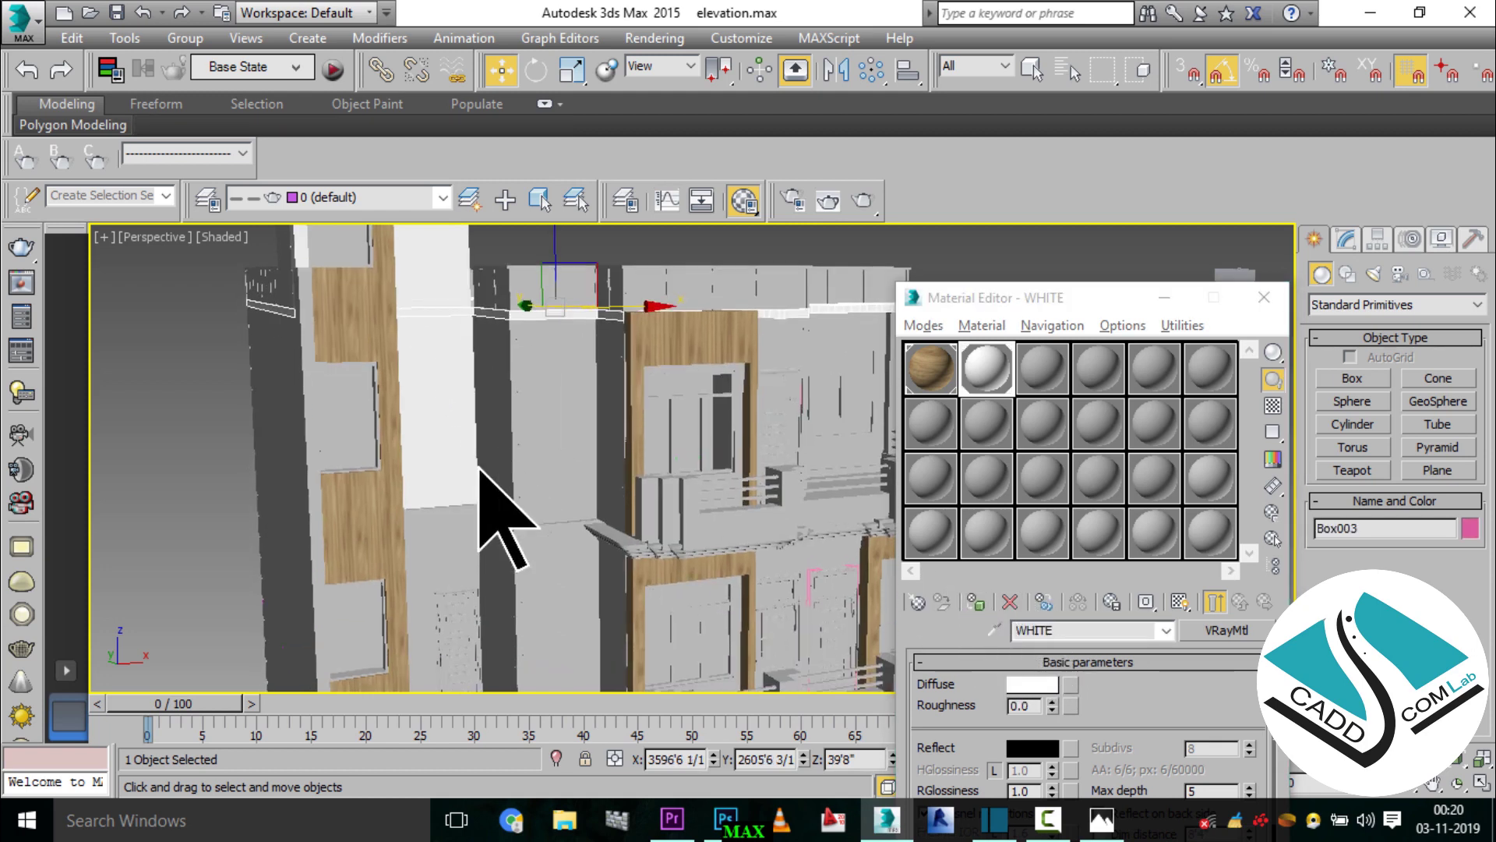
left_click(453, 516)
middle_click_drag(888, 585, 494, 451, "alt")
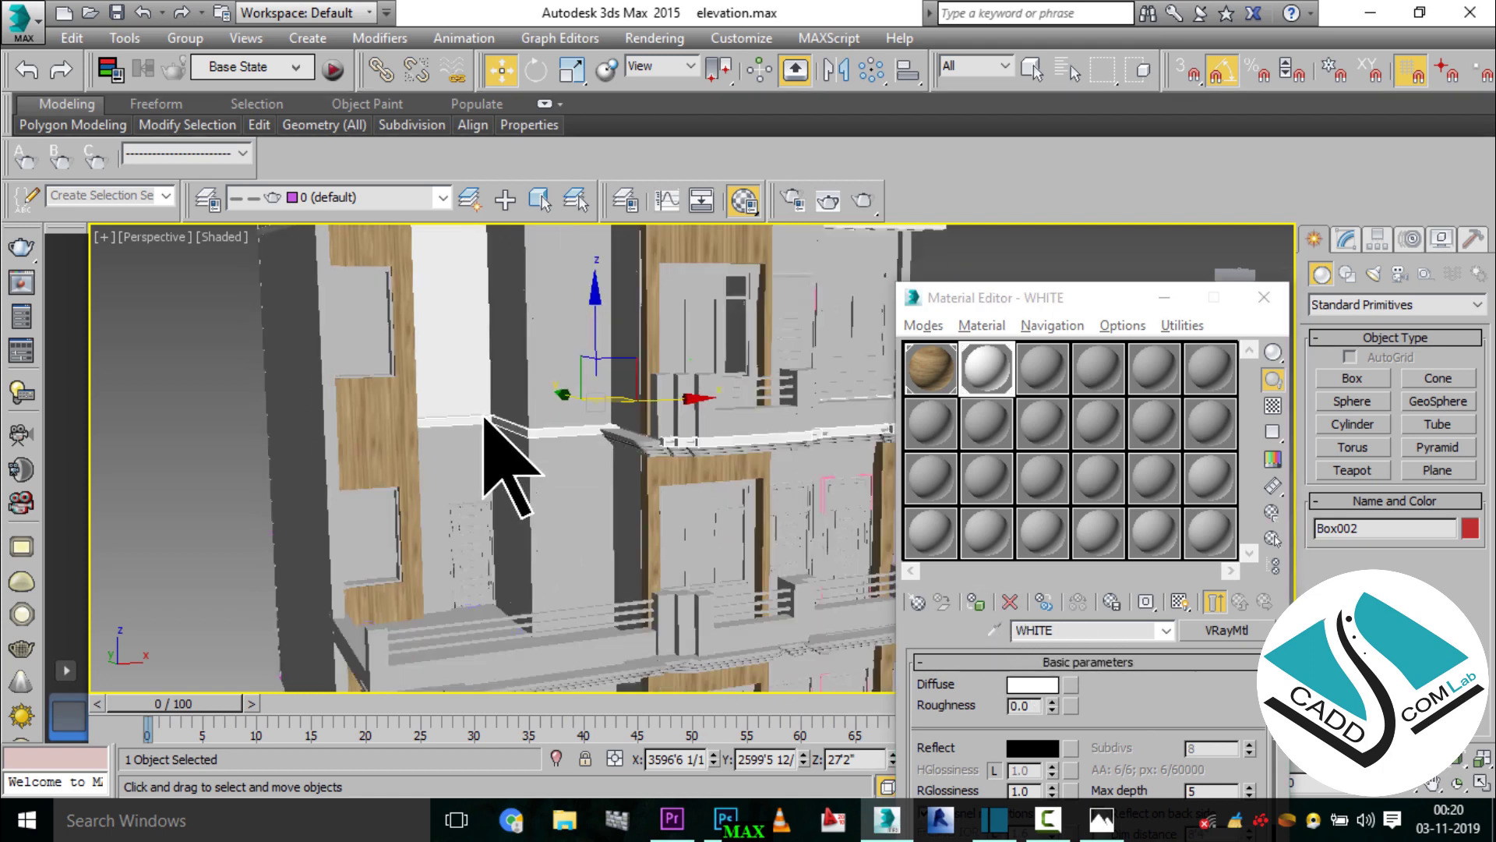
left_click(472, 450)
middle_click_drag(544, 608, 518, 408, "alt")
left_click(484, 535)
middle_click_drag(922, 601, 468, 517, "alt")
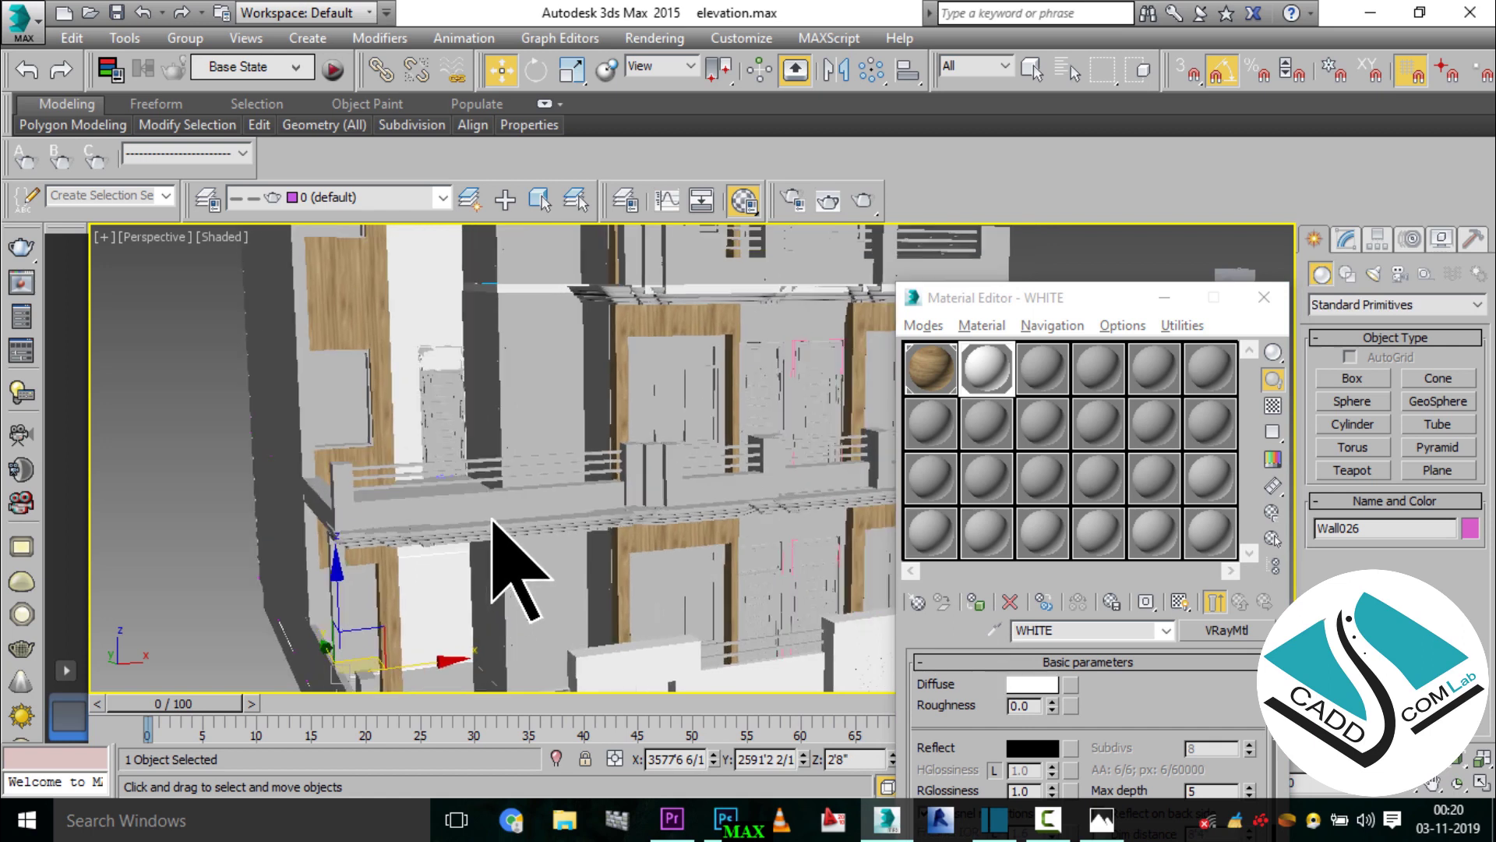
left_click(772, 631)
left_click(1101, 818)
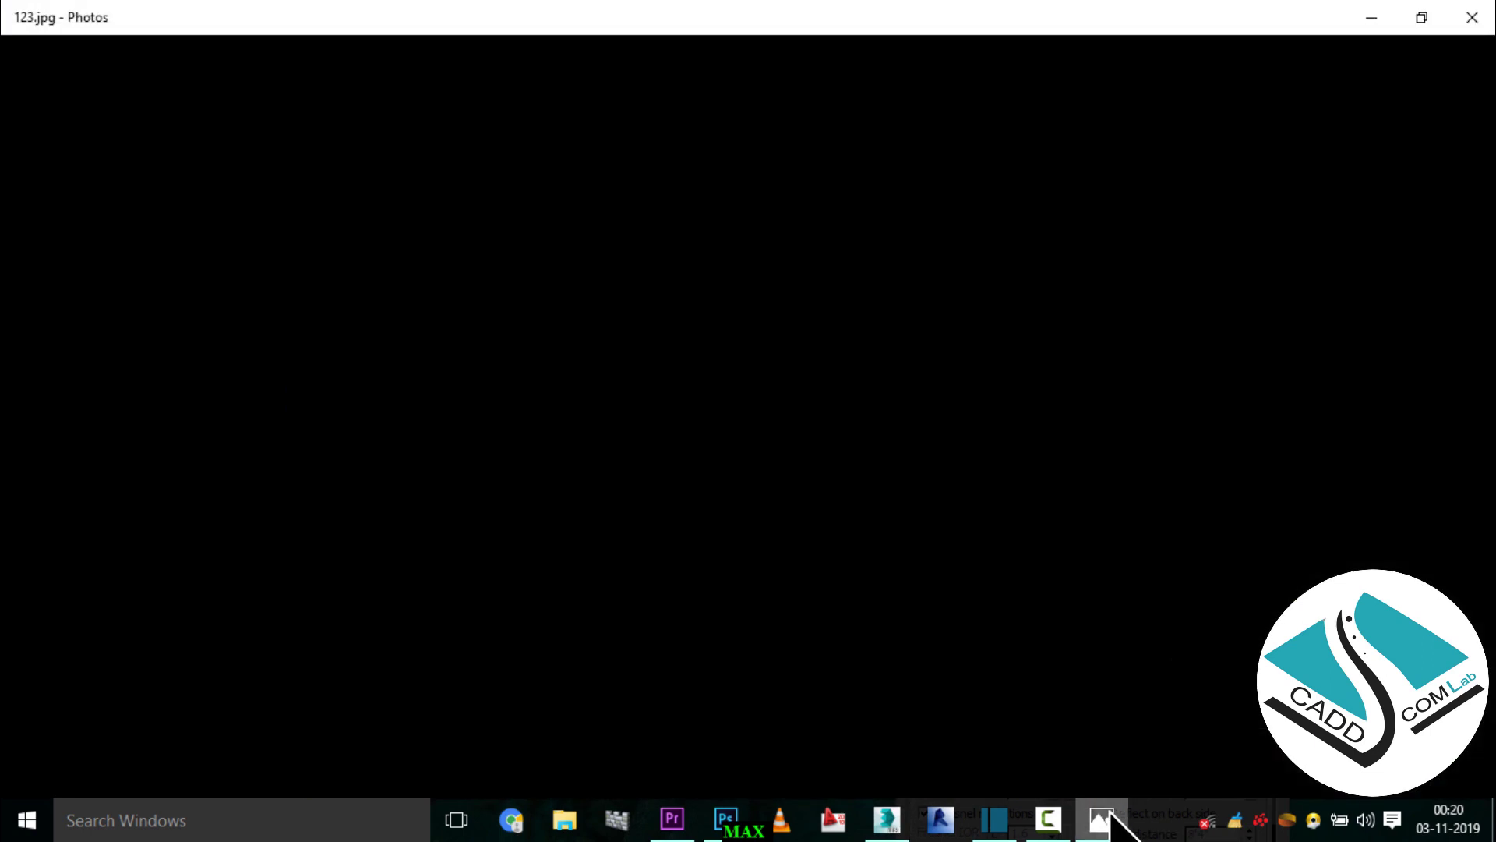
left_click(1101, 819)
- Apply WHITE to the balcony parapet, the left railing segment and the railing group
middle_click_drag(779, 545, 686, 483, "alt")
left_click(667, 454)
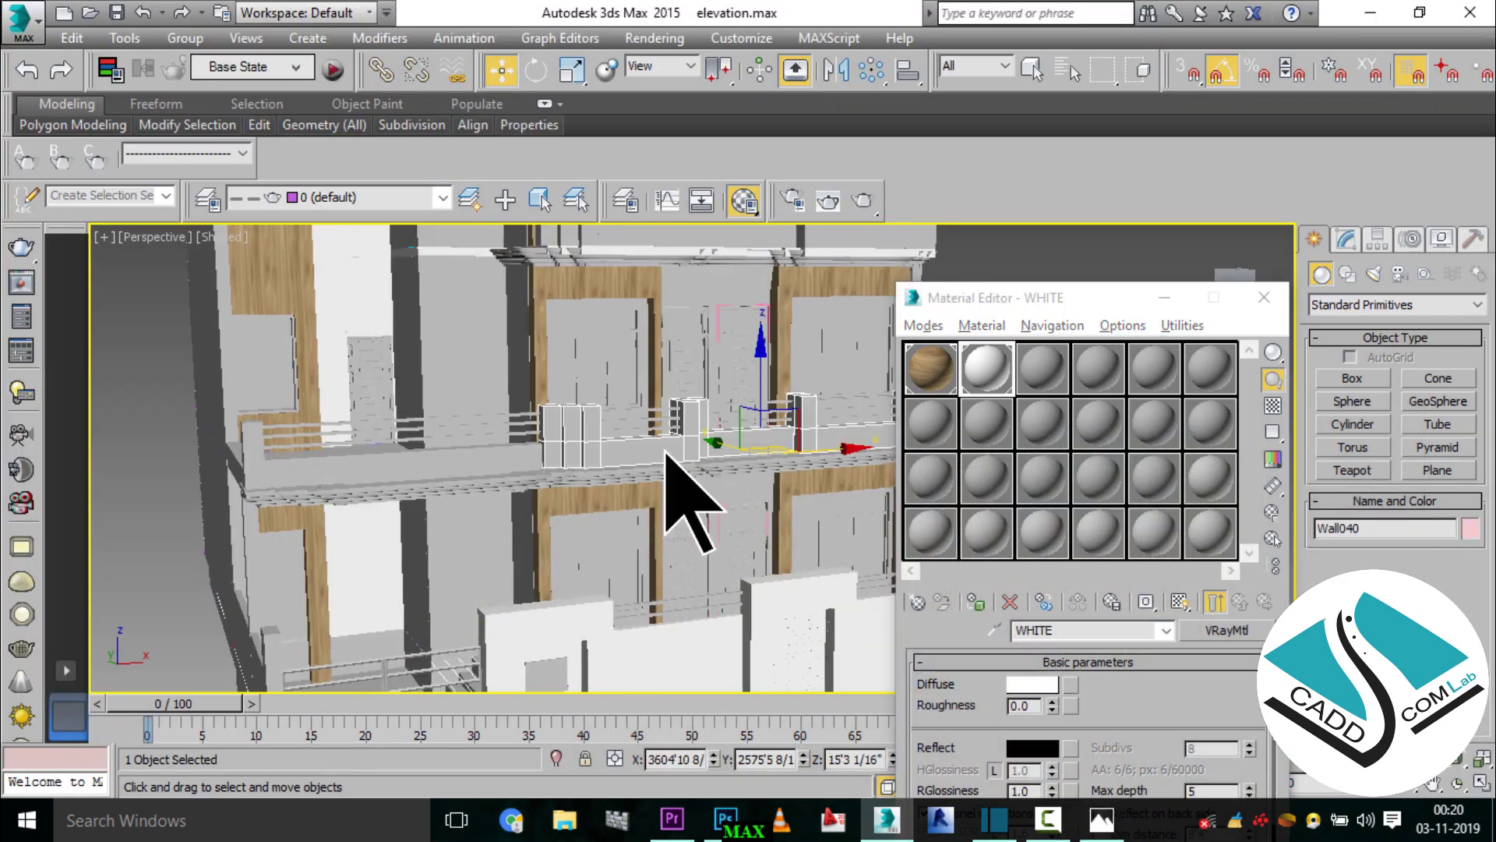
left_click(524, 464)
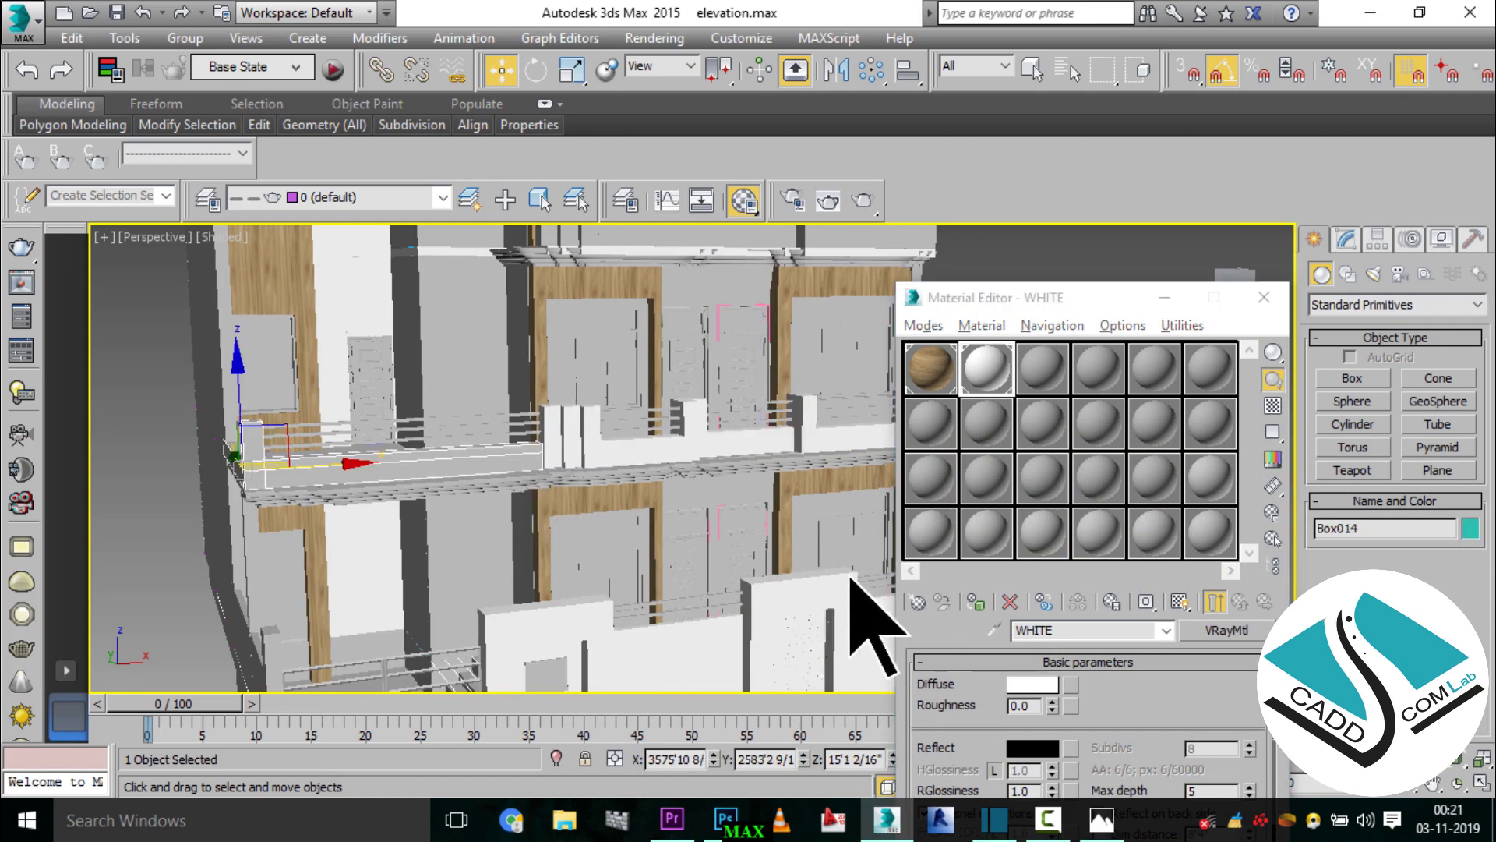
left_click(976, 602)
middle_click_drag(635, 551, 612, 518, "alt")
left_click(707, 481)
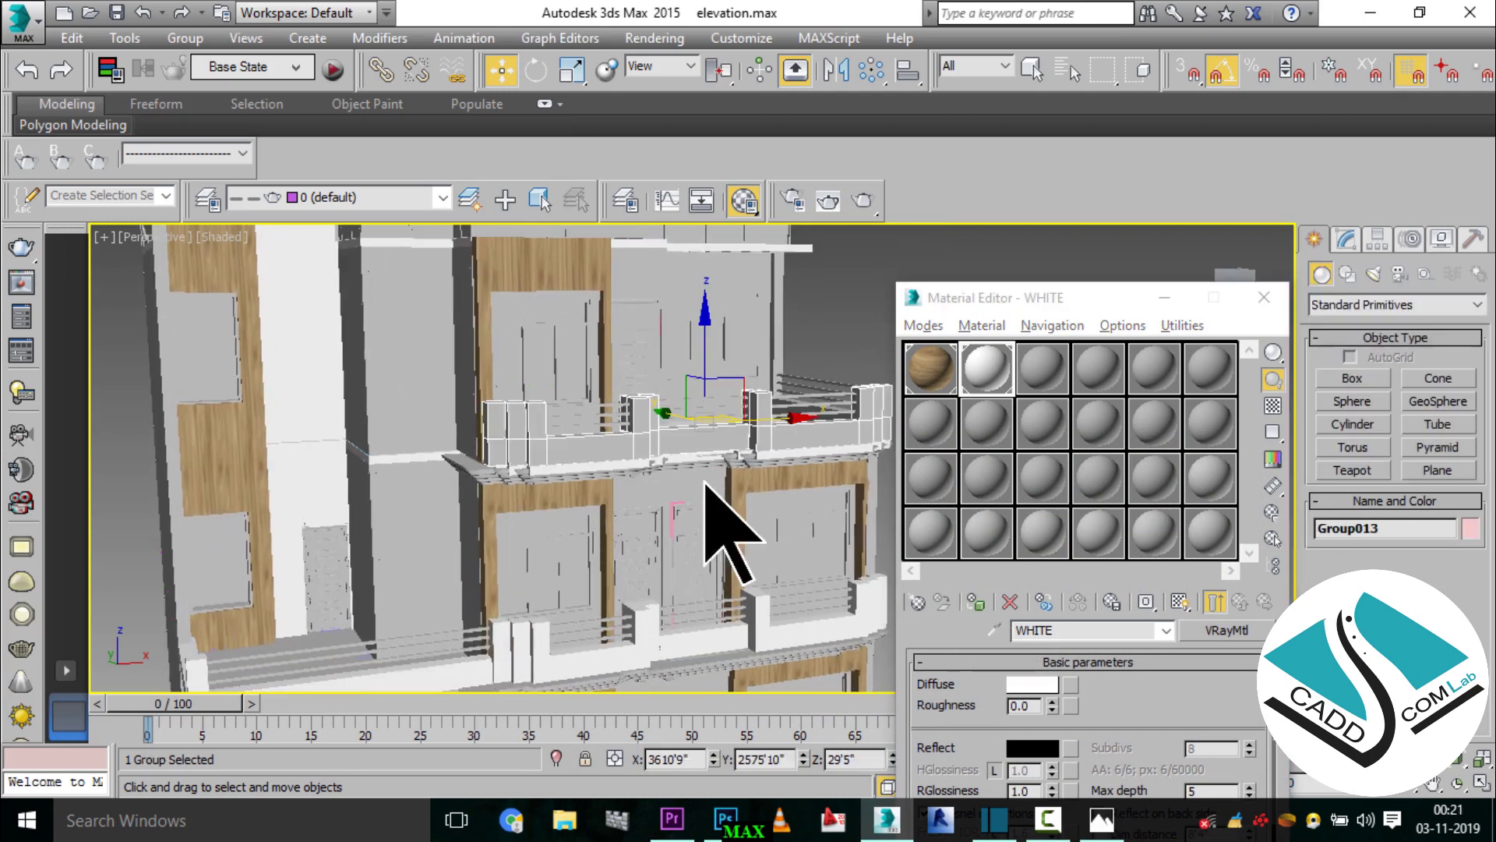
left_click(976, 602)
- Apply WHITE to another parapet group and bring up reference render 123.jpg
mouse_move(718, 518)
middle_mouse_down("alt")
mouse_move(685, 535)
mouse_move(551, 535)
mouse_move(499, 487)
mouse_move(981, 372)
middle_mouse_up("alt")
left_click(976, 602)
scroll(584, 320, "up", 3)
scroll(595, 456, "up", 3)
left_click(594, 456)
mouse_move(595, 456)
middle_mouse_down("alt")
mouse_move(678, 395)
mouse_move(545, 366)
middle_mouse_up("alt")
left_click(1100, 820)
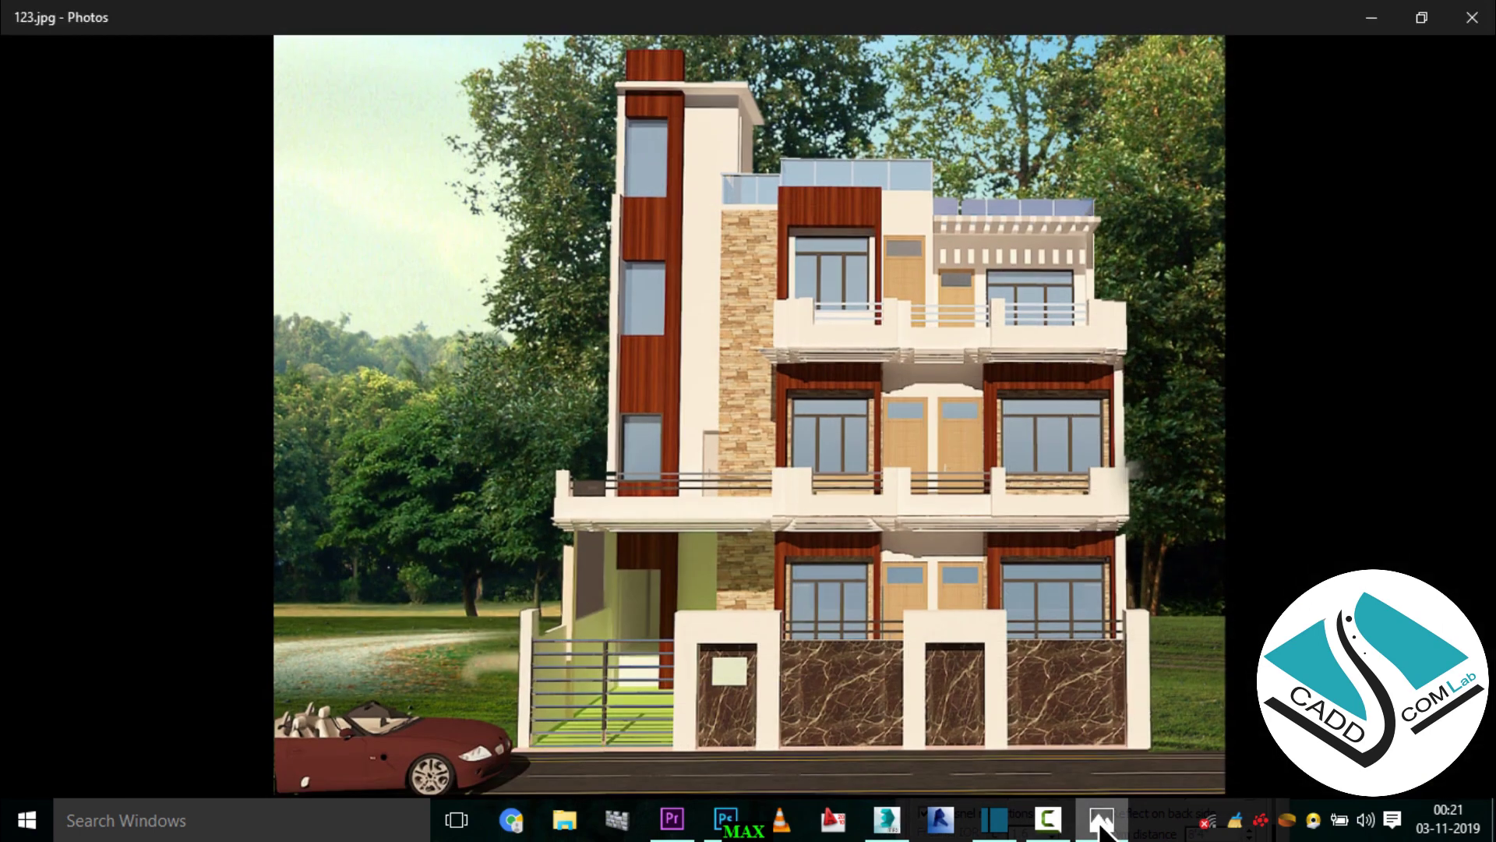
- Return to the model and select the two white Loft ledges on the façade
left_click(1097, 822)
left_click(648, 328)
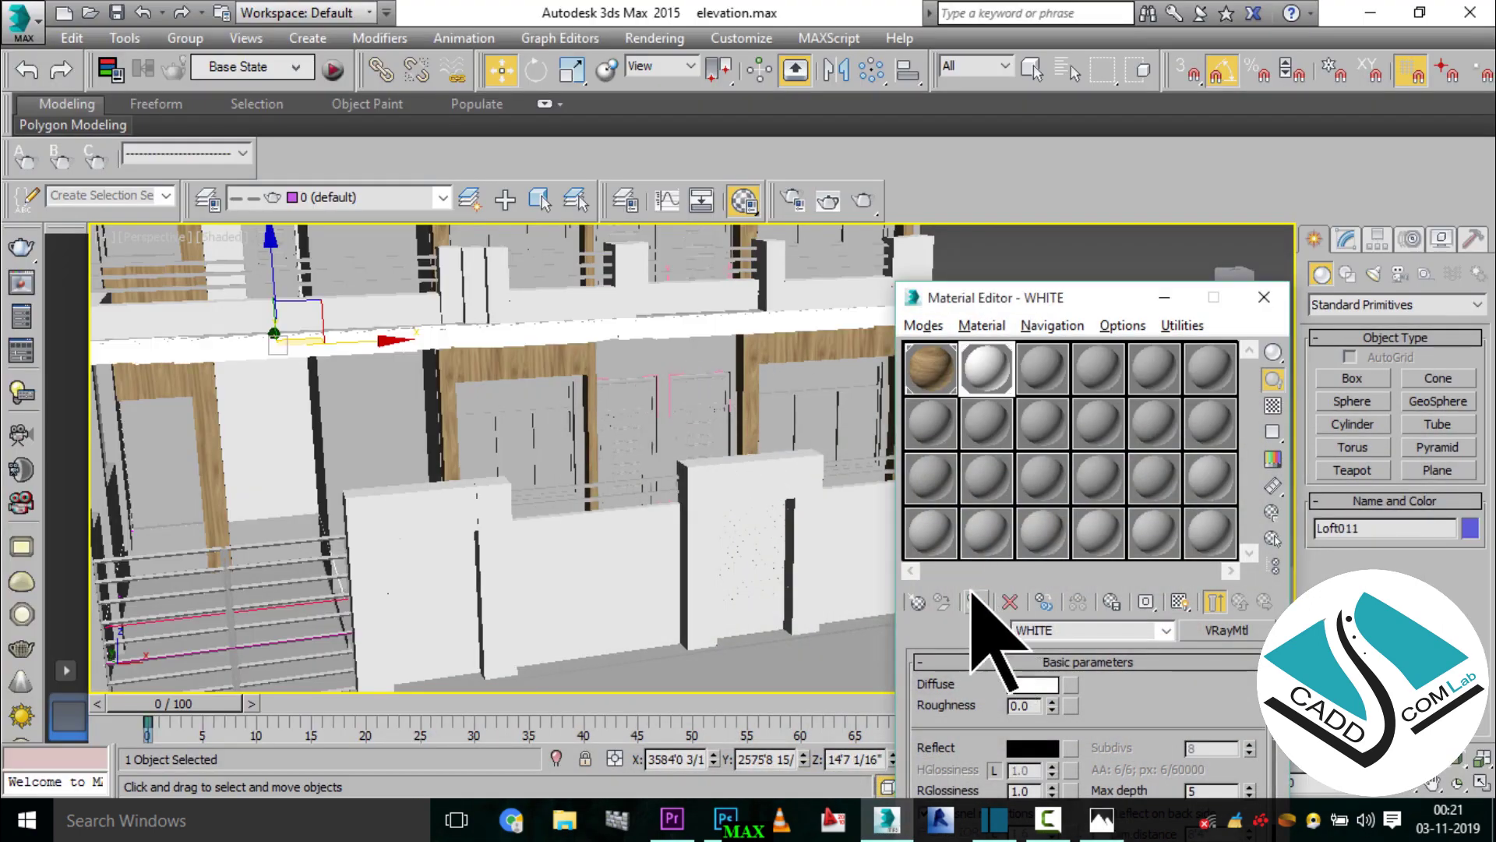
left_click(711, 618)
middle_click_drag(711, 619, 828, 334, "alt")
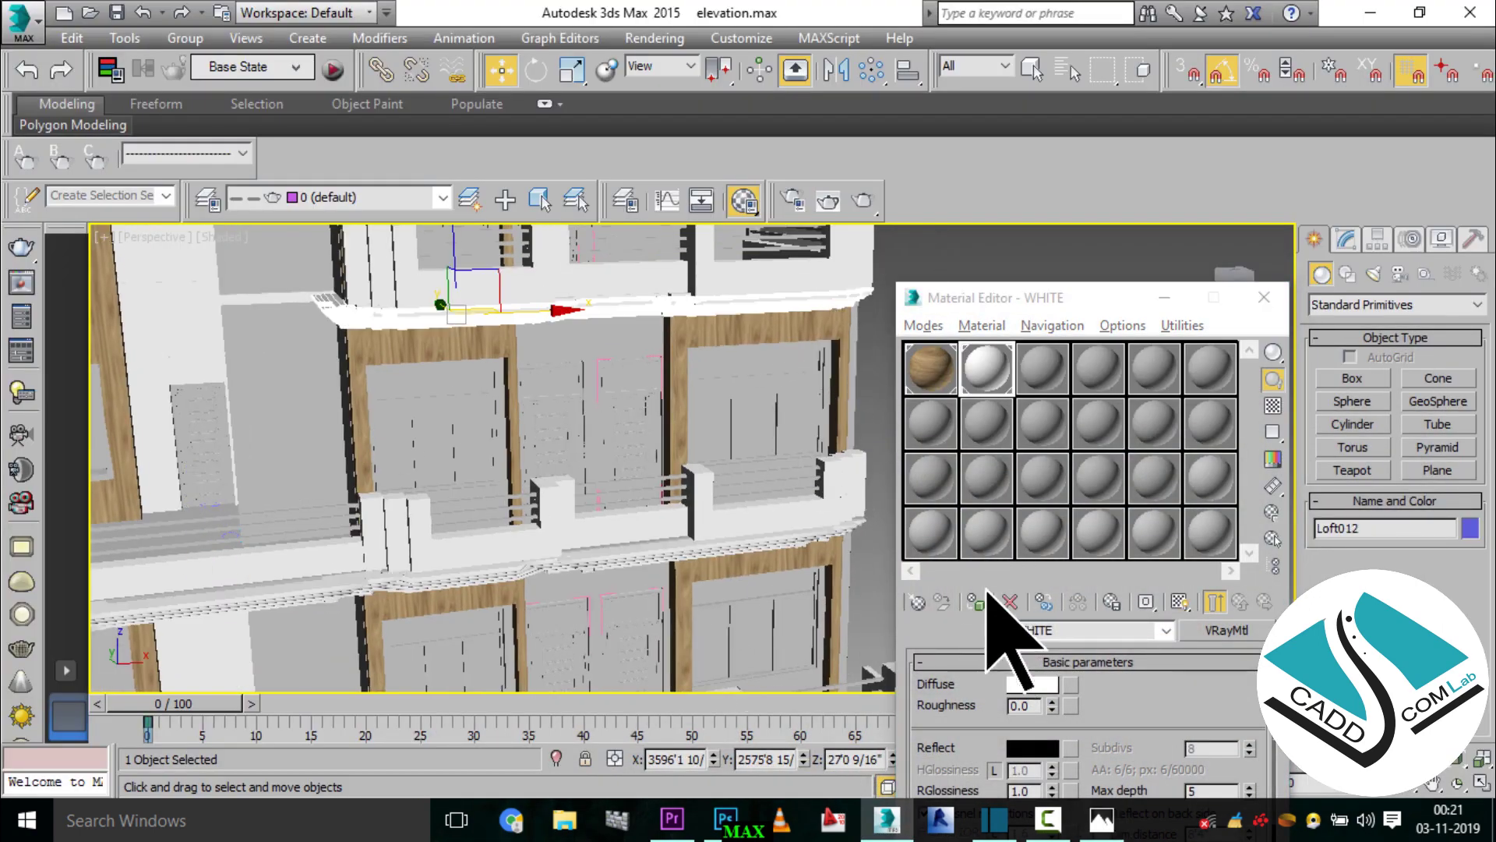
left_click(1100, 820)
left_click(1101, 820)
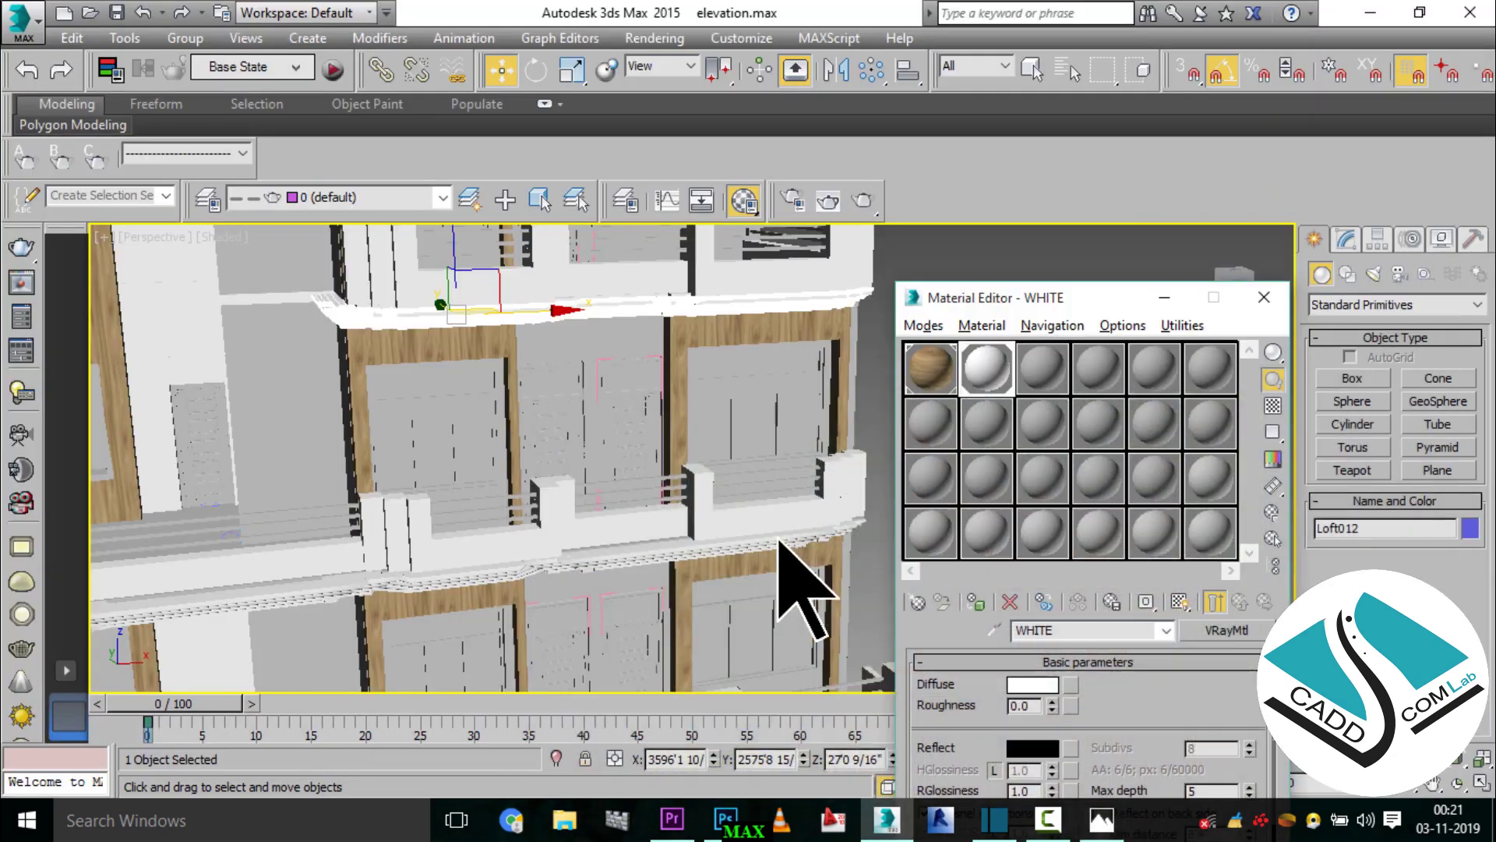
- Check that the lower, upper, balcony-side and wooden-panel walls carry the WHITE material
middle_click_drag(659, 601, 664, 484)
left_click(665, 484)
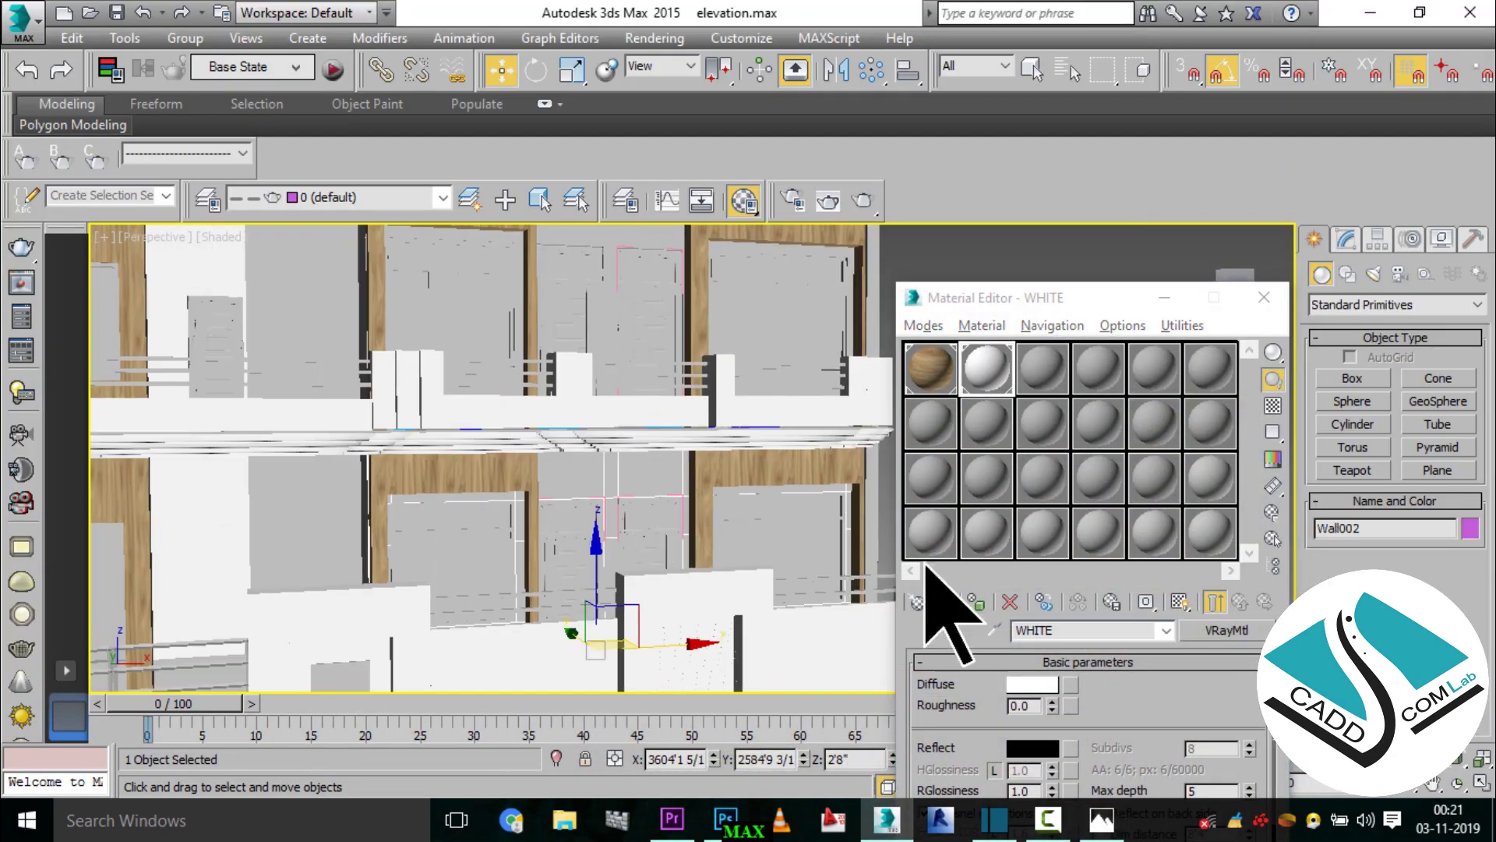
middle_click_drag(601, 334, 594, 577, "alt")
left_click(595, 639)
scroll(618, 594, "down", 5)
scroll(647, 483, "up", 6)
left_click(671, 456)
scroll(634, 452, "down", 3)
mouse_move(635, 452)
middle_mouse_down("alt")
mouse_move(618, 551)
mouse_move(512, 540)
middle_mouse_up("alt")
scroll(566, 573, "up", 3)
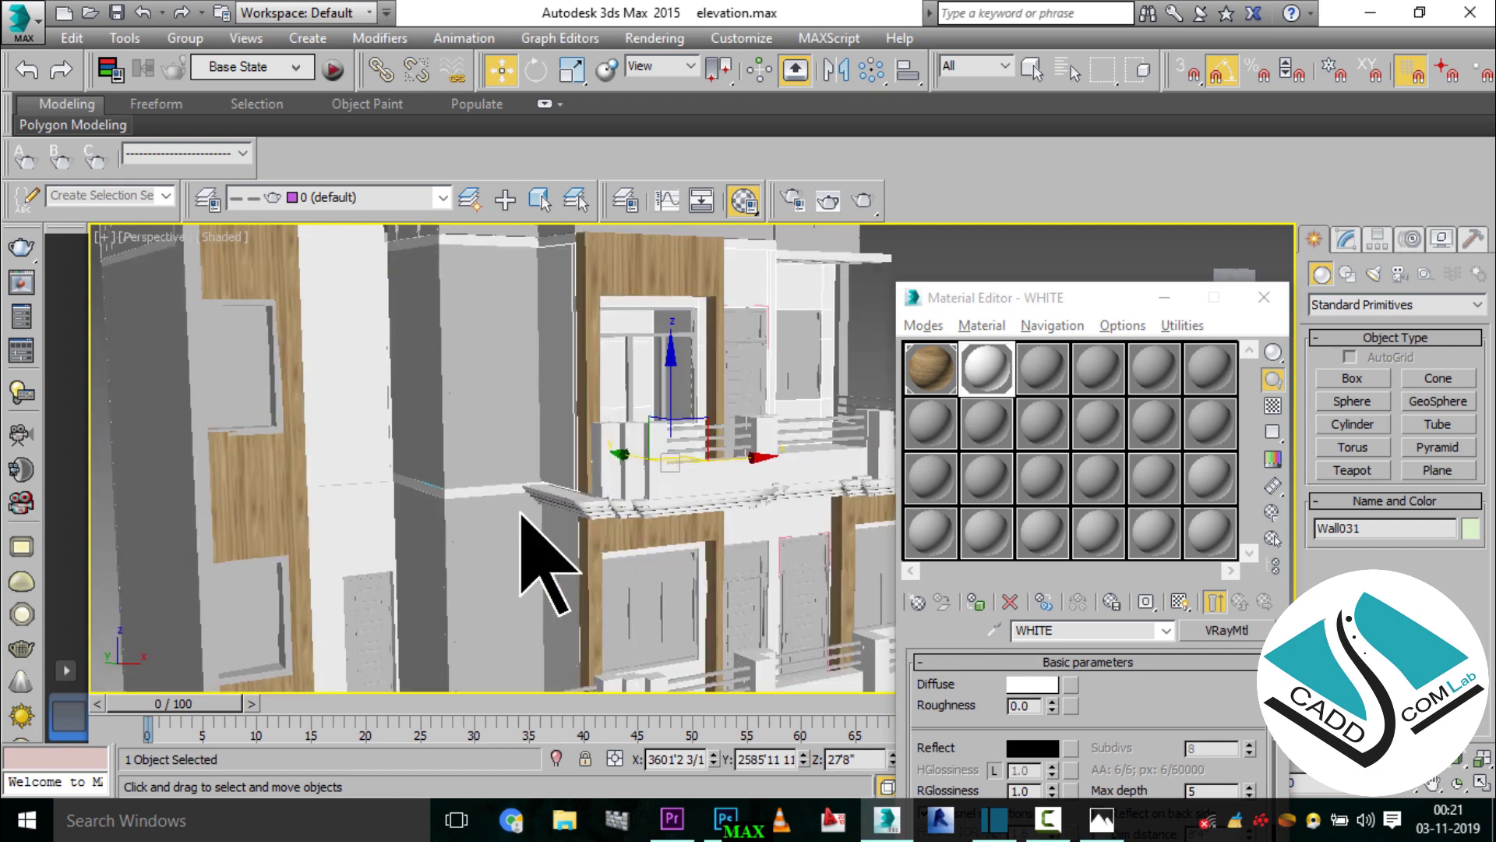
scroll(535, 518, "up", 3)
left_click(505, 421)
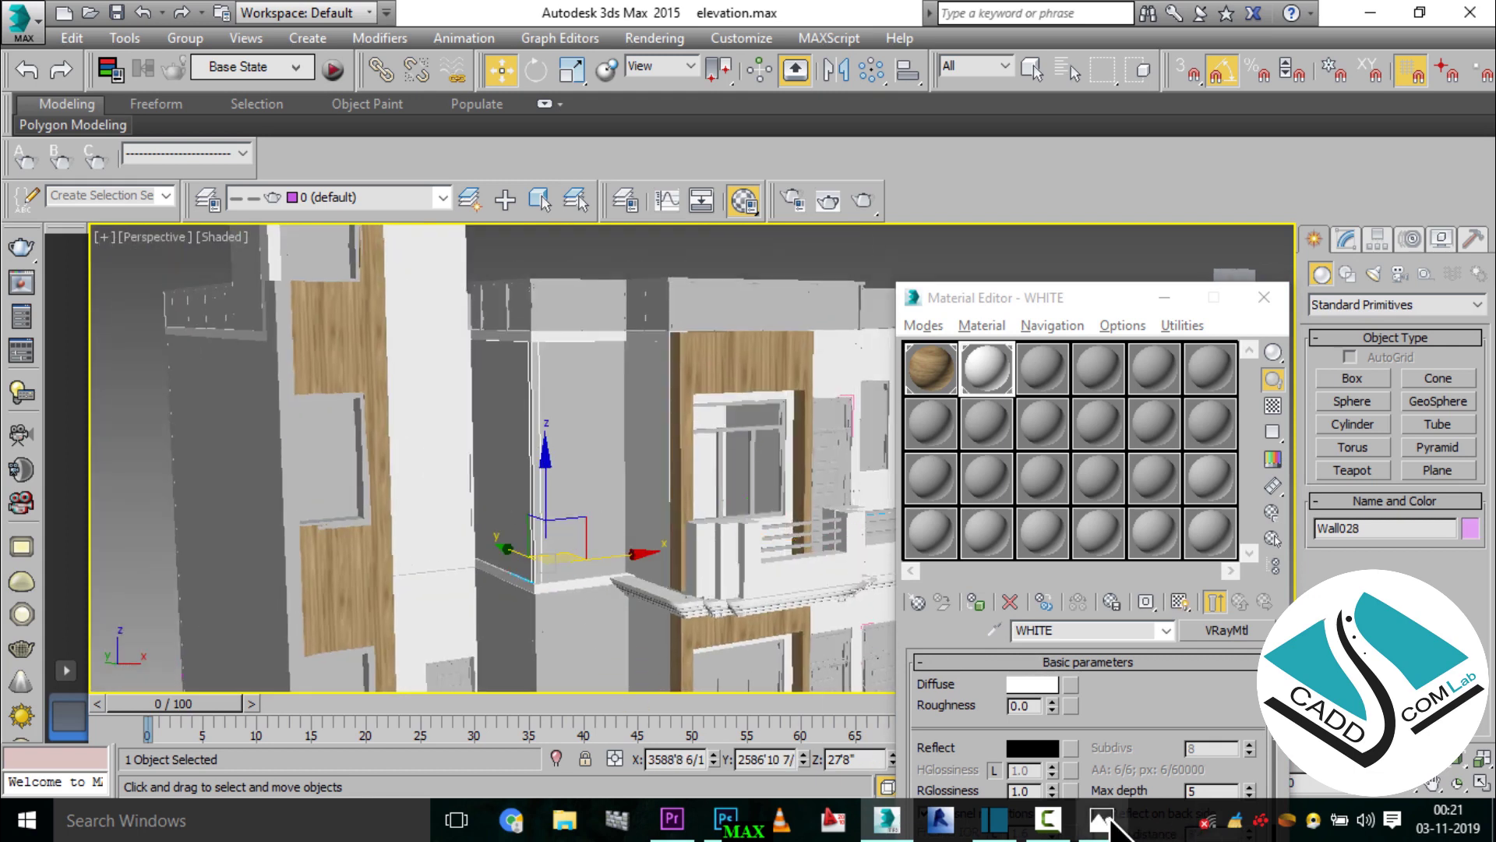
- Compare with the reference, then check the walls near the gate and the upper left wall
left_click(1110, 820)
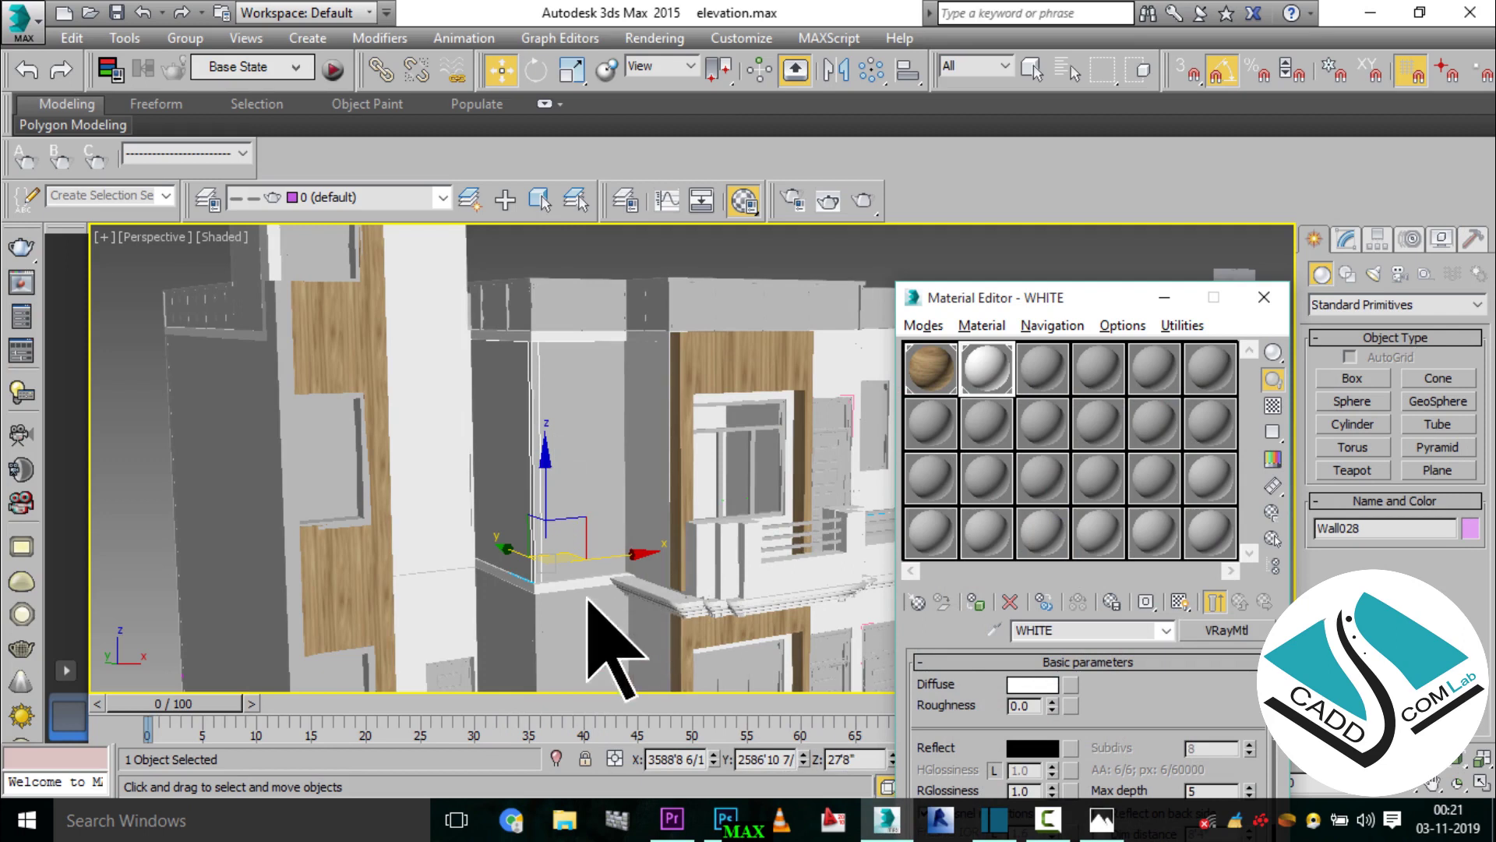
middle_click_drag(495, 507, 520, 357)
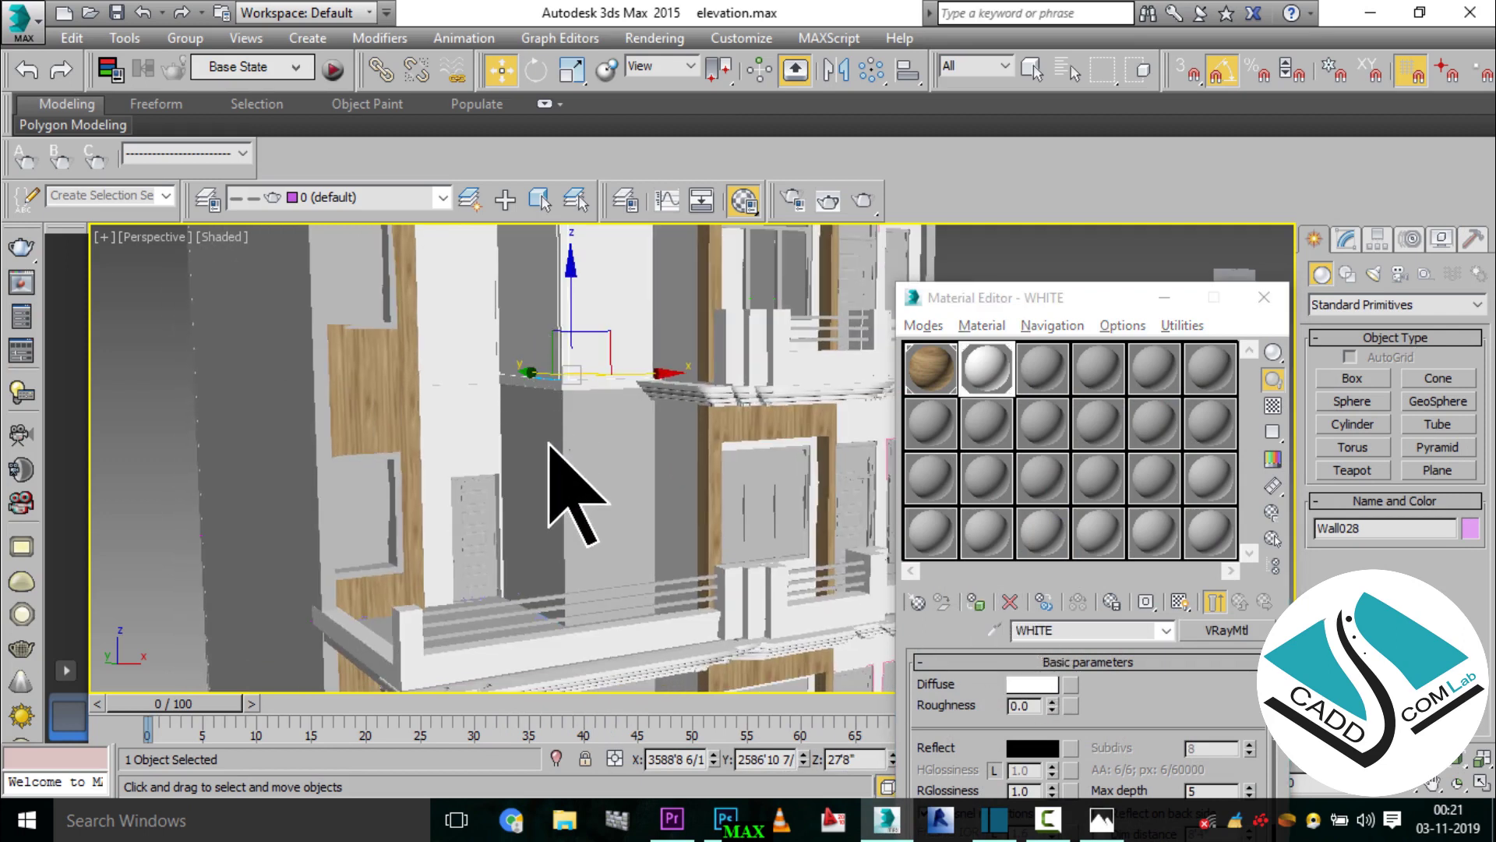
middle_click_drag(549, 483, 541, 394)
middle_click_drag(534, 608, 530, 483)
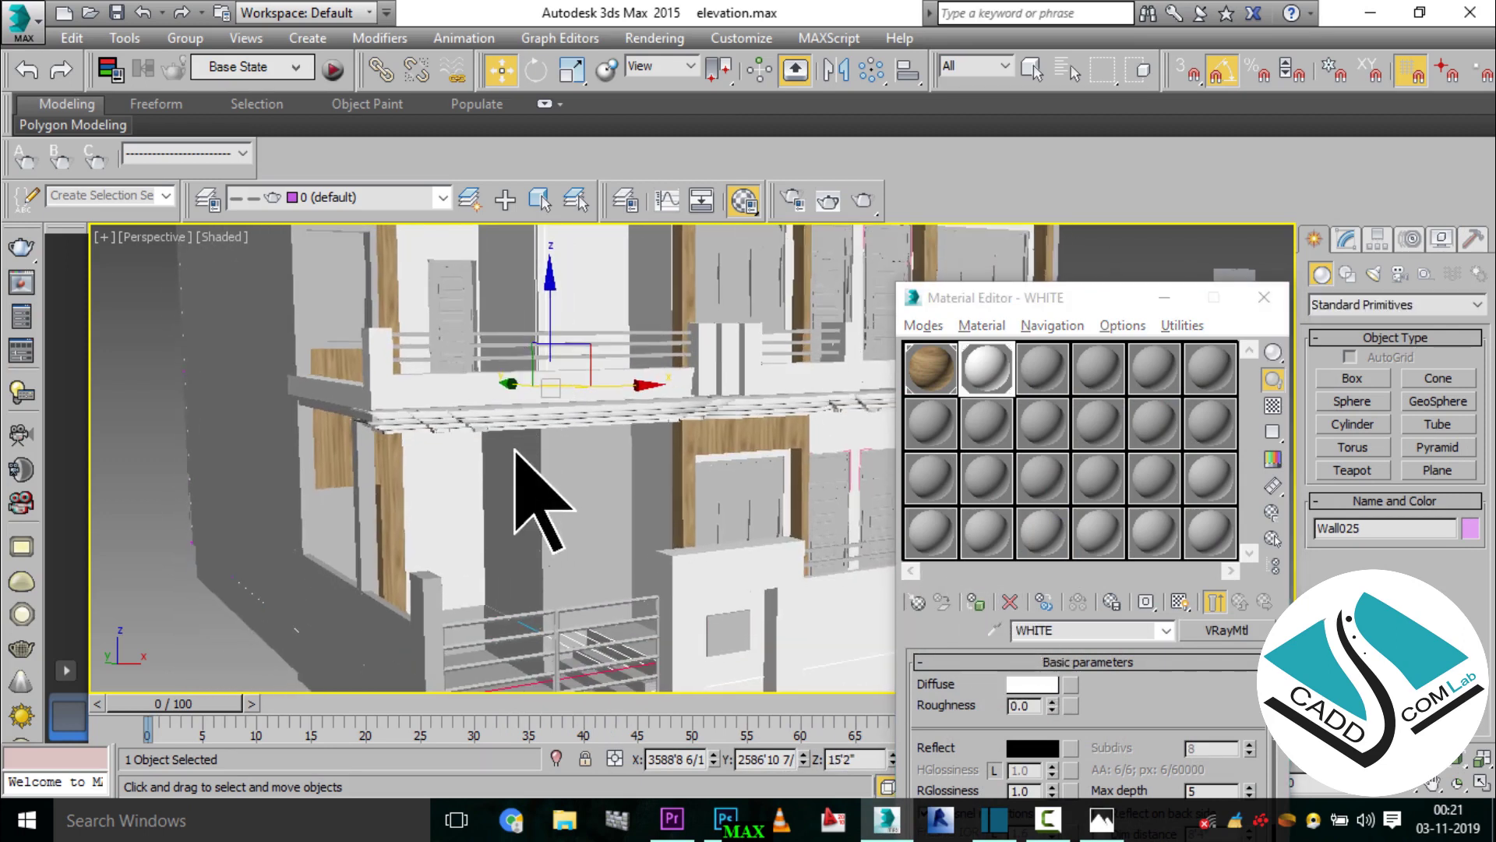
scroll(568, 534, "down", 3)
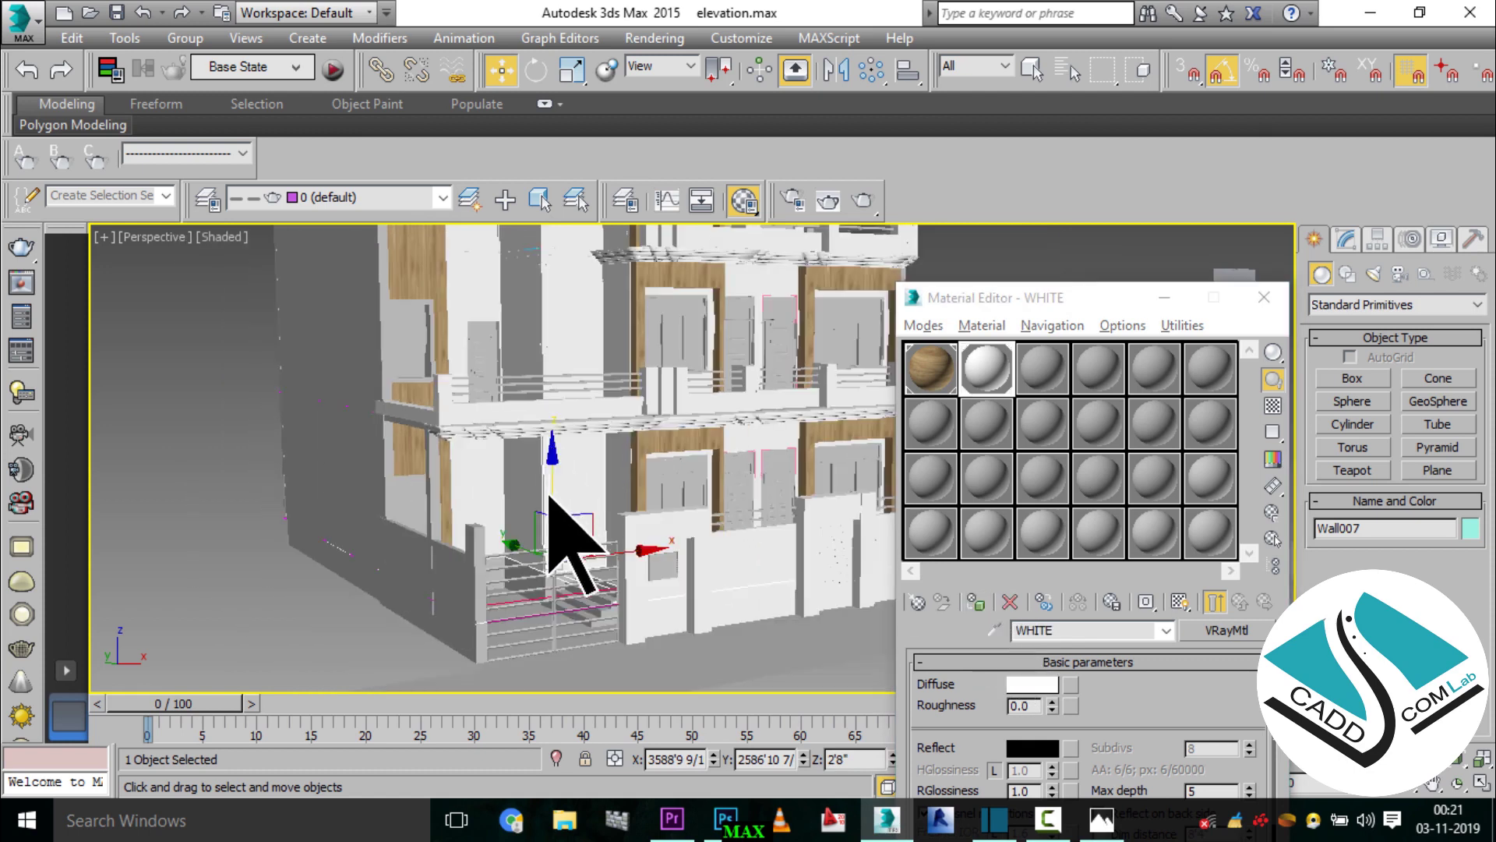
scroll(484, 608, "up", 3)
left_click(460, 584)
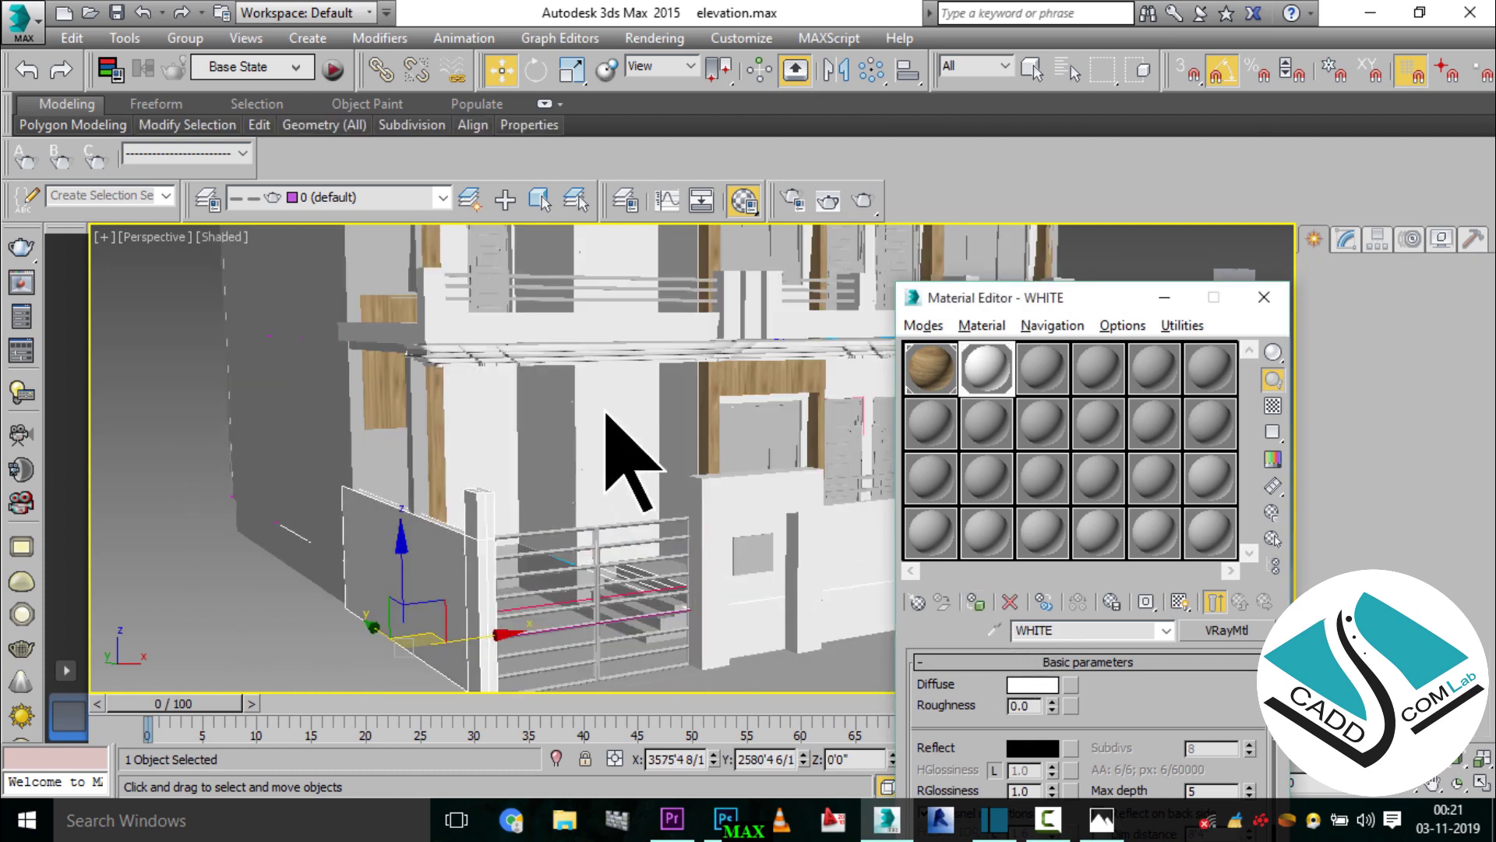
middle_click_drag(643, 470, 668, 601)
scroll(667, 601, "up", 3)
left_click(222, 409)
scroll(494, 594, "down", 3)
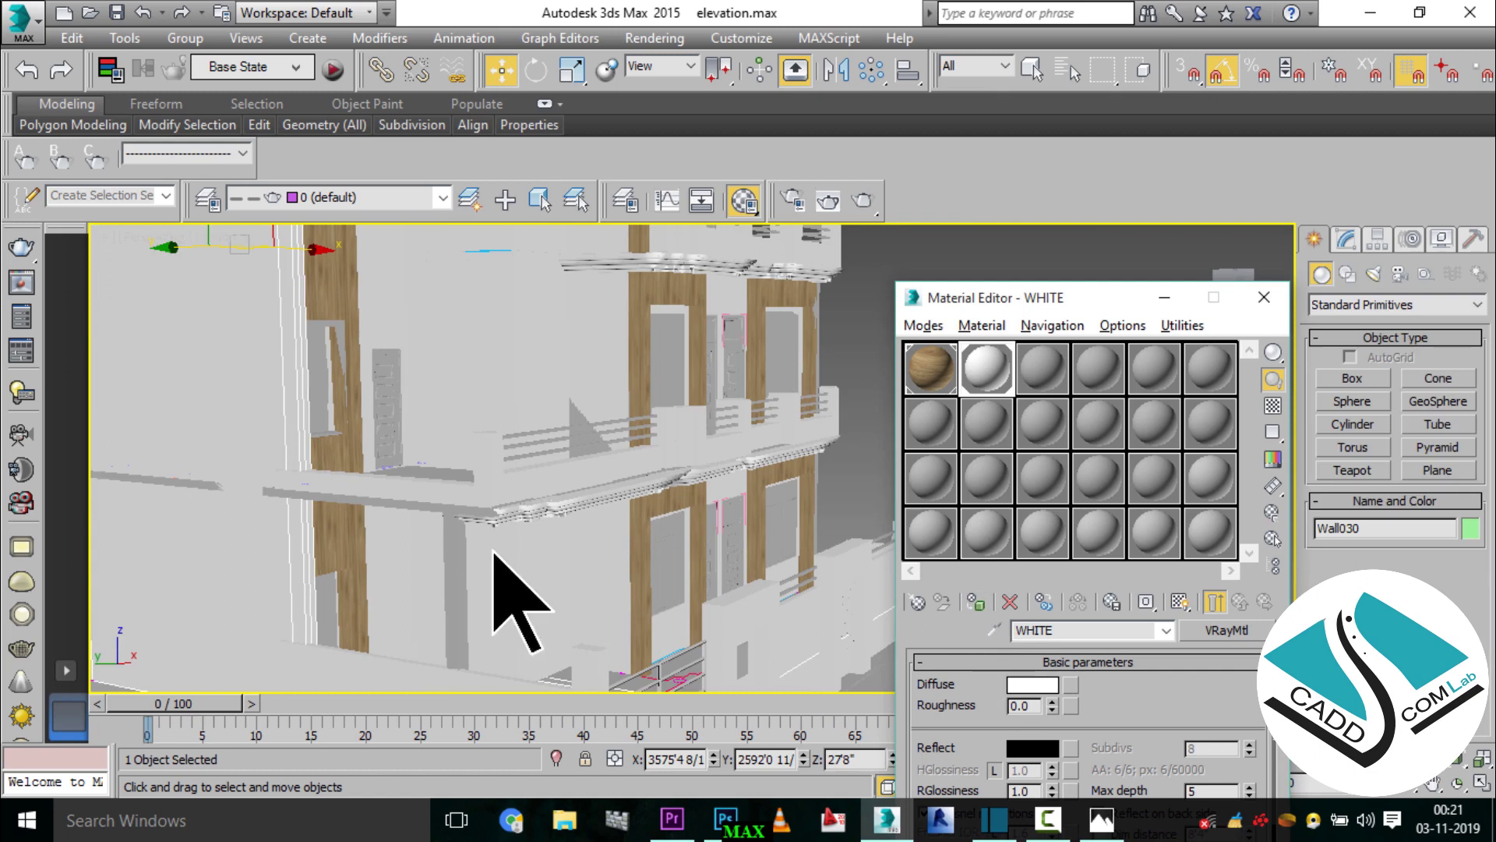
scroll(701, 535, "down", 2)
scroll(458, 535, "up", 6)
- Select the close wall section and zoom around to review the white façade
left_click(457, 535)
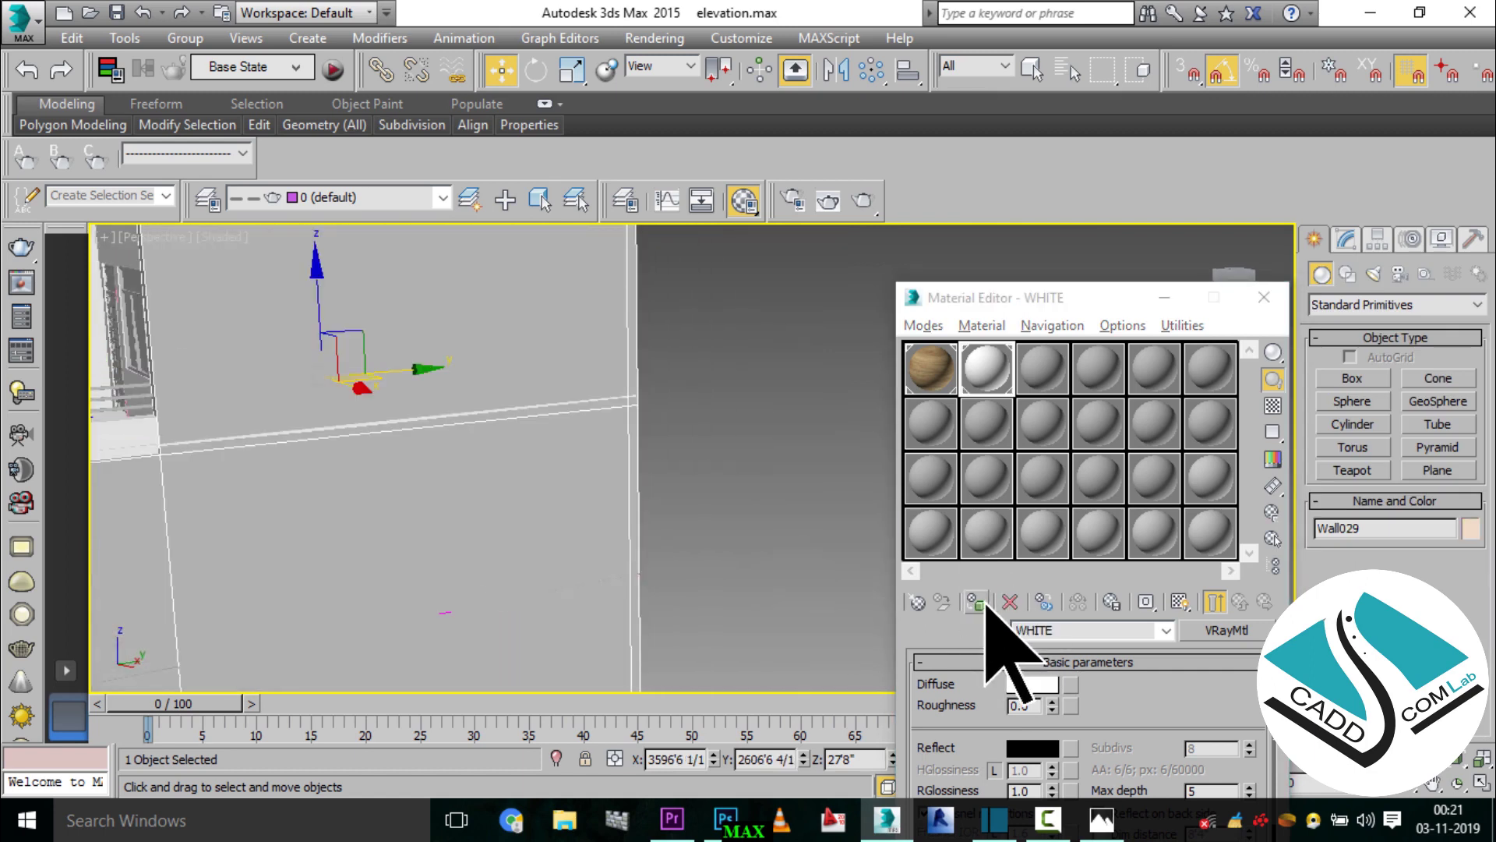
scroll(655, 551, "down", 3)
scroll(828, 568, "up", 1)
scroll(725, 425, "up", 1)
scroll(704, 451, "up", 3)
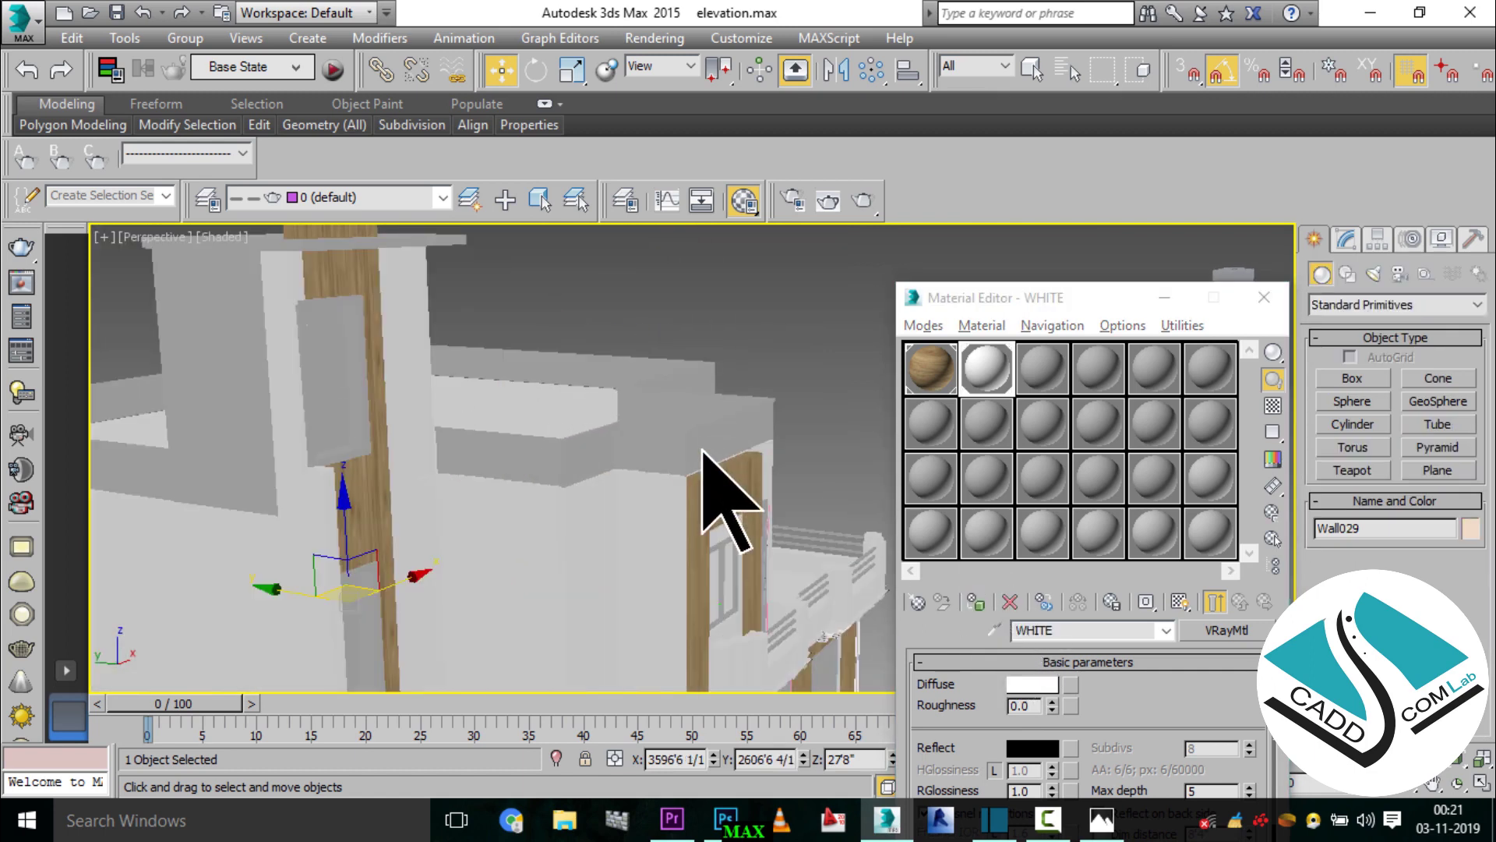
scroll(678, 484, "down", 3)
scroll(639, 507, "down", 2)
scroll(616, 437, "up", 2)
scroll(612, 425, "up", 1)
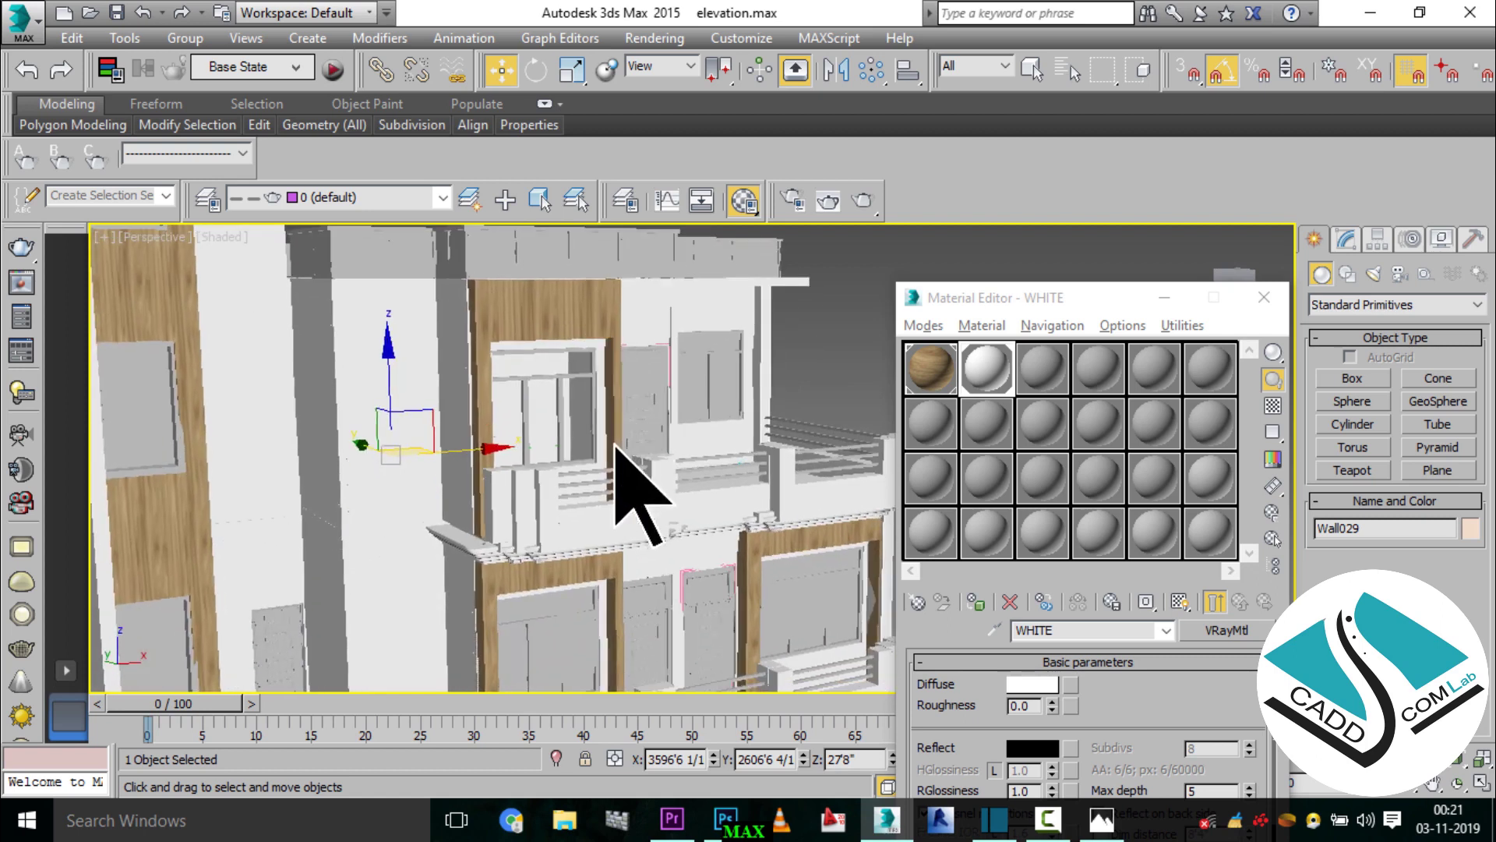
scroll(600, 420, "up", 1)
scroll(585, 418, "up", 1)
scroll(585, 367, "up", 1)
scroll(508, 390, "up", 1)
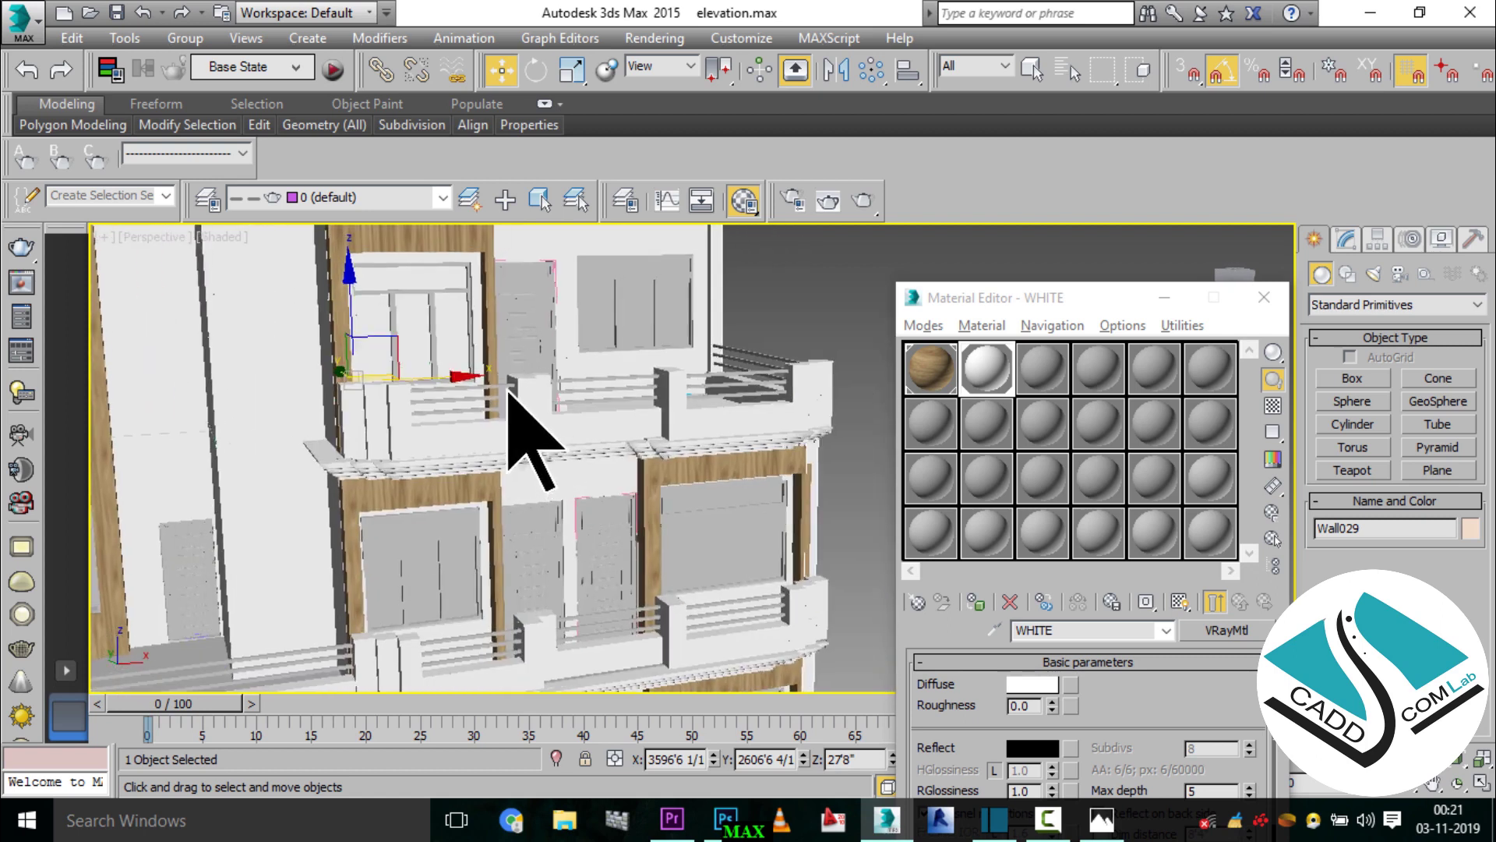
scroll(508, 389, "up", 2)
- Select all twelve balcony railing bars
left_click(536, 405)
left_click_drag(577, 450, 595, 508, "ctrl")
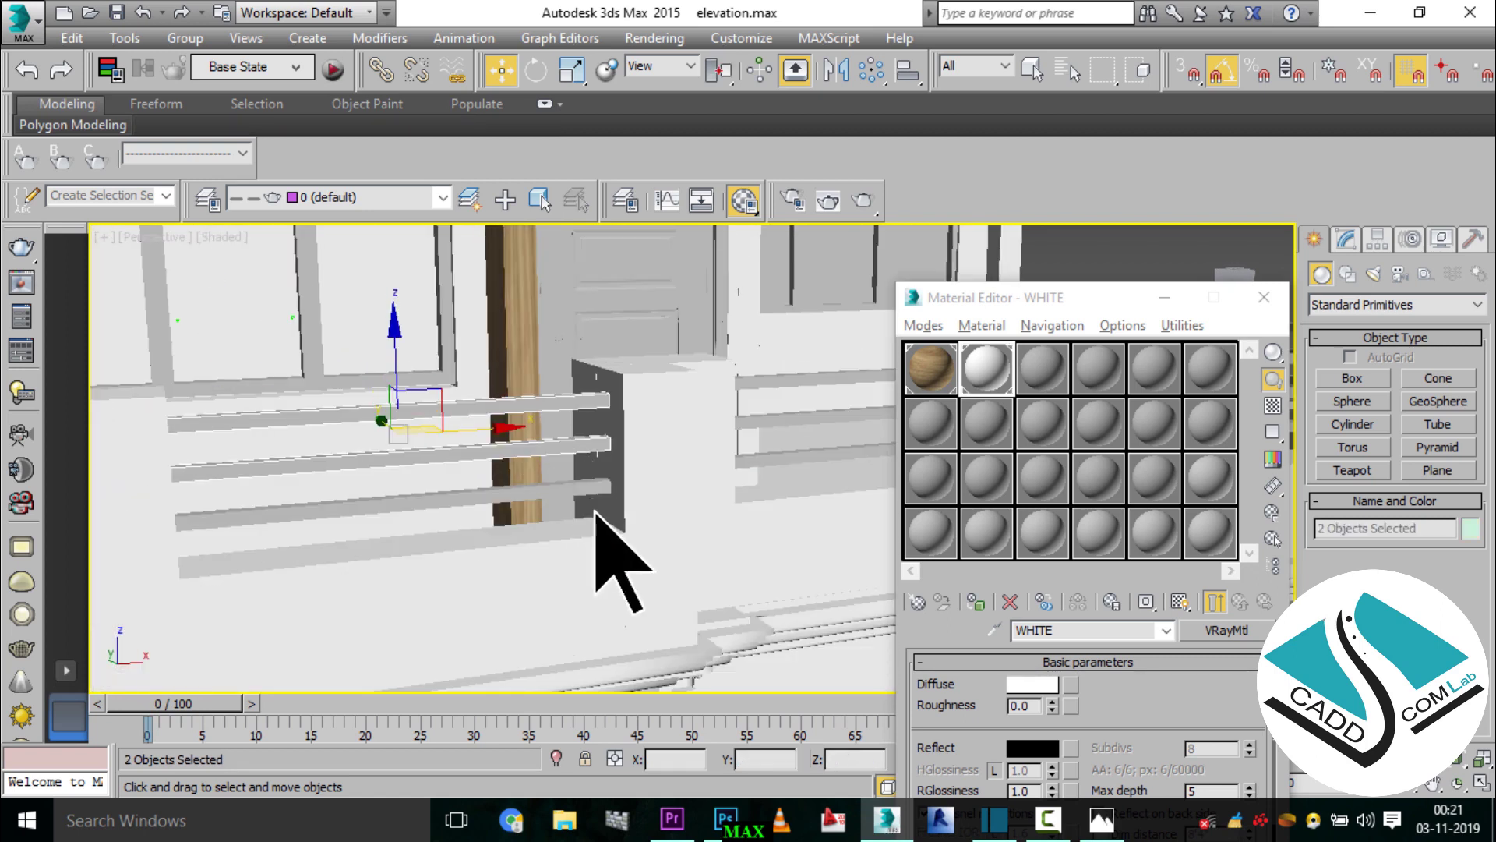
middle_click_drag(624, 478, 577, 441, "alt")
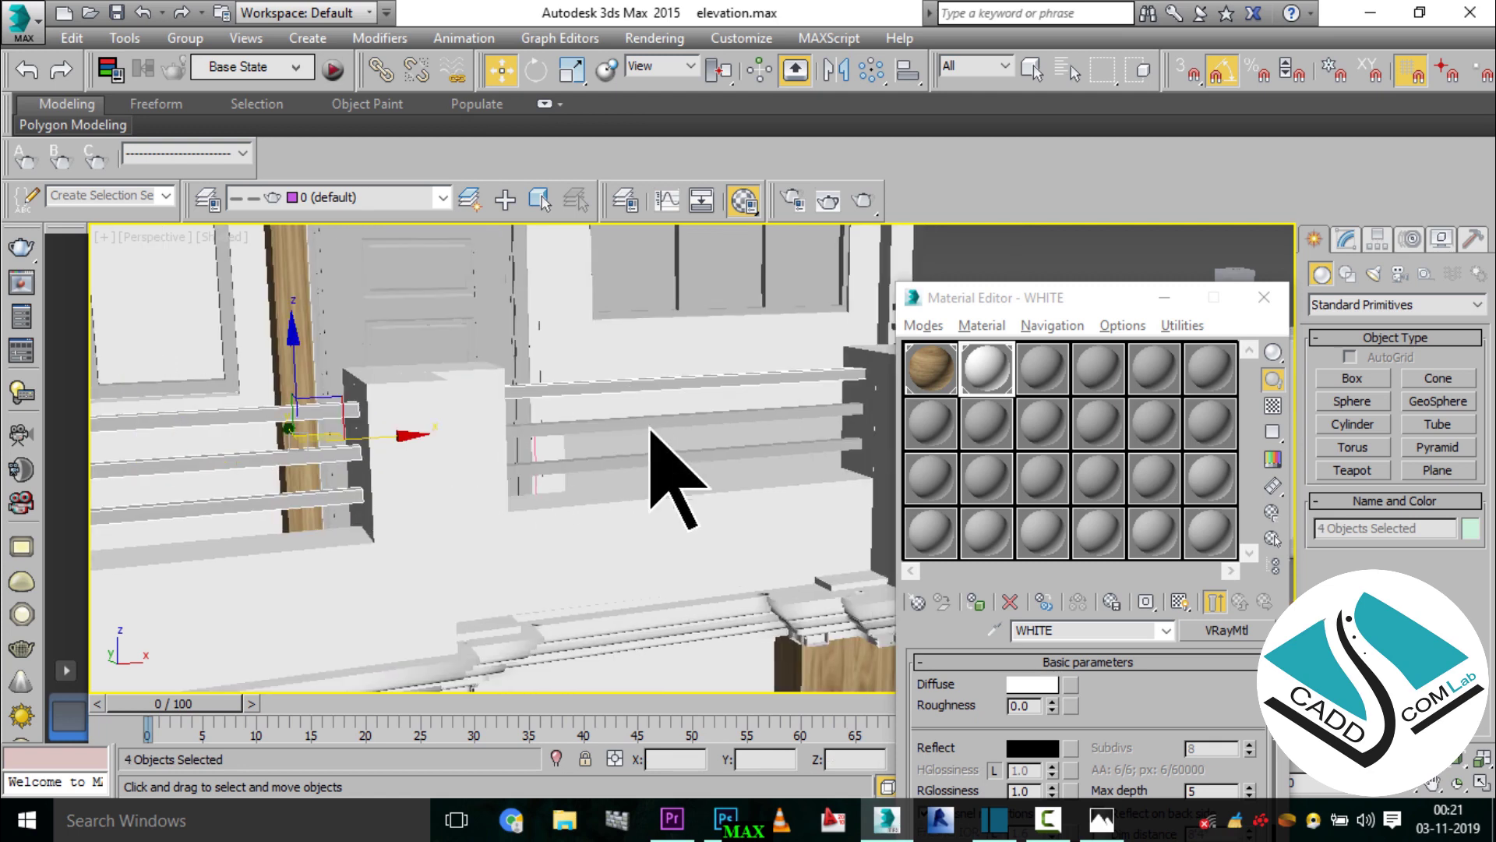
left_click(749, 419, "ctrl")
middle_click_drag(748, 419, 591, 394, "alt")
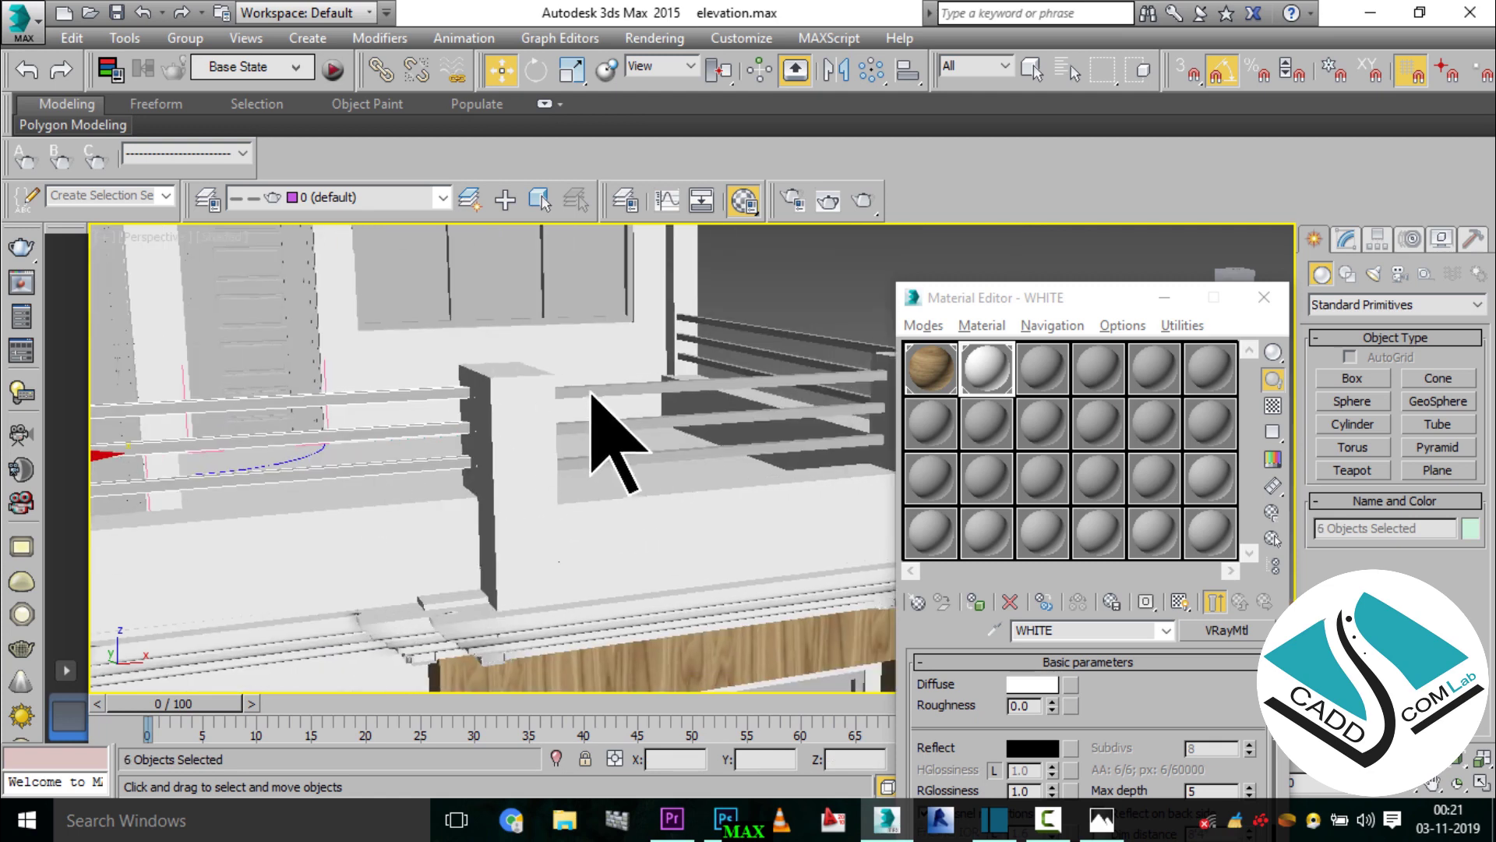
left_click(671, 420, "ctrl")
left_click(720, 383, "ctrl")
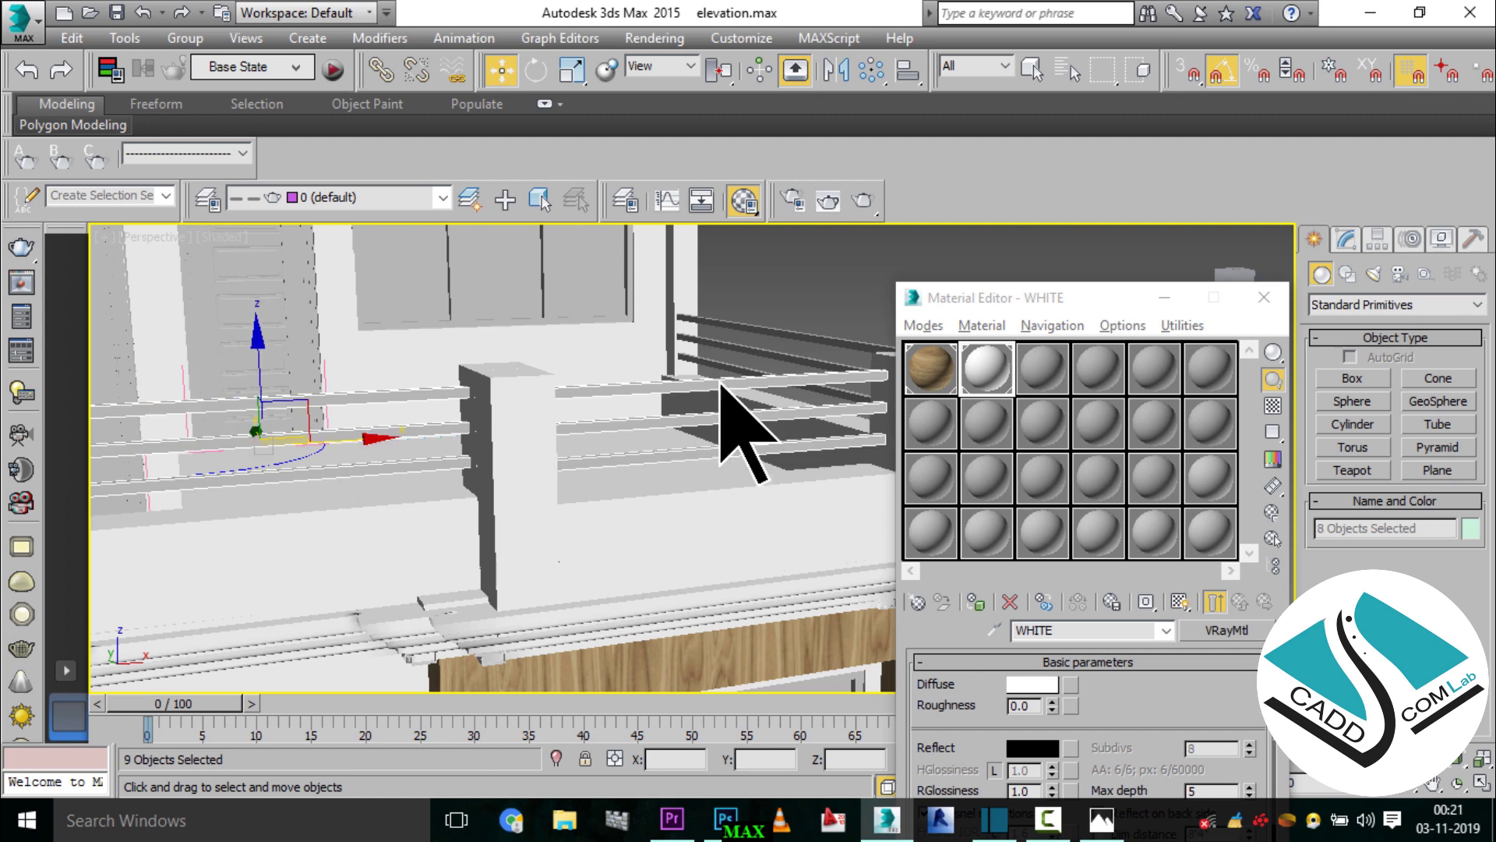
left_click(728, 344, "ctrl")
left_click(645, 400, "ctrl")
mouse_move(644, 401)
middle_mouse_down("alt")
mouse_move(619, 419)
mouse_move(657, 423)
middle_mouse_up("alt")
- Give the railings a new RAILING material with near-black diffuse RGB 13,13,13
left_click(1044, 370)
type("RAILING")
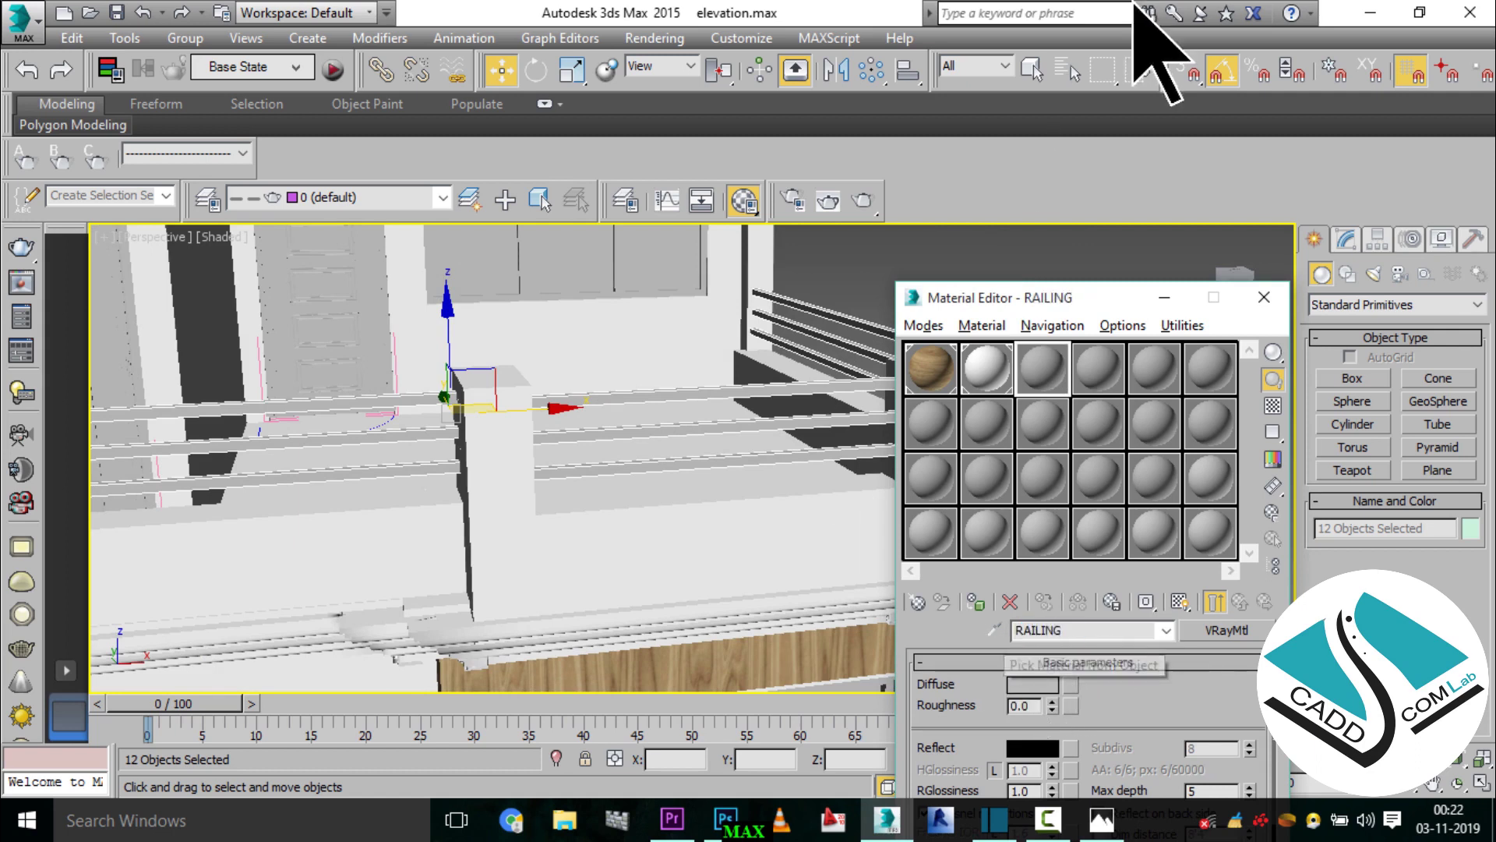
left_click_drag(1052, 298, 1111, 198)
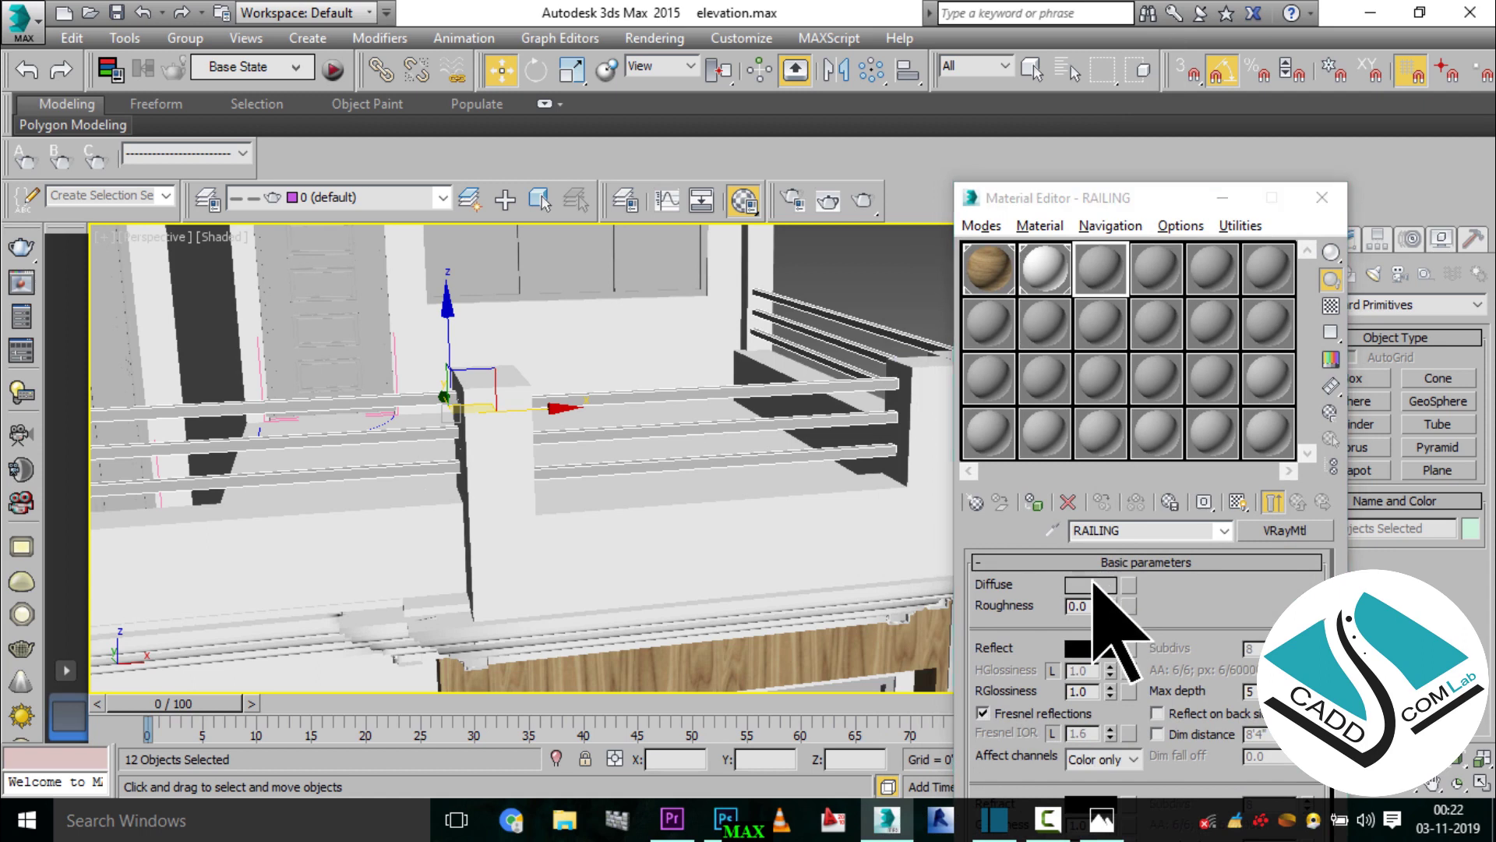
left_click(1093, 585)
left_click_drag(612, 413, 621, 337)
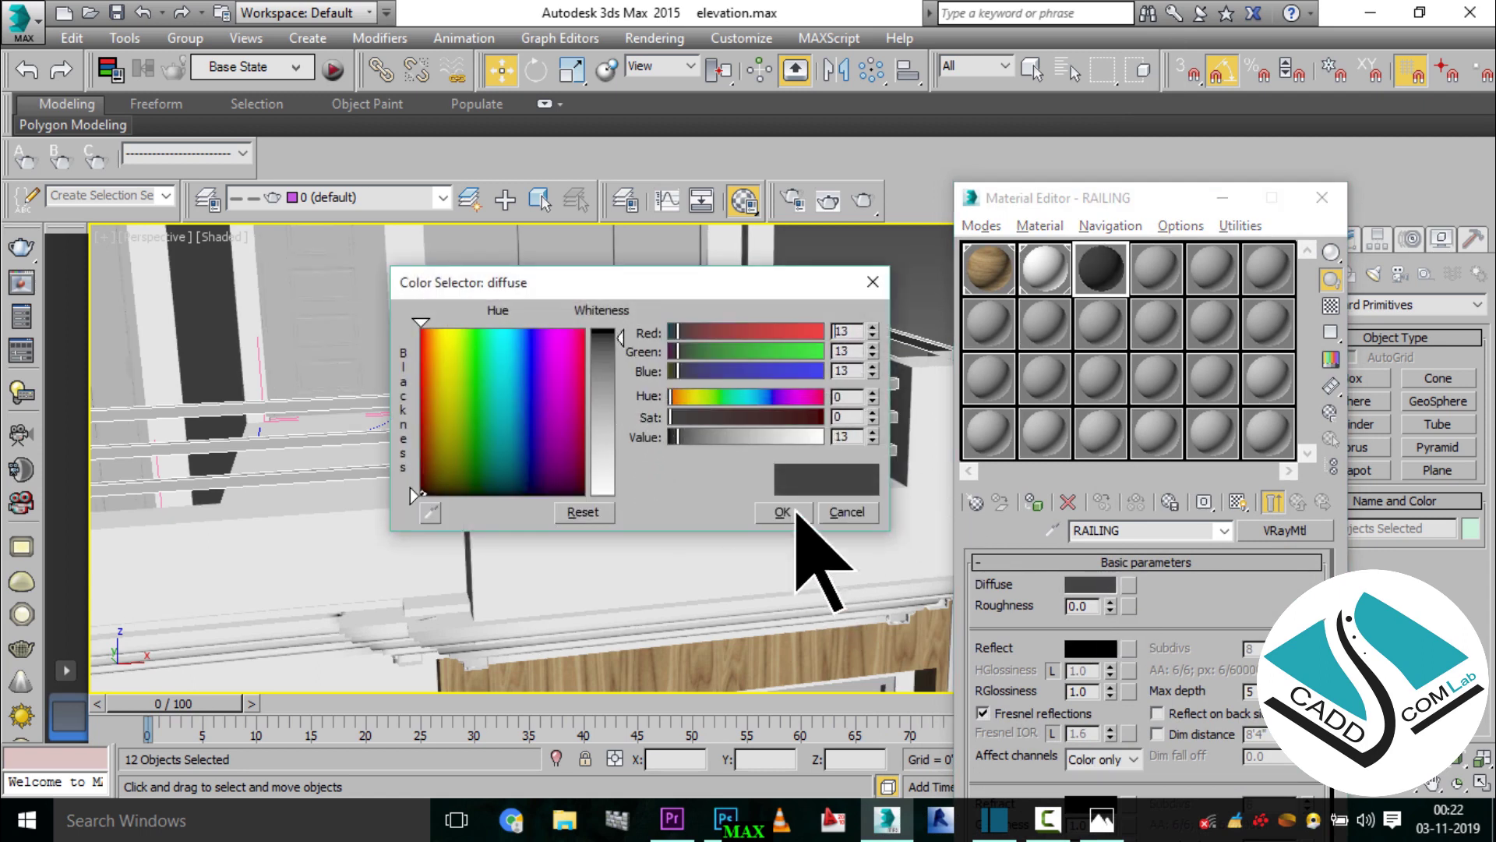
left_click(797, 515)
left_click(862, 334)
- Select the first eight remaining railing bars and assign them the RAILING material
scroll(706, 409, "down", 5)
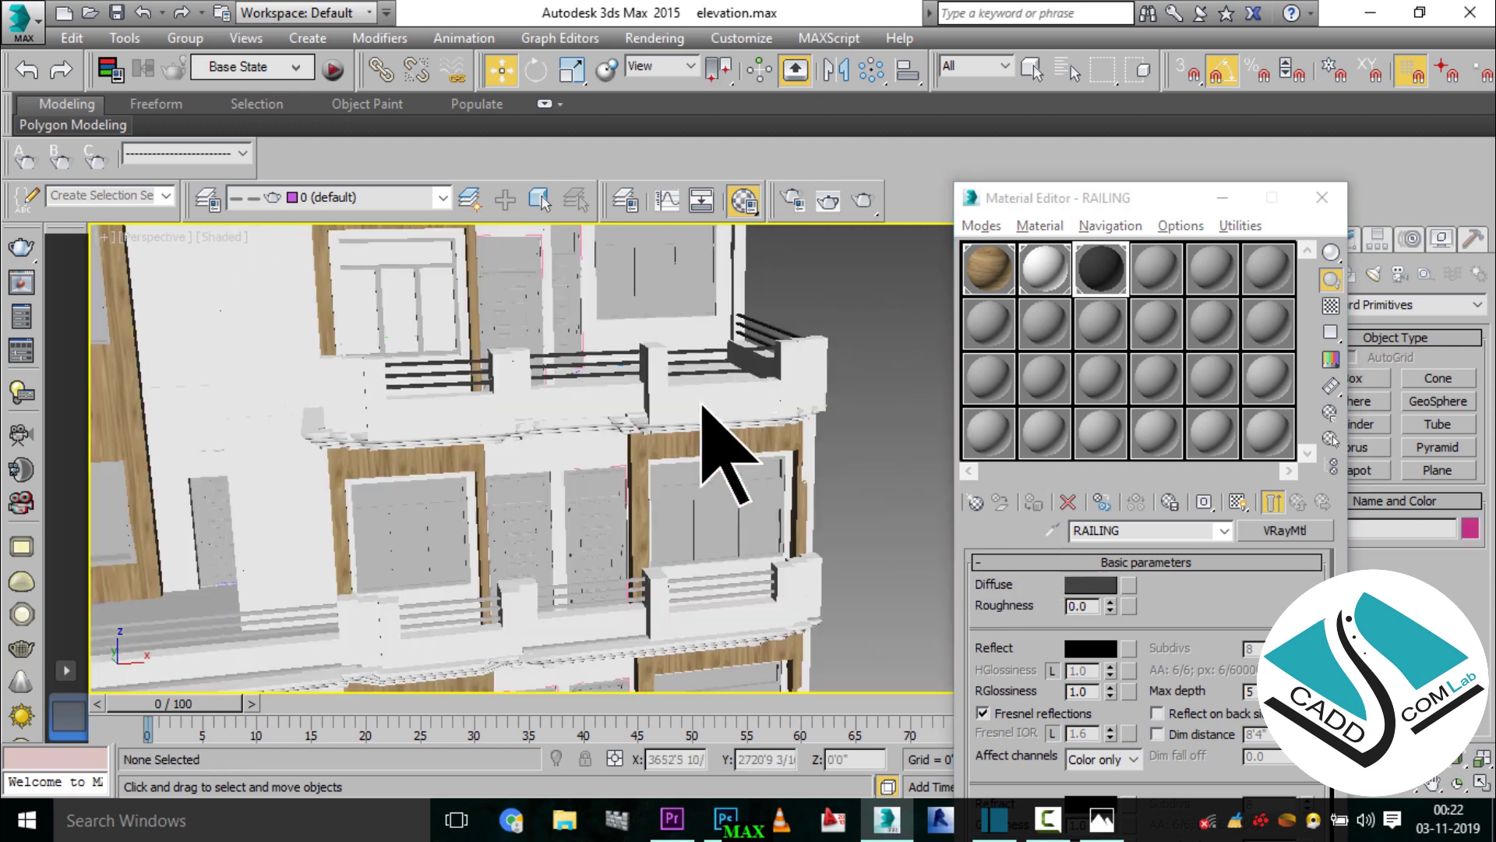
scroll(655, 351, "up", 2)
scroll(405, 456, "up", 5)
left_click(454, 425)
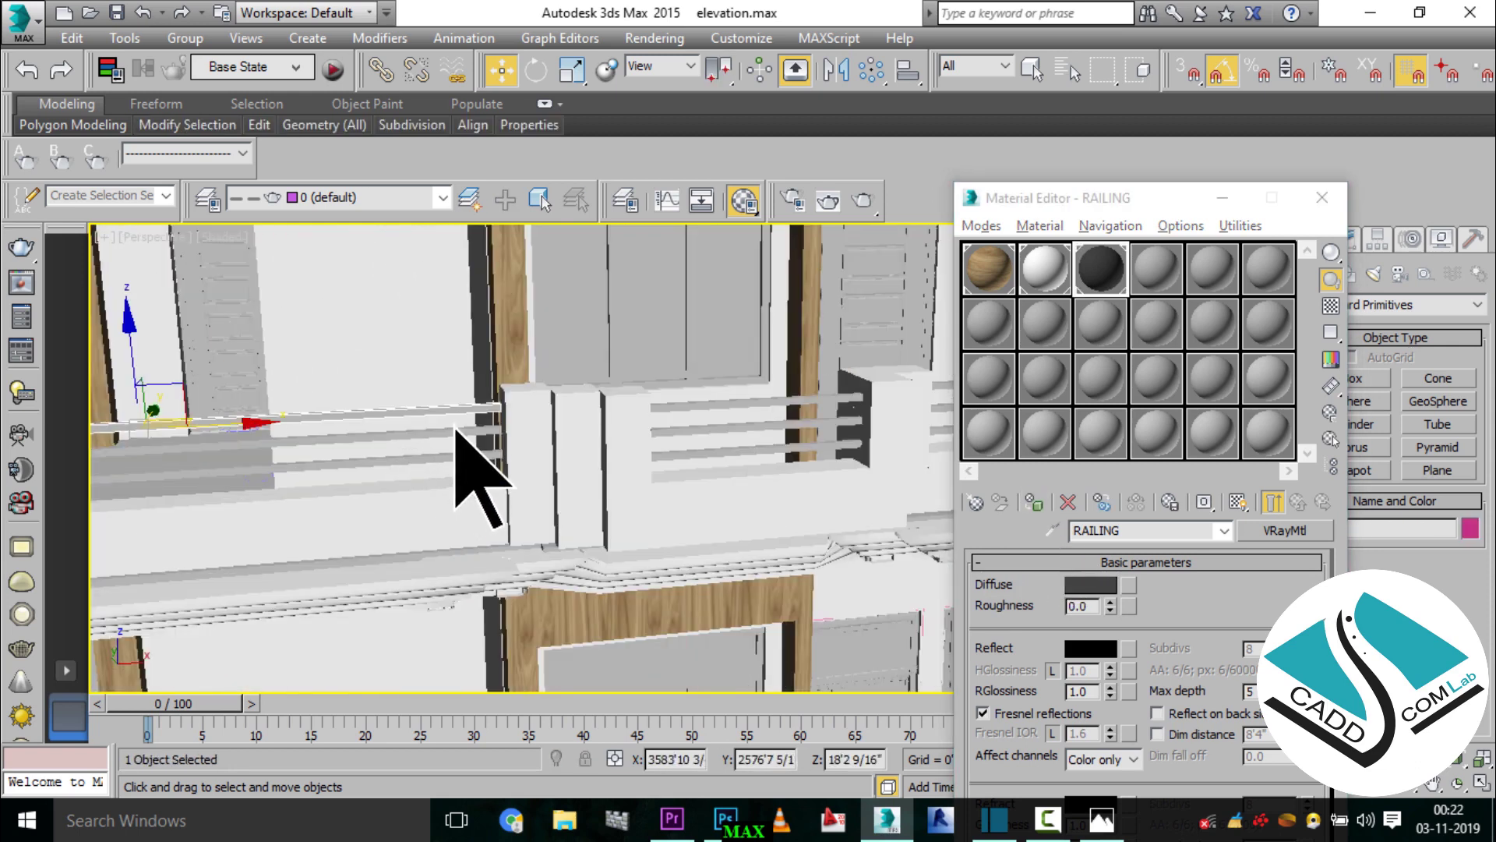
left_click(465, 458, "ctrl")
left_click(735, 436, "ctrl")
left_click(841, 434, "ctrl")
mouse_move(842, 434)
middle_mouse_down()
mouse_move(538, 436)
mouse_move(764, 388)
middle_mouse_up()
left_click(765, 407)
left_click(782, 434, "ctrl")
left_click(840, 419, "ctrl")
left_click(778, 409, "ctrl")
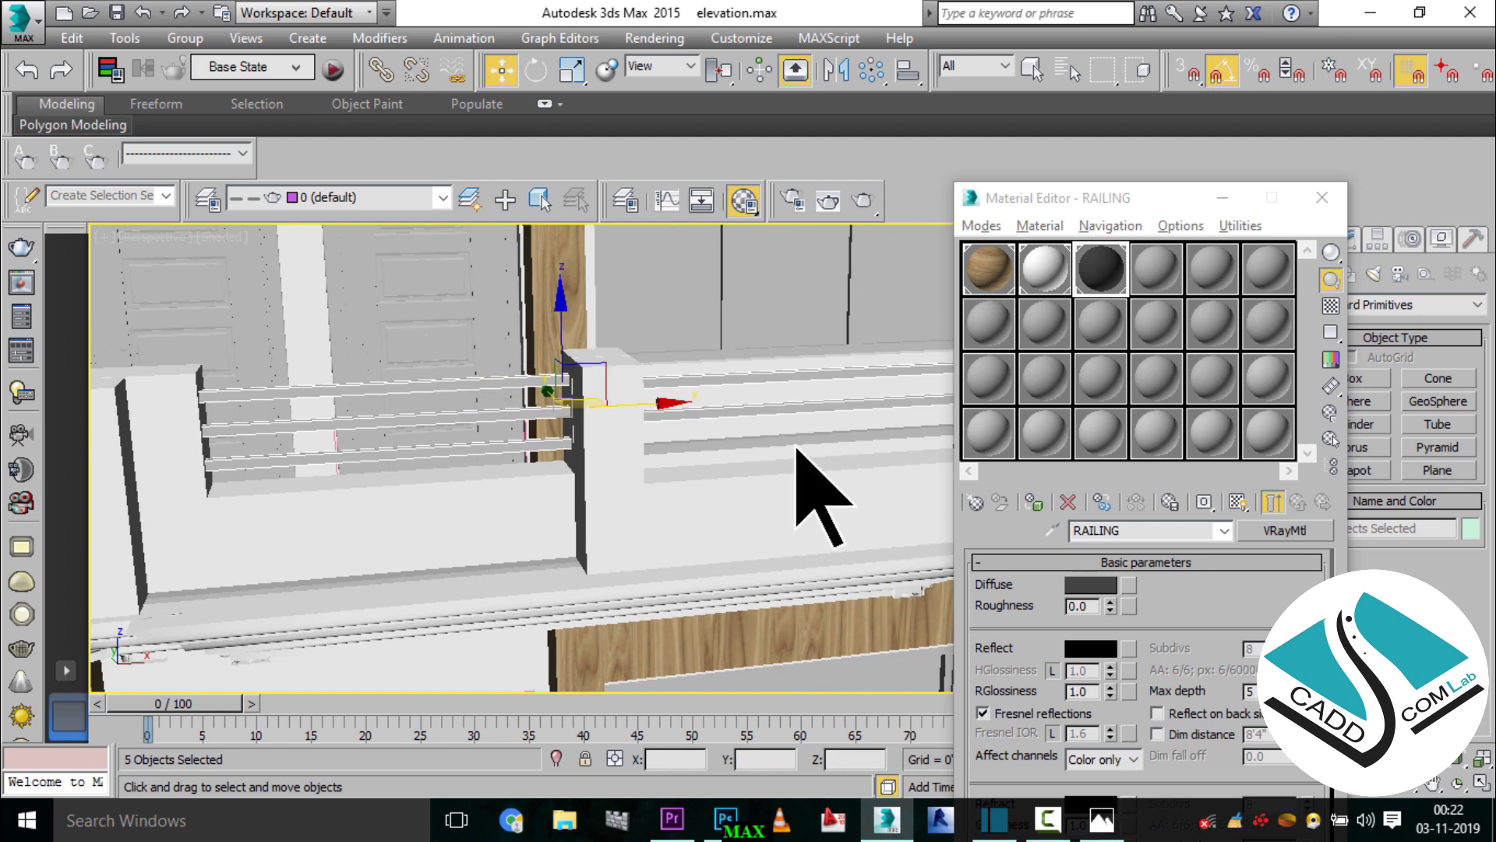
left_click(1034, 502)
- Assign RAILING to the lower railing's bars and the next railing's two bars
middle_click_drag(670, 468, 468, 467)
left_click(601, 425, "ctrl")
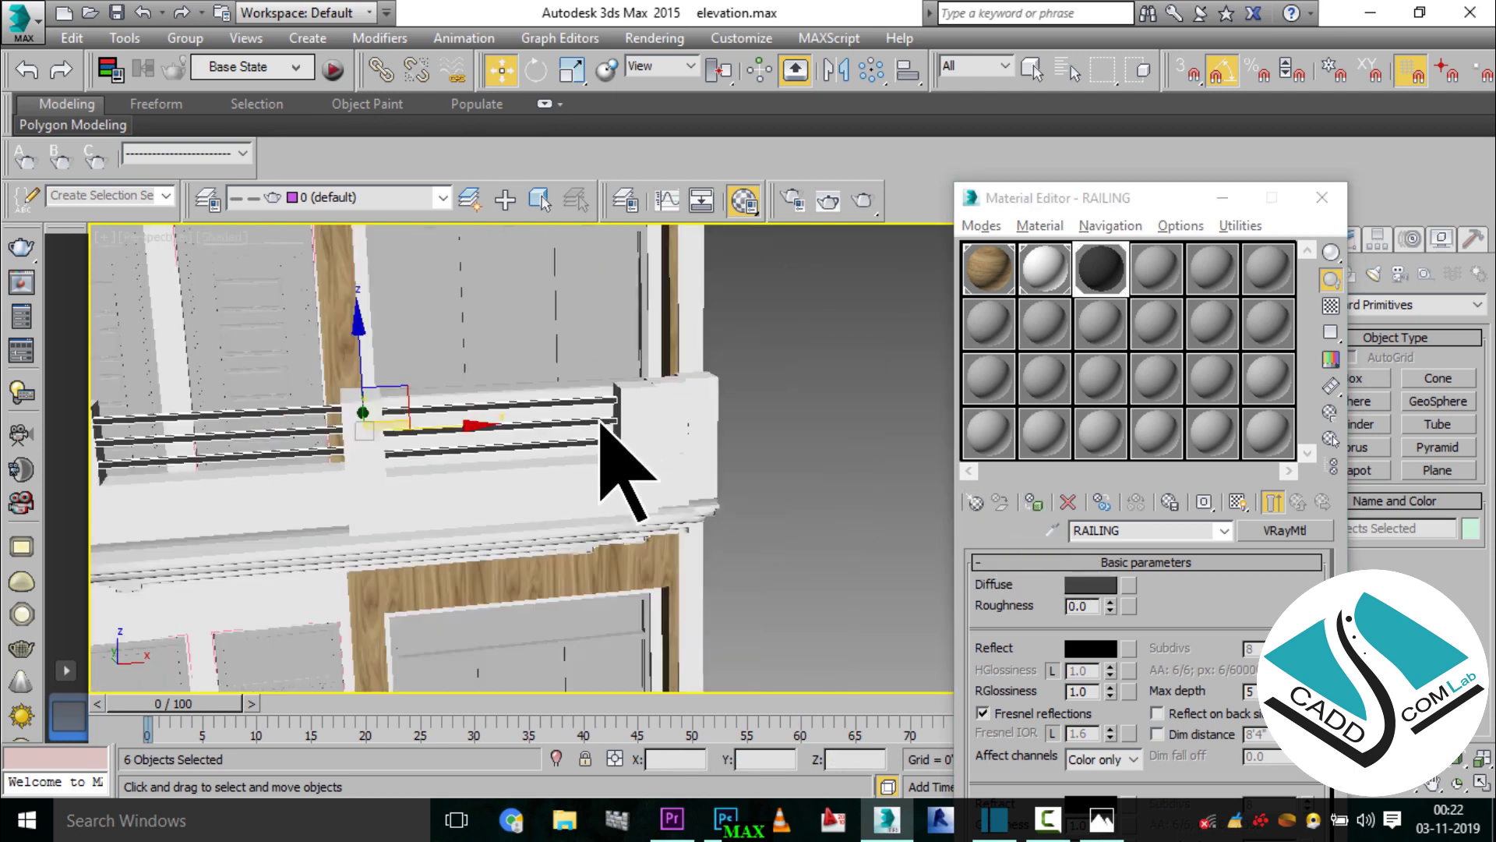
scroll(671, 433, "down", 2)
scroll(654, 468, "up", 2)
scroll(535, 551, "up", 2)
scroll(615, 497, "up", 2)
left_click(616, 496)
left_click(706, 523, "ctrl")
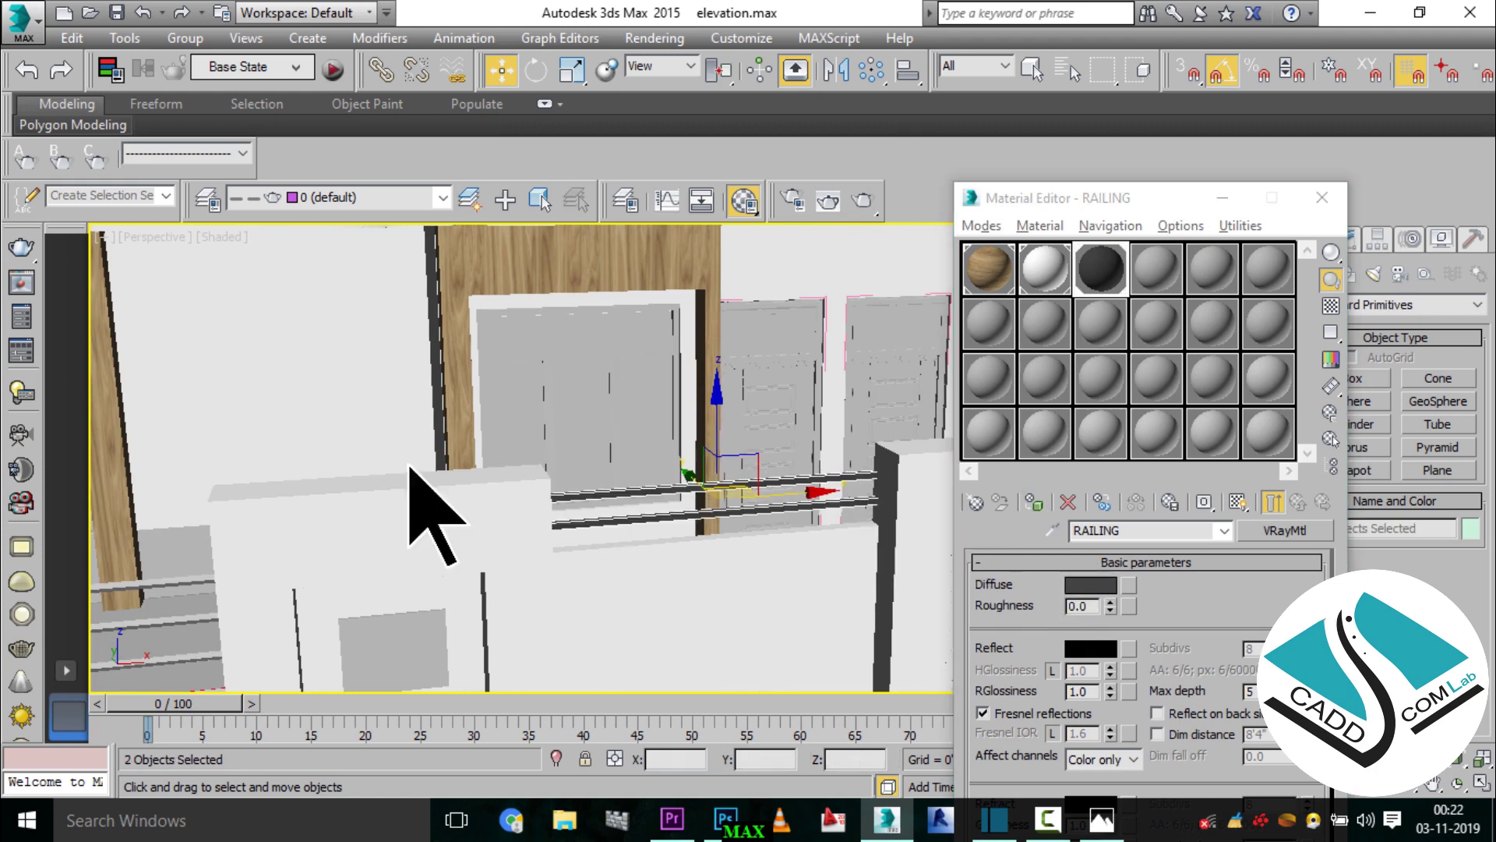
middle_click_drag(418, 494, 590, 440, "alt")
left_click(604, 436)
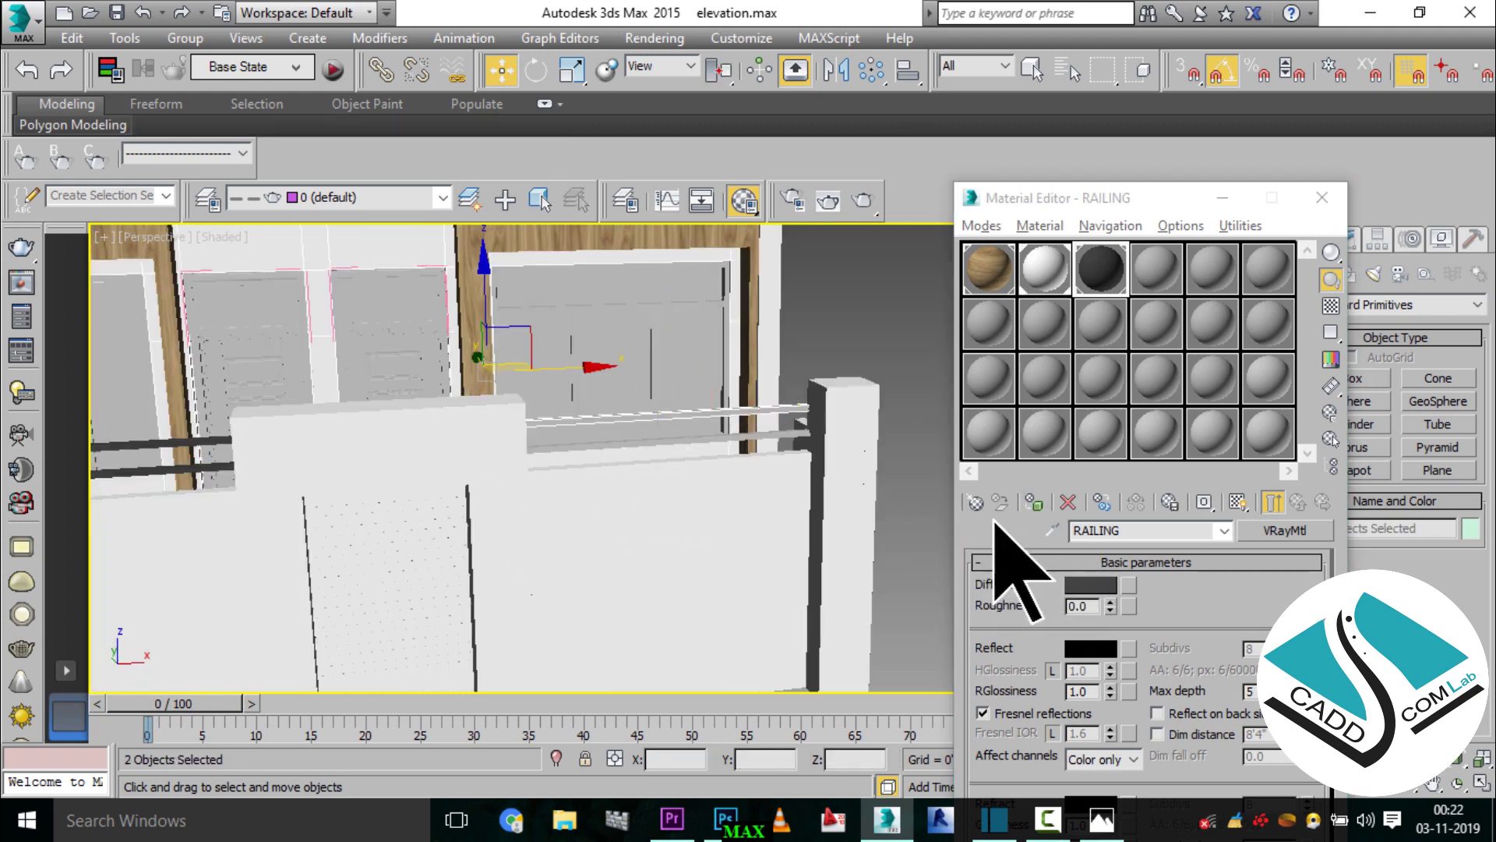
scroll(770, 468, "up", 2)
left_click(784, 444, "ctrl")
left_click(1033, 502)
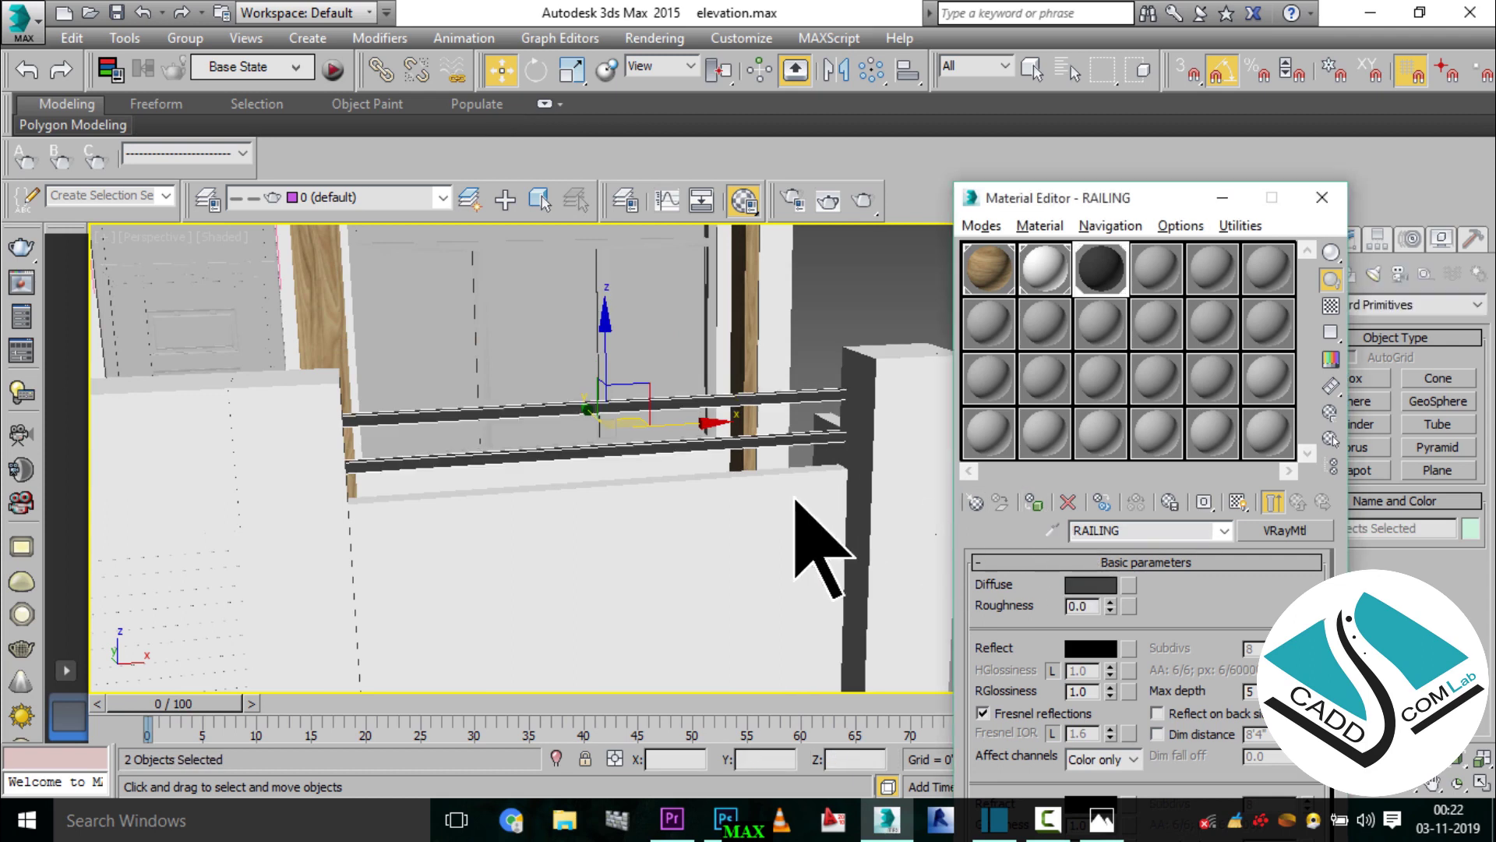
- Apply RAILING to two more railing bars seen in a close-up view
scroll(795, 538, "down", 3)
mouse_move(454, 538)
middle_mouse_down("alt")
mouse_move(585, 534)
mouse_move(590, 441)
mouse_move(551, 434)
mouse_move(518, 501)
middle_mouse_up("alt")
scroll(685, 535, "up", 3)
scroll(634, 568, "up", 3)
left_click(511, 494)
left_click(491, 460, "ctrl")
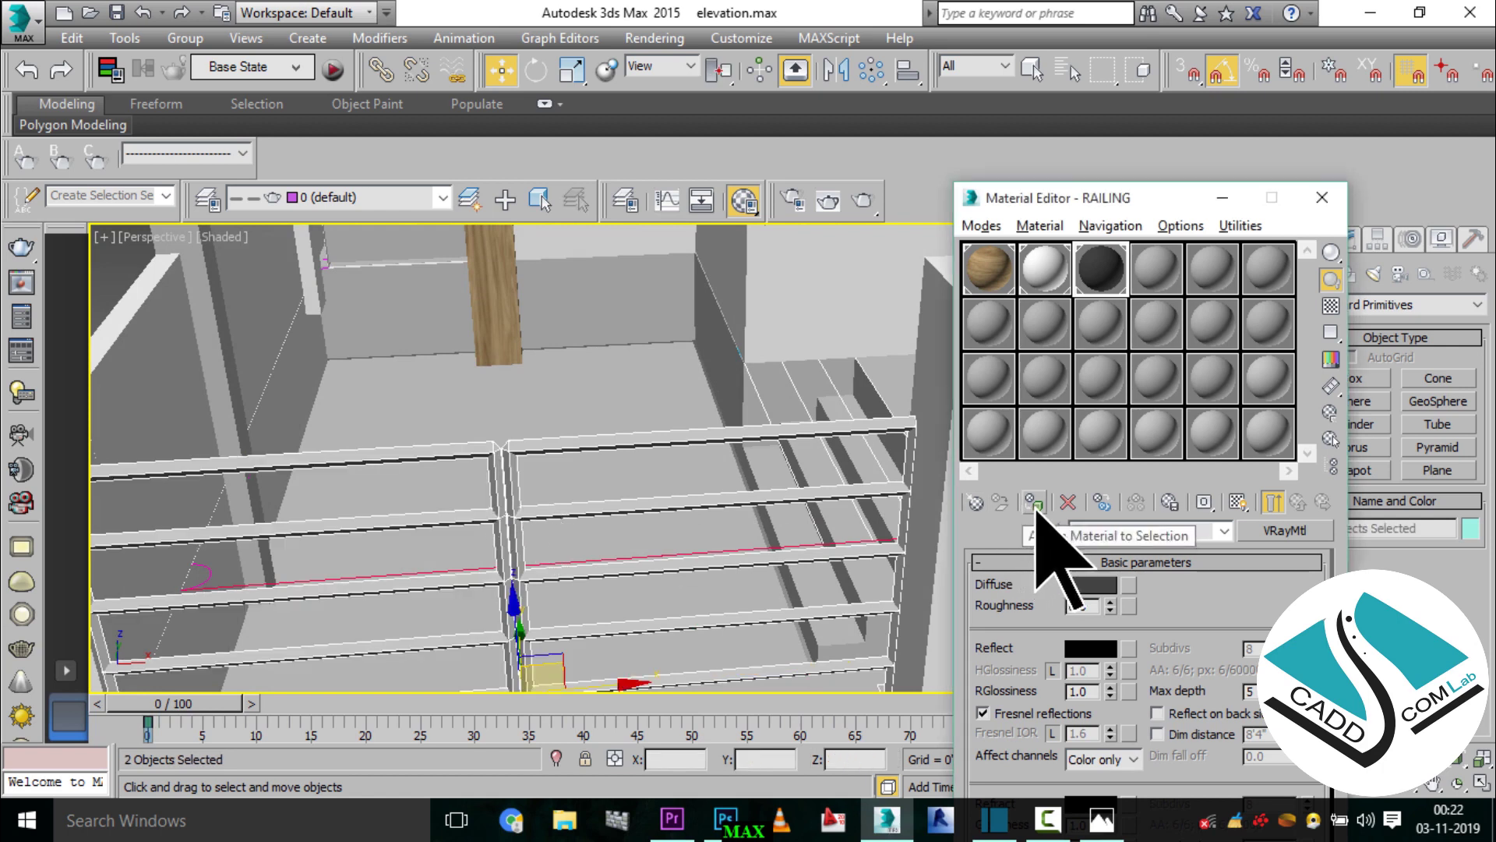
left_click(1034, 502)
- Return to a frontal elevation view and bring up the reference render 123.jpg
scroll(585, 584, "down", 5)
scroll(558, 563, "down", 2)
mouse_move(559, 560)
middle_mouse_down("alt")
mouse_move(584, 551)
mouse_move(584, 618)
middle_mouse_up("alt")
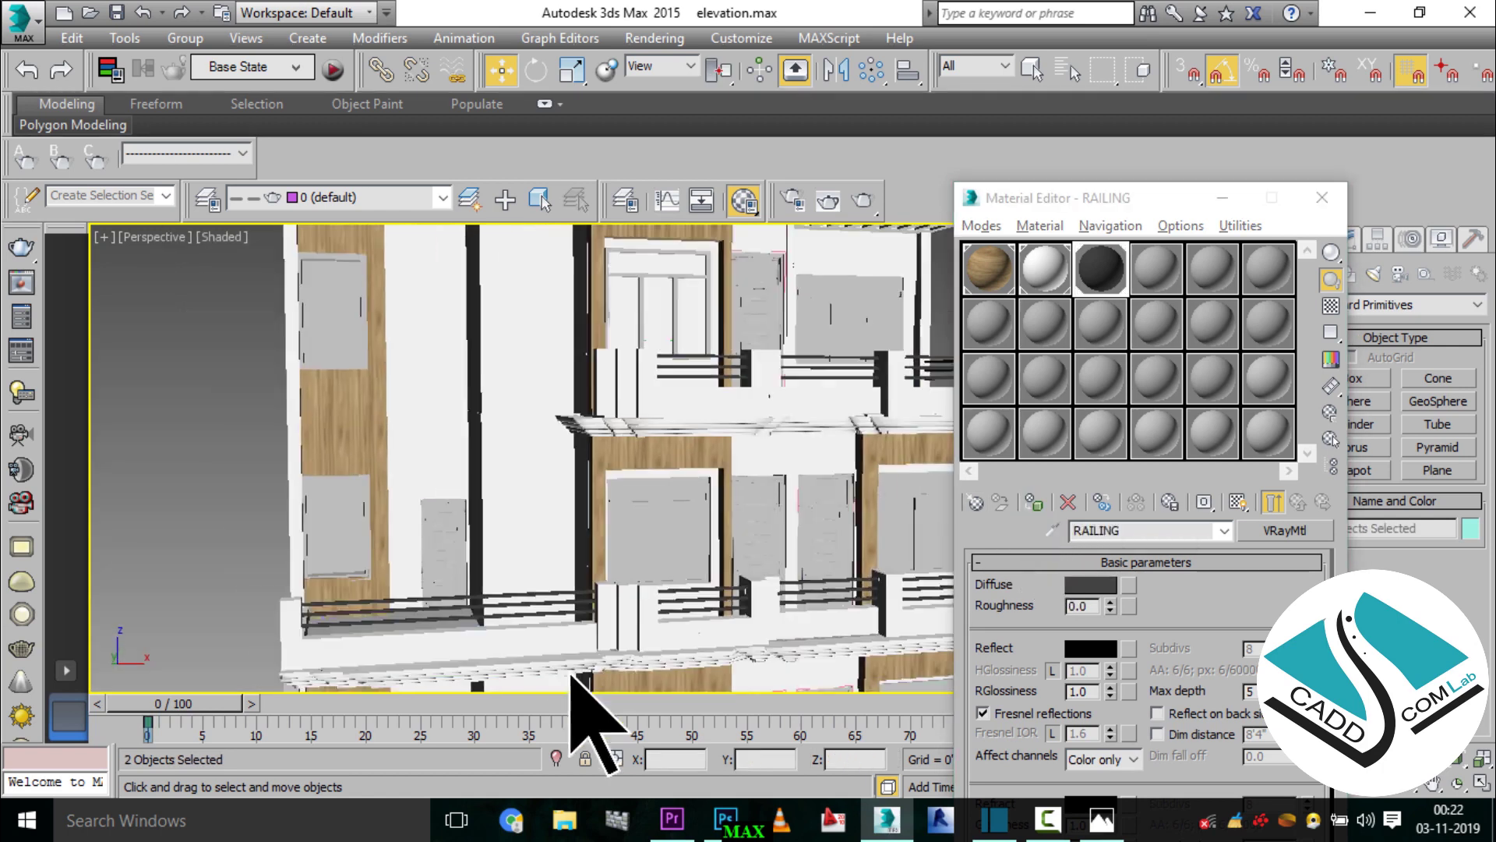
scroll(657, 618, "up", 2)
scroll(612, 515, "up", 3)
mouse_move(612, 518)
middle_mouse_down()
mouse_move(601, 618)
mouse_move(911, 655)
middle_mouse_up()
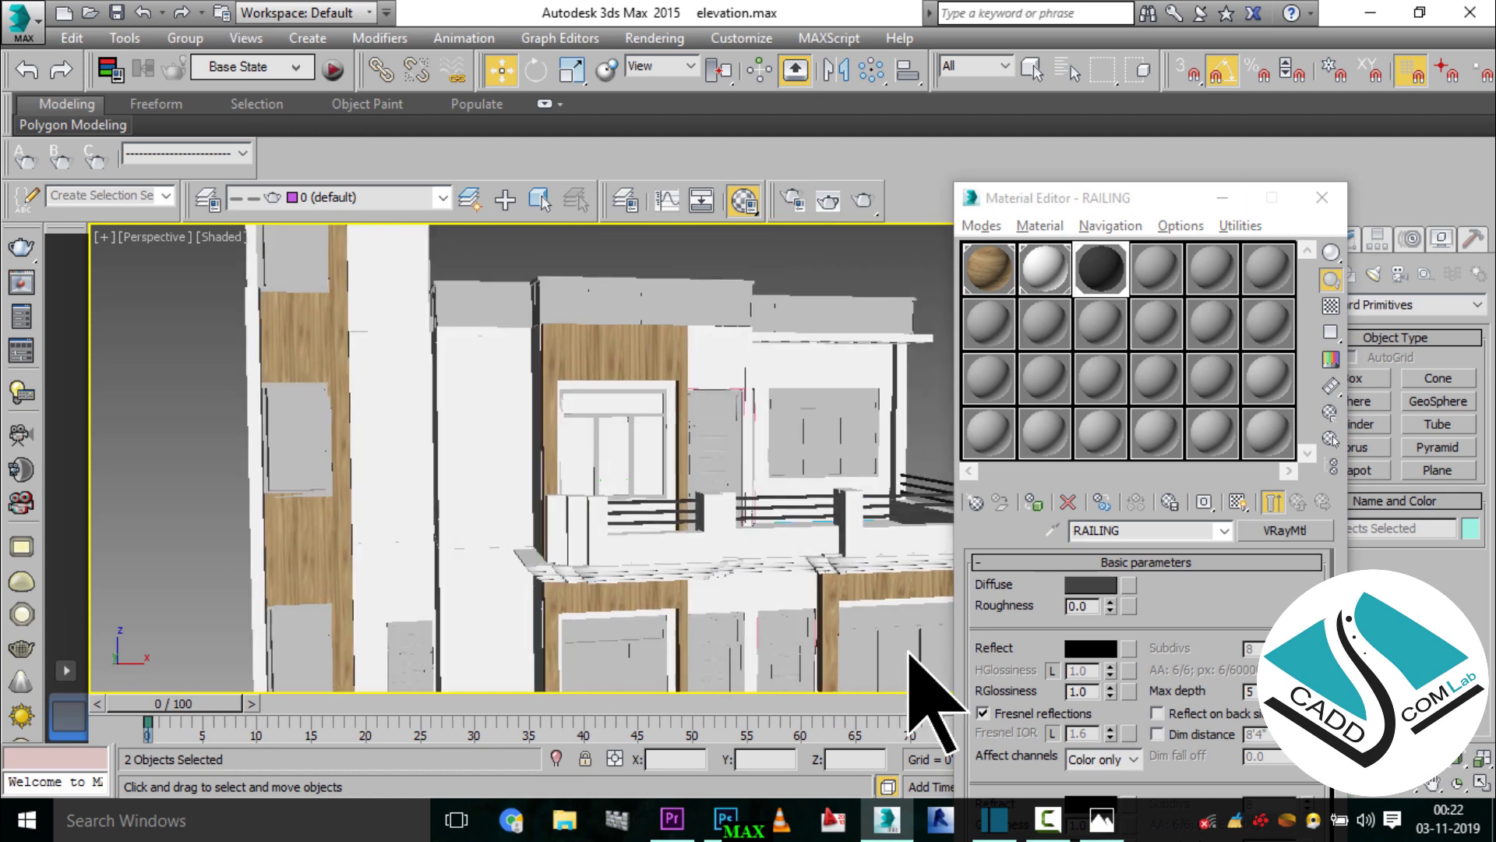
left_click(1101, 818)
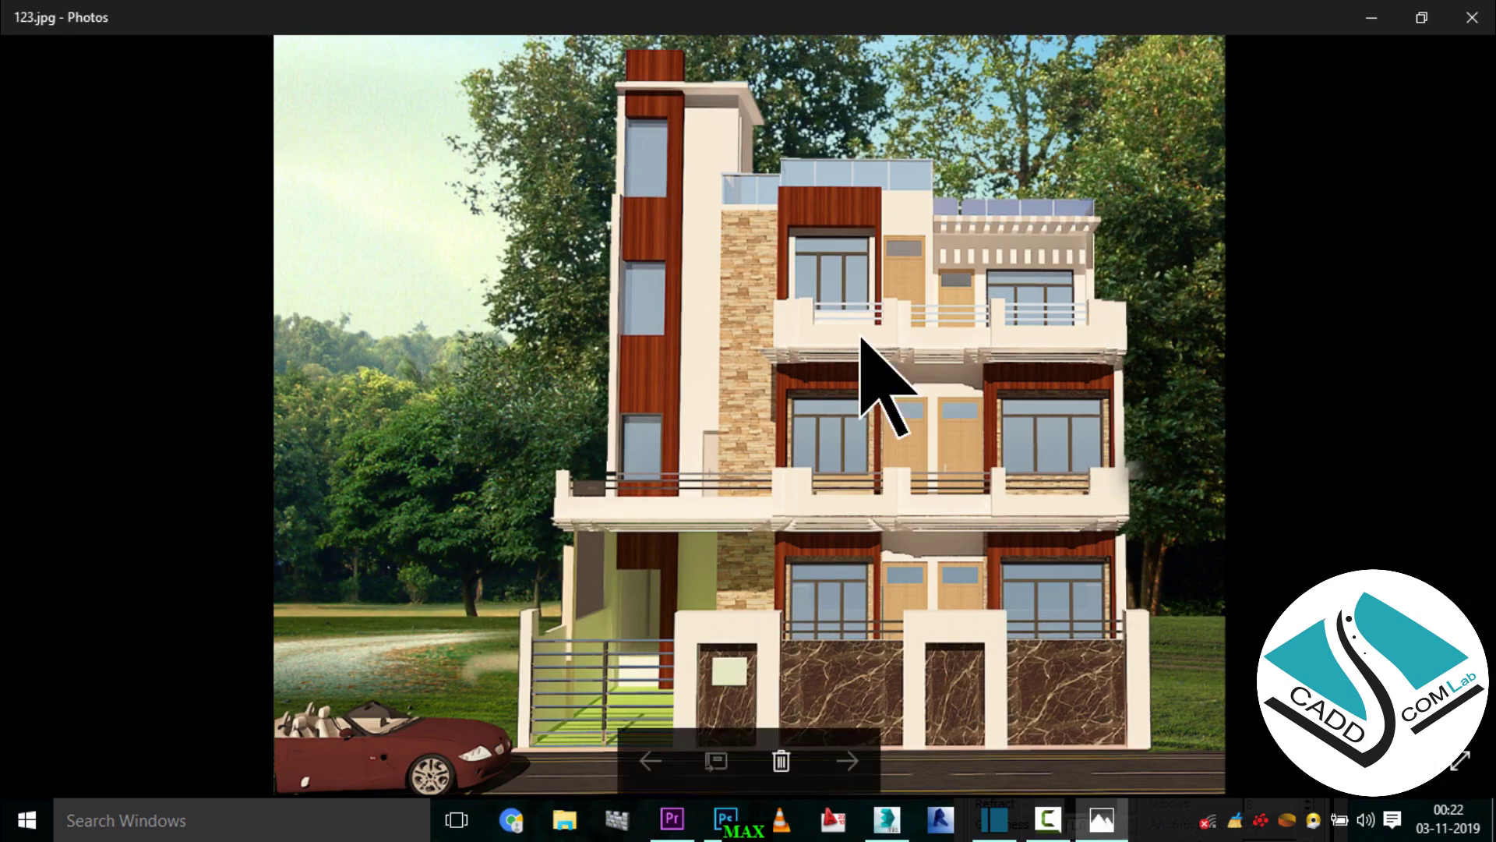
- Back in the scene, select the pillar wall and pick a free material slot
left_click(1101, 818)
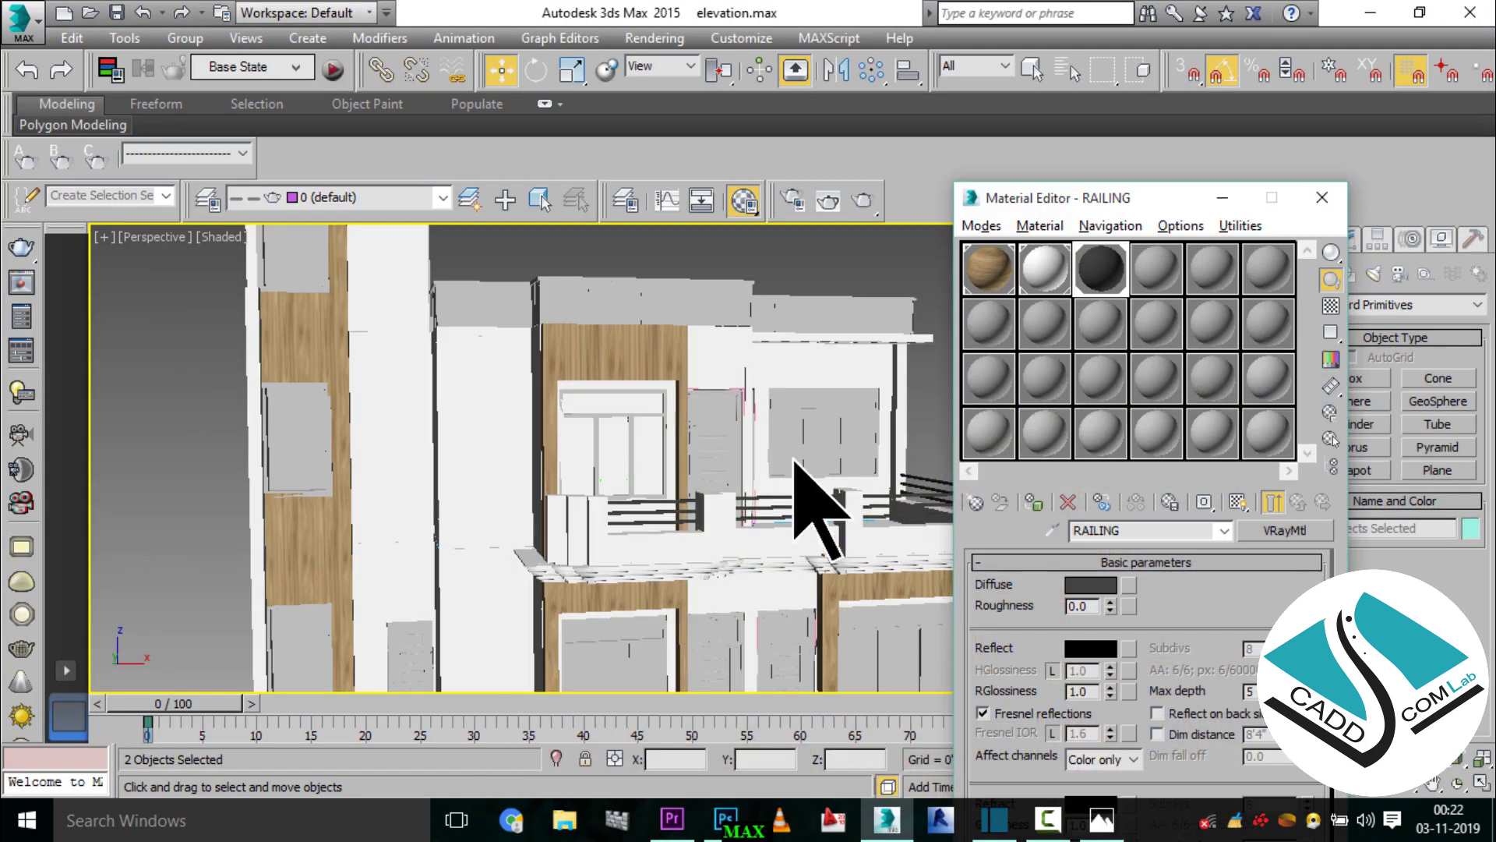
left_click(523, 407)
middle_click_drag(527, 405, 583, 421, "alt")
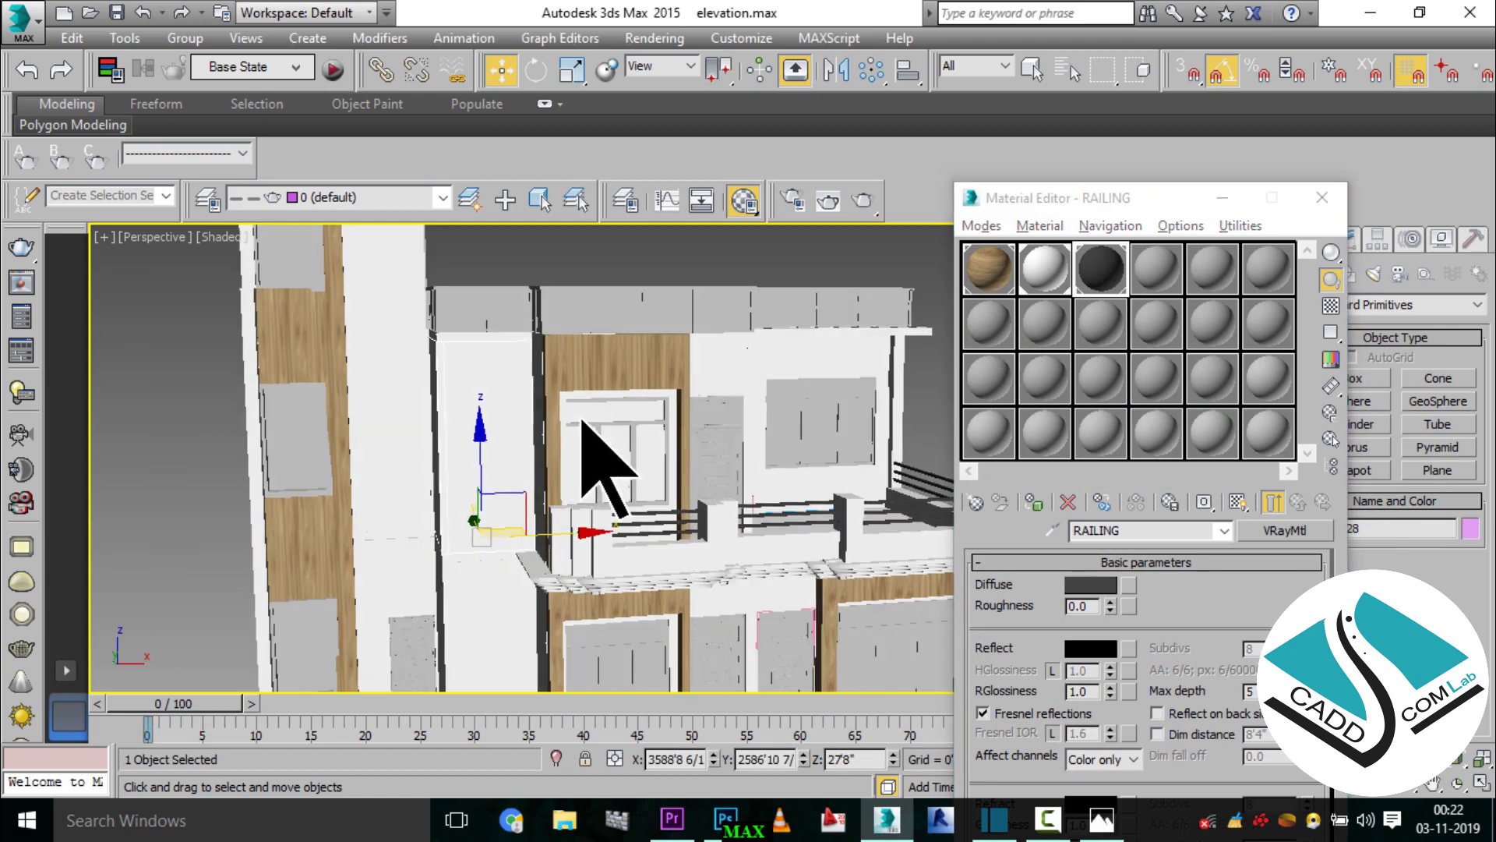
left_click(1155, 269)
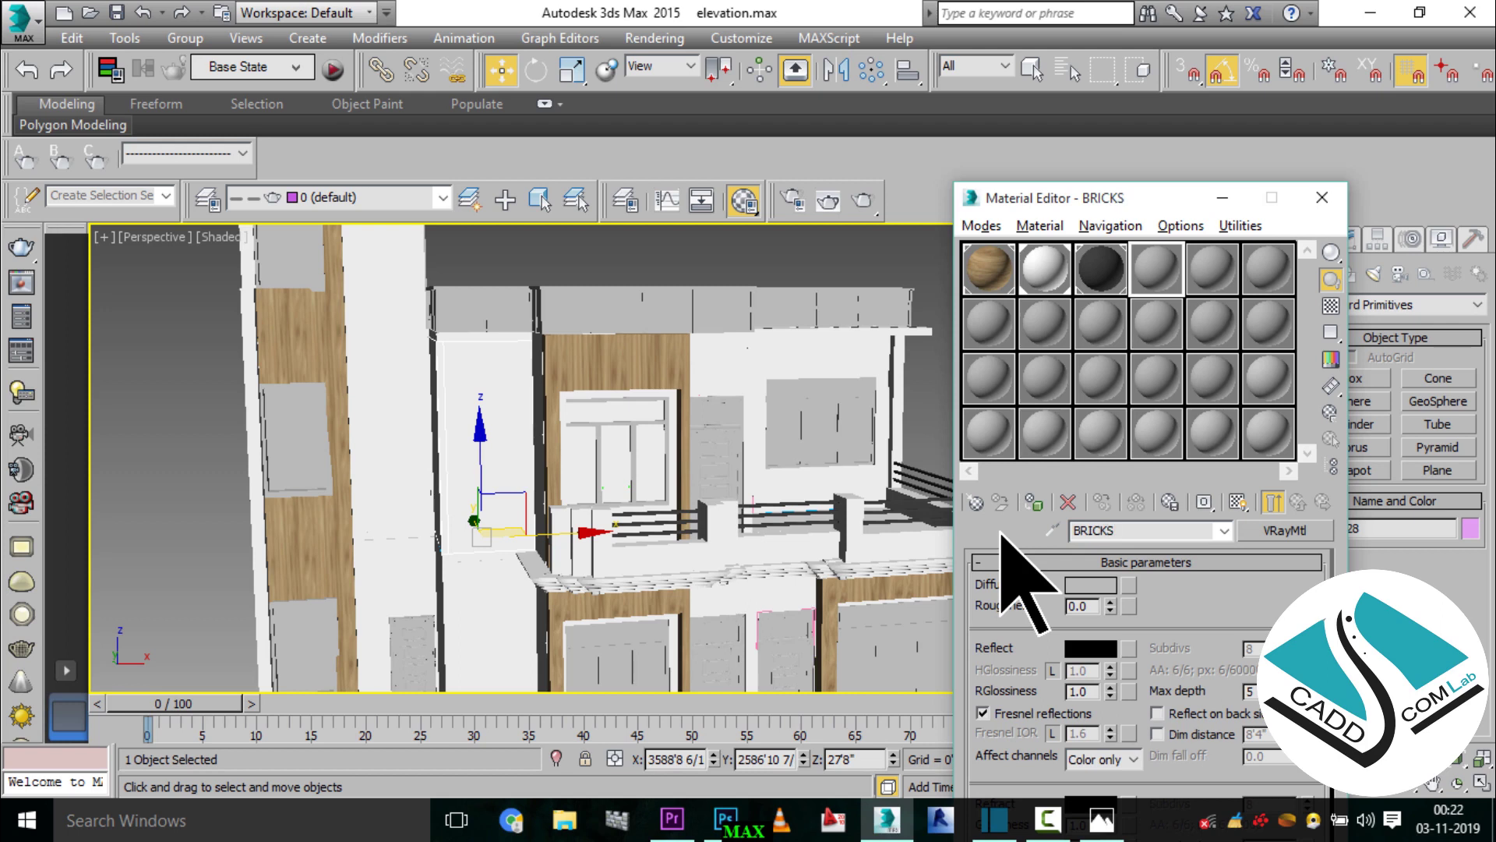
- Set a coursed masonry image from the Stones folder as the BRICKS diffuse bitmap
left_click(1130, 586)
double_click(521, 353)
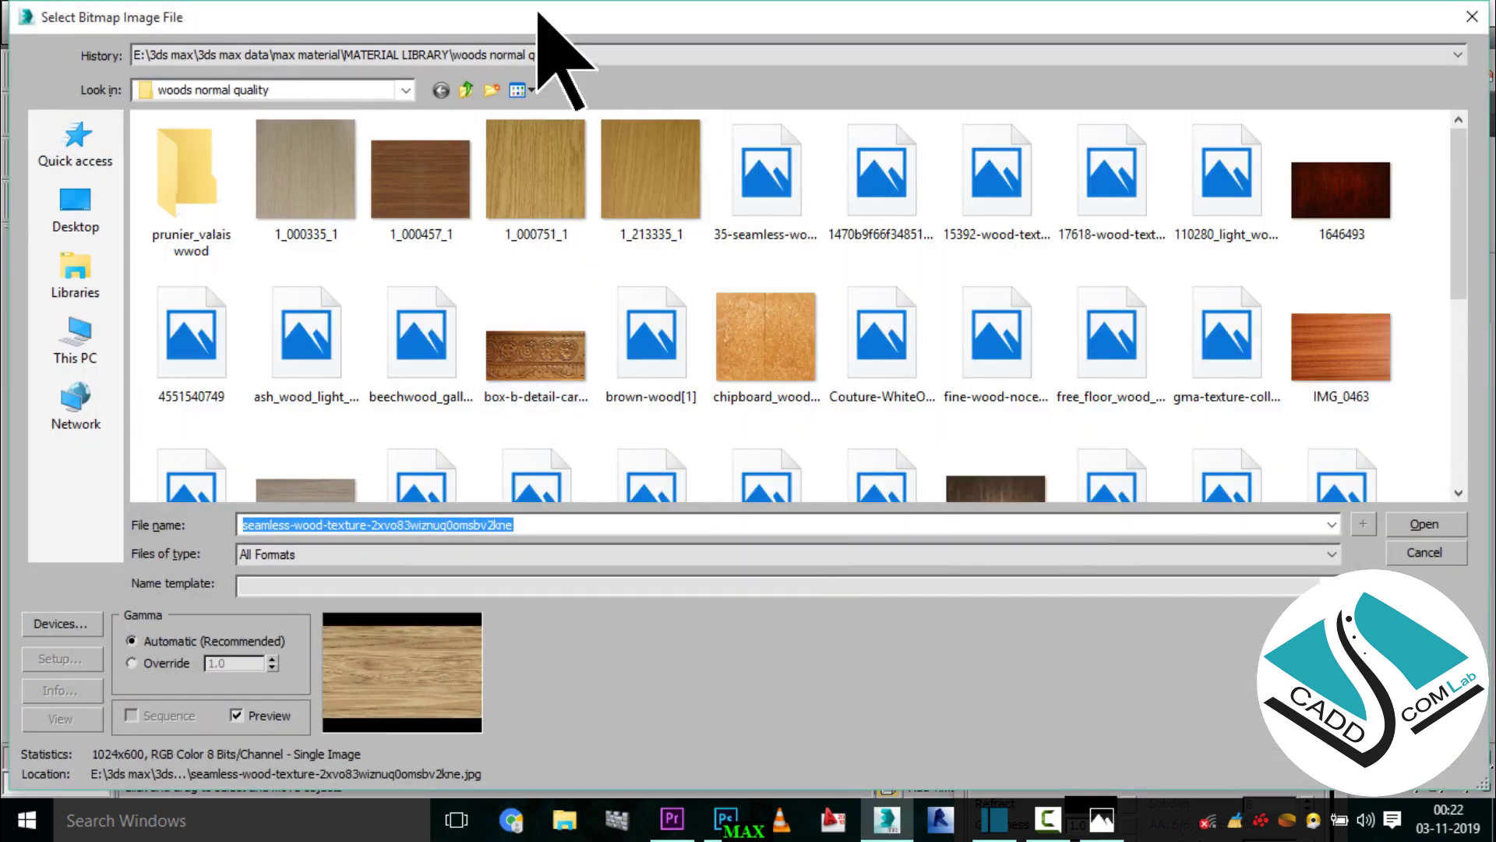
left_click(466, 90)
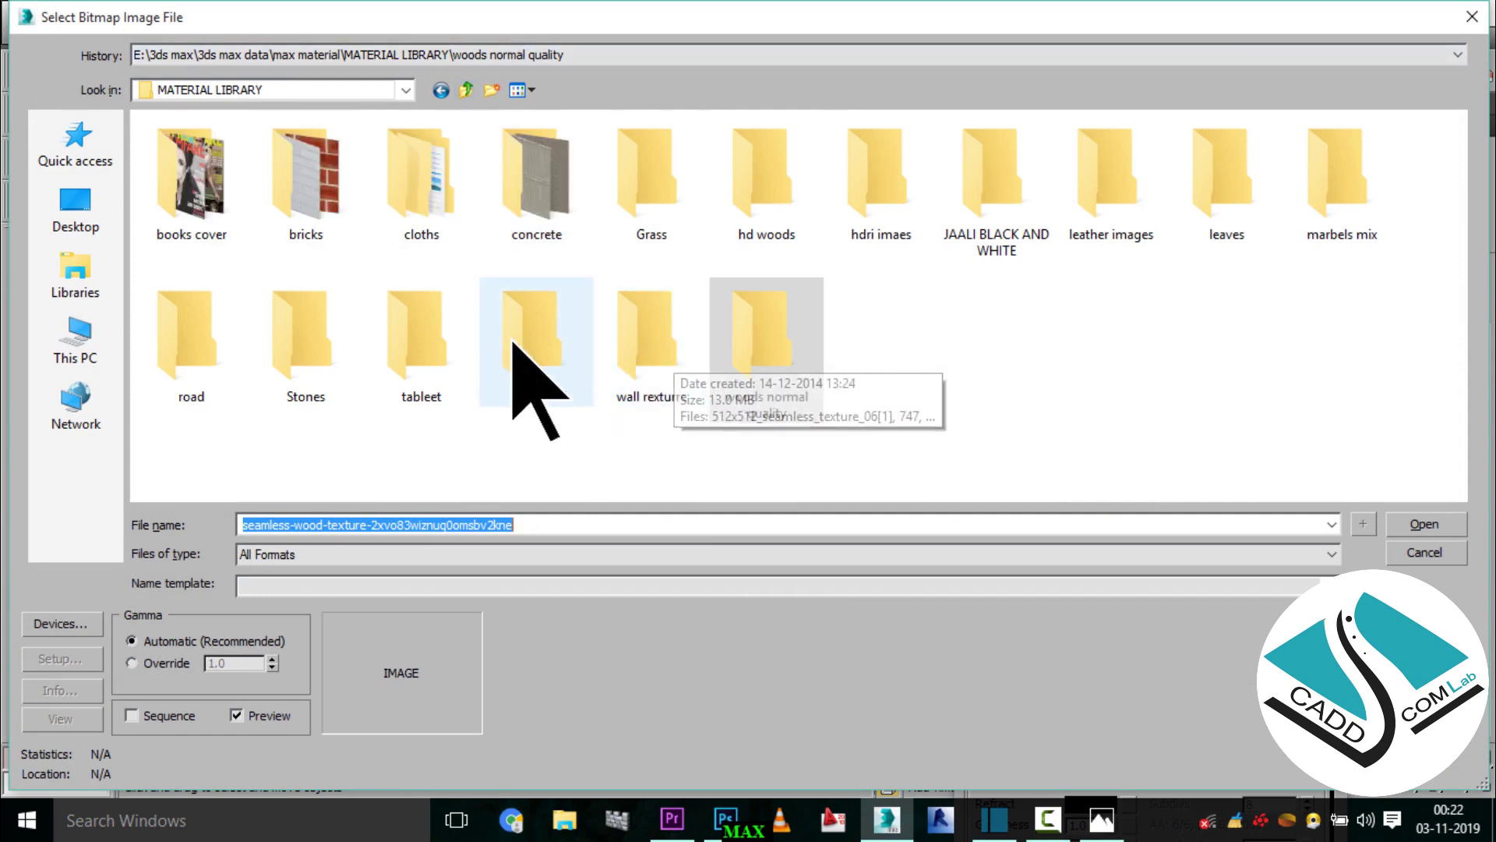
double_click(419, 335)
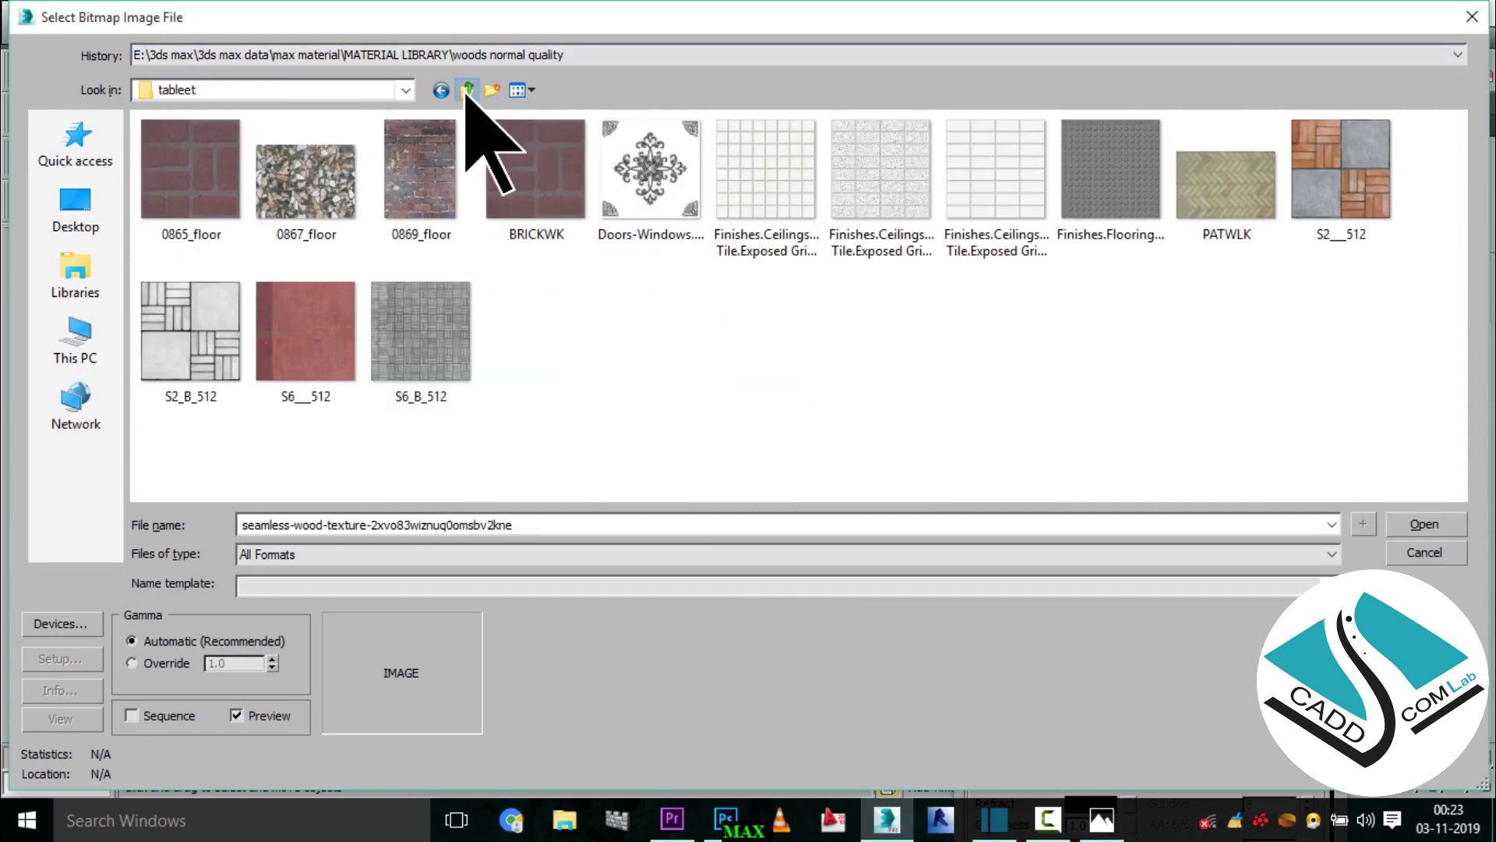
left_click(466, 90)
double_click(364, 343)
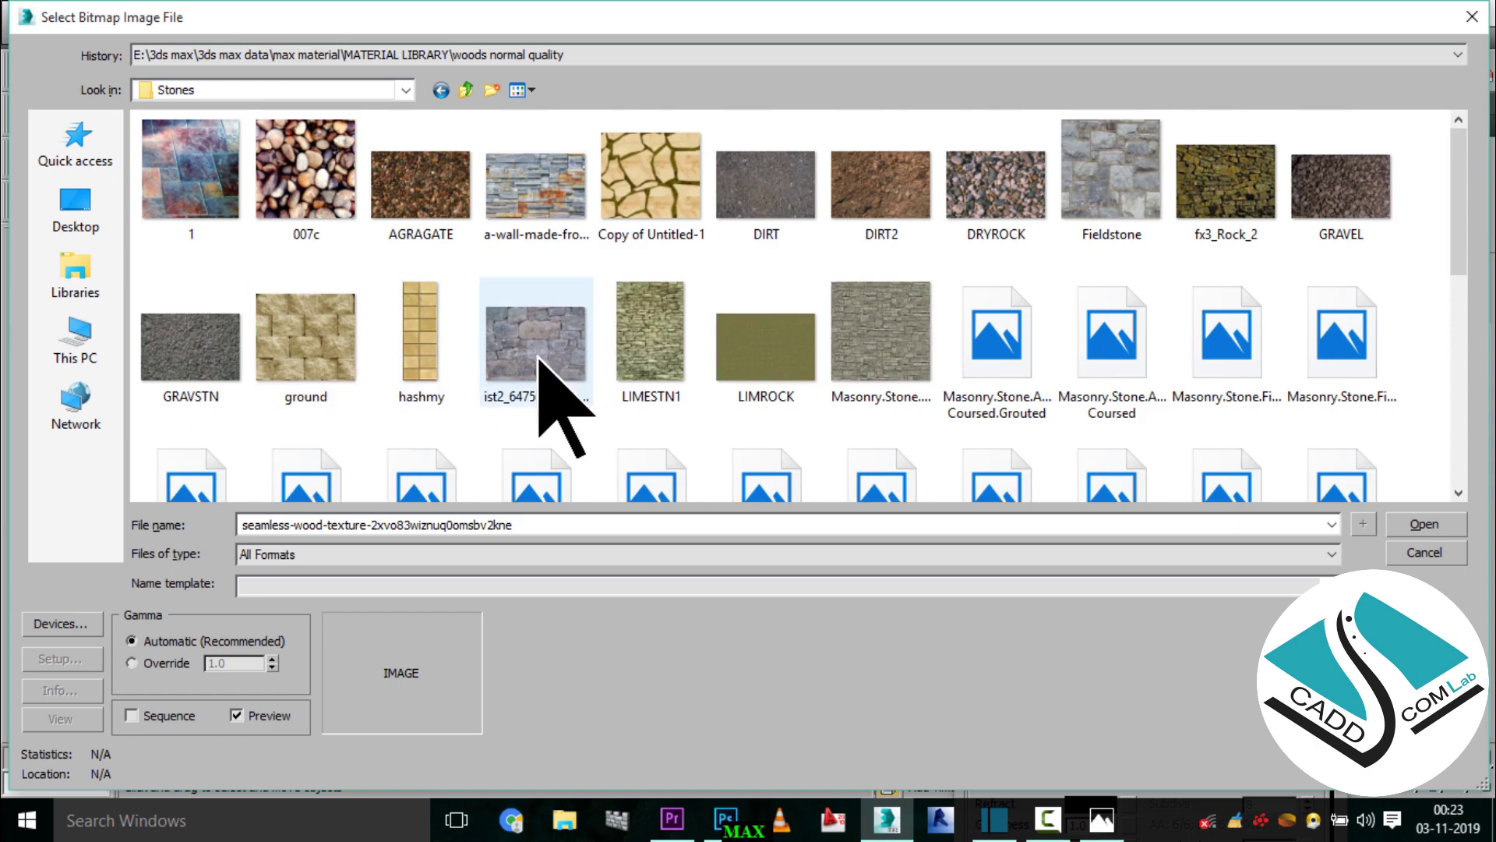
double_click(1105, 345)
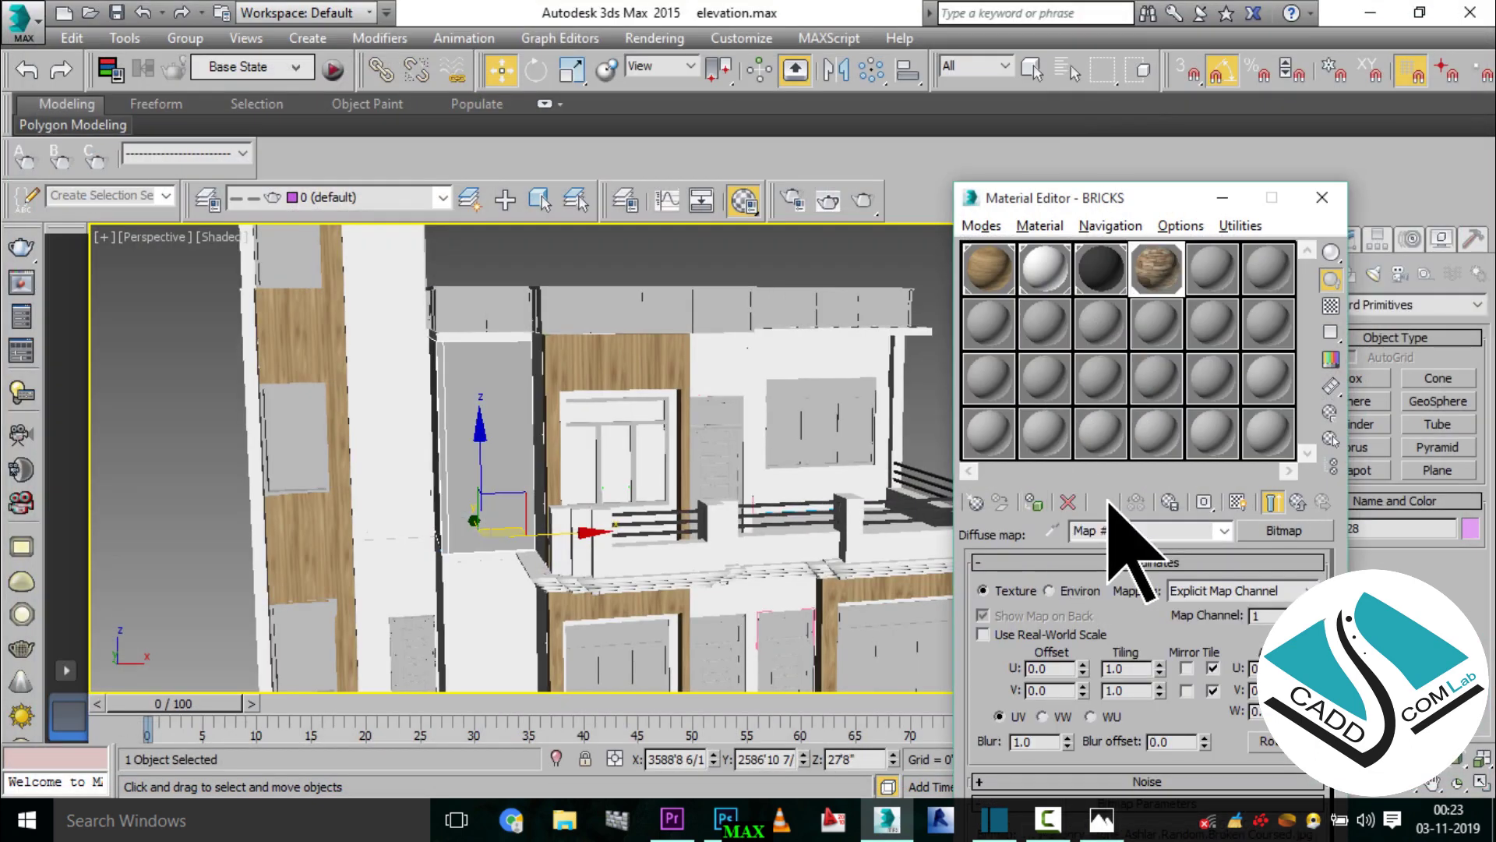
- Show the stone texture on the pillar in the viewport and orbit around it
left_click(1238, 502)
scroll(516, 452, "up", 5)
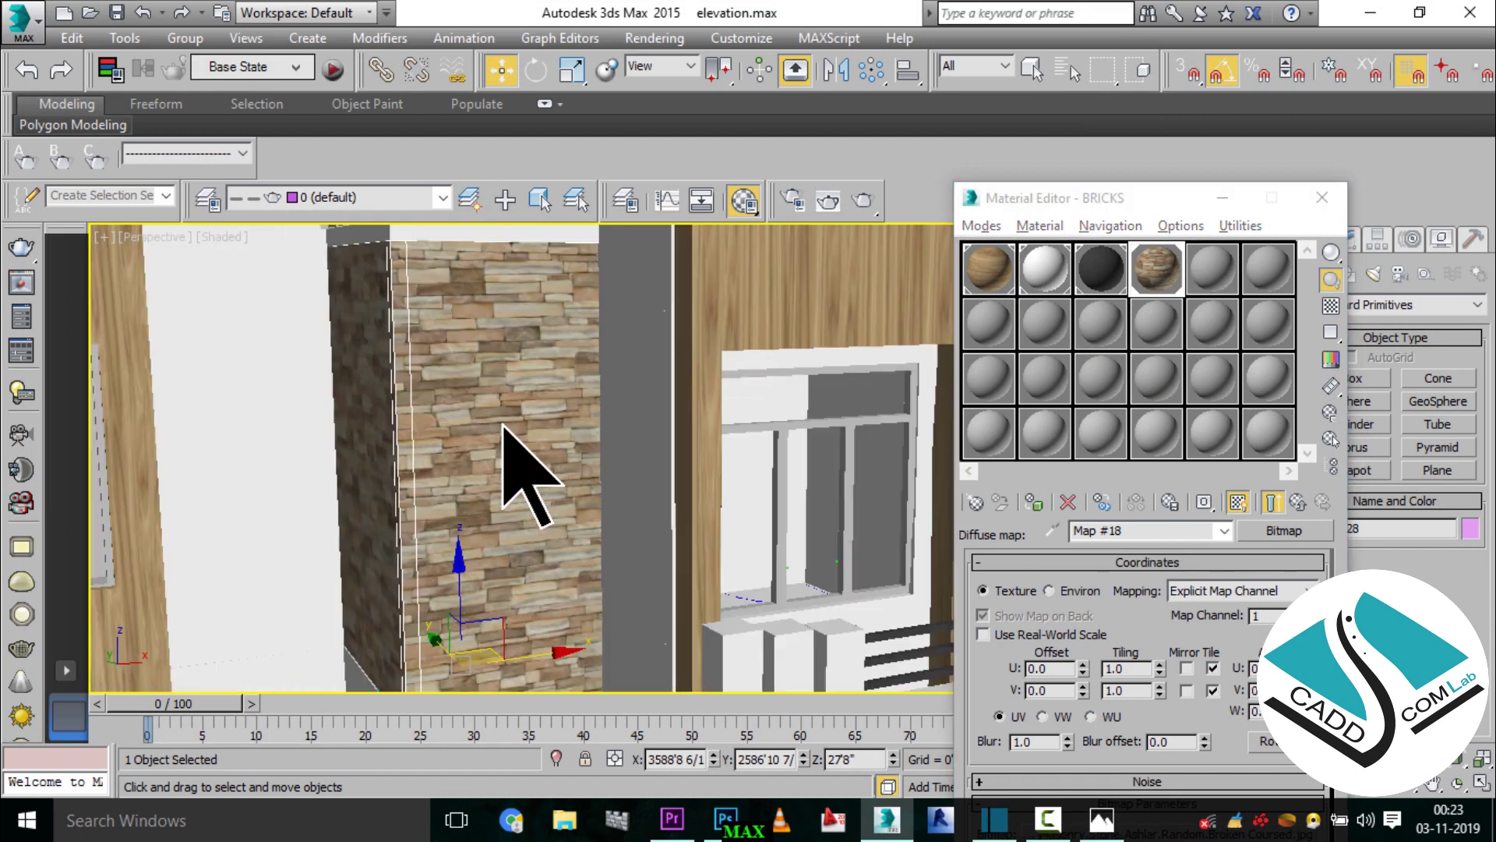
scroll(528, 428, "down", 3)
mouse_move(575, 417)
middle_mouse_down("alt")
mouse_move(518, 418)
mouse_move(550, 278)
middle_mouse_up("alt")
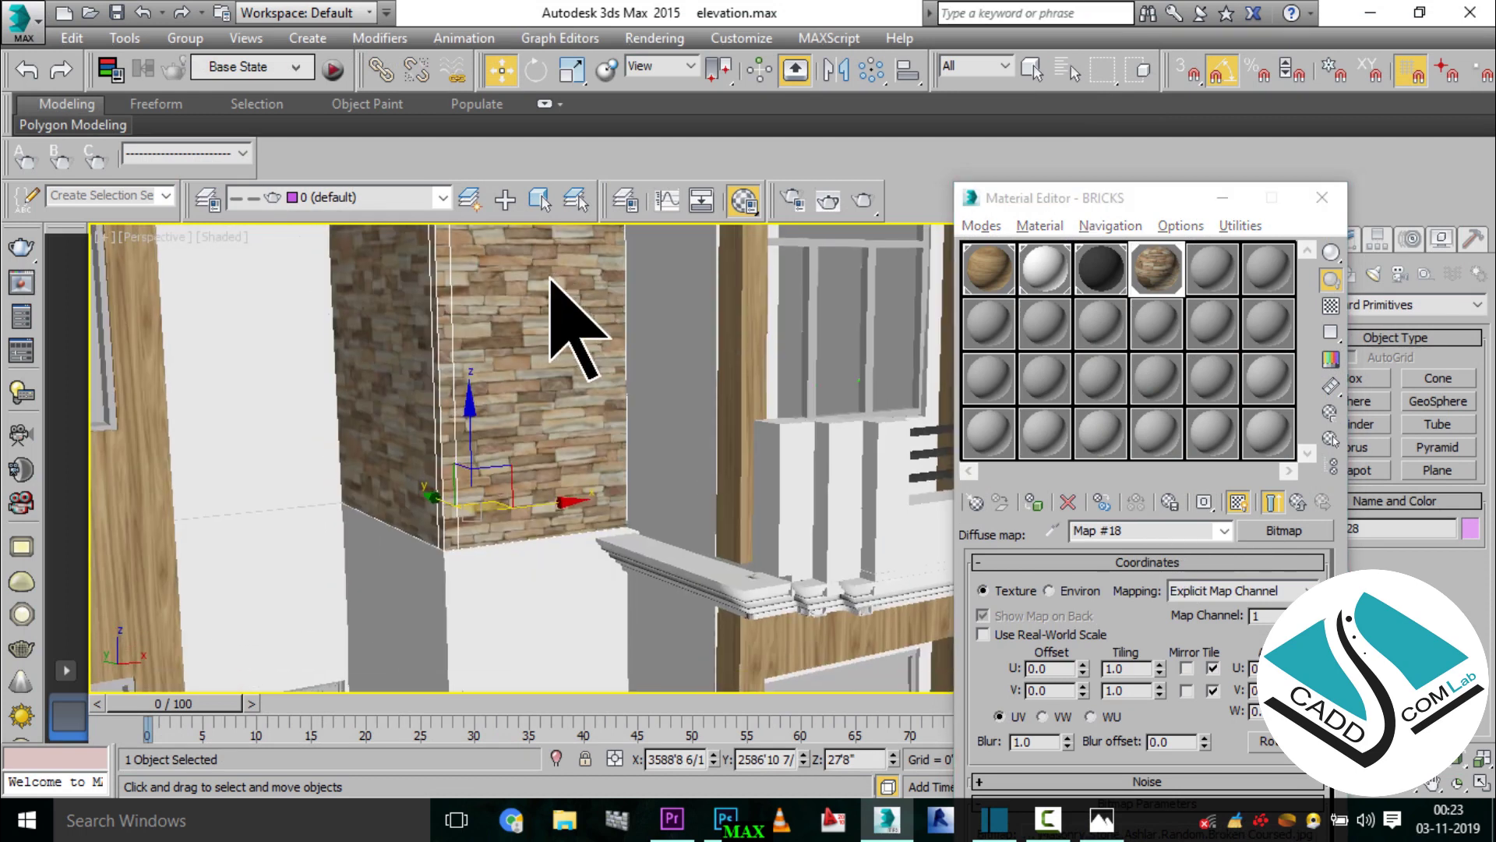
- Copy the pillar's UVW Map modifier
left_click(1323, 197)
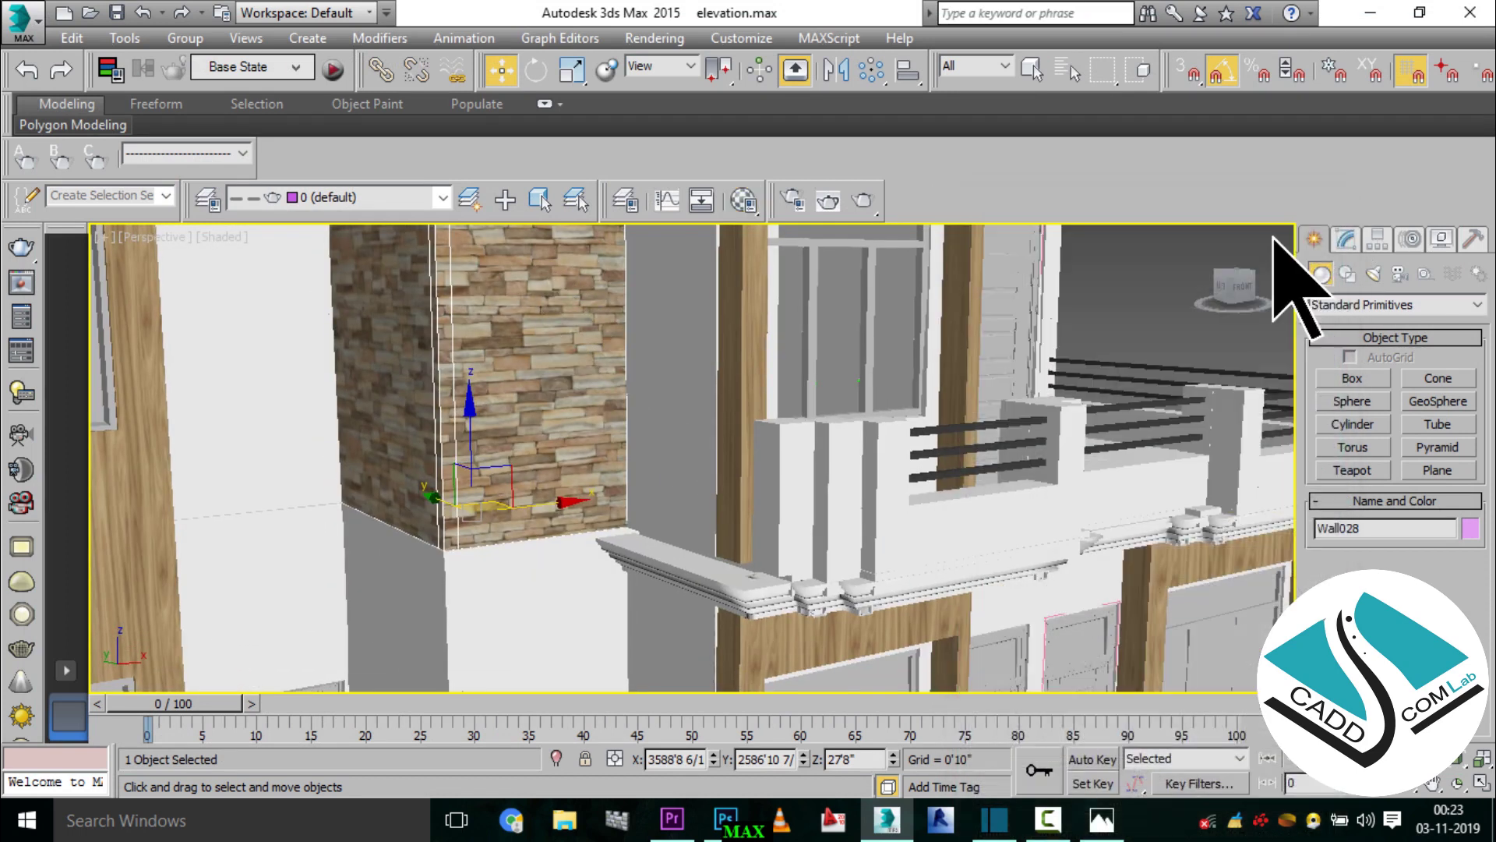
left_click(1346, 238)
right_click(1388, 343)
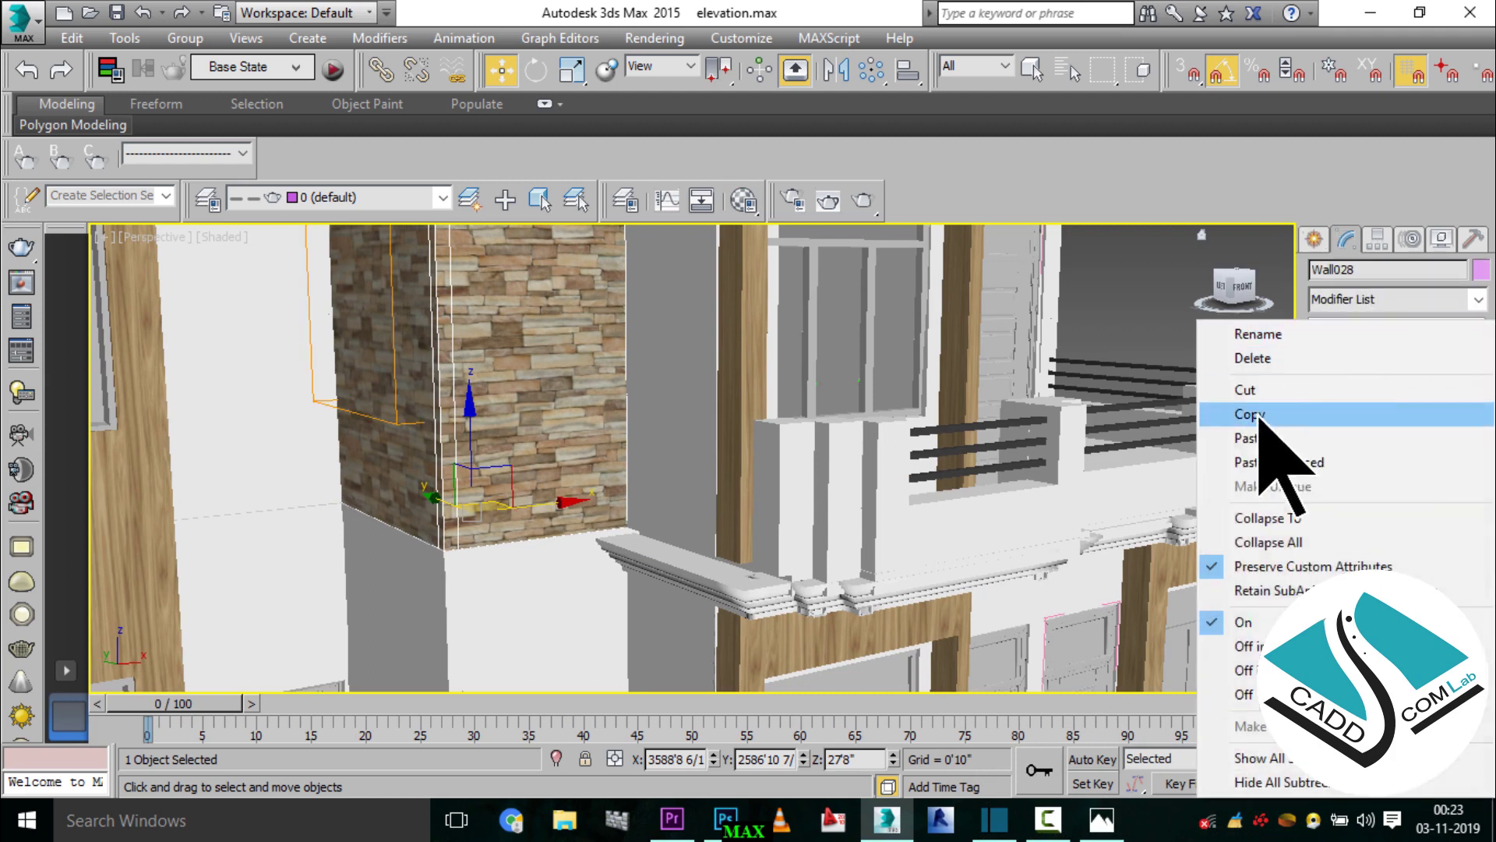
left_click(1266, 438)
- Apply the stone material to the wall piece below the pillar
middle_click_drag(561, 592, 584, 395)
left_click(610, 473)
key("m")
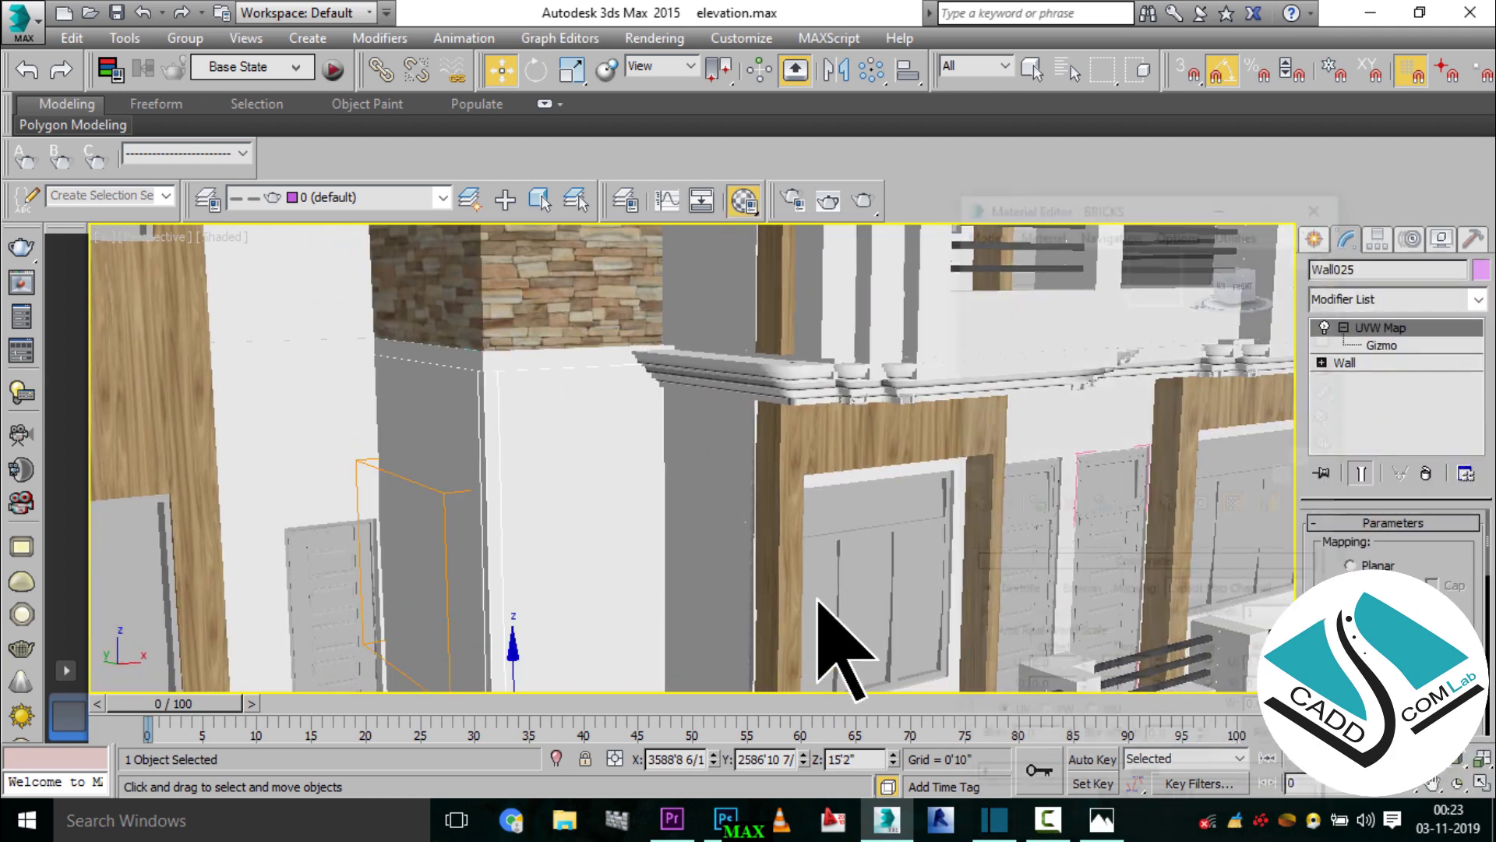
left_click(1043, 507)
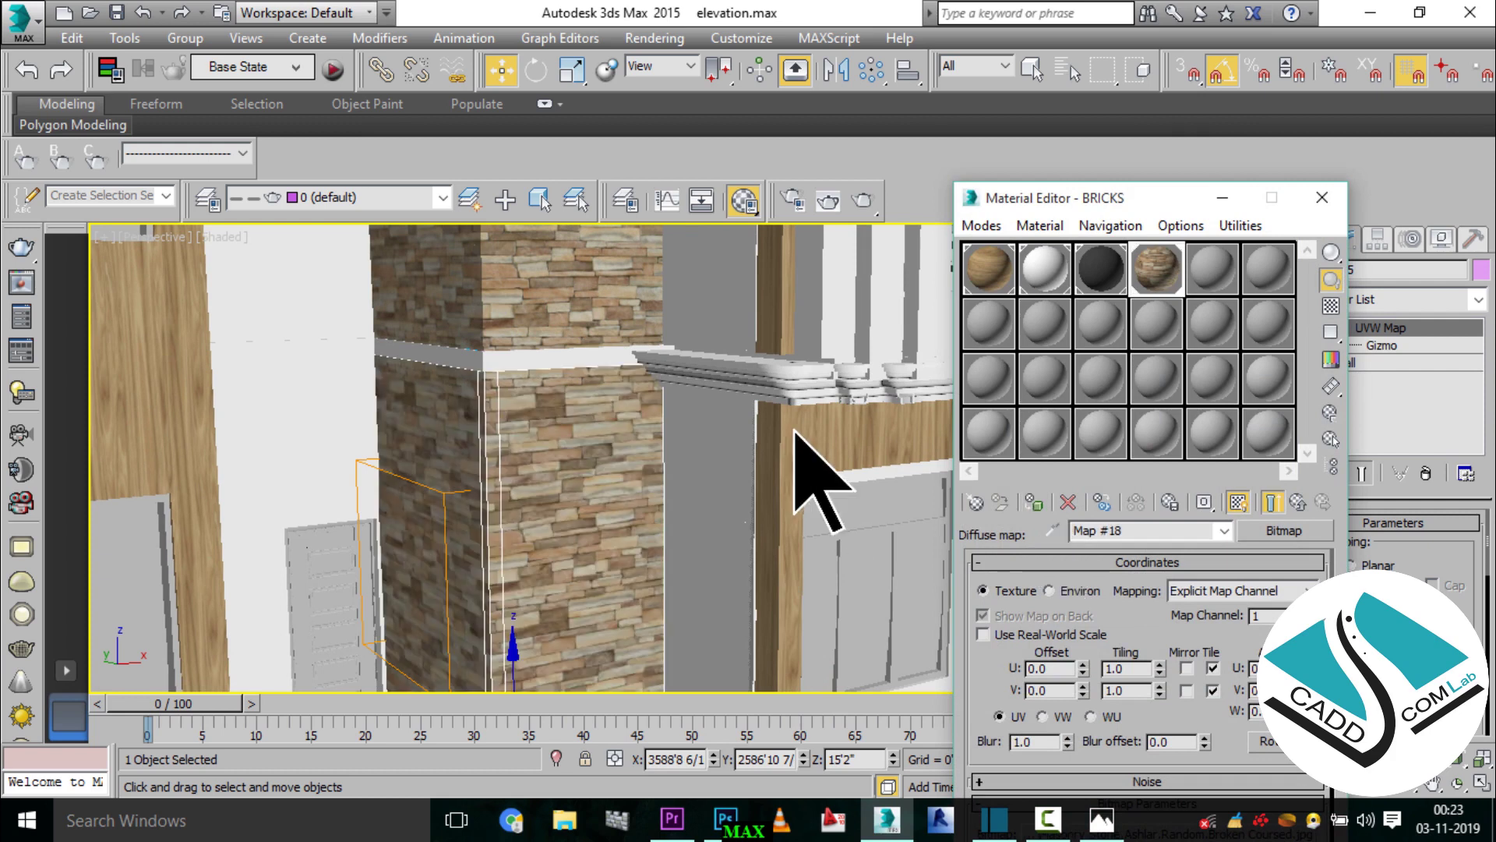
scroll(602, 551, "down", 3)
scroll(668, 519, "down", 3)
scroll(645, 618, "down", 2)
scroll(635, 624, "up", 4)
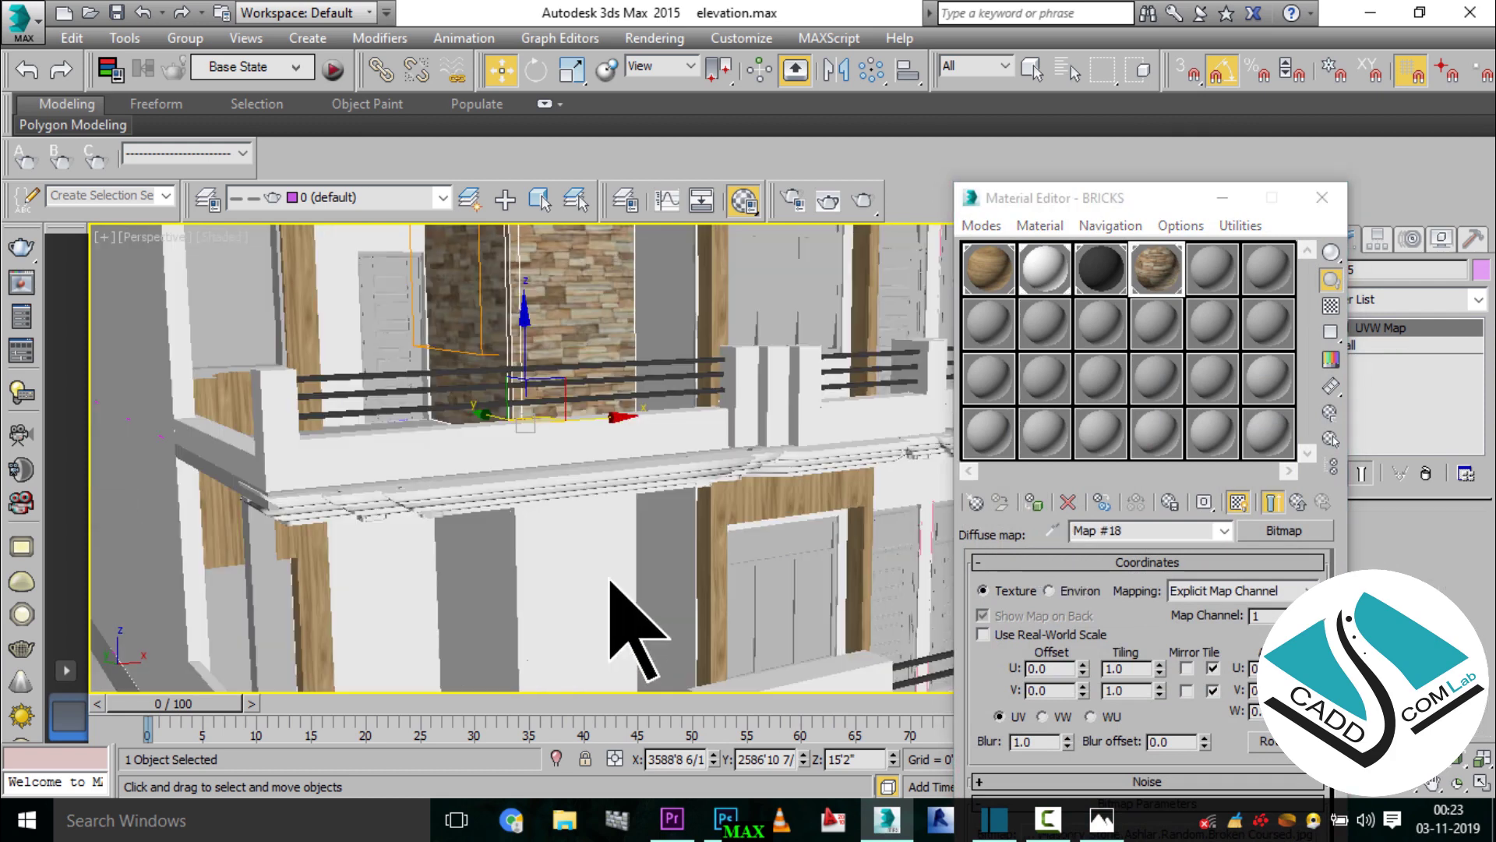
- Apply the stone material to the next and upper column pieces
left_click(610, 581)
left_click(1034, 501)
scroll(634, 652, "up", 3)
scroll(624, 669, "up", 3)
mouse_move(623, 667)
middle_mouse_down("alt")
mouse_move(685, 501)
mouse_move(645, 501)
mouse_move(668, 484)
mouse_move(654, 382)
mouse_move(611, 377)
mouse_move(585, 494)
mouse_move(628, 511)
mouse_move(625, 459)
middle_mouse_up("alt")
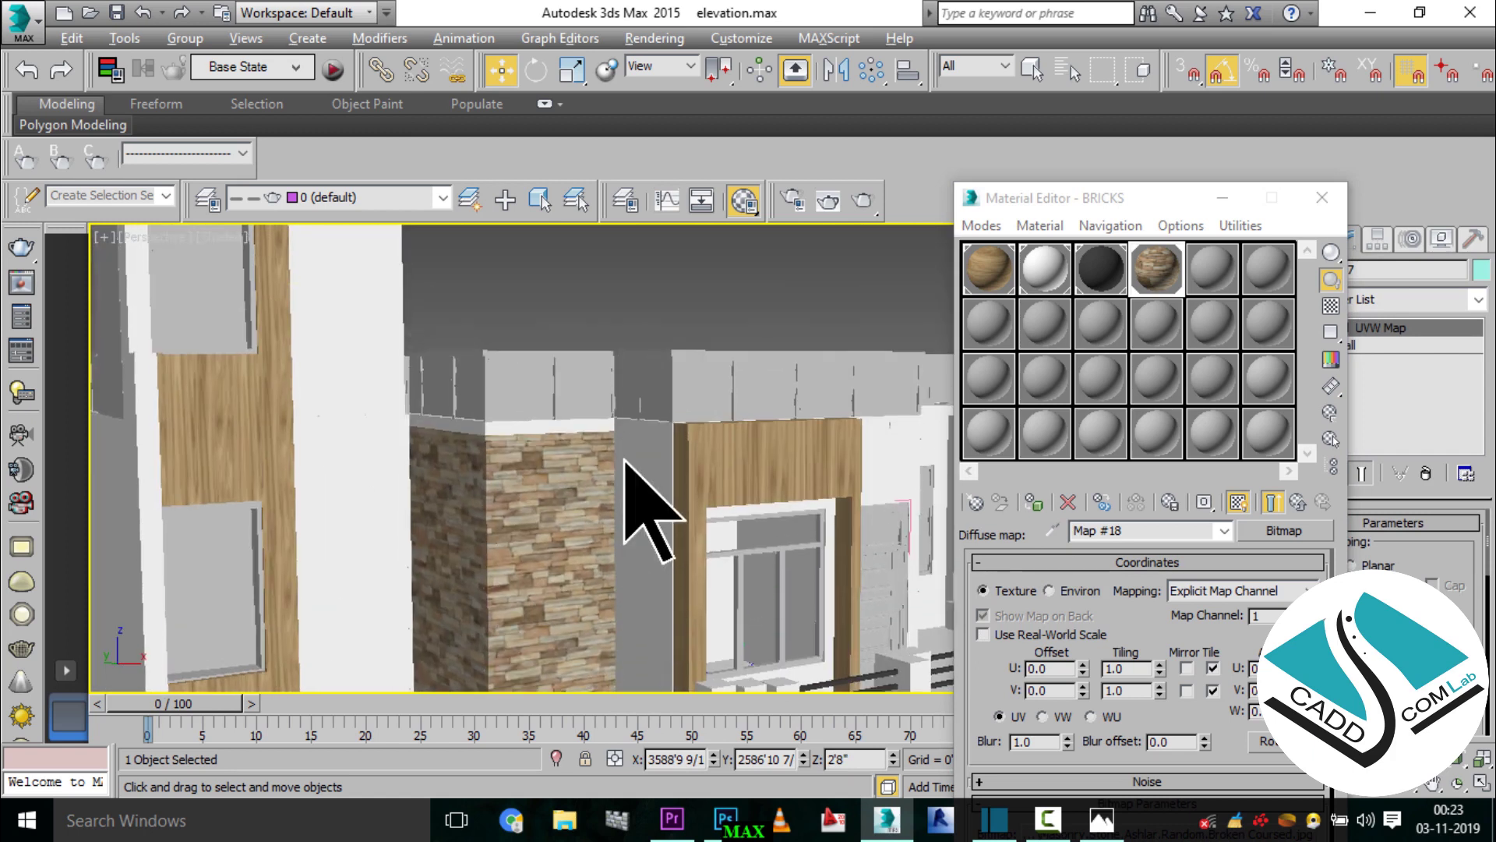
scroll(624, 460, "down", 3)
scroll(635, 551, "up", 5)
left_click(595, 527)
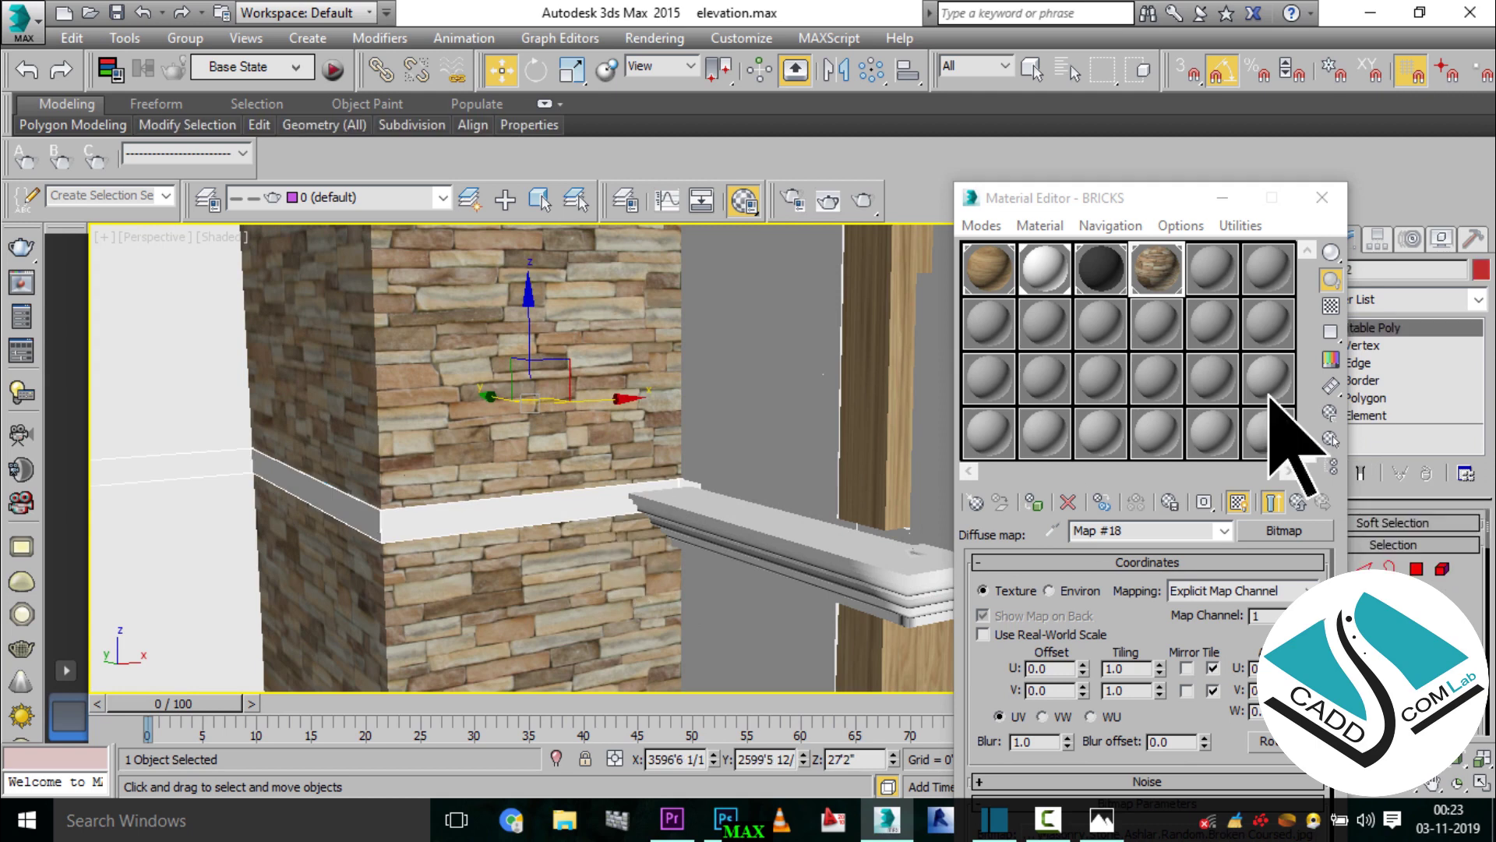
left_click(1047, 503)
- Paste the copied UVW Map onto the column, then undo the paste
middle_click_drag(818, 551, 609, 502, "alt")
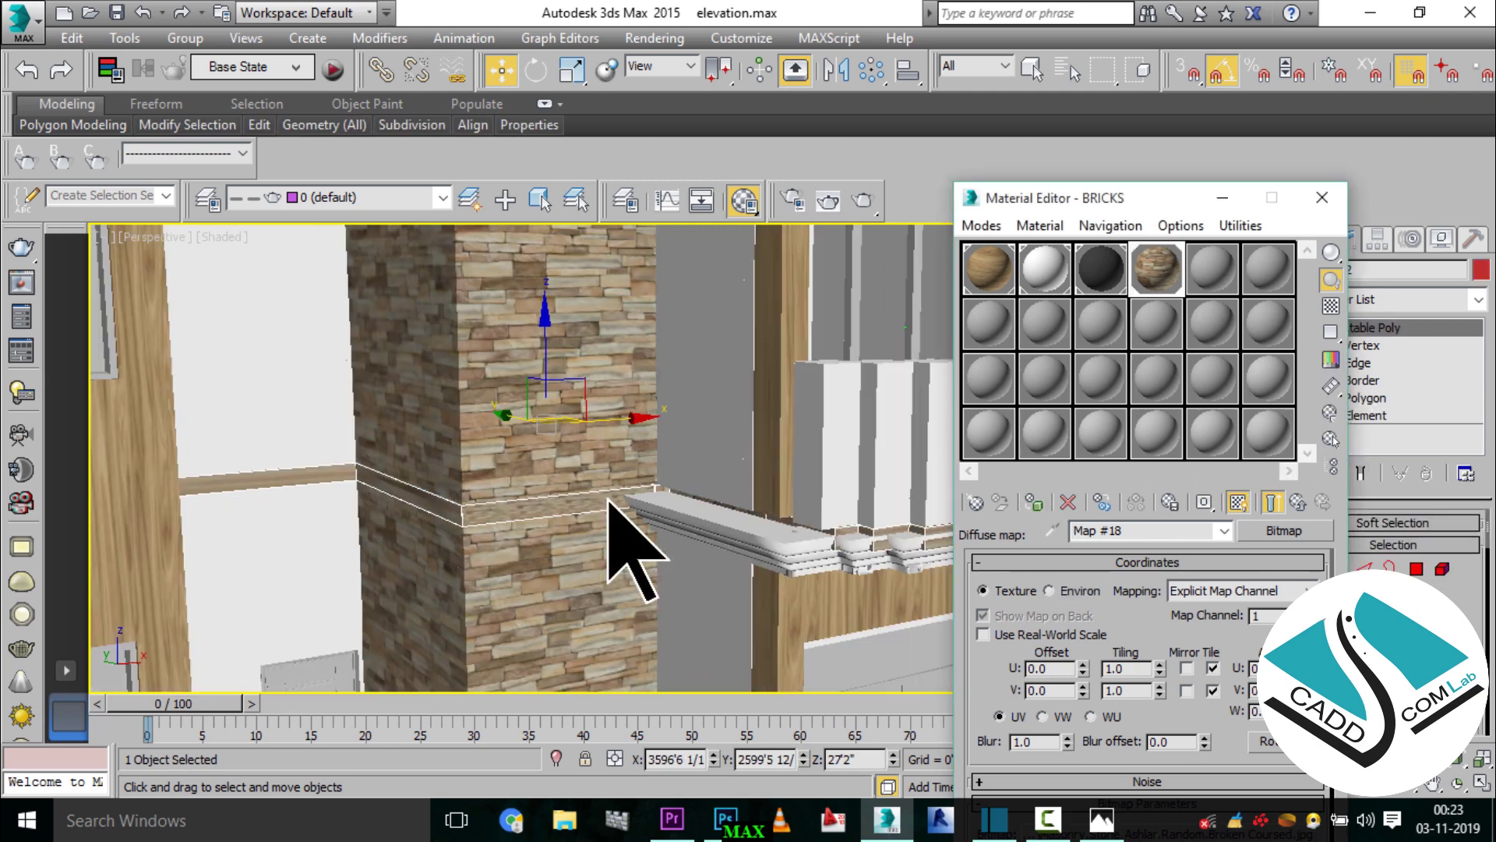
right_click(1395, 327)
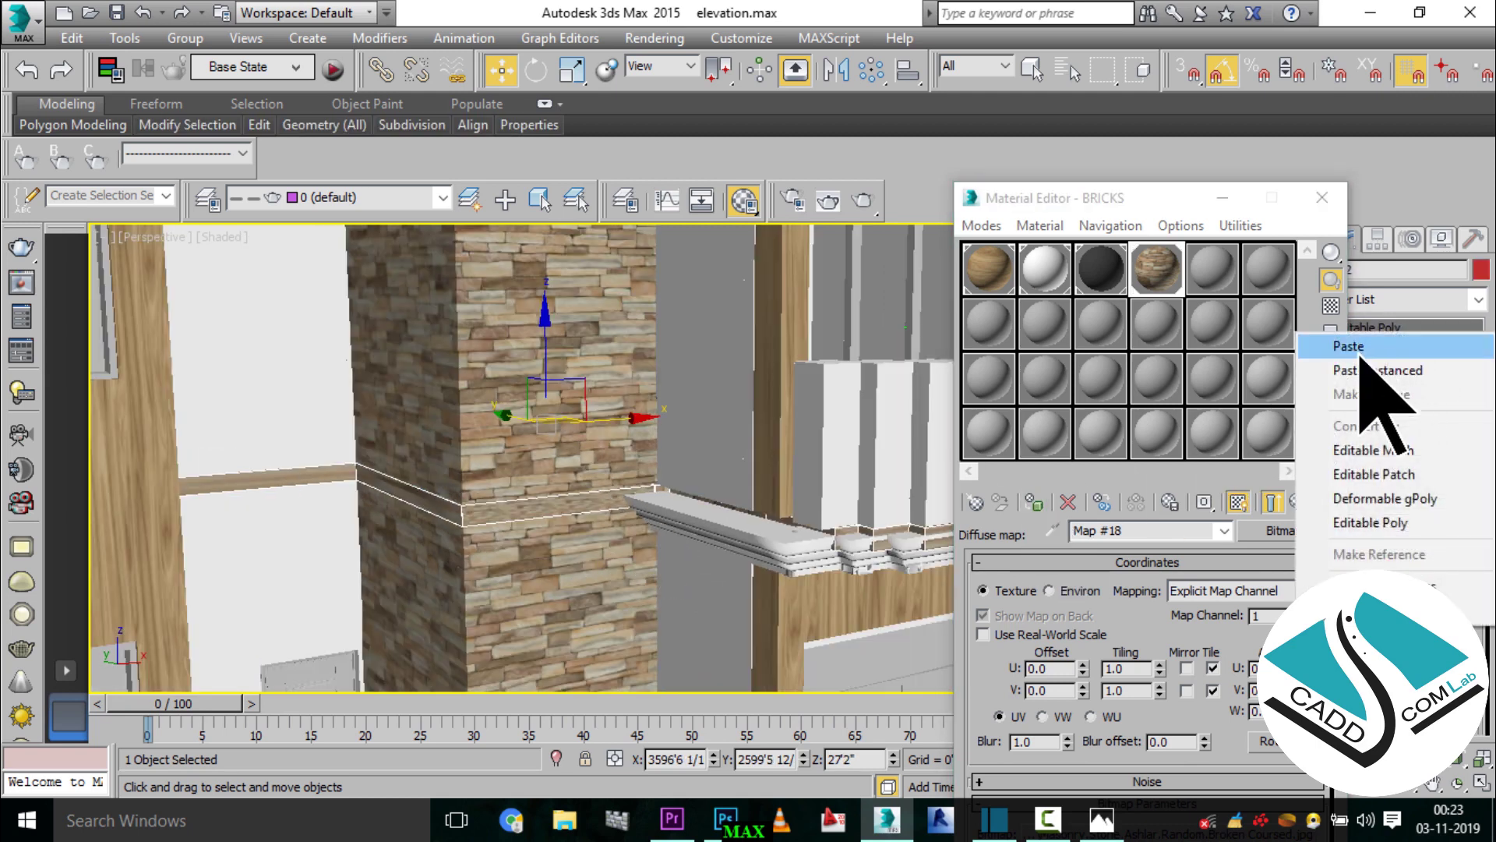
left_click(1364, 341)
scroll(660, 479, "down", 2)
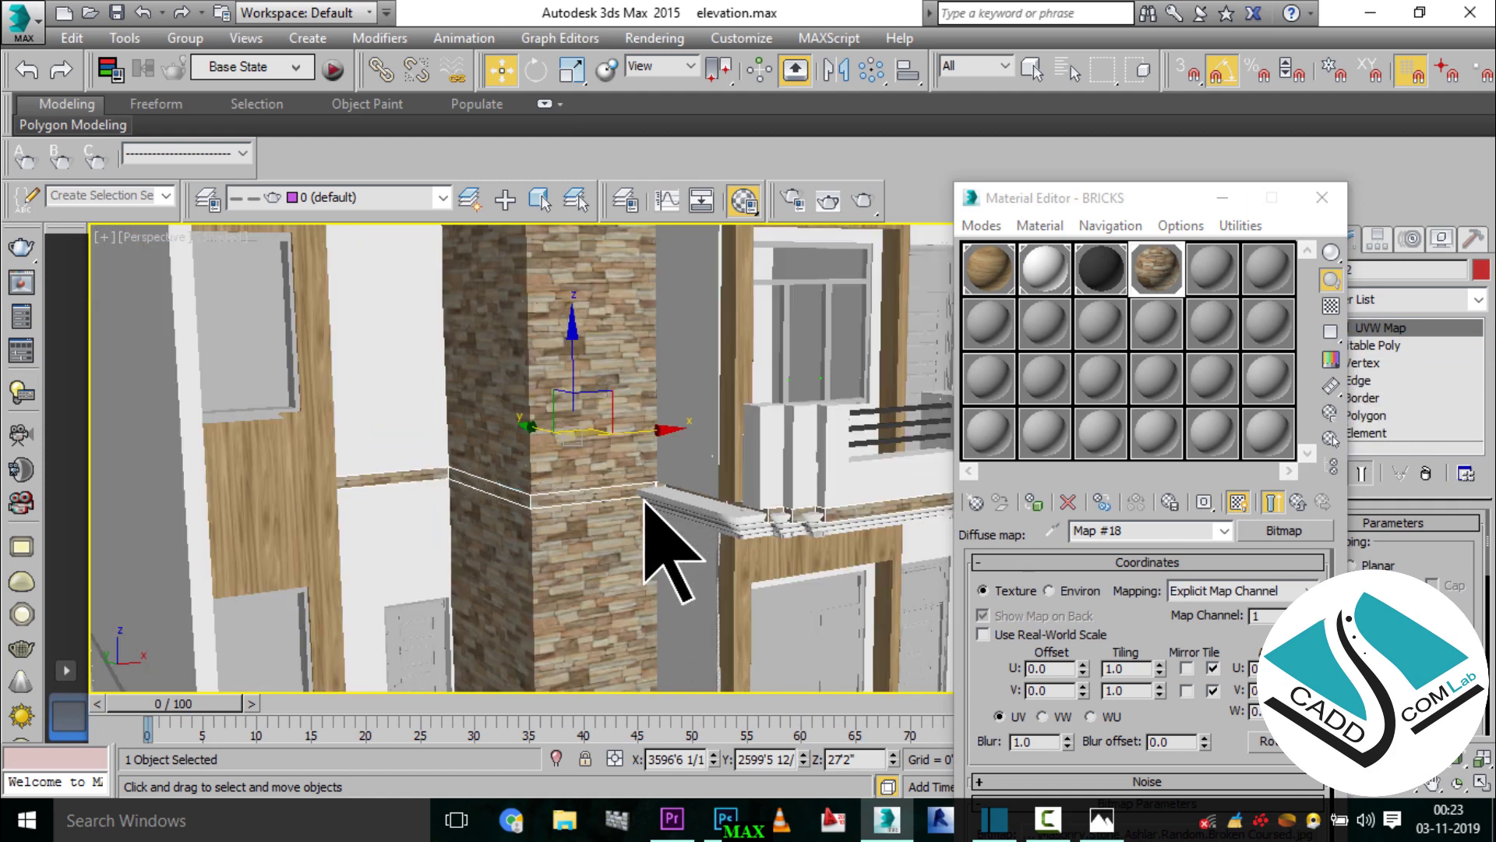
key("ctrl+z")
- Orbit to the building's front and briefly check the reference photo
scroll(578, 394, "down", 3)
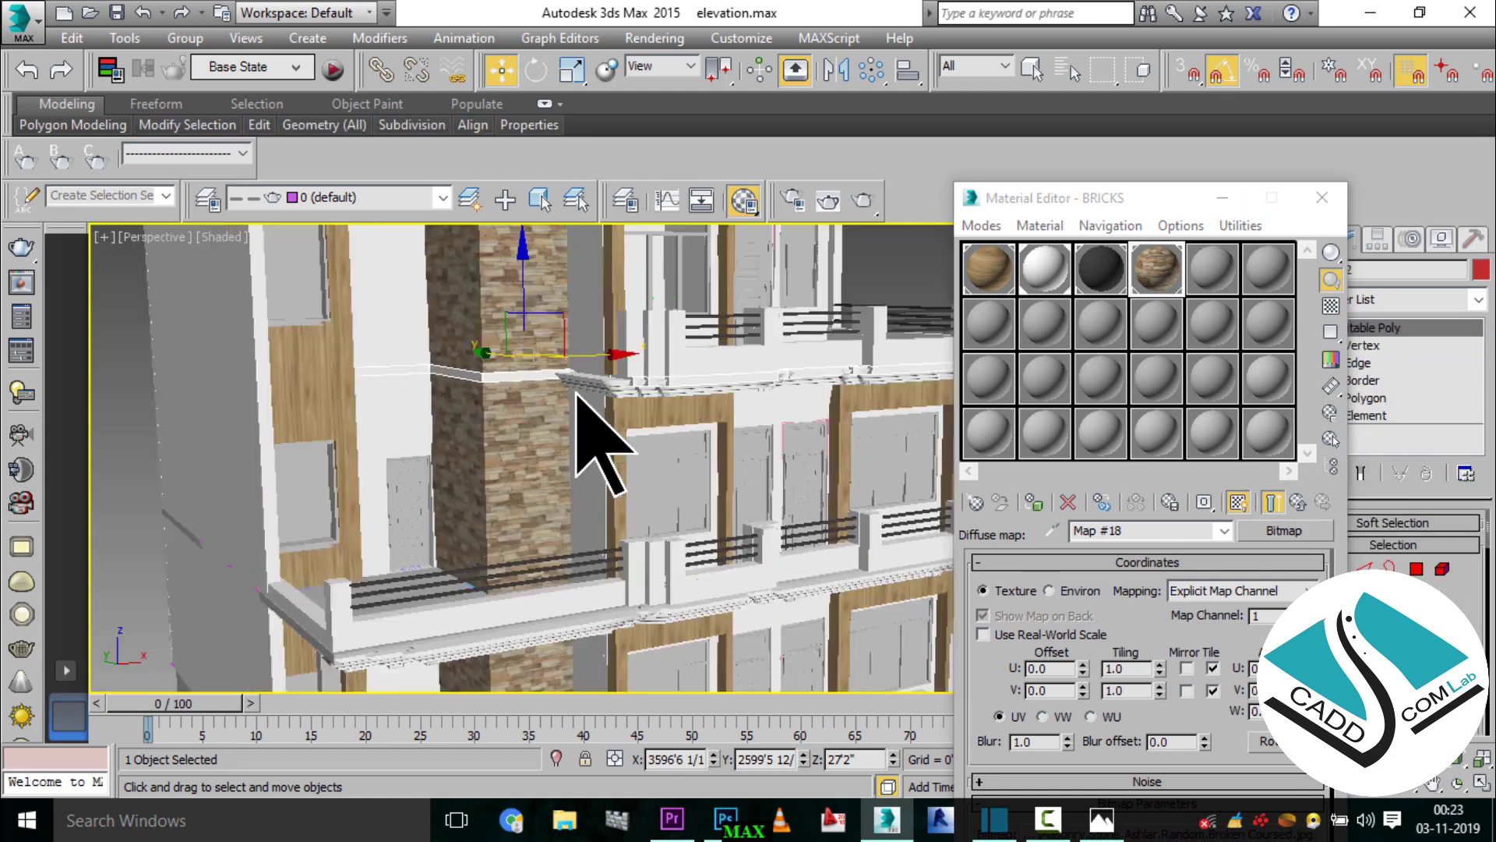
scroll(649, 466, "down", 2)
mouse_move(649, 465)
middle_mouse_down("alt")
mouse_move(652, 534)
mouse_move(578, 520)
middle_mouse_up("alt")
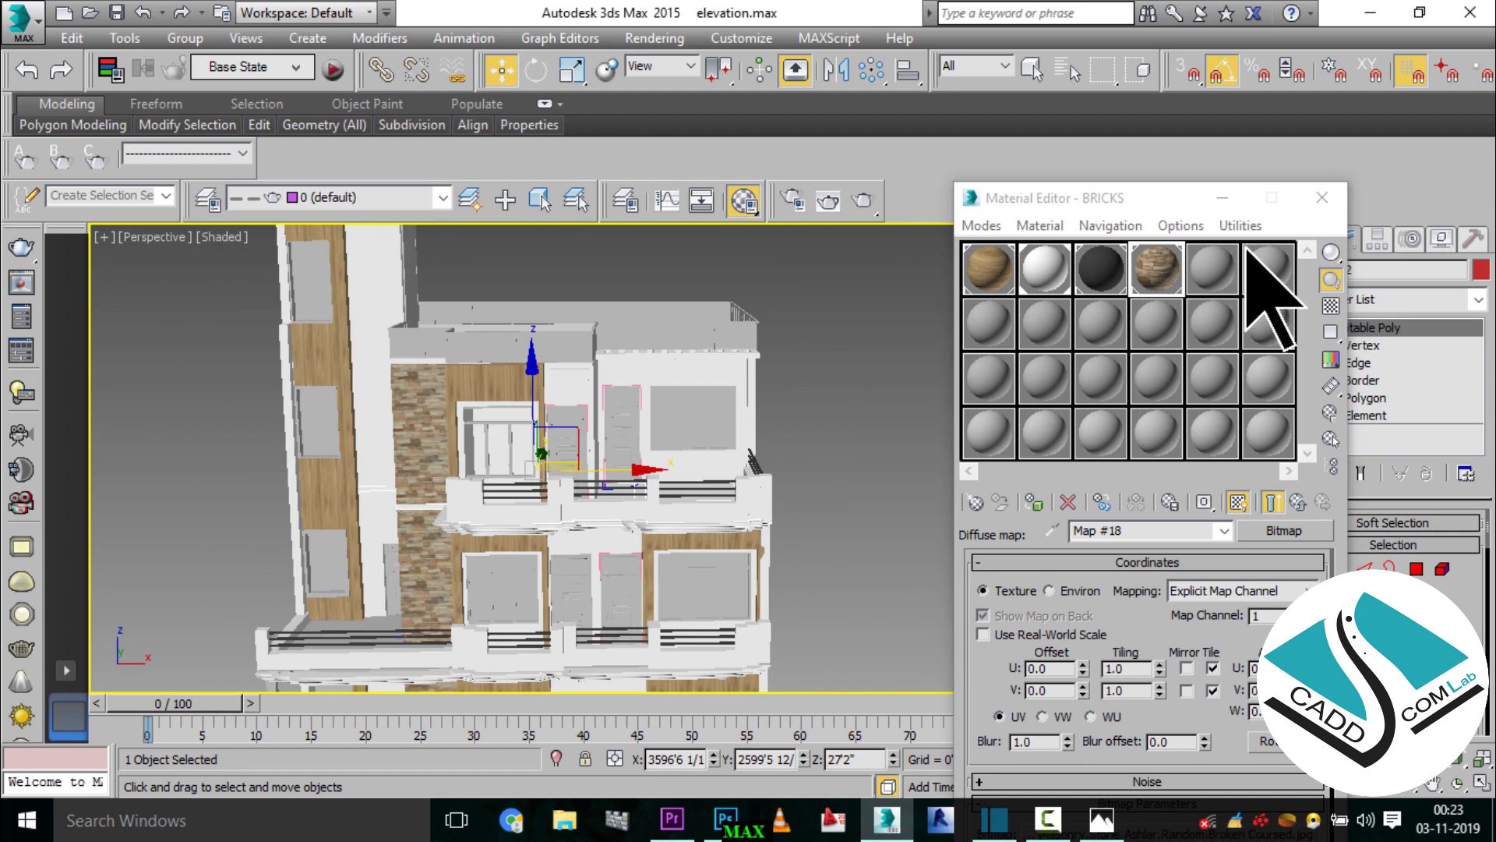
left_click(1101, 819)
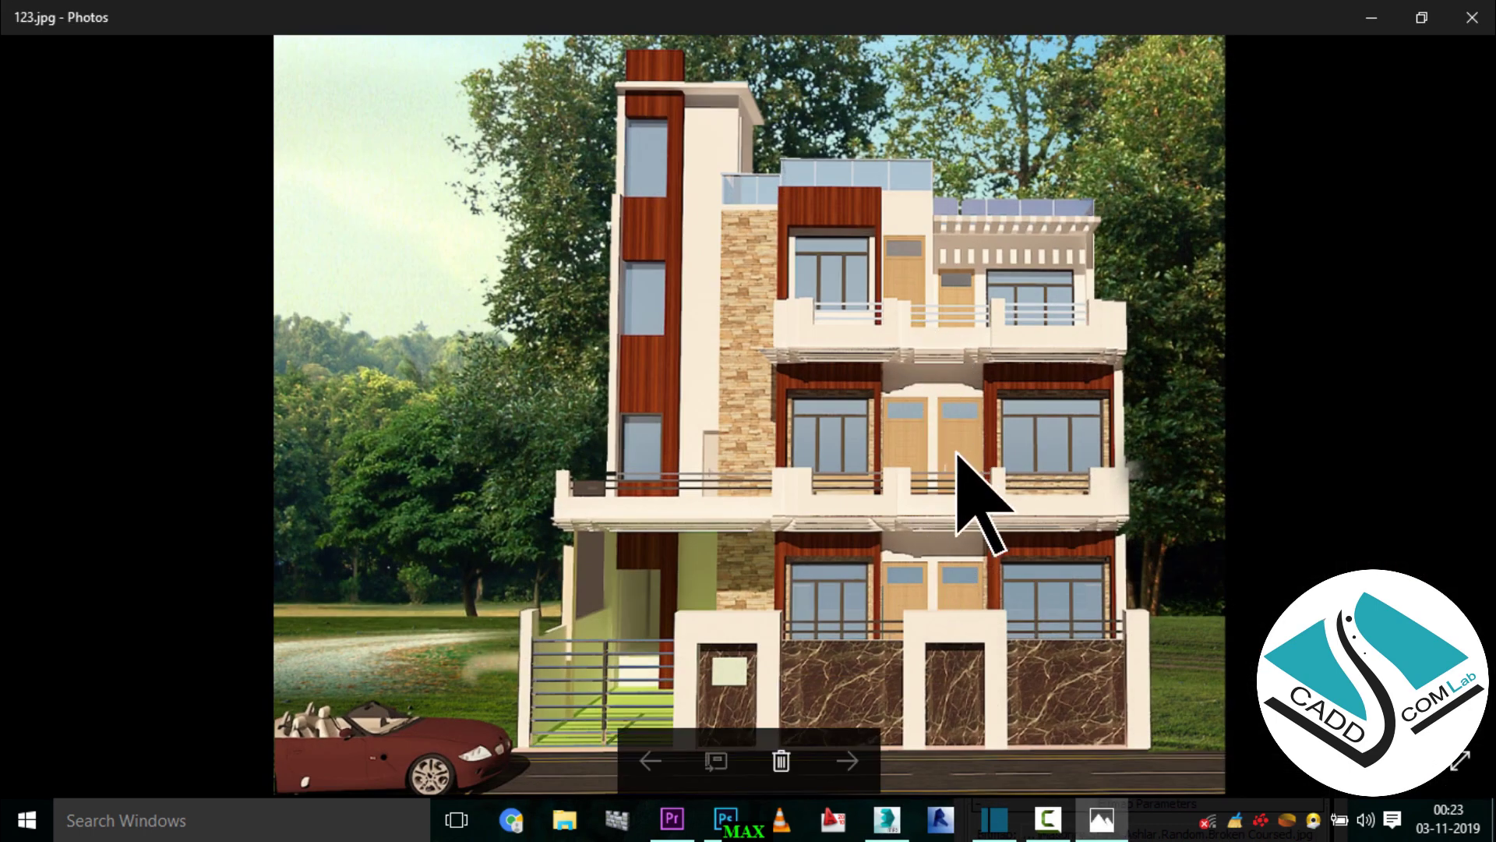
left_click(1099, 812)
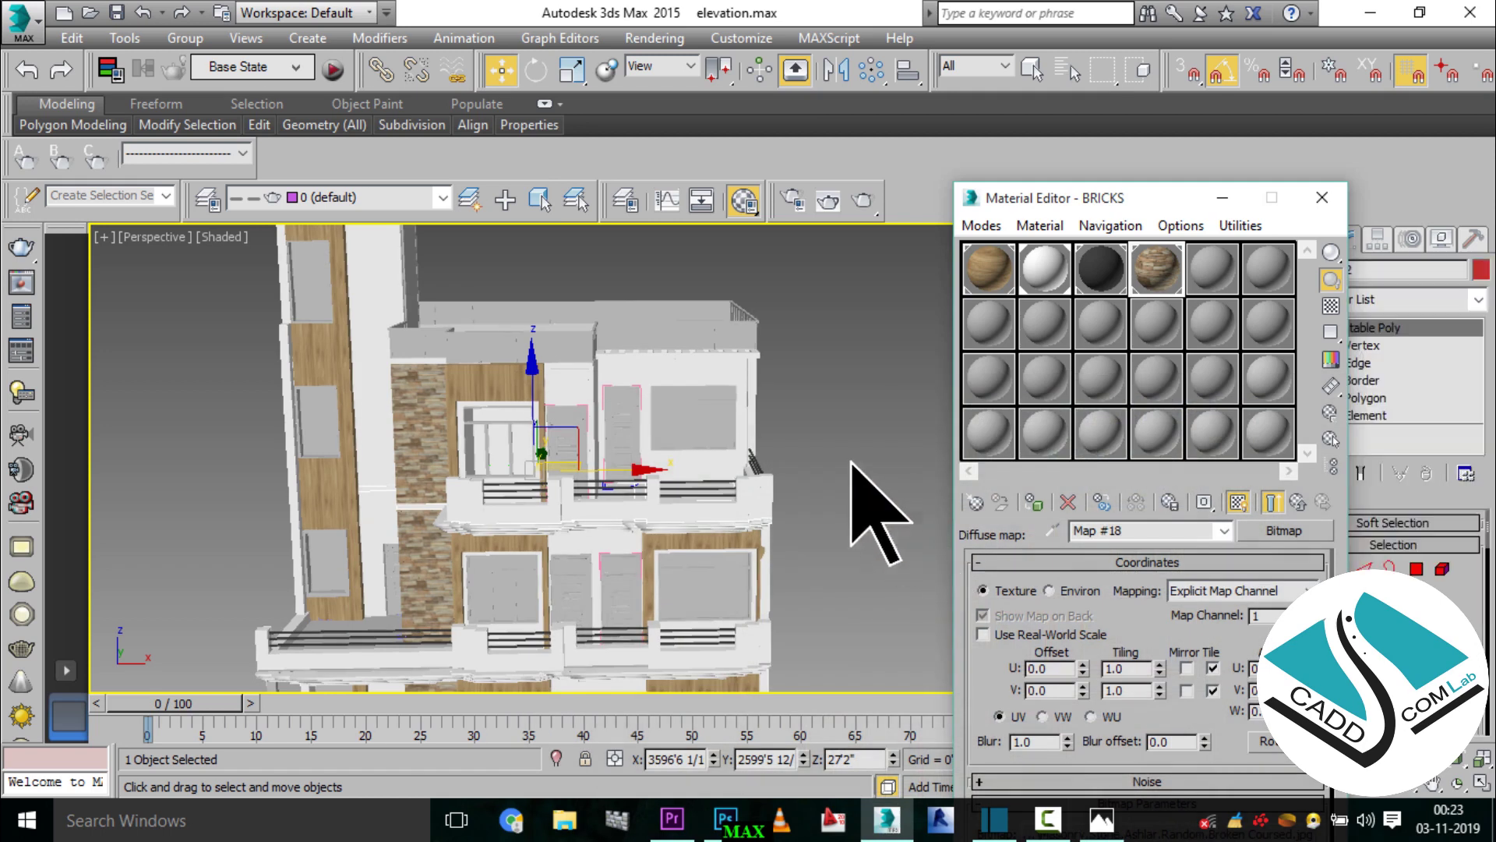
- Load a woods normal quality image as an empty slot's Bitmap diffuse map
left_click(1204, 277)
type("WOOD")
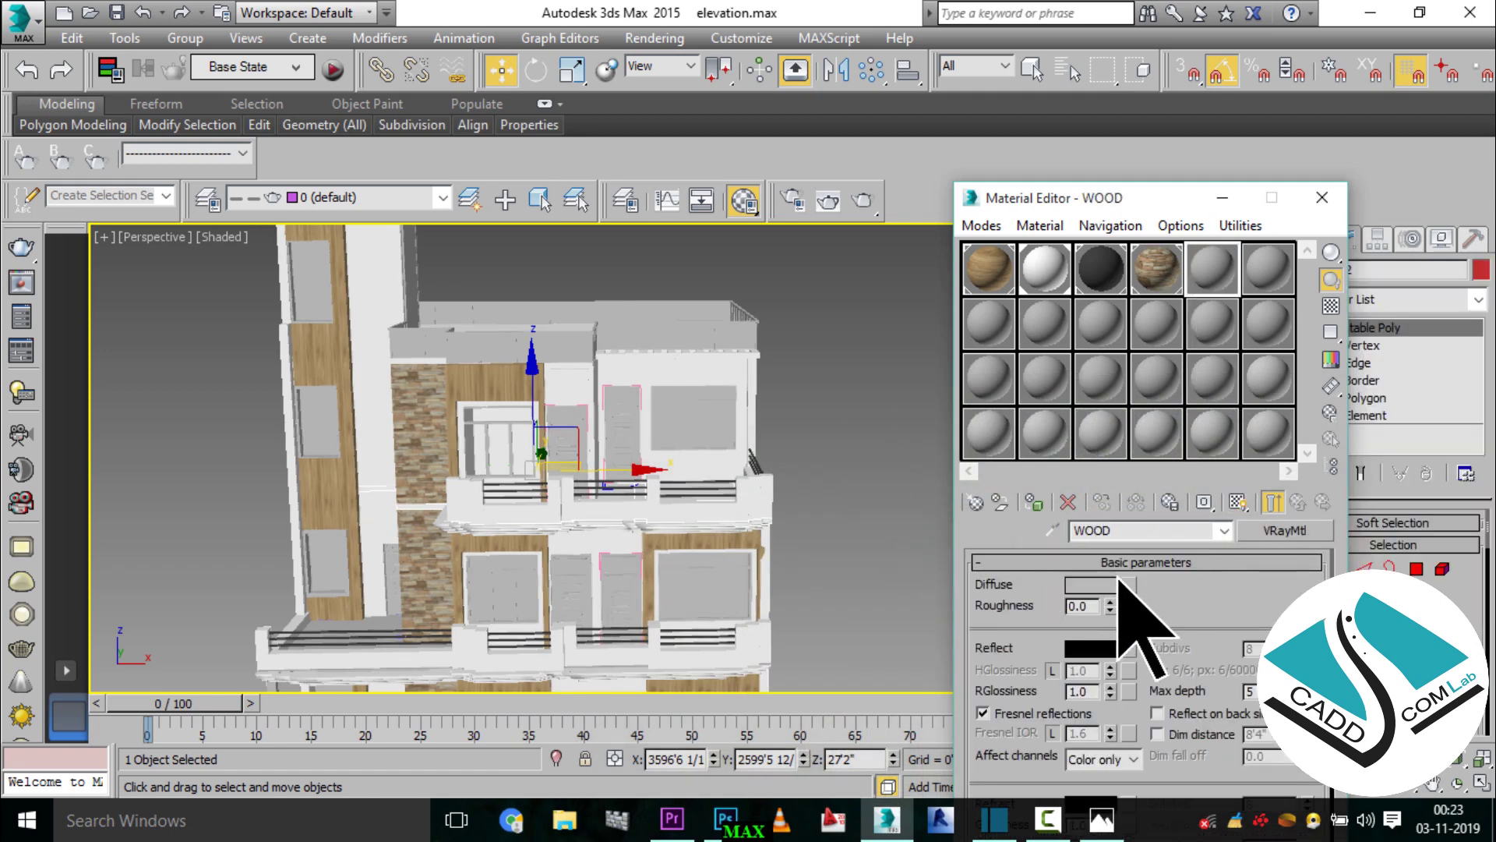
left_click(1129, 584)
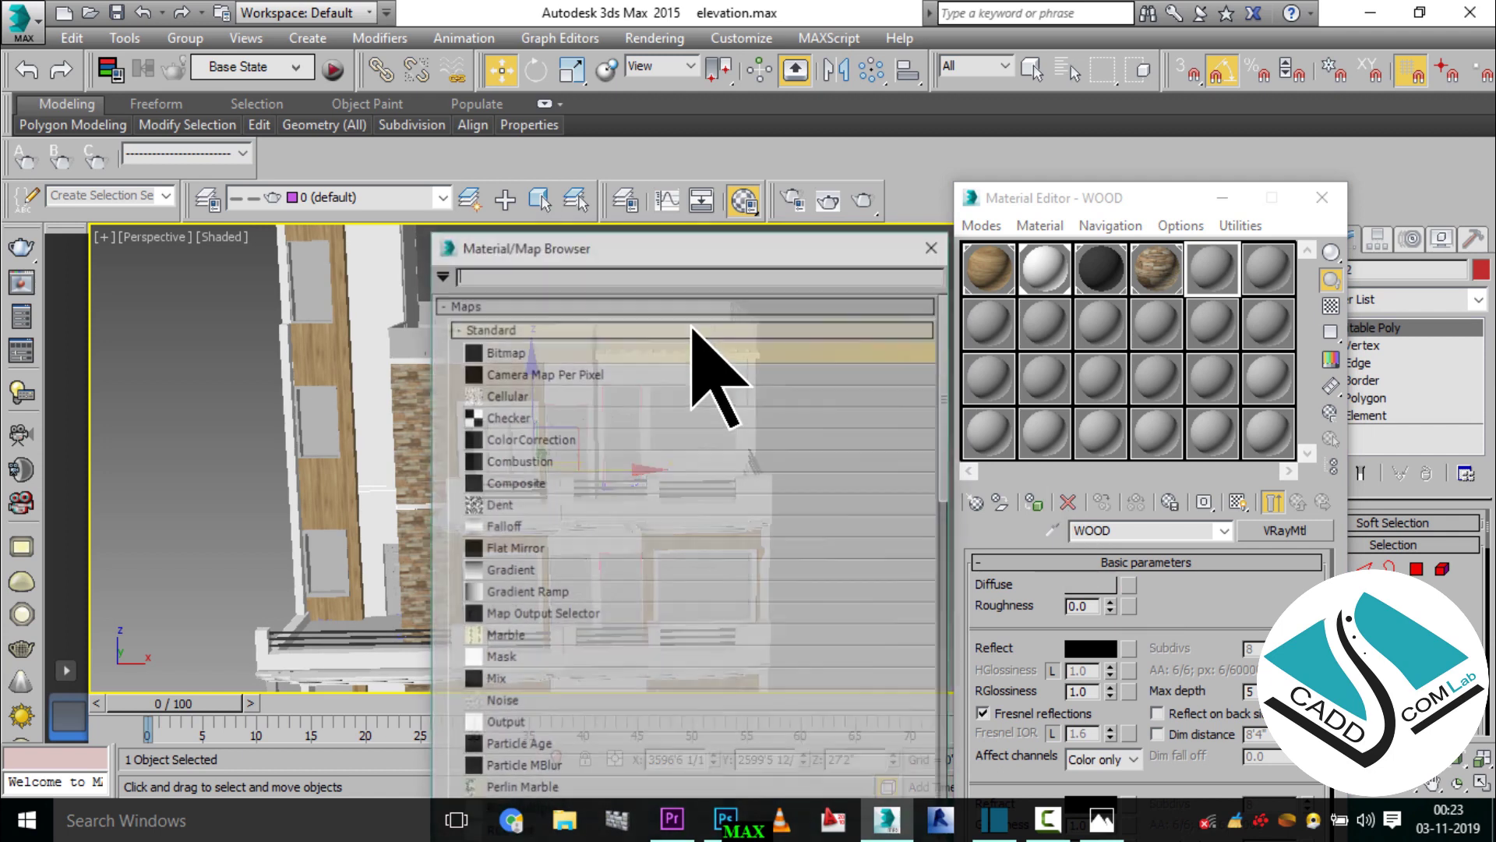
double_click(520, 355)
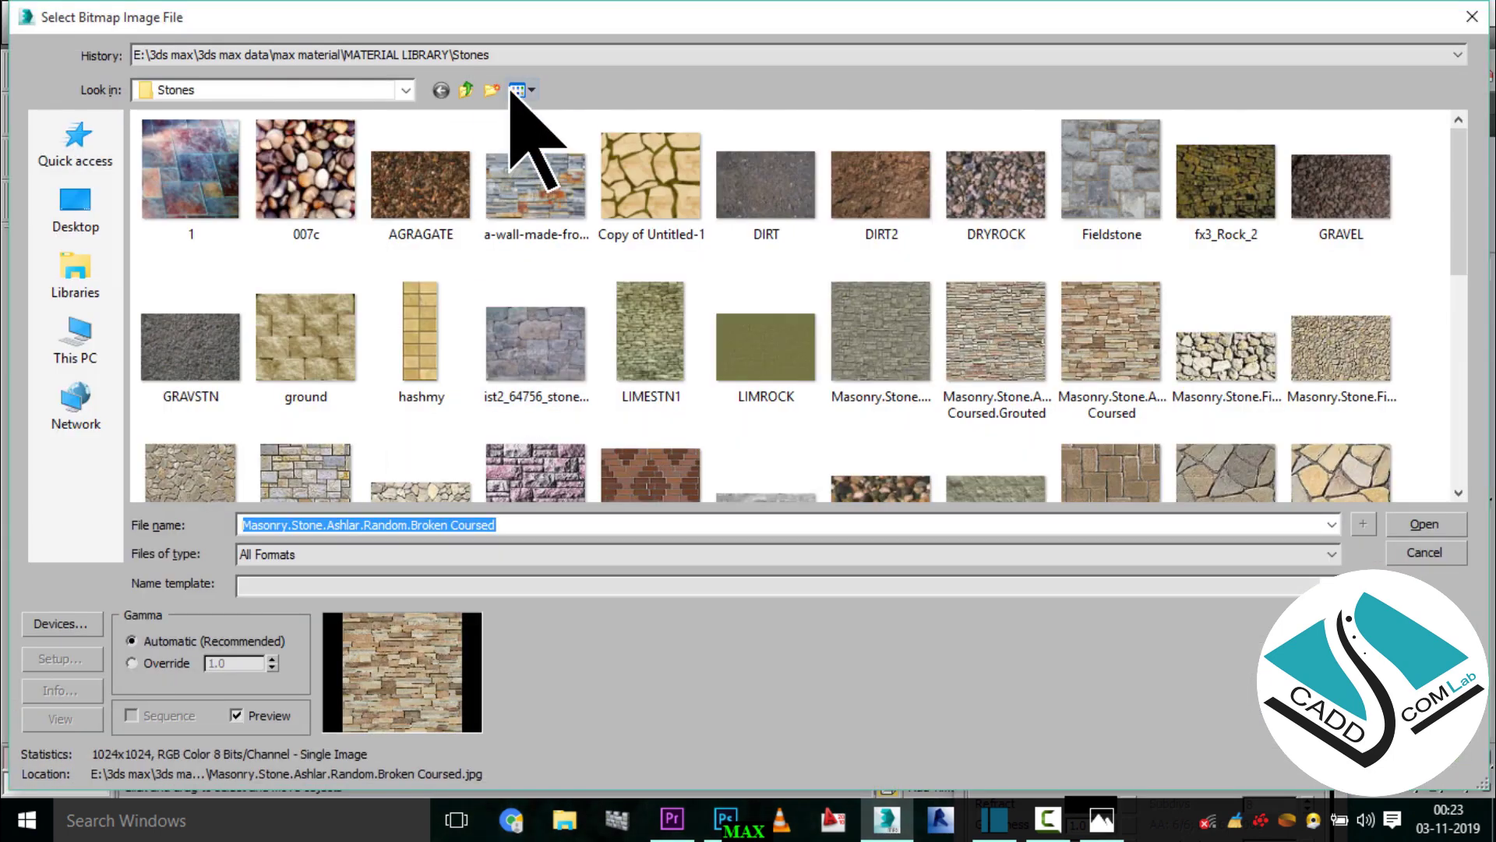
left_click(466, 90)
double_click(788, 346)
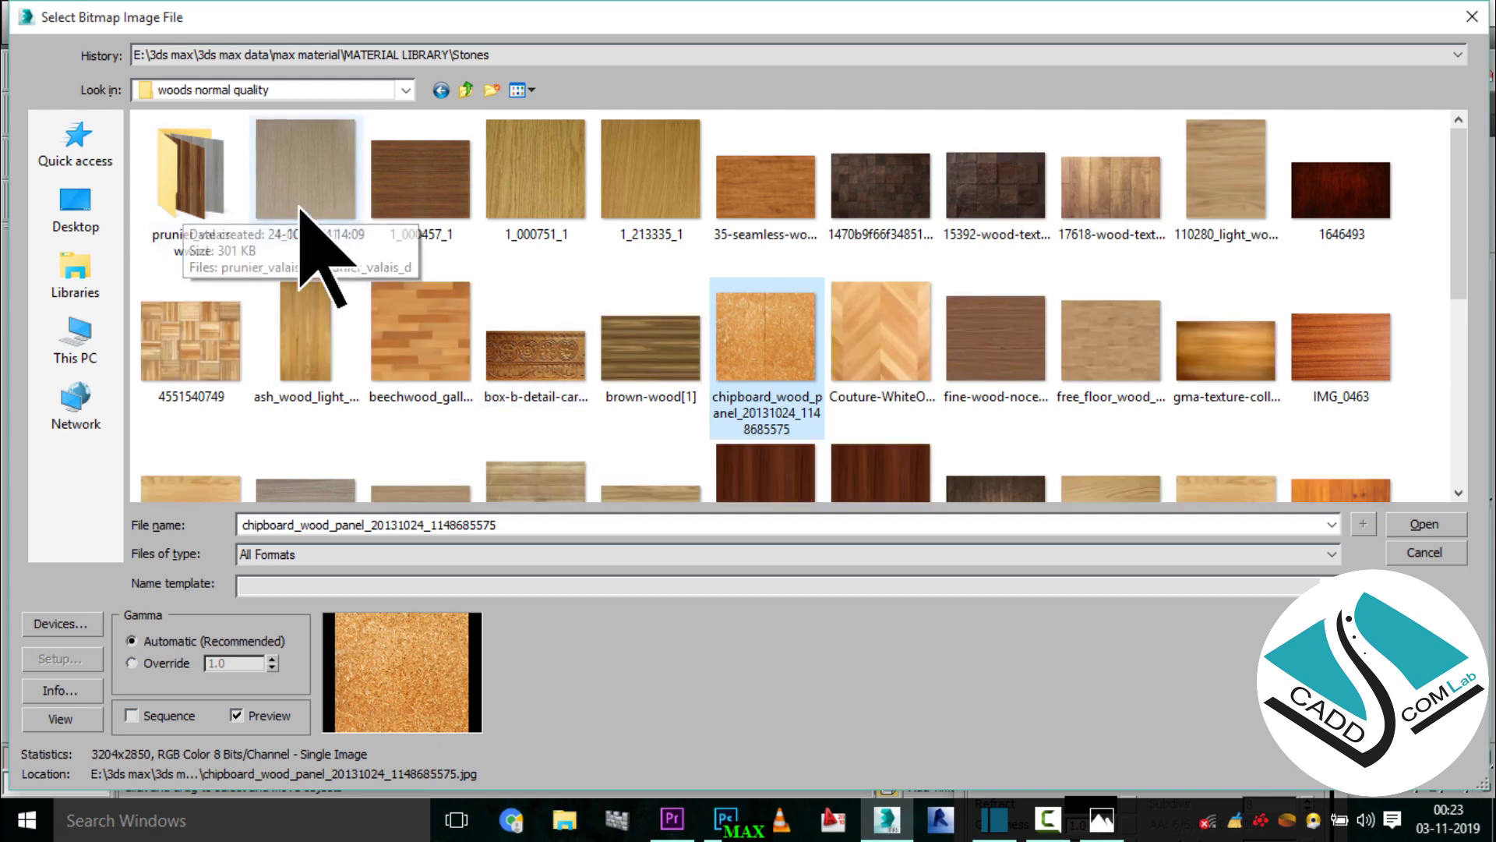
scroll(367, 327, "down", 3)
left_click(466, 89)
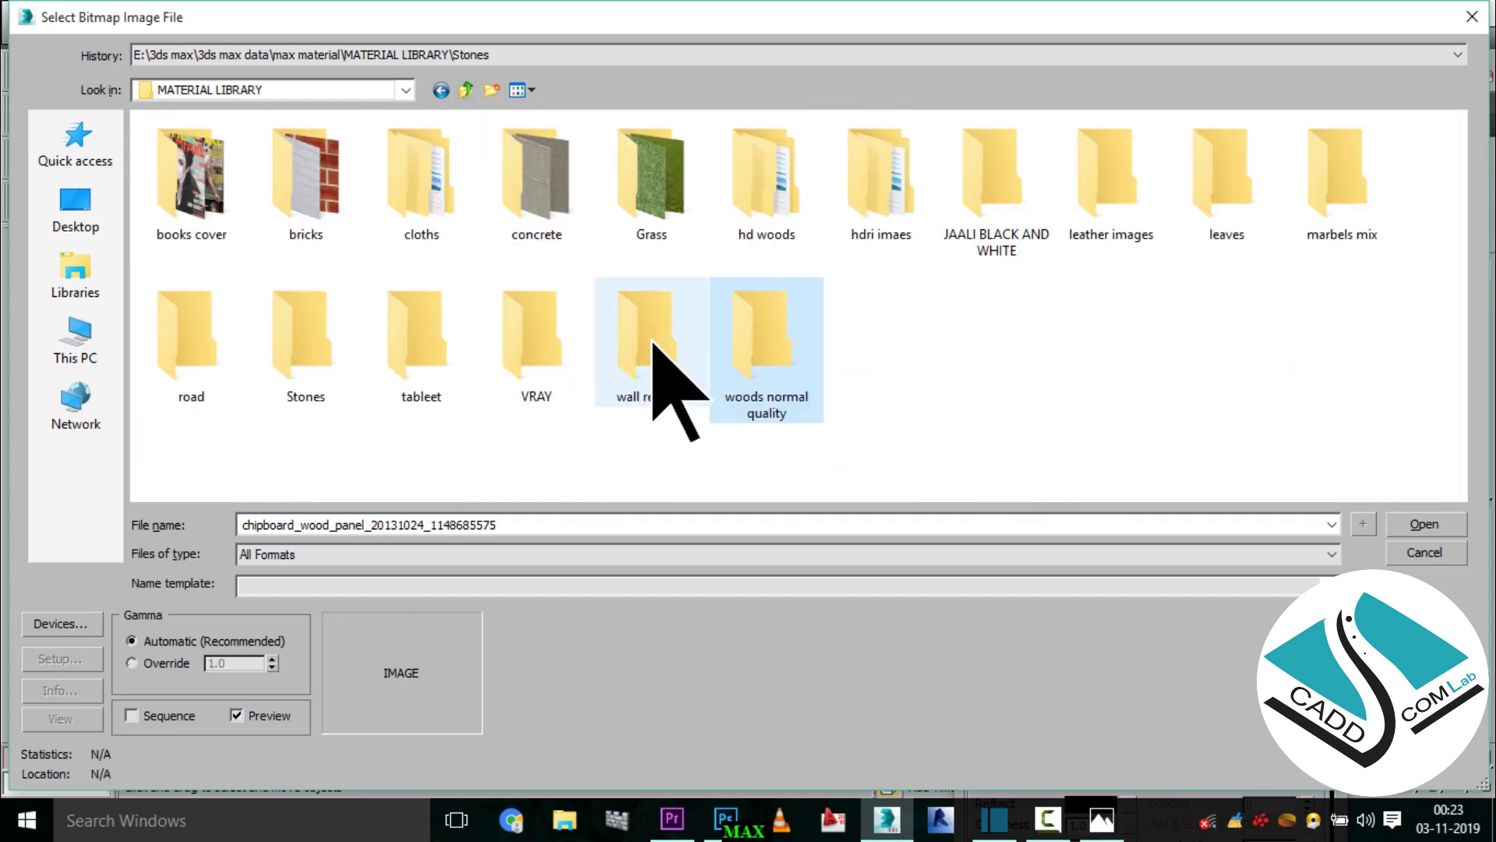
double_click(754, 351)
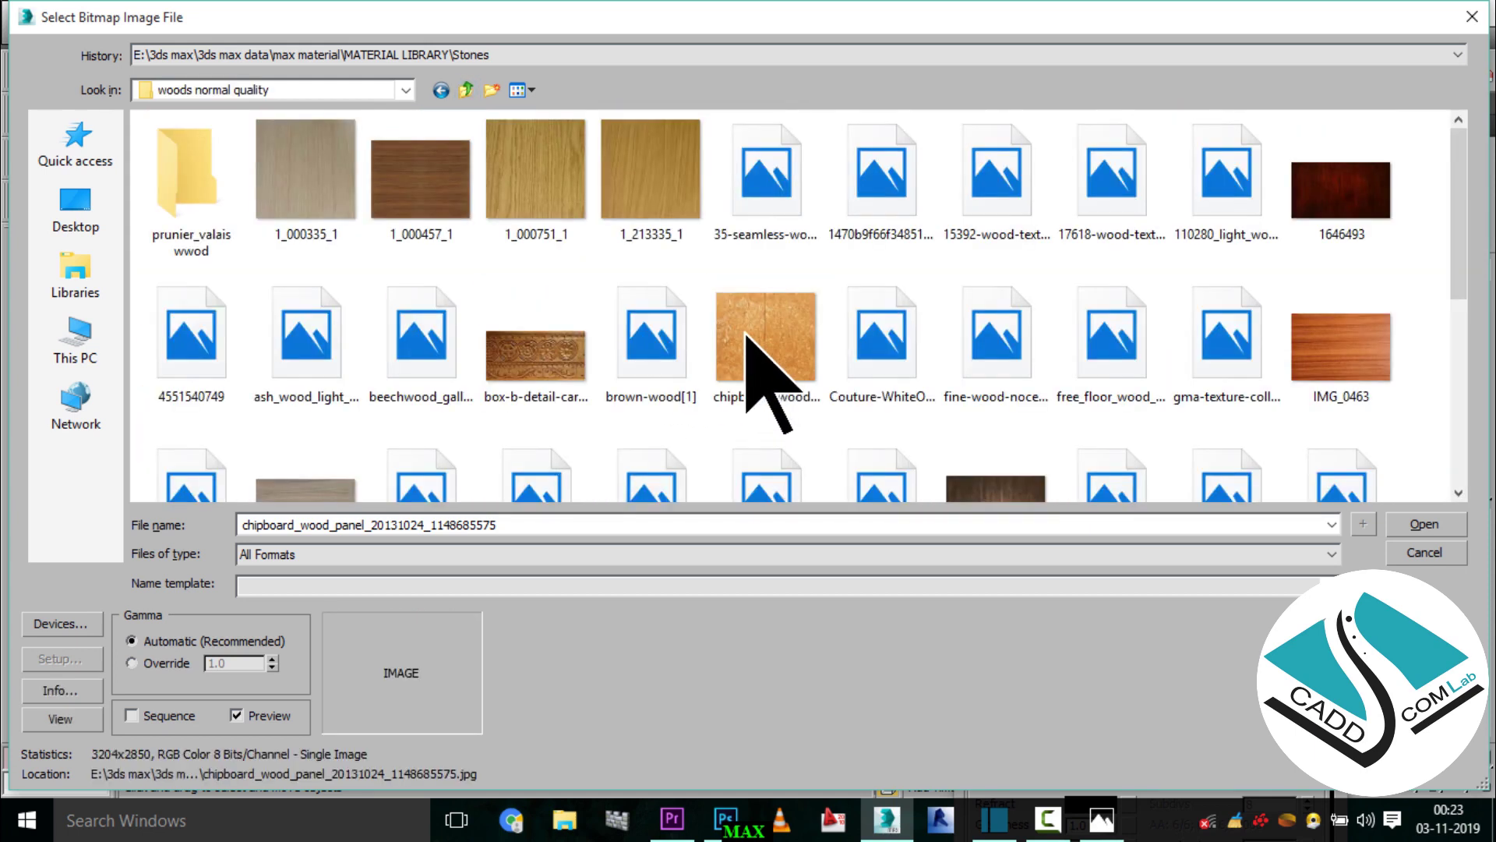
scroll(639, 358, "down", 3)
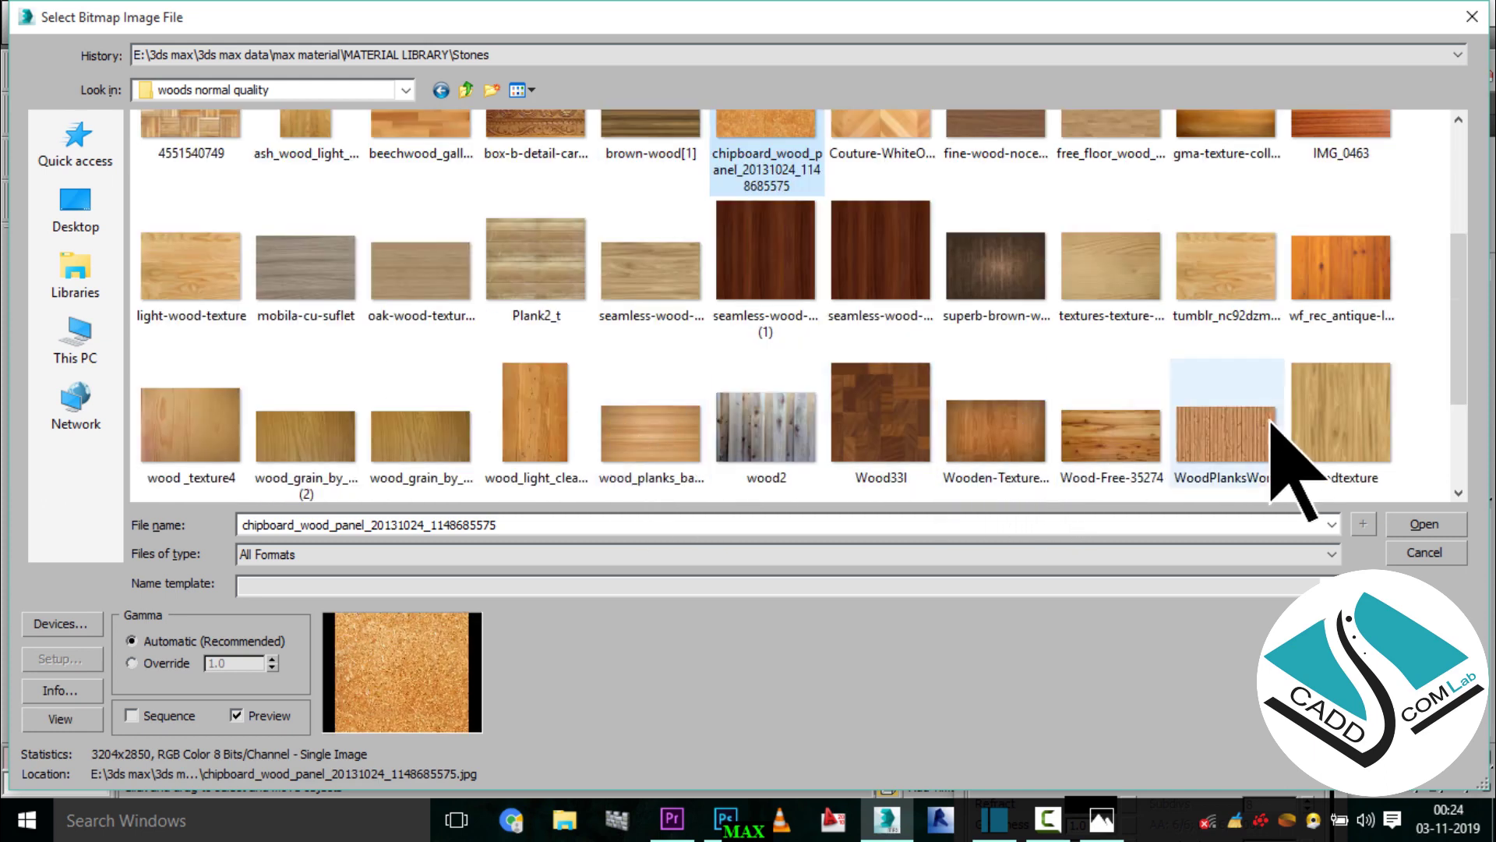
double_click(1002, 425)
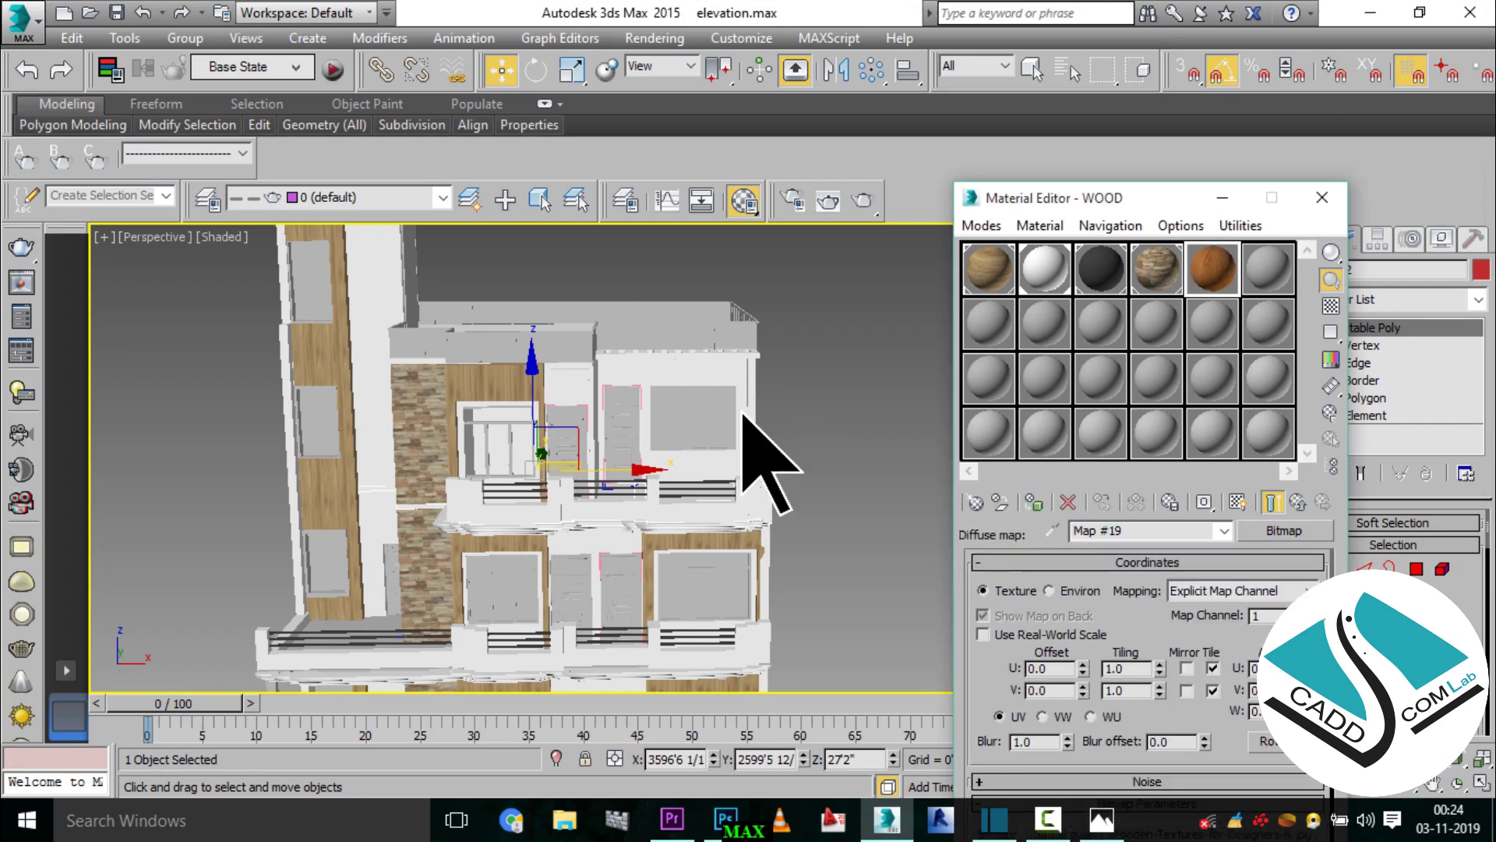
- Assign the material to the door as WOOD NEW and show it shaded in the viewport
left_click(560, 394)
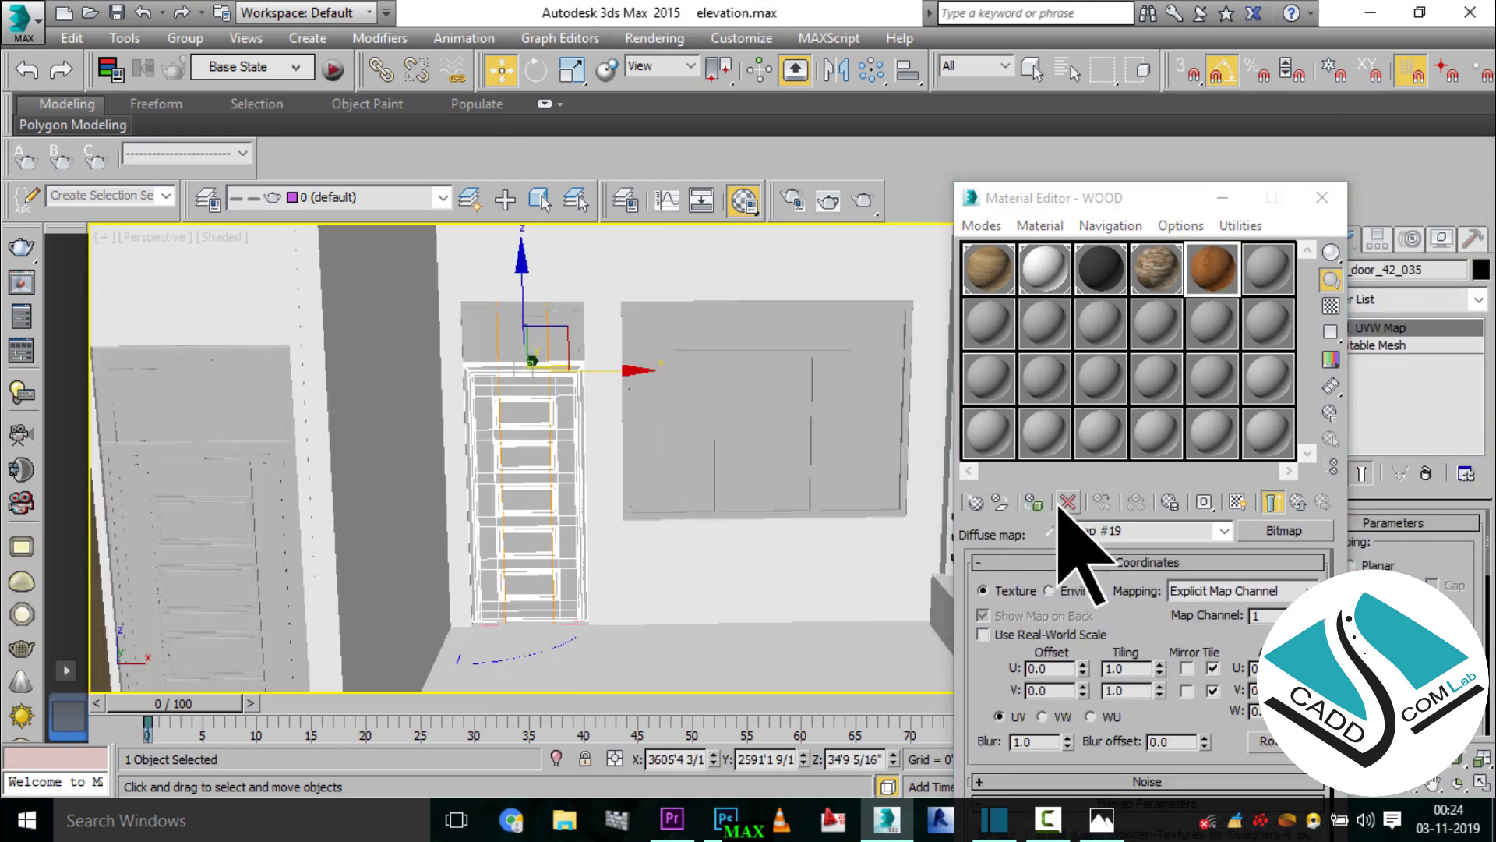
left_click(1034, 502)
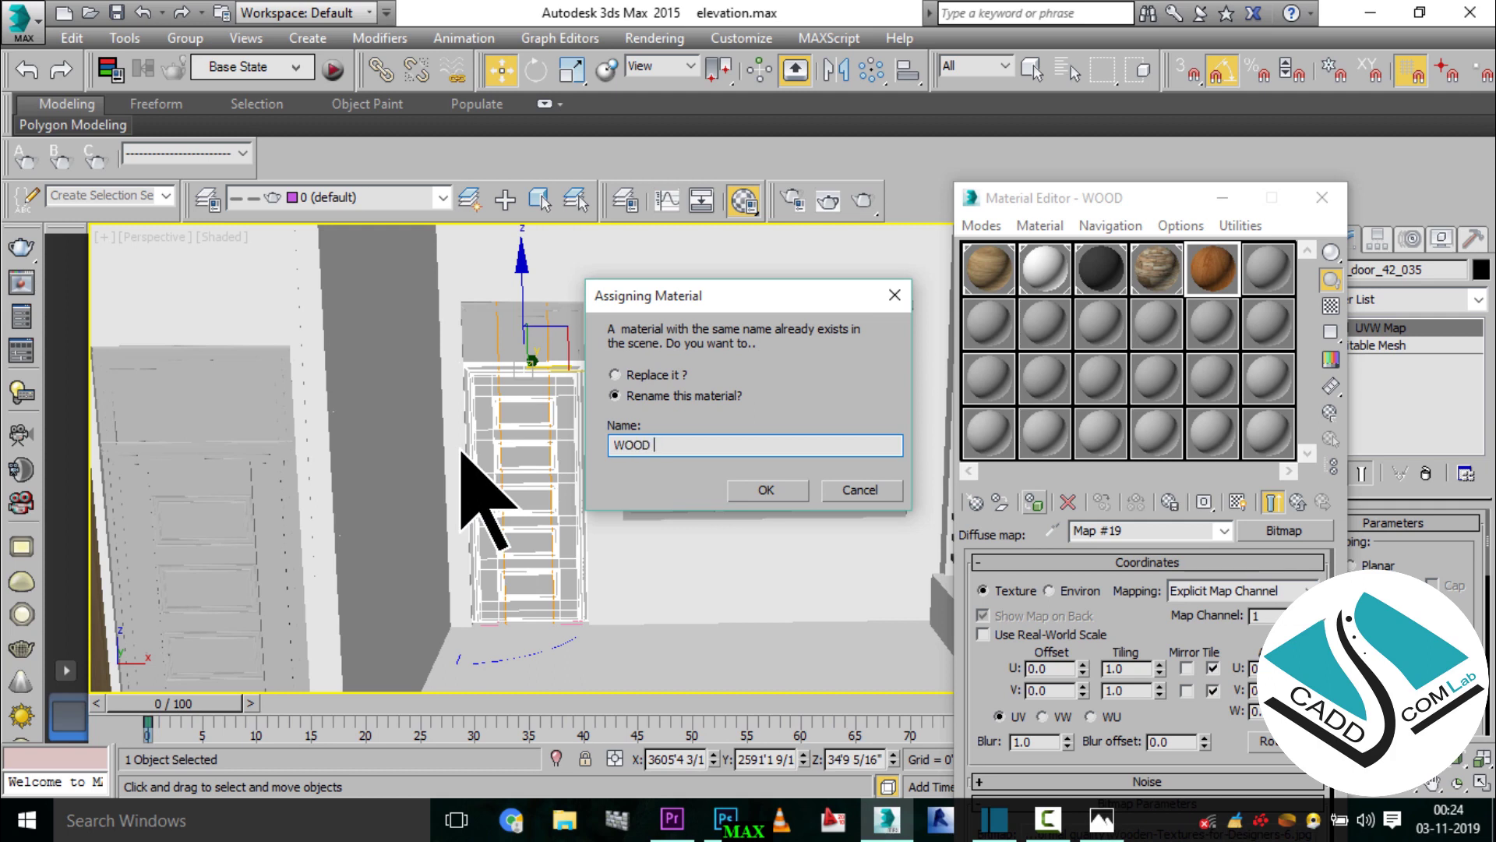
key("Return")
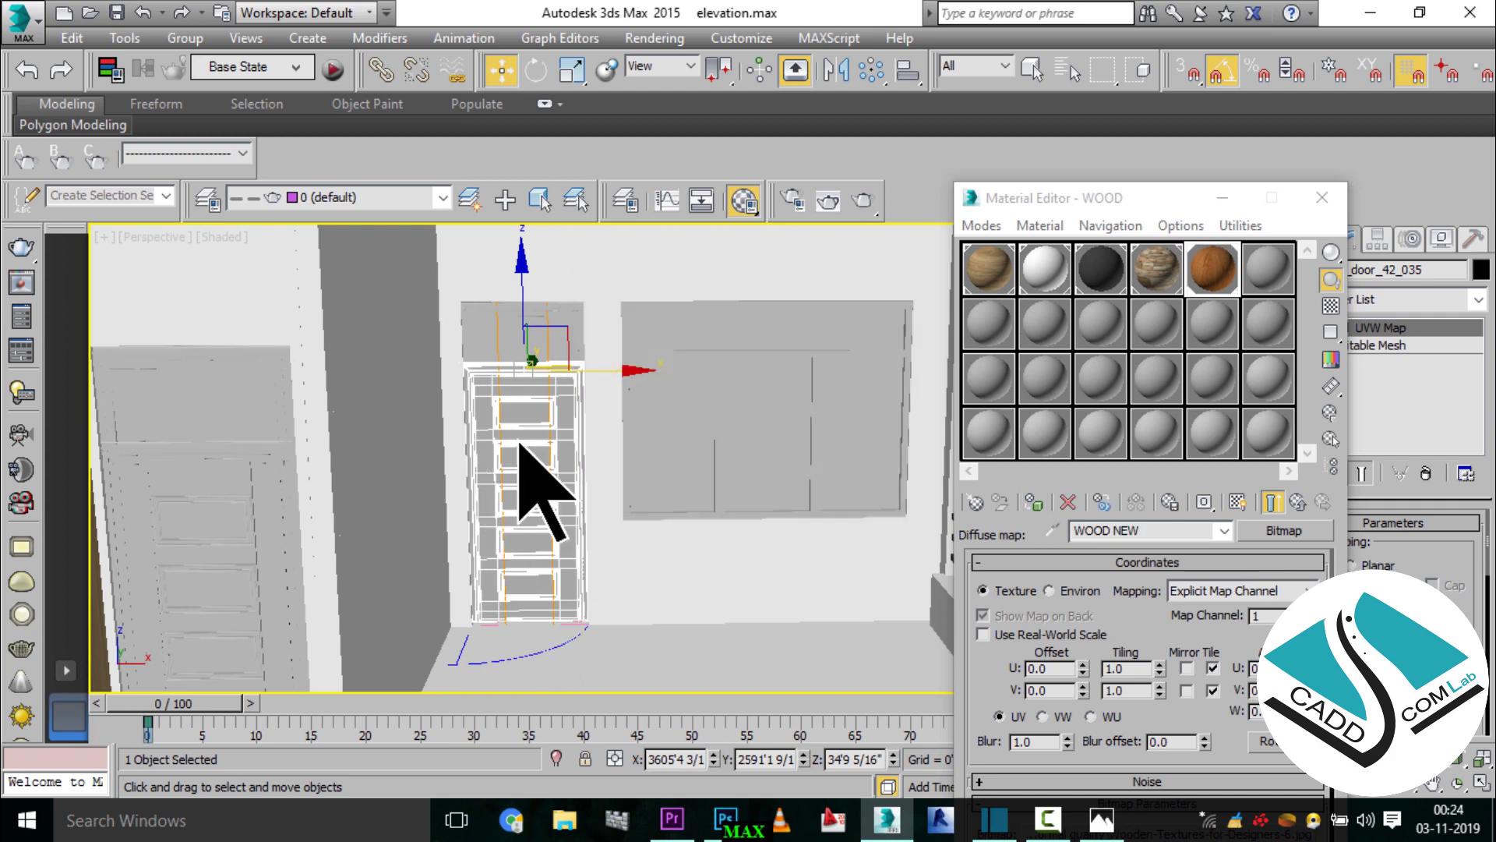
scroll(465, 251, "up", 3)
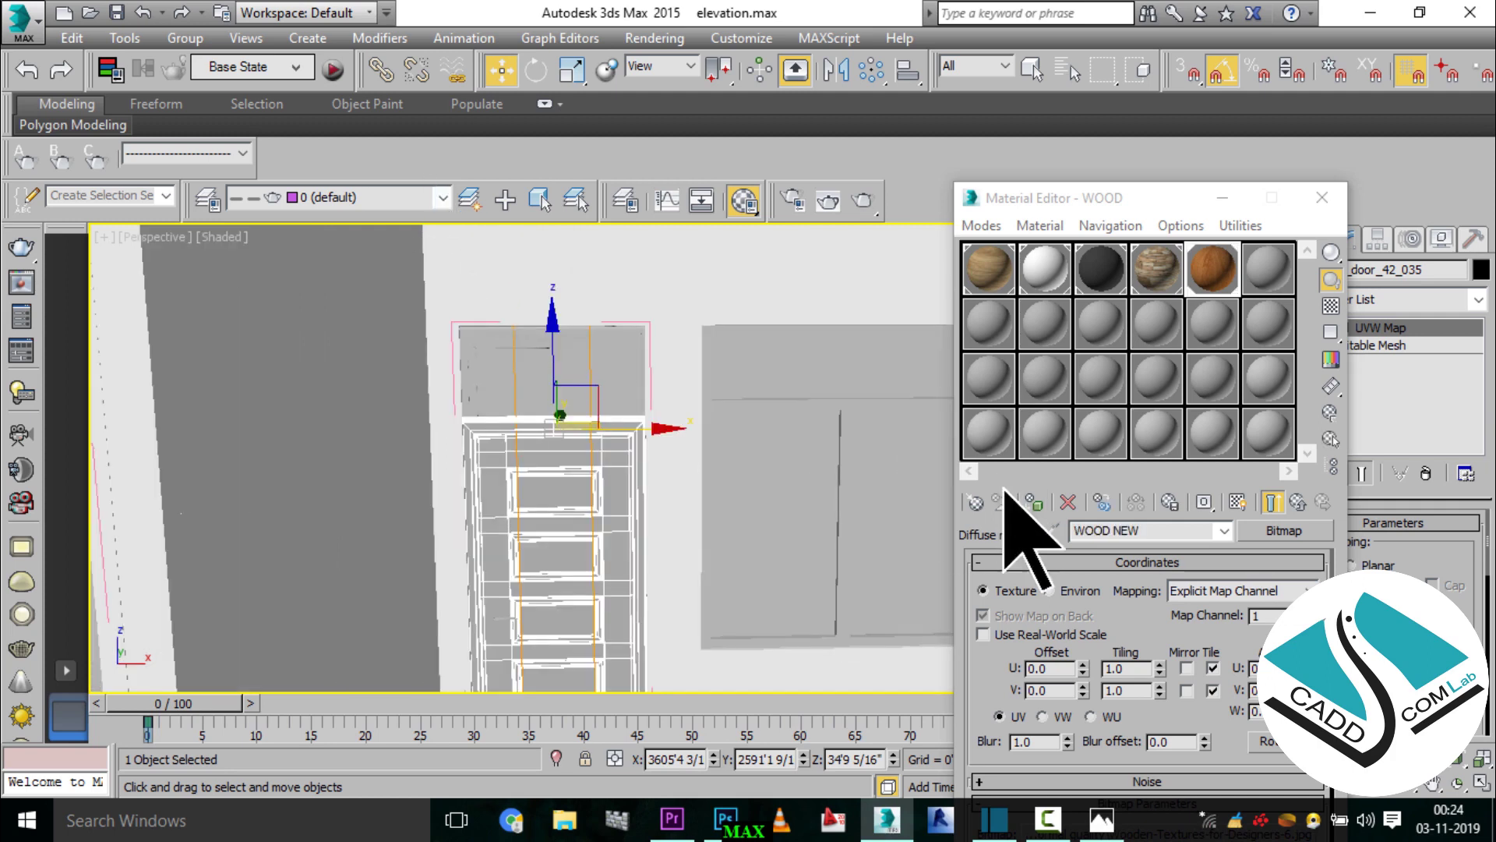
left_click(1237, 501)
- Add a UVW Map modifier to the door
scroll(661, 557, "up", 2)
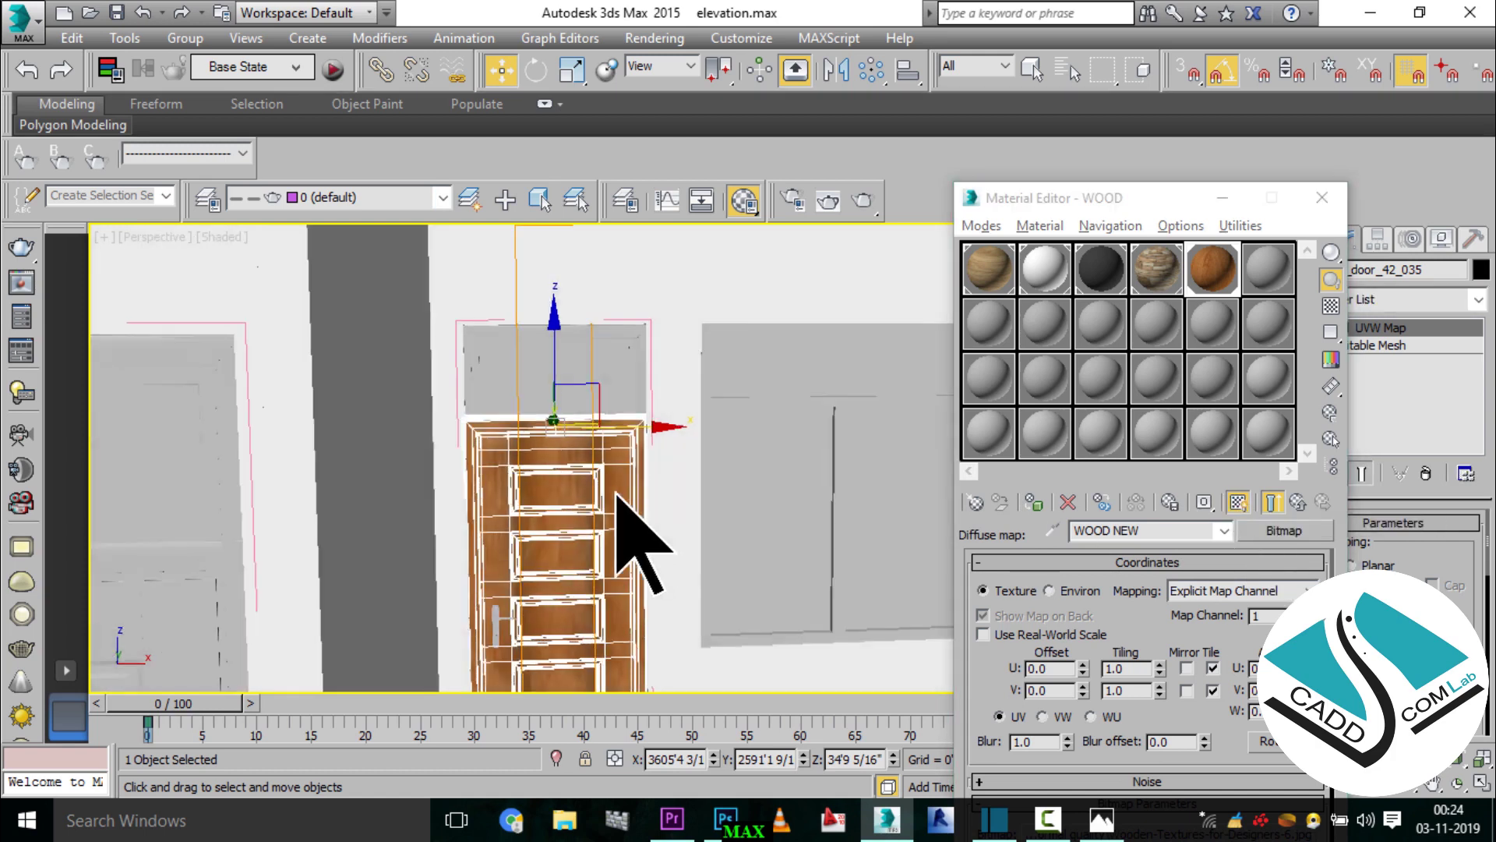
scroll(696, 557, "up", 2)
scroll(678, 468, "up", 2)
left_click(1440, 300)
key("u")
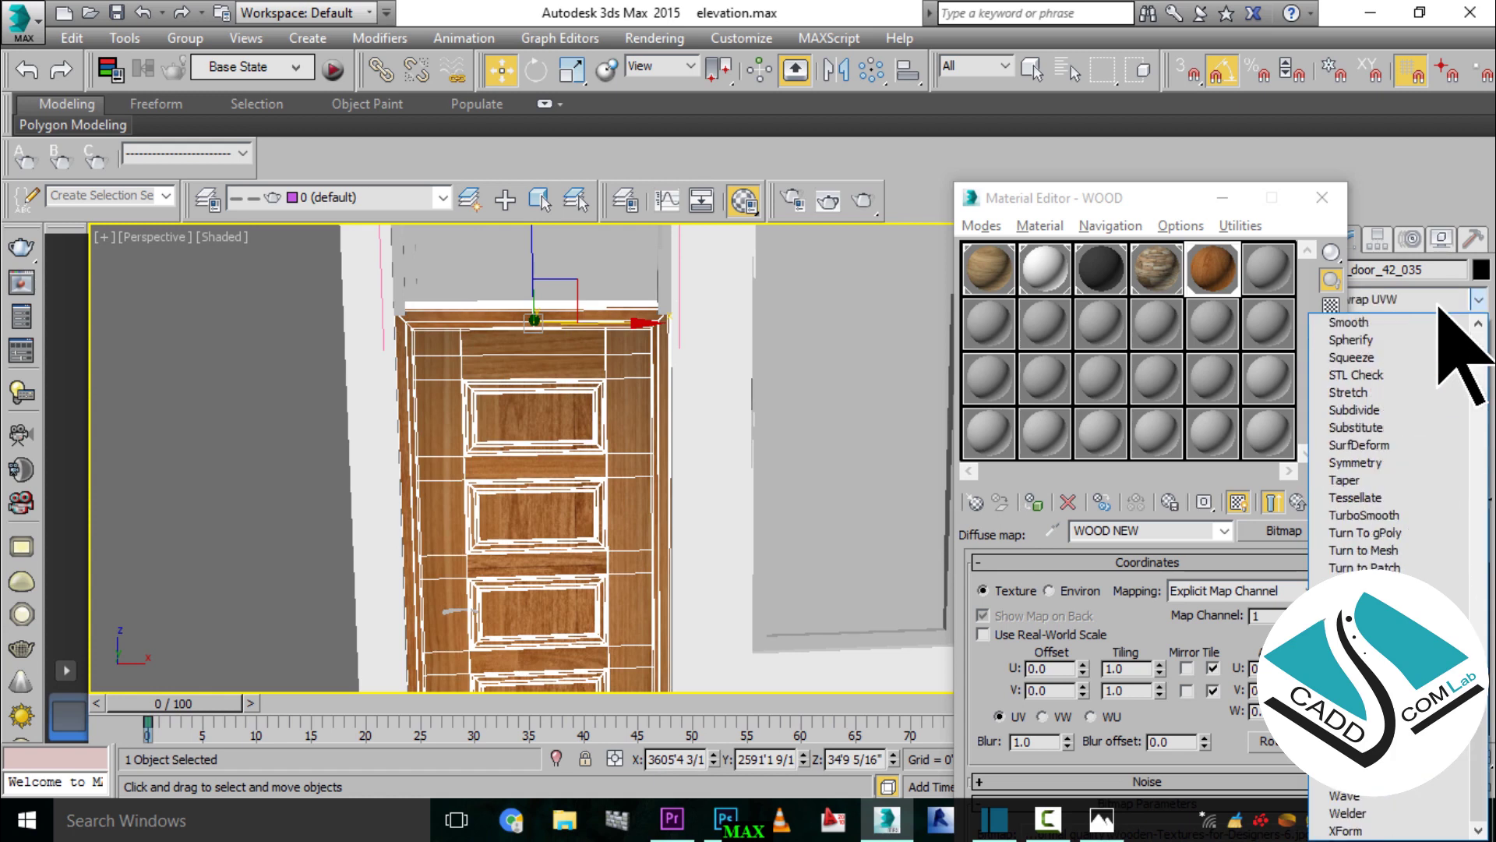
key("Return")
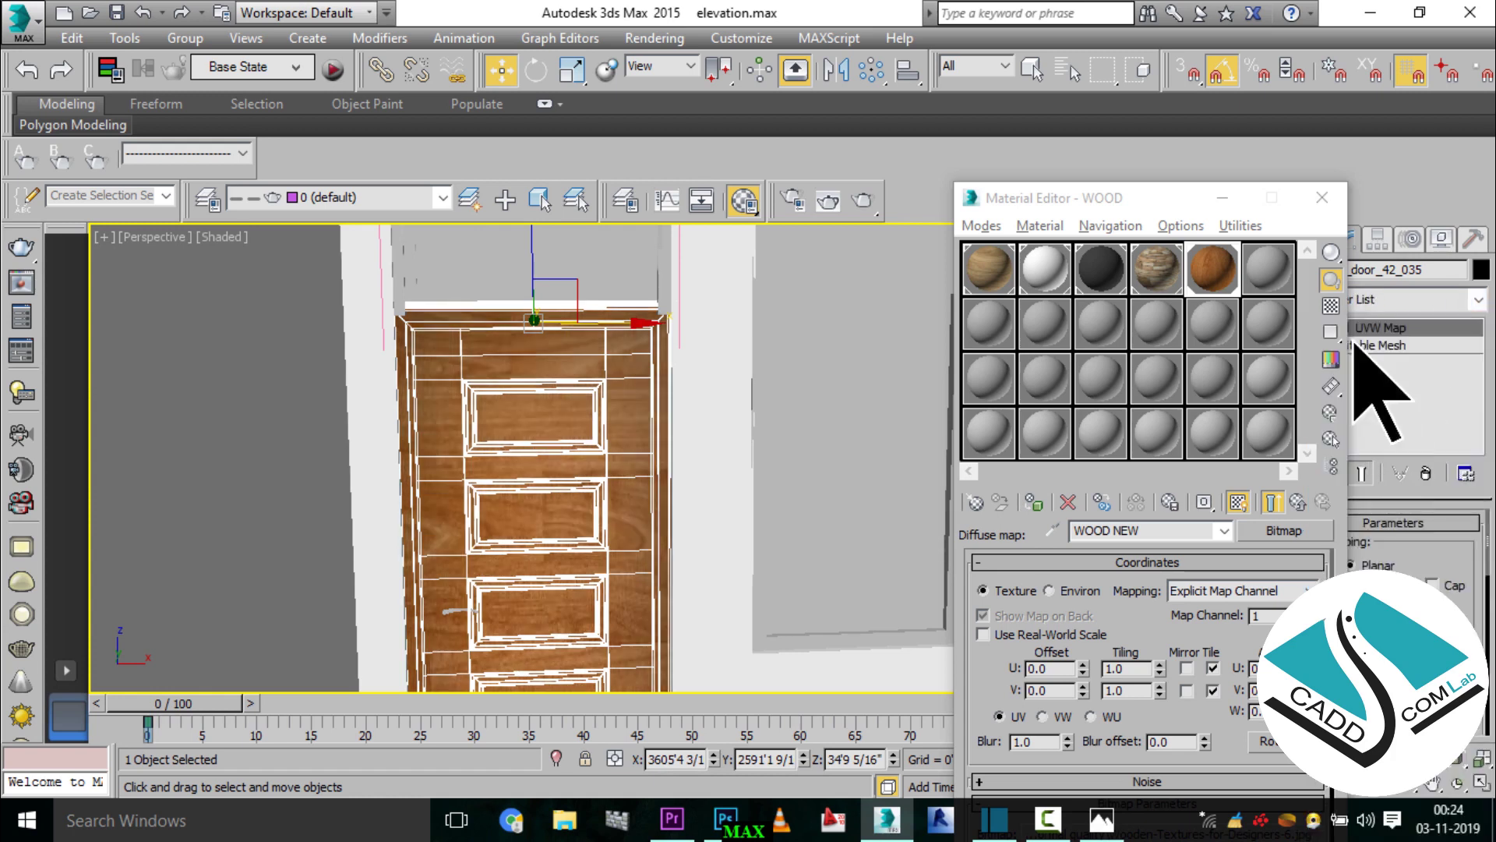
- Try rotating the door's UVW Map gizmo, then undo the rotation
left_click_drag(1159, 211, 1105, 186)
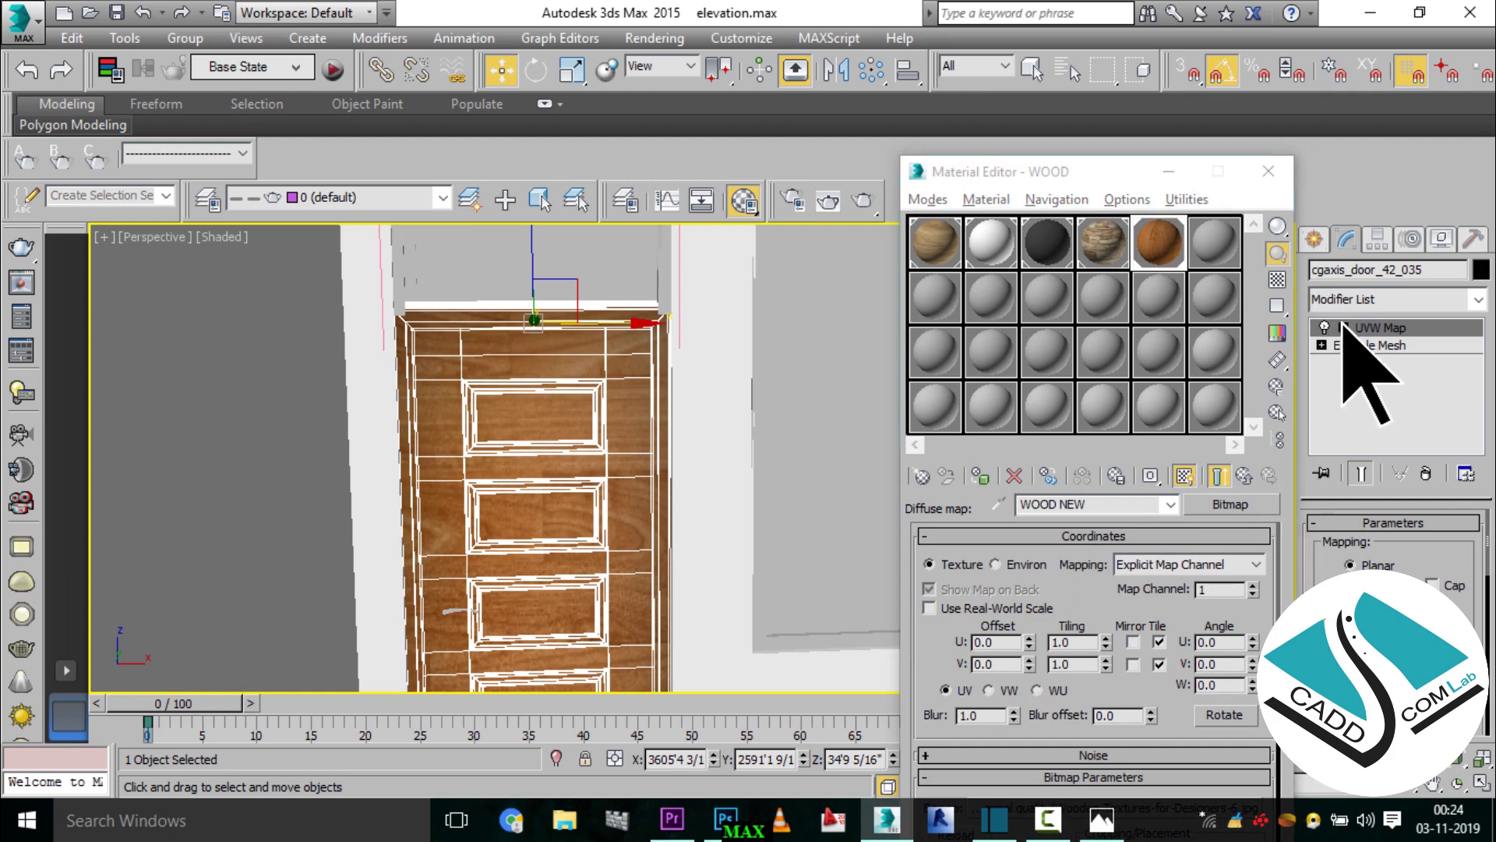
left_click(1387, 346)
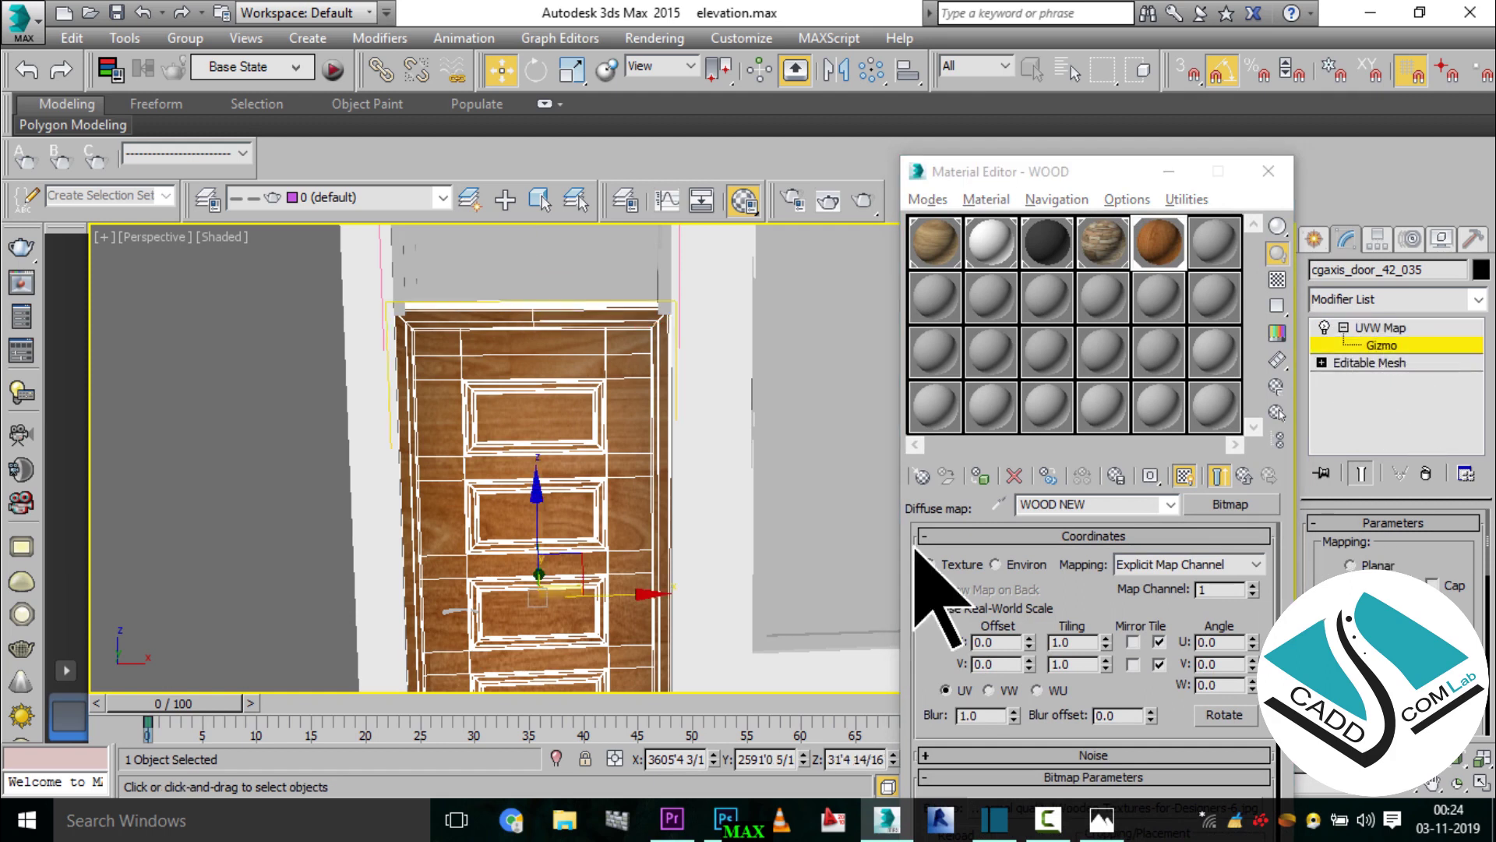
middle_click_drag(787, 569, 751, 534)
key("e")
left_click_drag(449, 436, 395, 550)
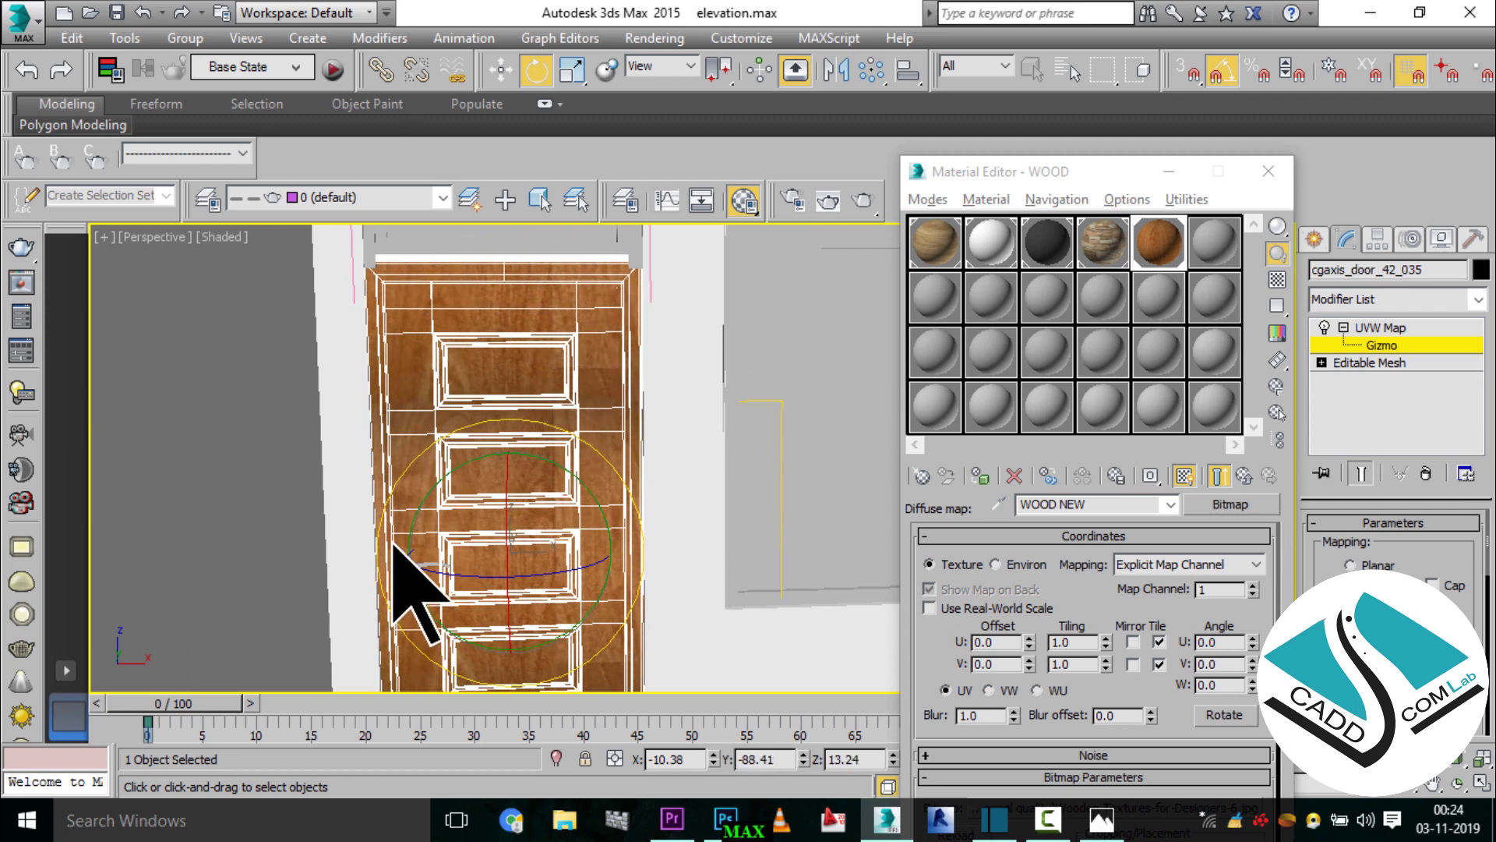
key("w")
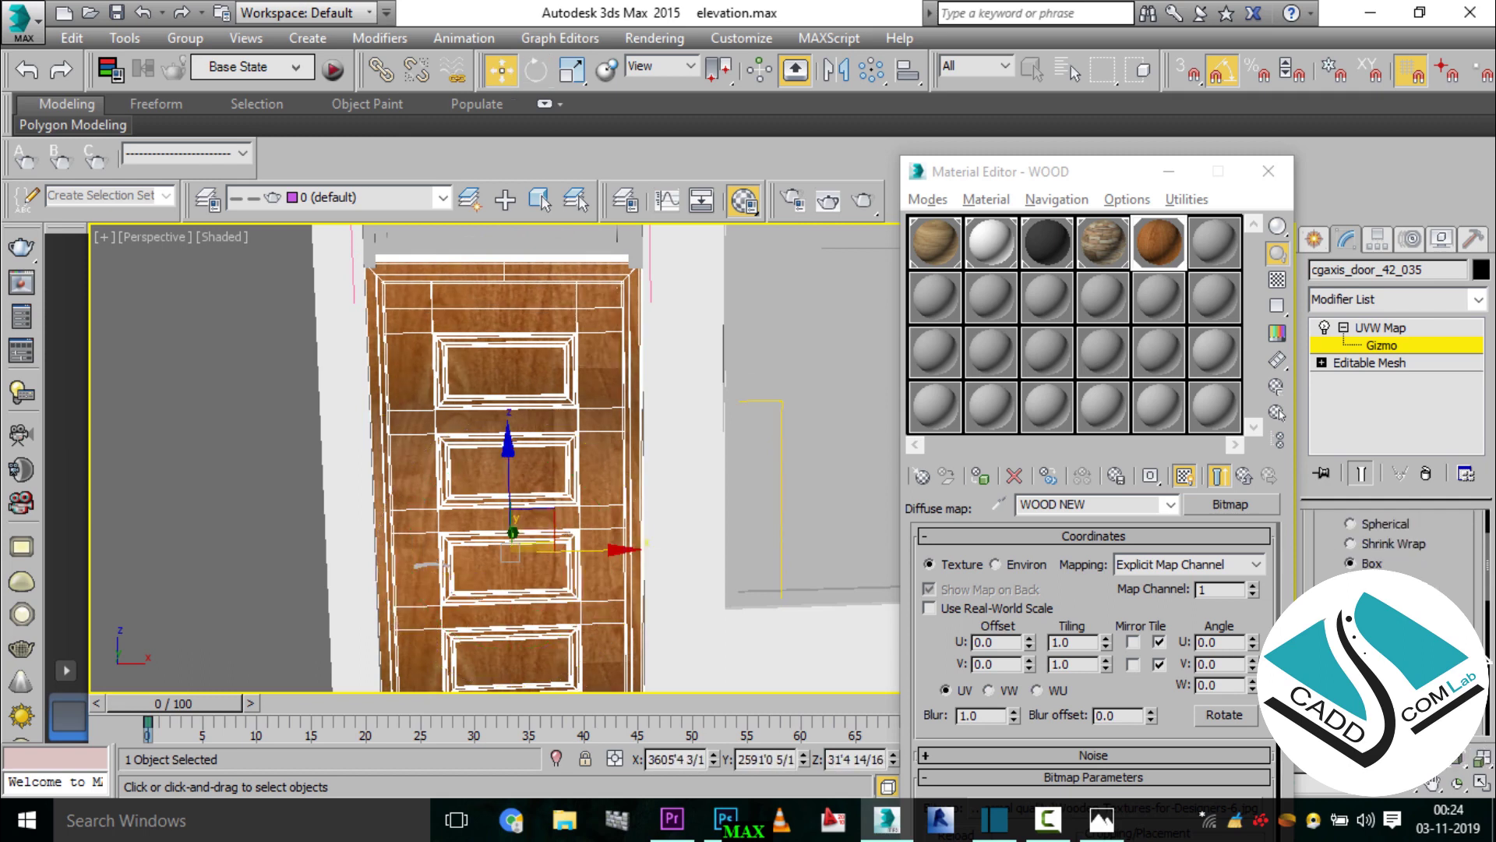
key("ctrl+z")
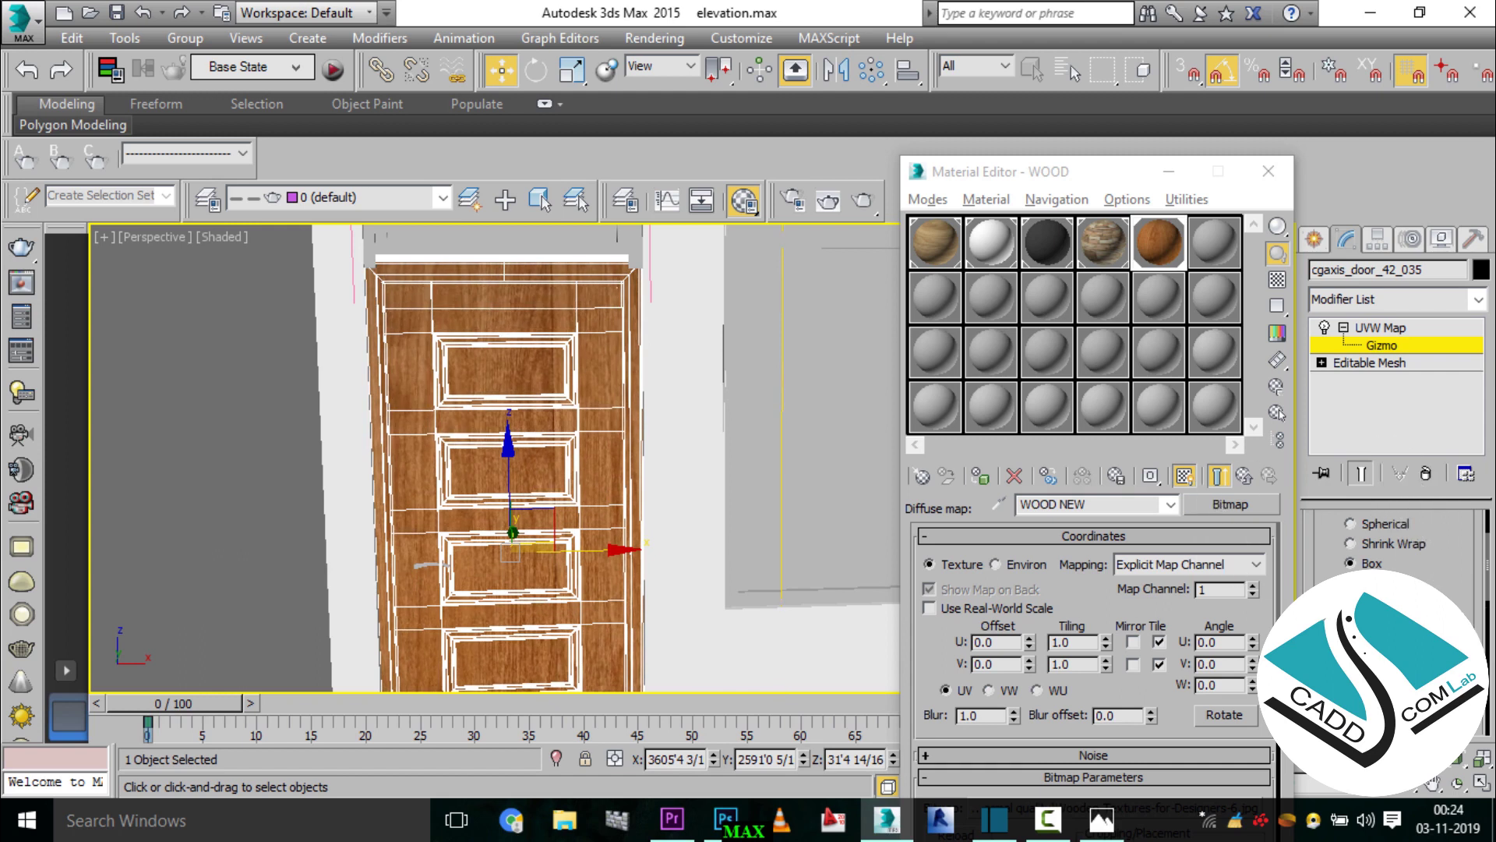
- Copy the door's UVW Map modifier
scroll(601, 441, "up", 2)
scroll(604, 713, "down", 2)
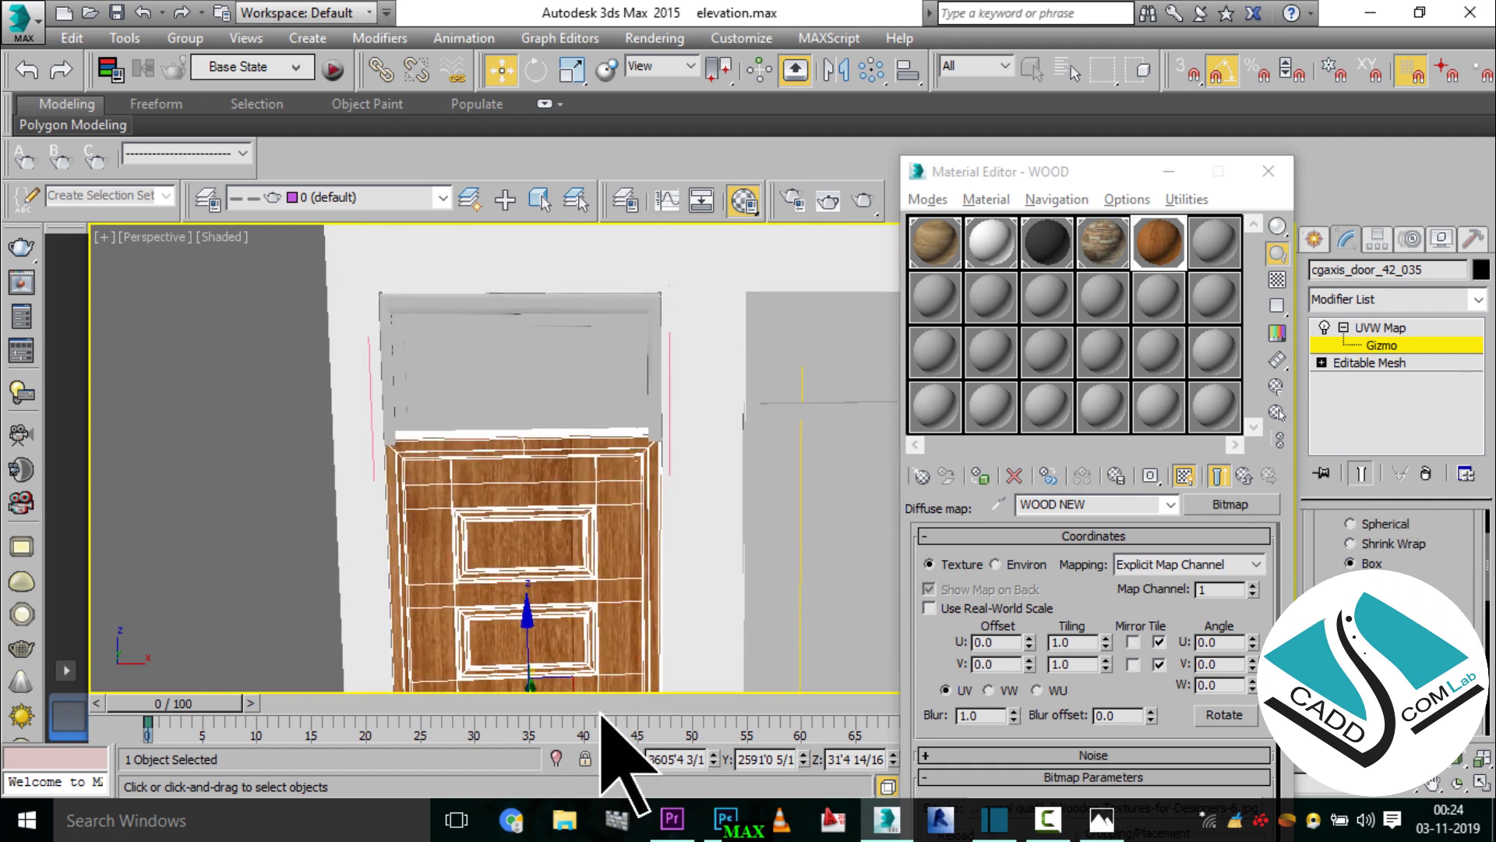
right_click(1372, 343)
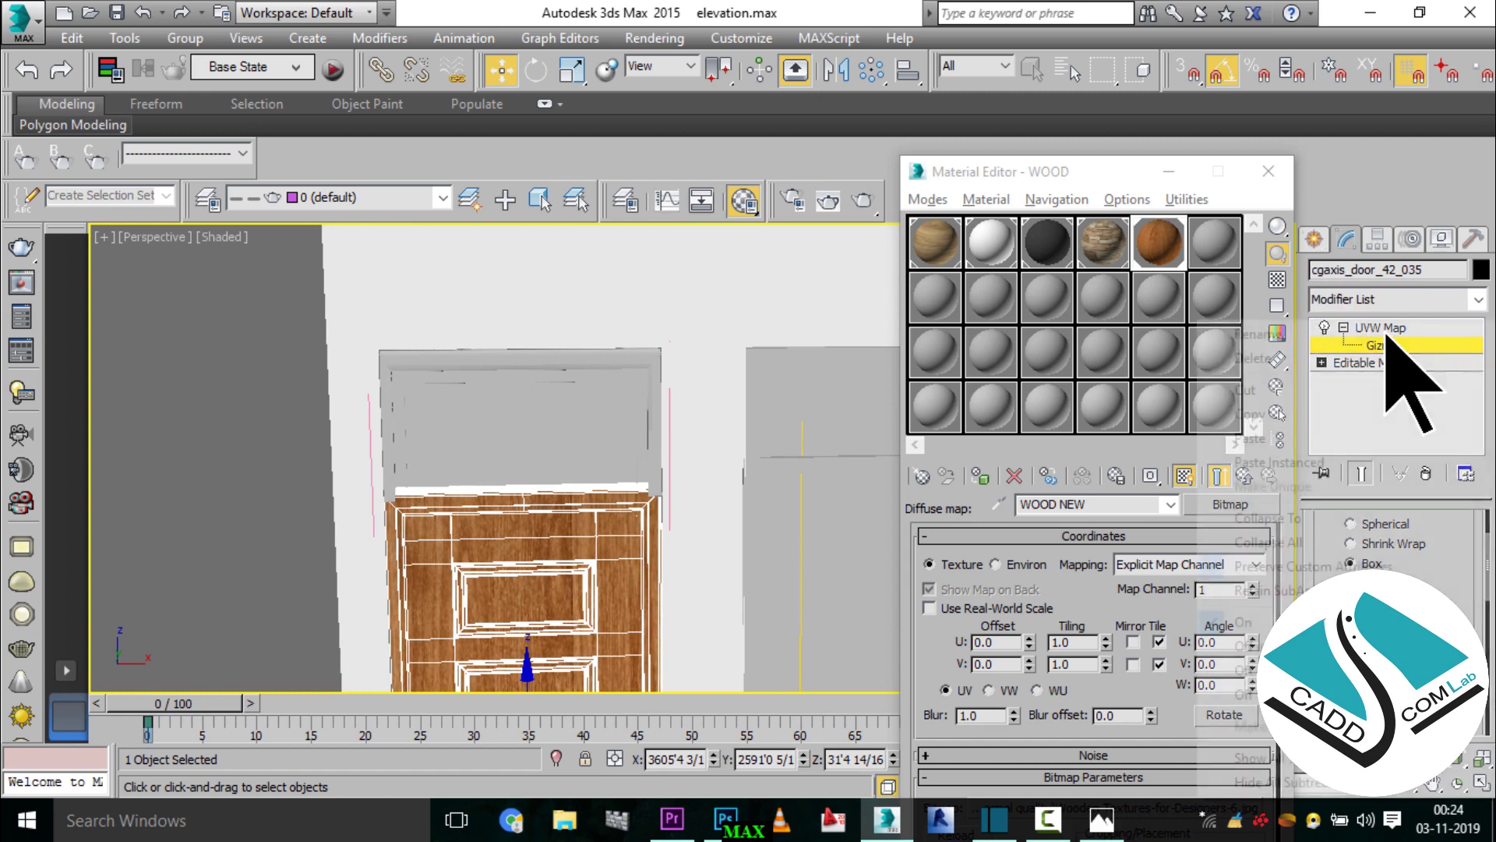
left_click(1282, 417)
left_click(1316, 240)
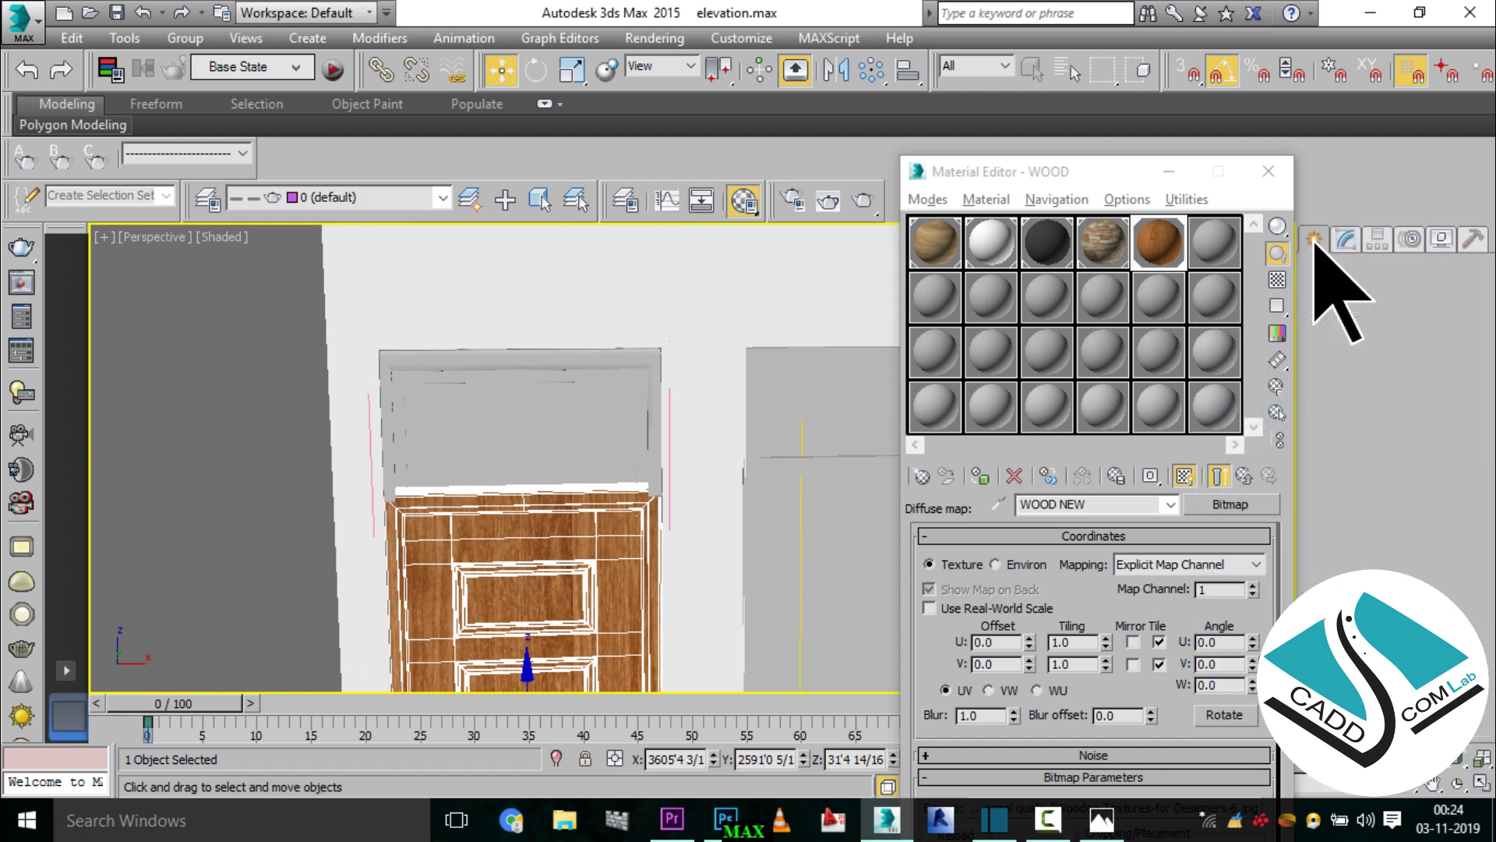
left_click(644, 366)
left_click(981, 477)
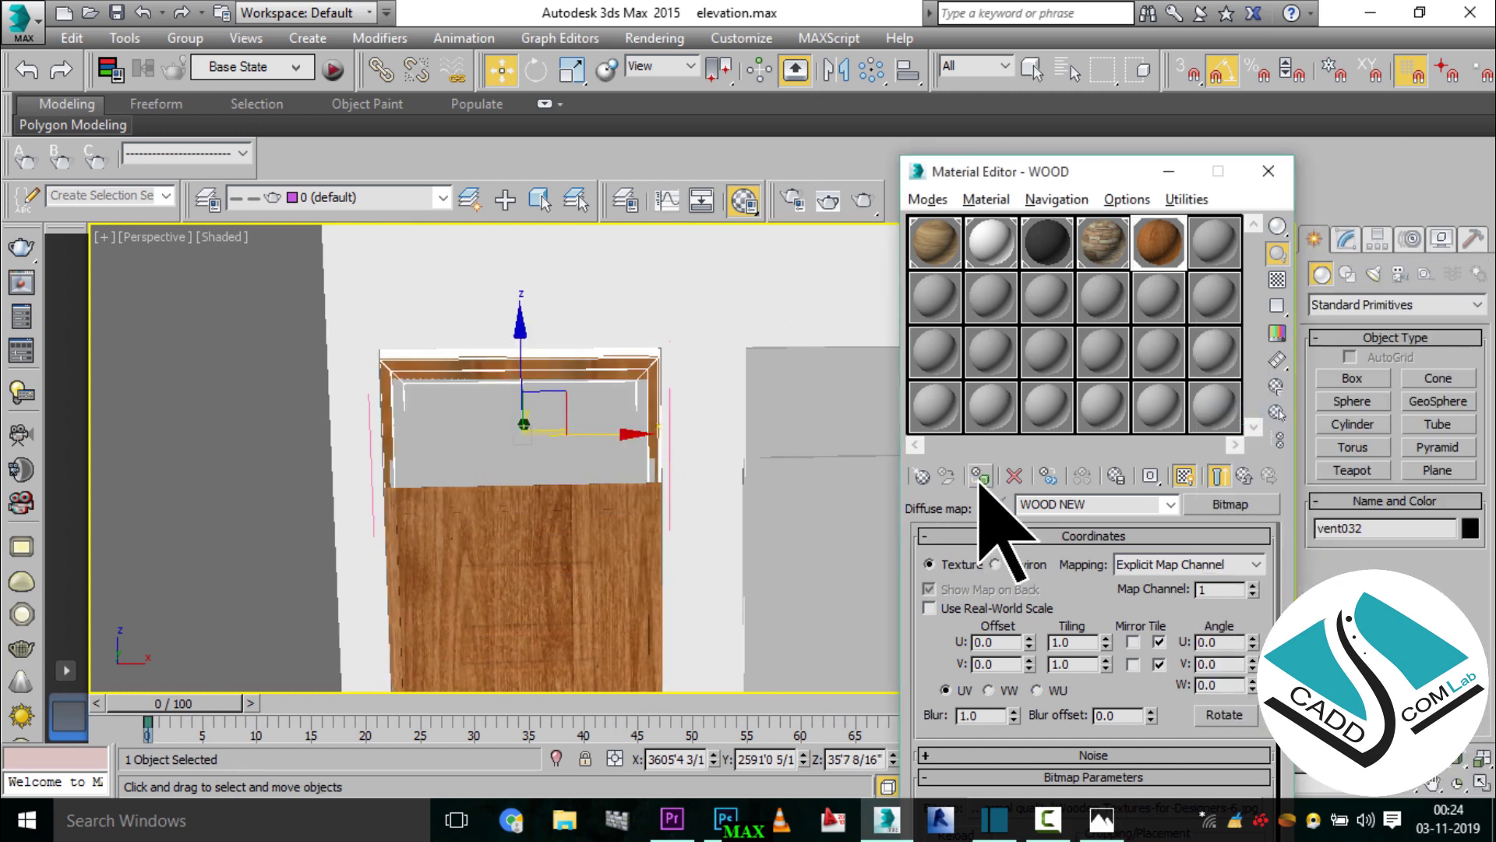
left_click(1346, 238)
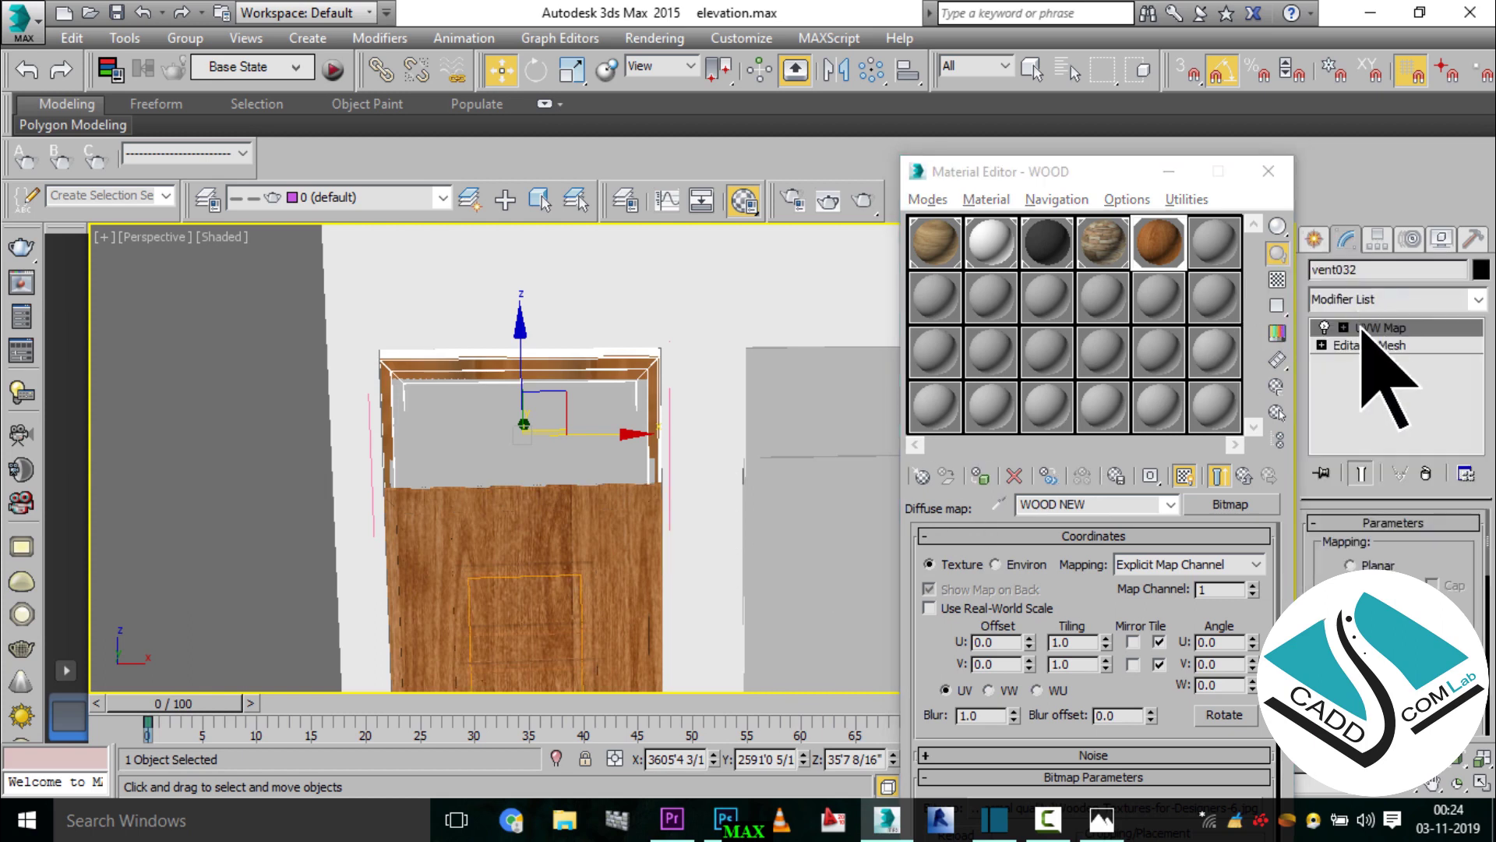
right_click(1363, 327)
left_click(1282, 440)
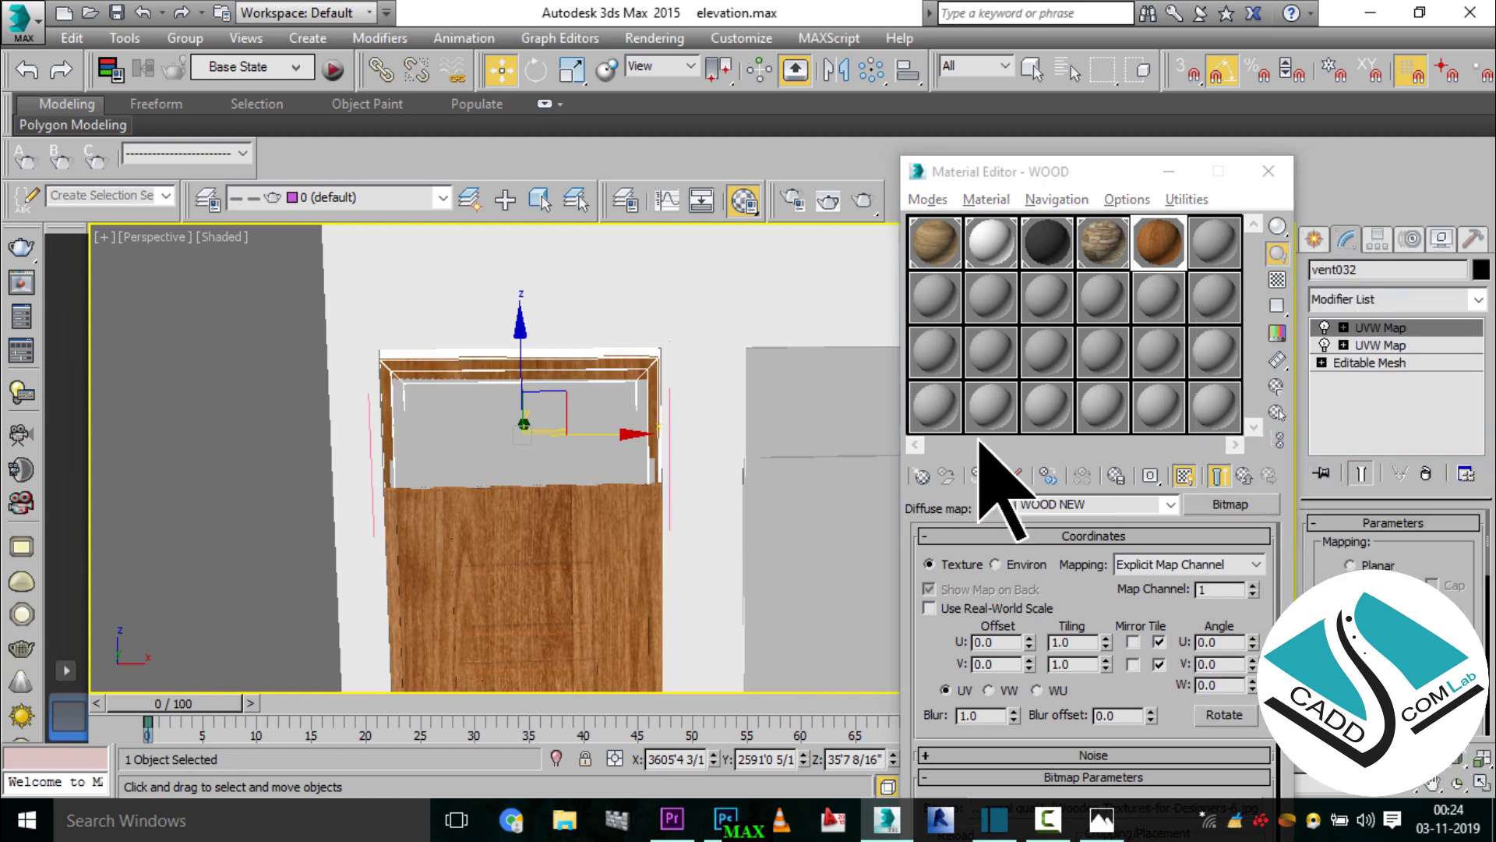
scroll(618, 495, "down", 5)
scroll(685, 508, "up", 5)
left_click(711, 308)
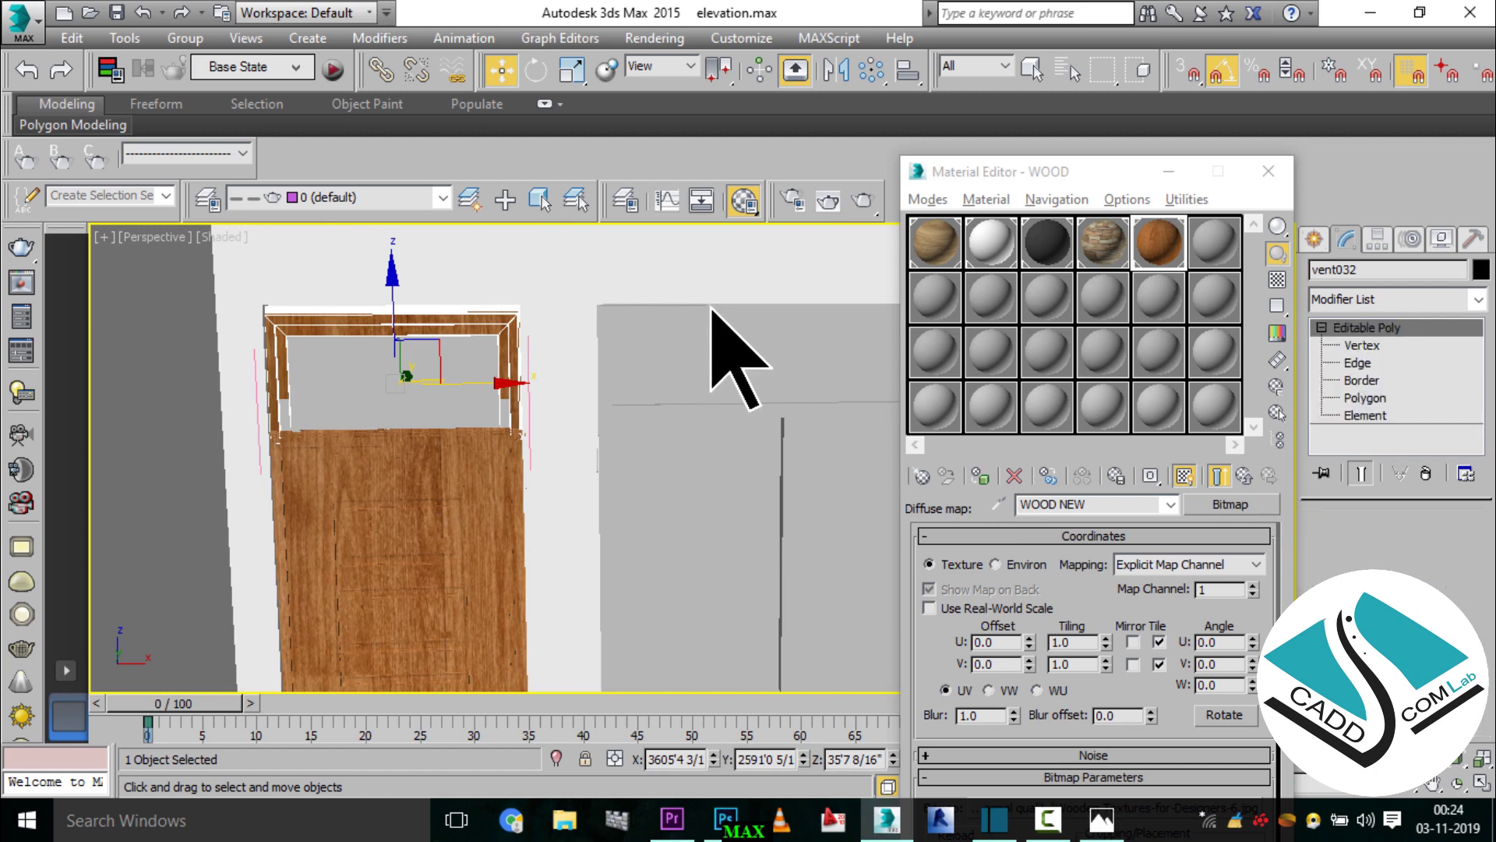
right_click(1373, 332)
left_click(1373, 342)
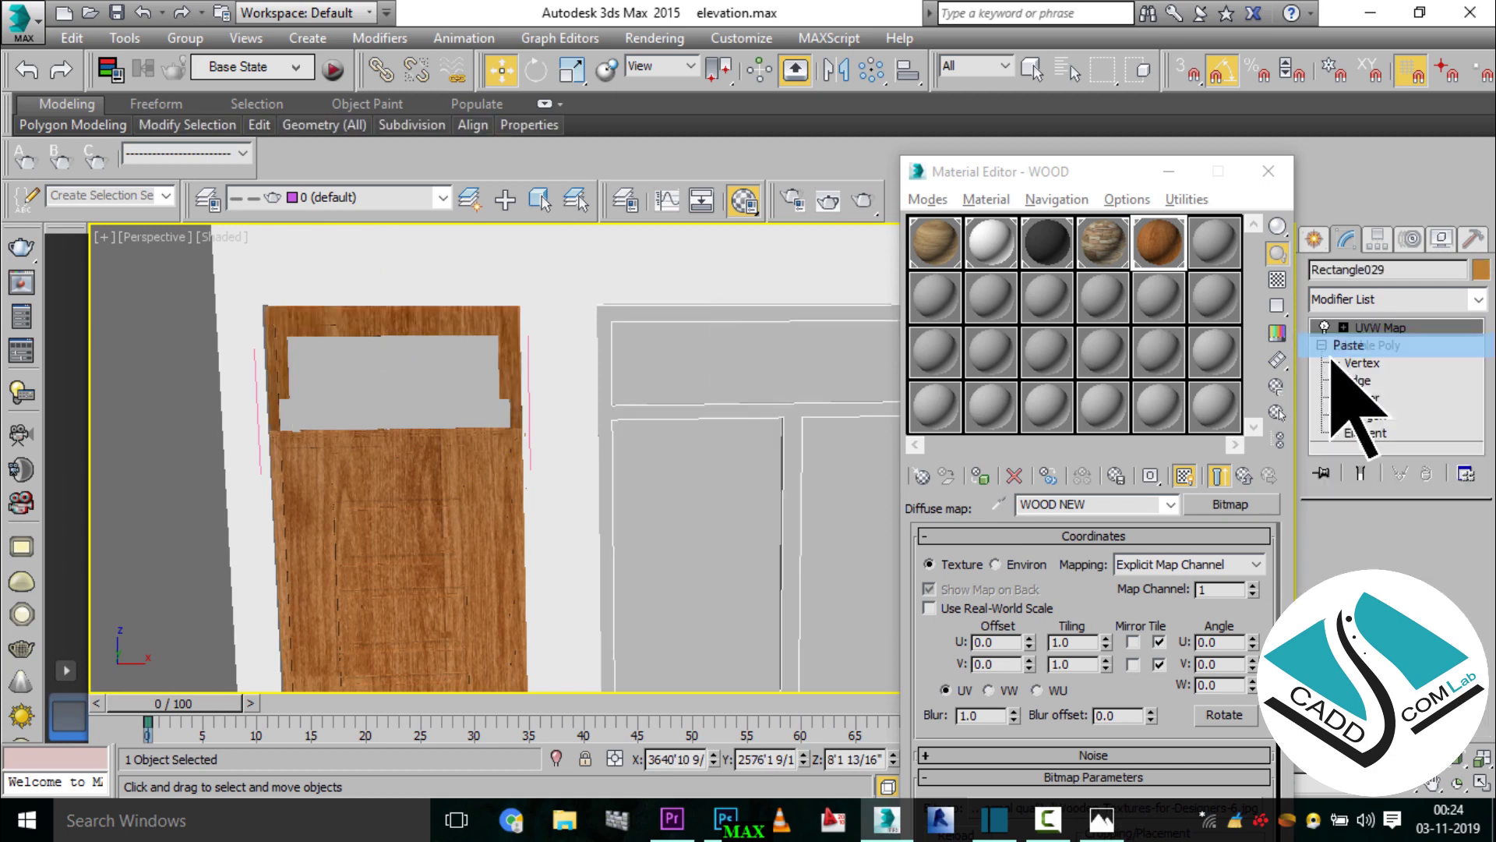
left_click(981, 476)
mouse_move(813, 488)
middle_mouse_down()
mouse_move(661, 379)
mouse_move(588, 491)
middle_mouse_up()
scroll(712, 400, "up", 3)
scroll(711, 401, "down", 5)
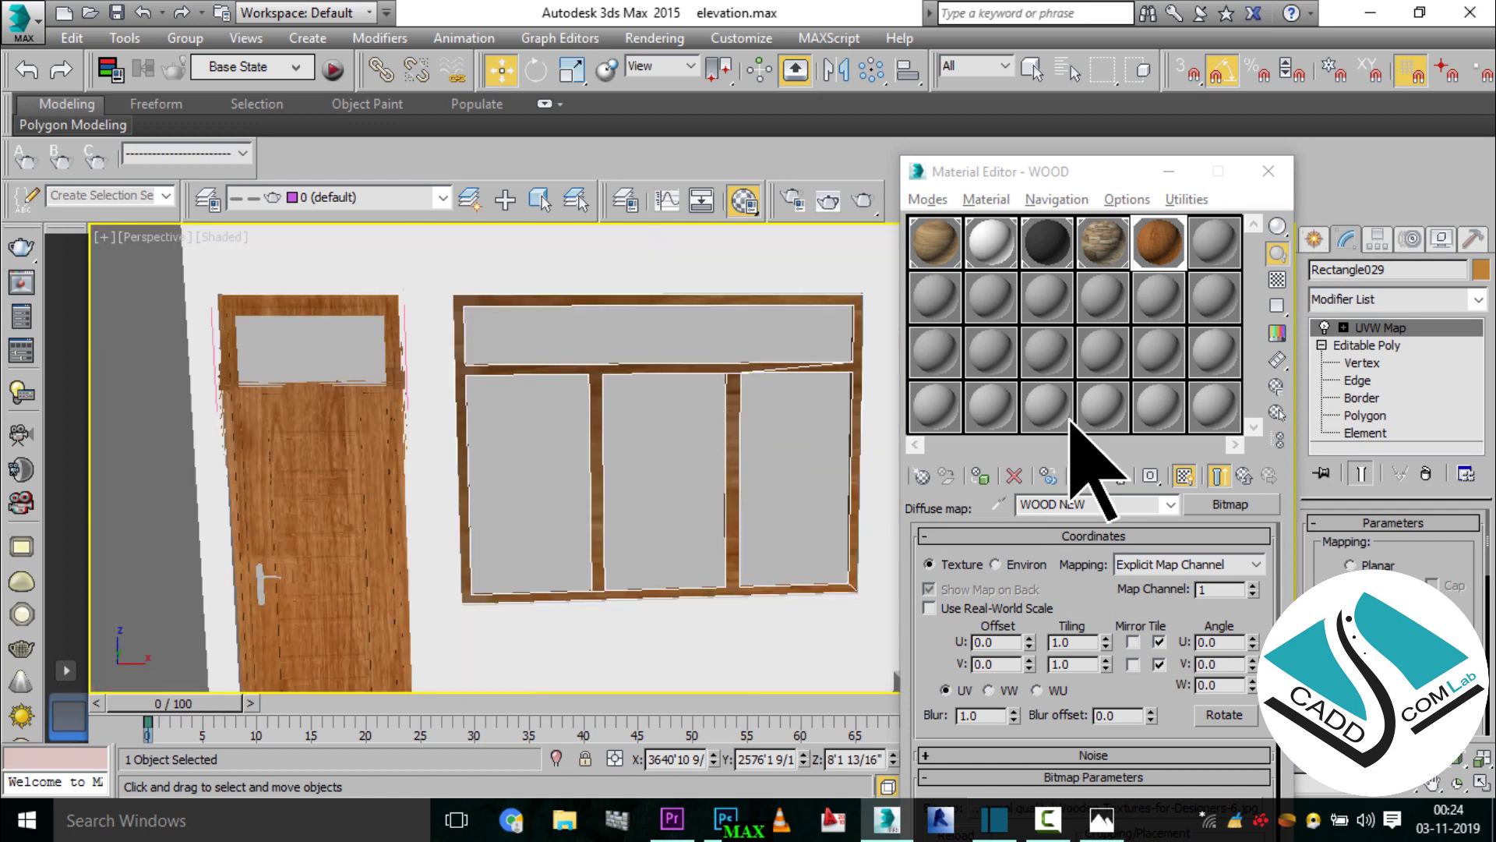
left_click(1344, 327)
left_click(1382, 346)
key("e")
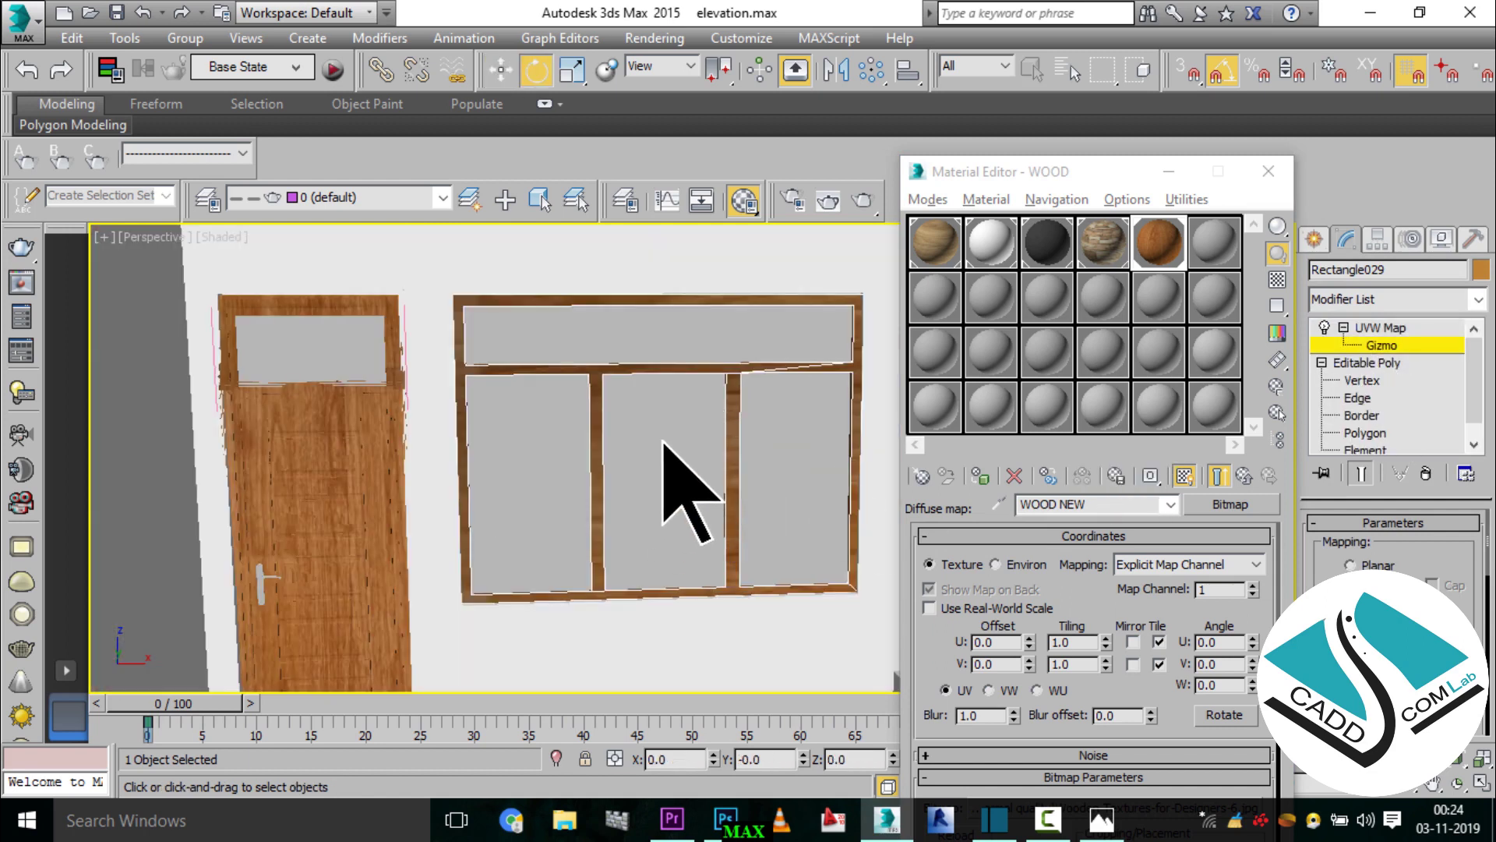
scroll(688, 491, "down", 4)
scroll(686, 479, "down", 1)
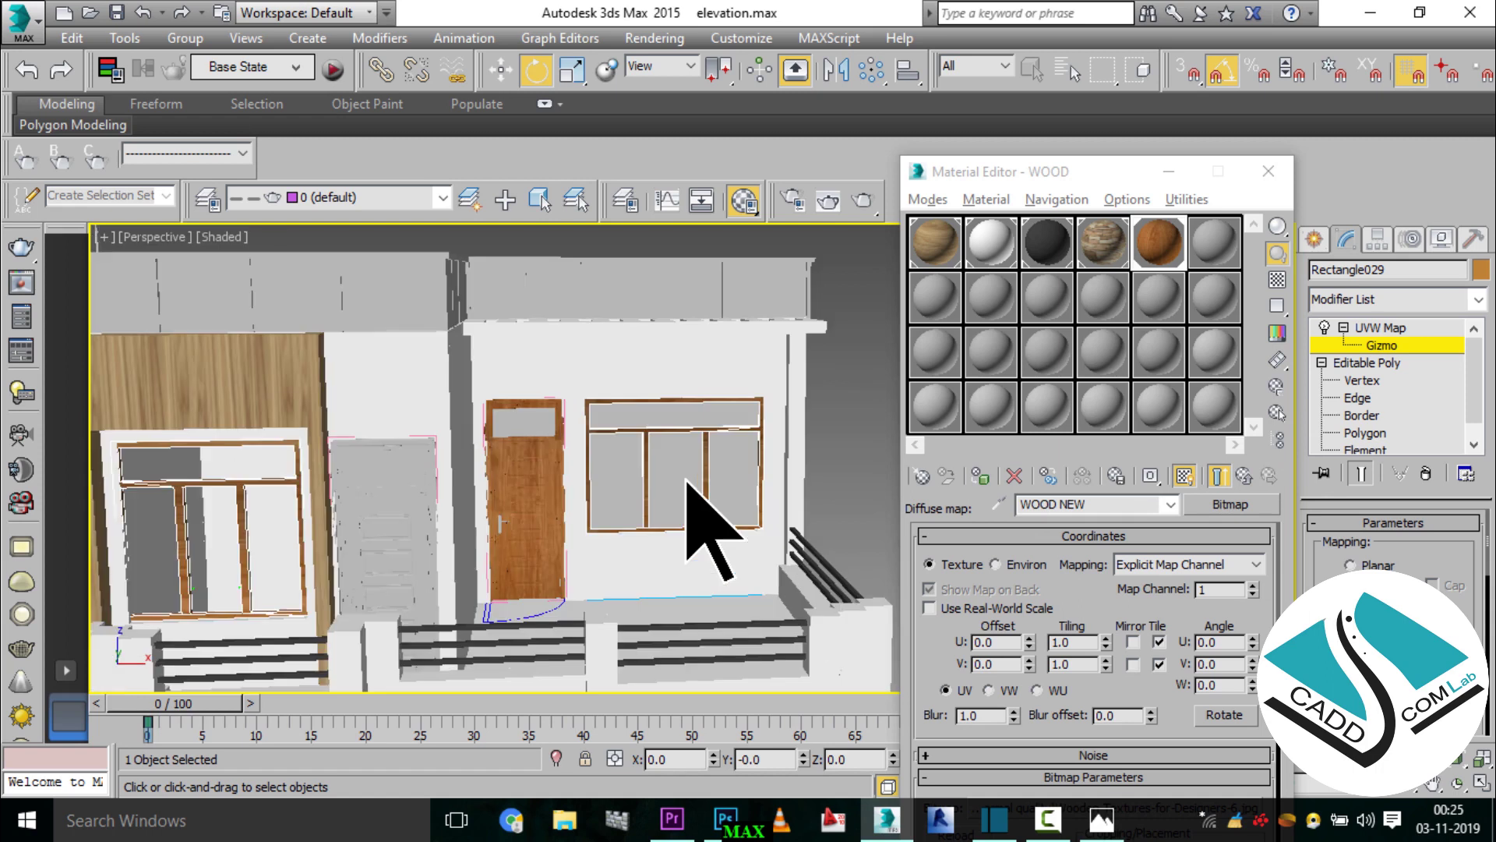
scroll(686, 487, "down", 1)
scroll(748, 378, "down", 1)
scroll(748, 390, "down", 1)
scroll(714, 420, "down", 1)
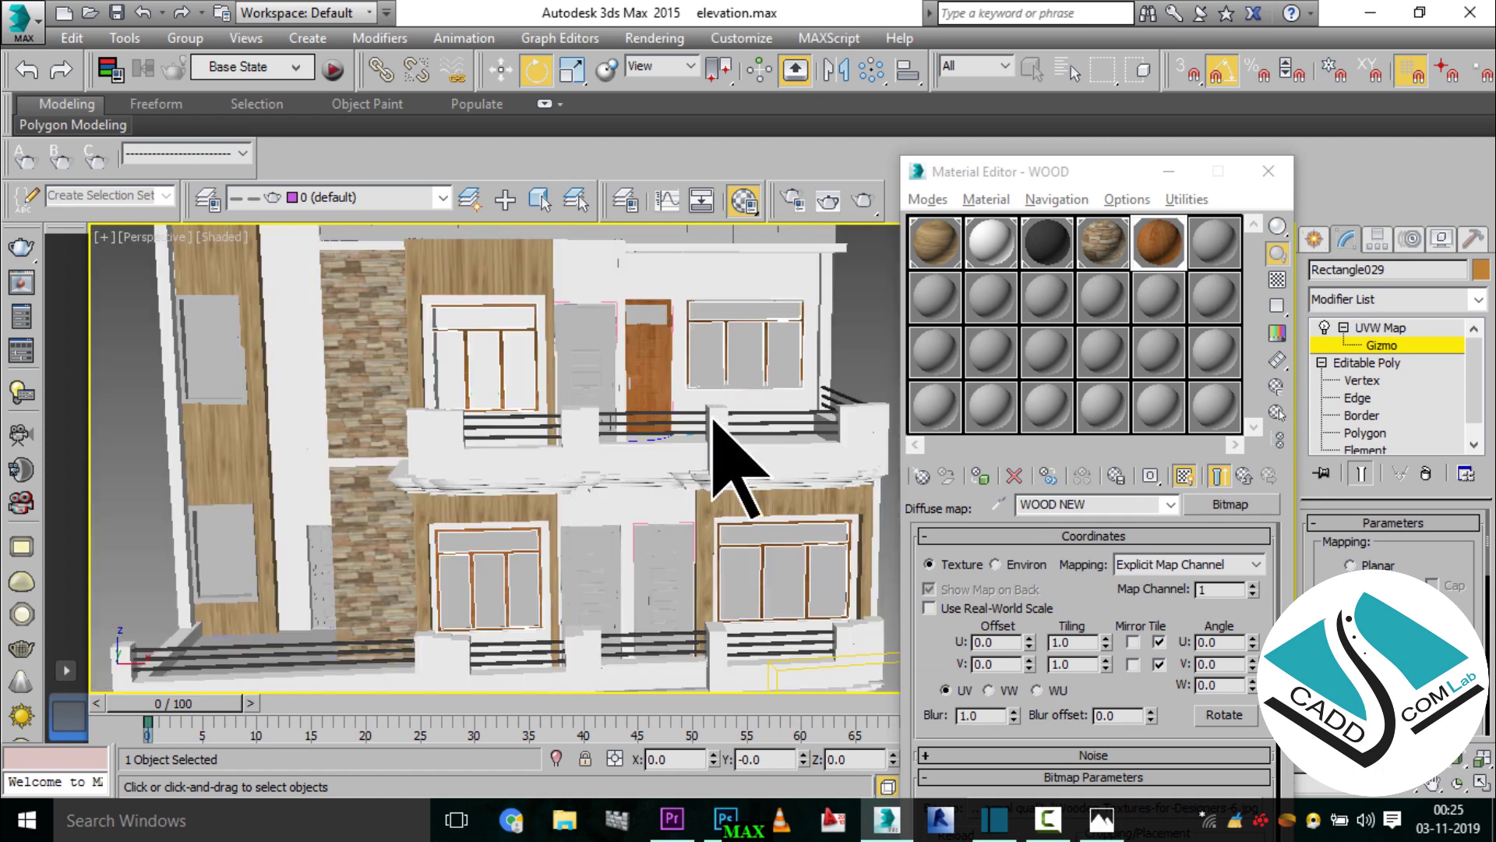
scroll(647, 483, "up", 2)
scroll(568, 560, "up", 1)
scroll(467, 530, "up", 1)
scroll(455, 505, "down", 3)
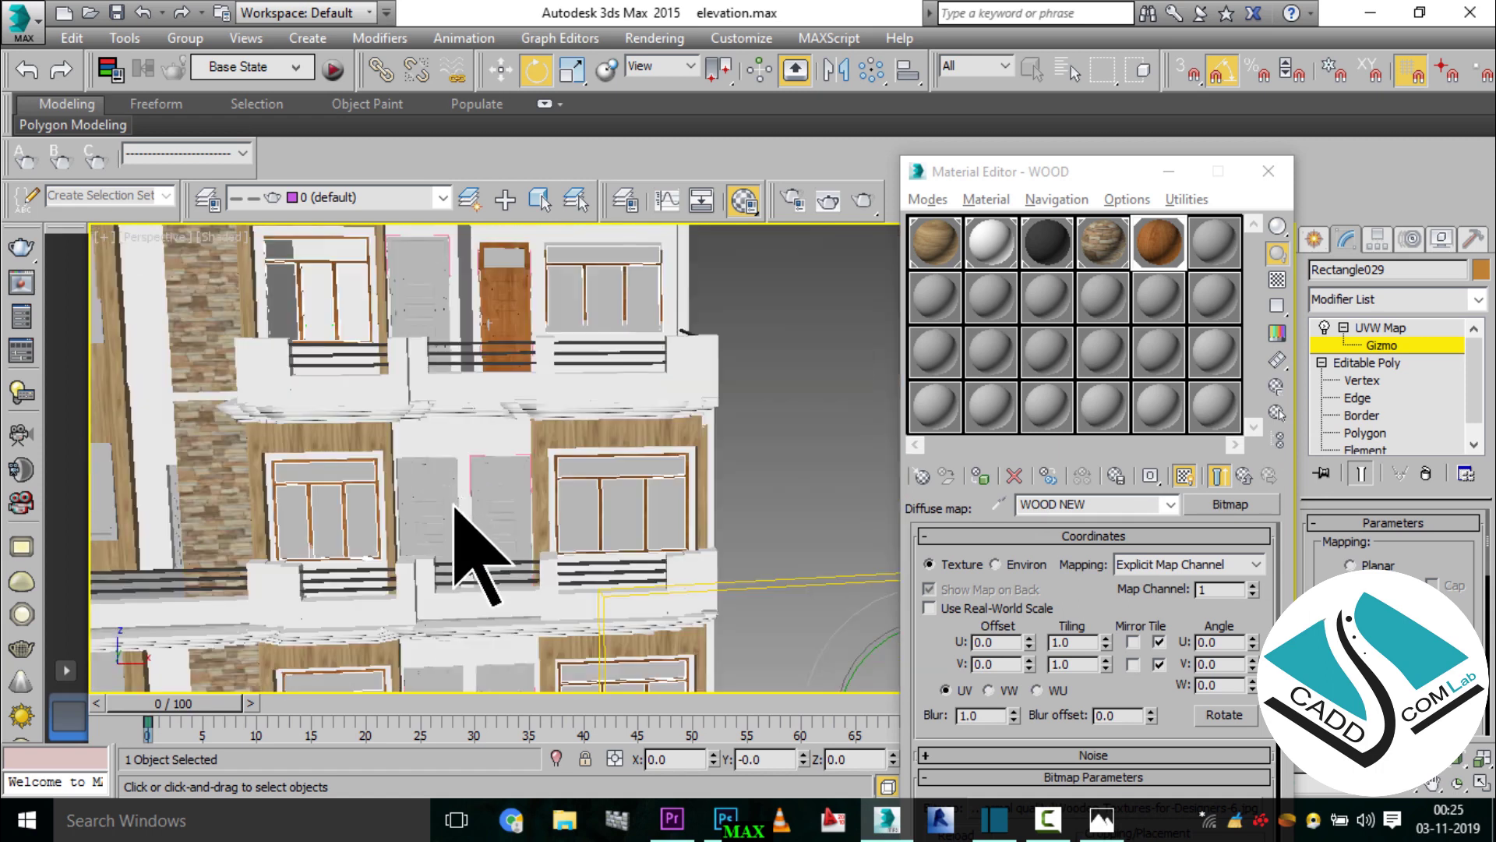
scroll(460, 511, "up", 1)
scroll(499, 506, "up", 1)
scroll(510, 421, "up", 1)
scroll(483, 366, "up", 1)
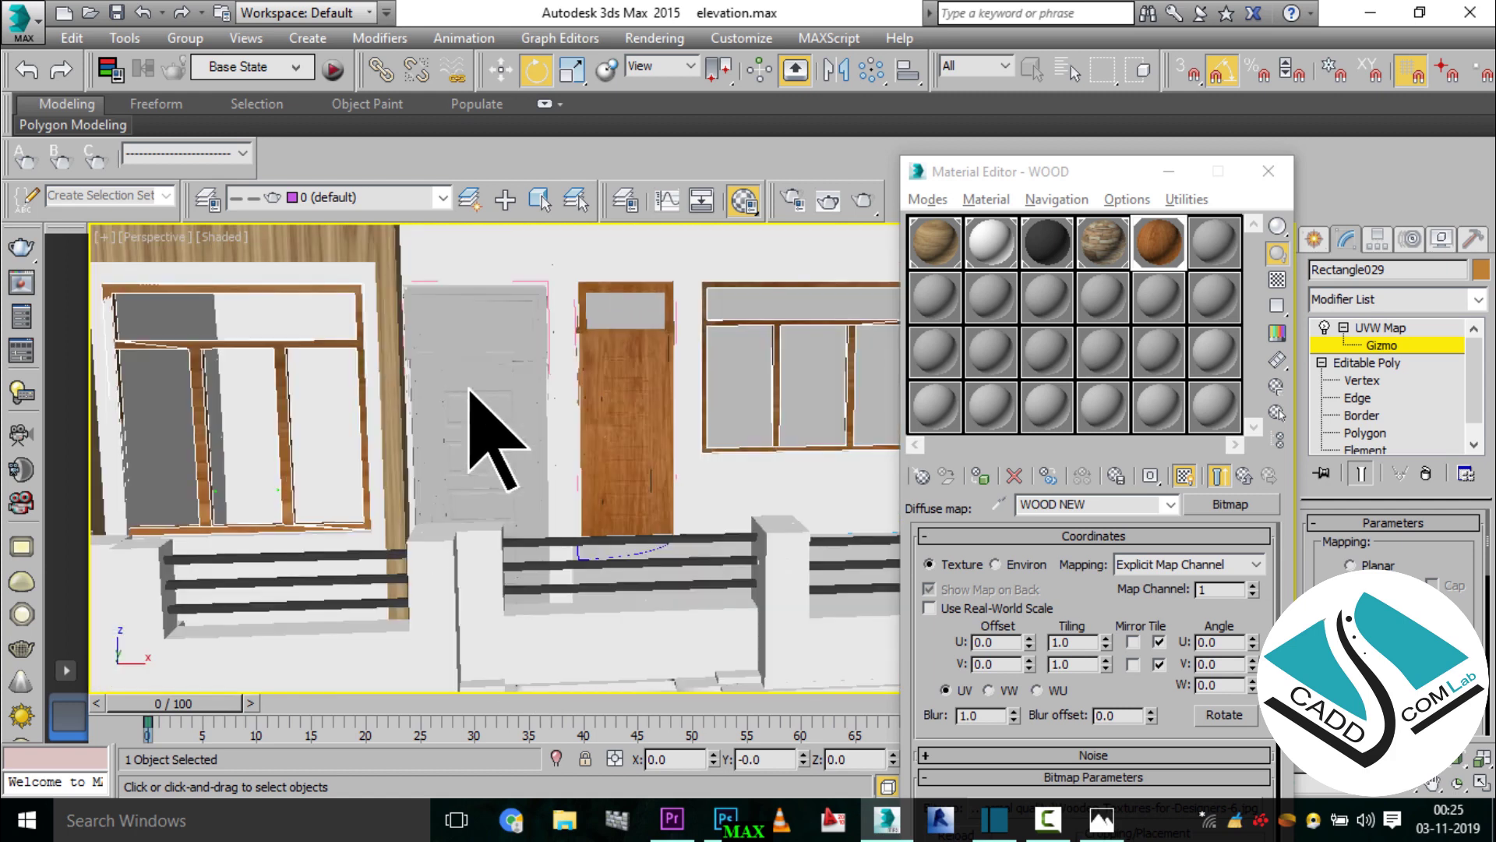
- Apply the wood material to grey door vent029 and the door panel below it
left_click(1314, 238)
scroll(480, 409, "up", 1)
left_click(477, 407)
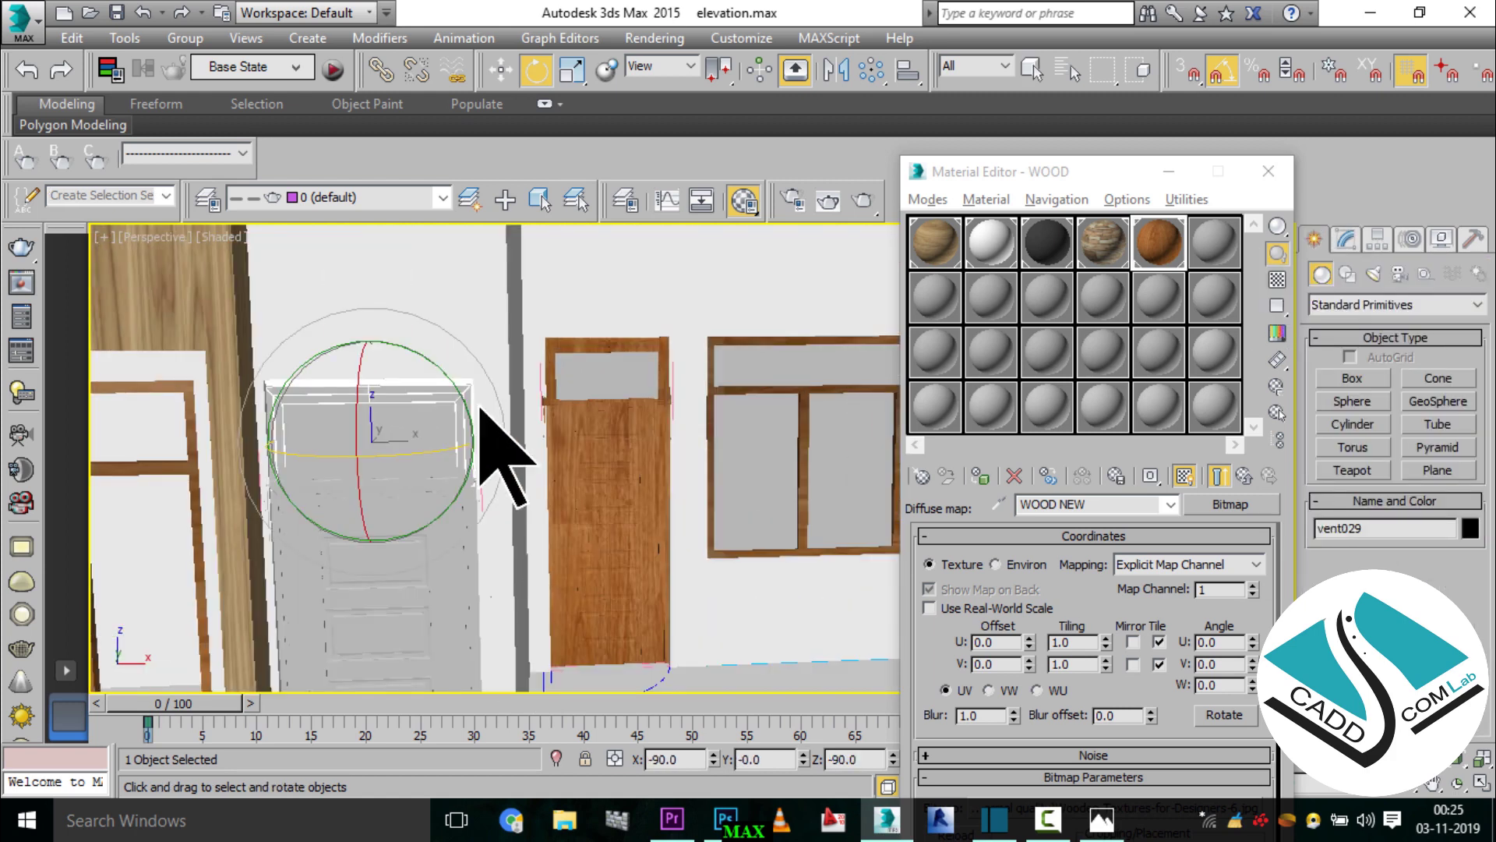
key("w")
left_click(1349, 238)
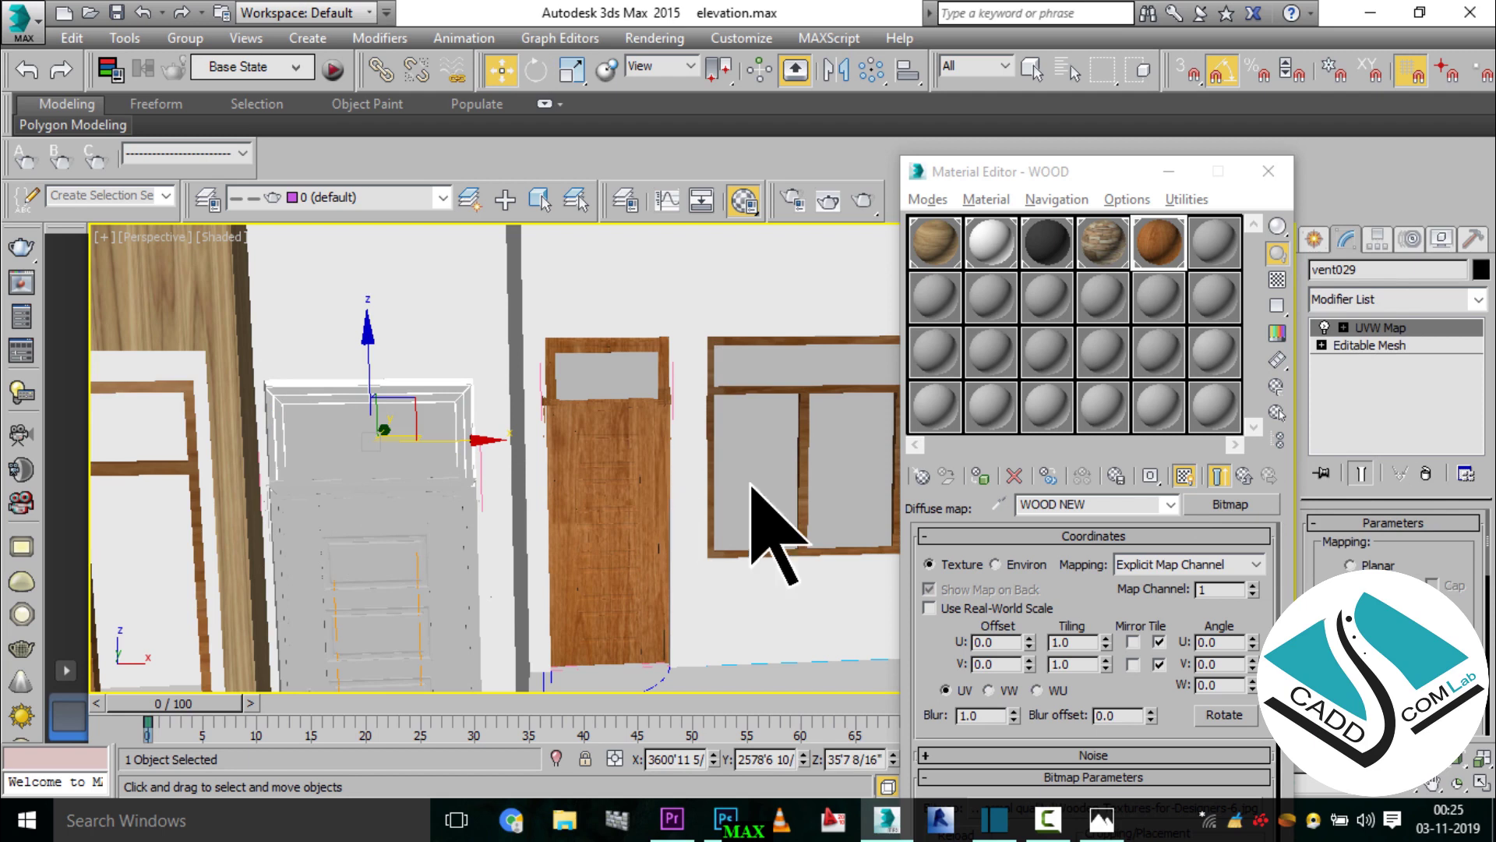
left_click(1049, 475)
left_click(391, 538)
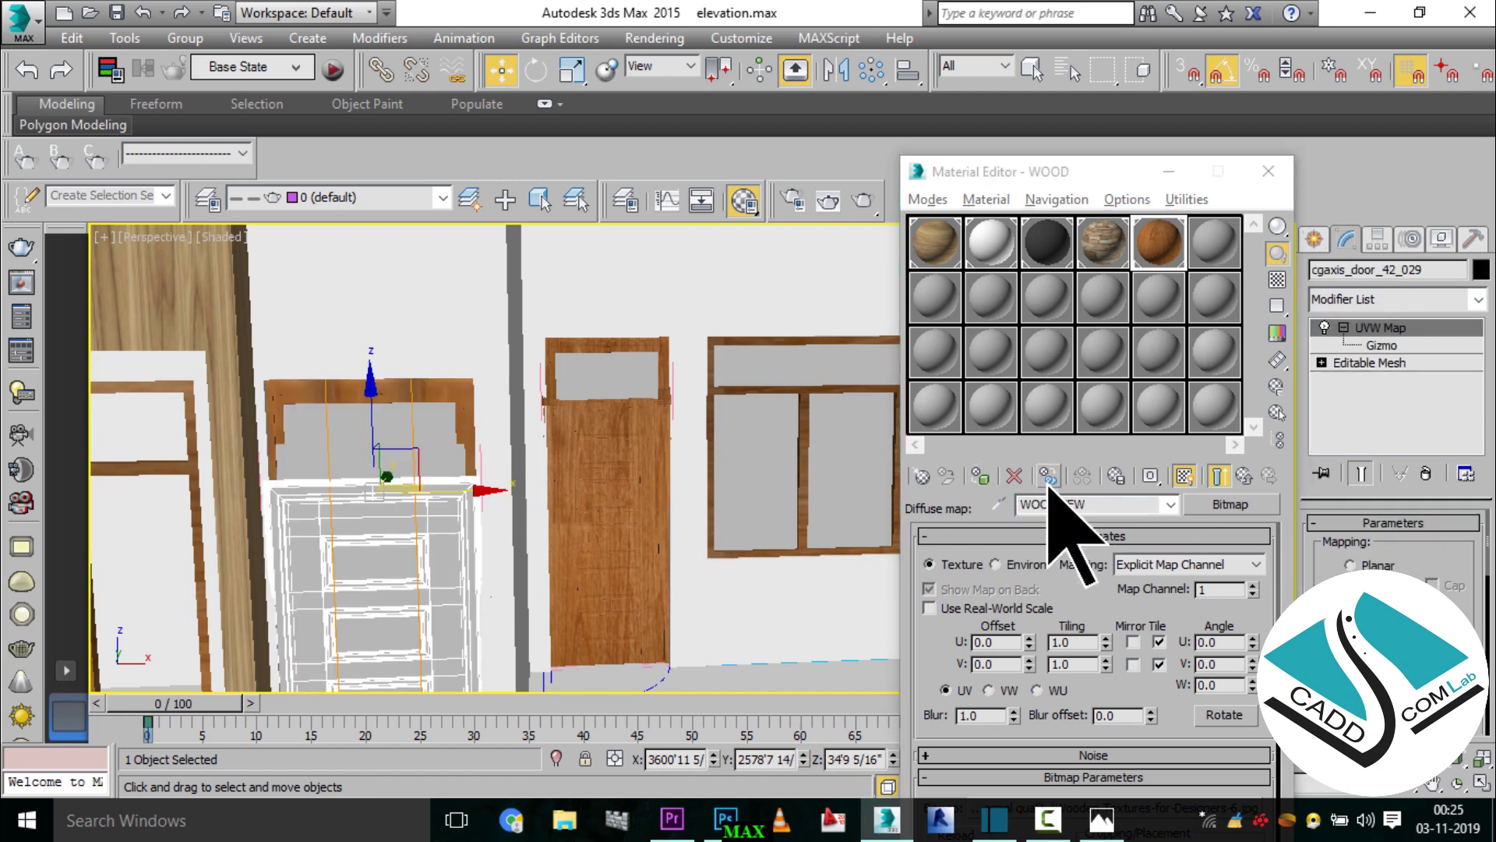
left_click(981, 476)
- Copy the door's UVW Map modifier
right_click(1379, 327)
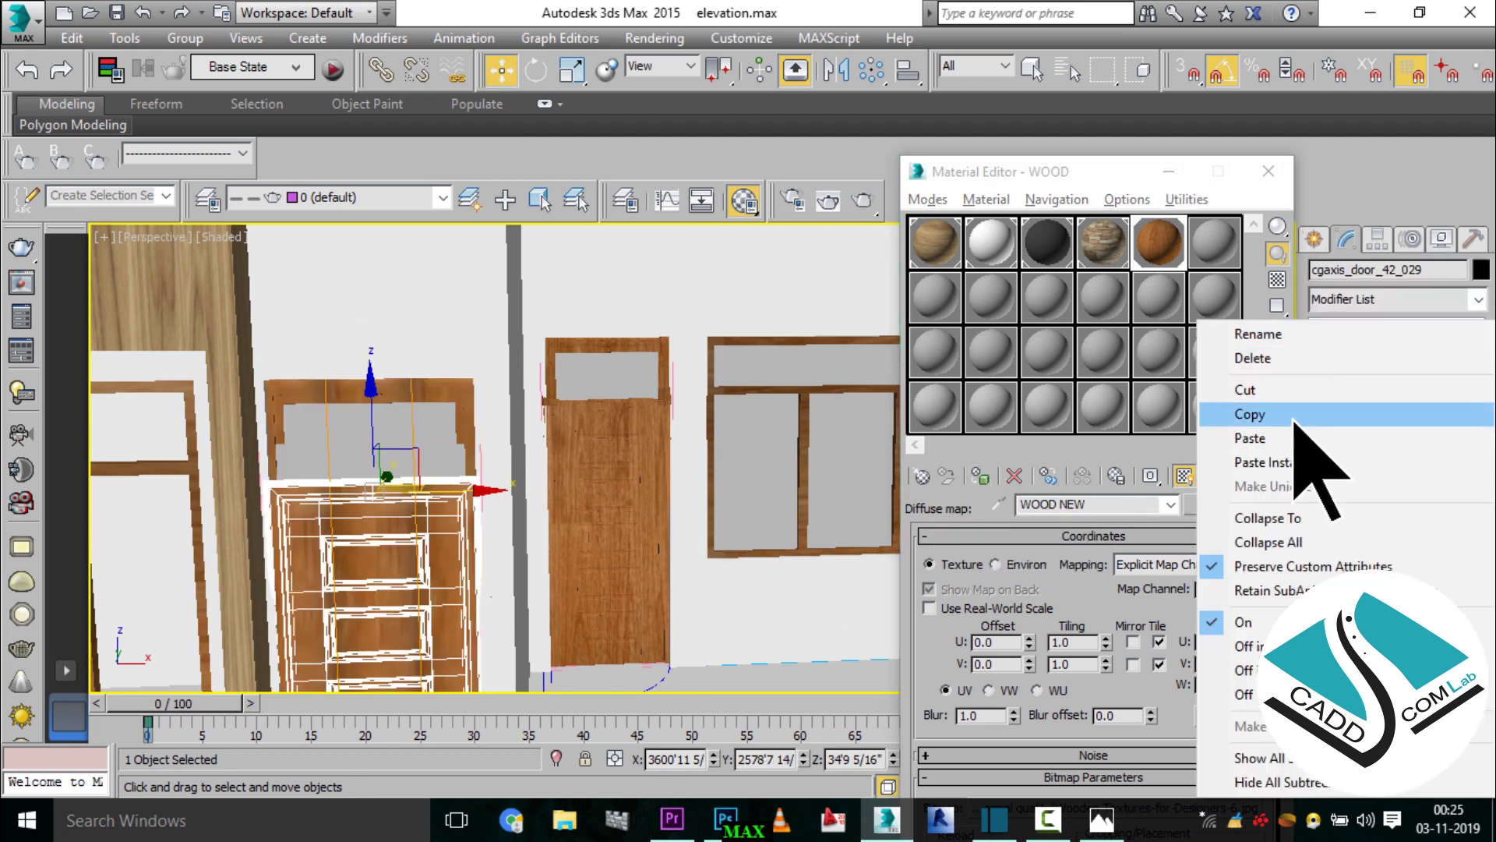
left_click(1255, 438)
scroll(600, 536, "down", 5)
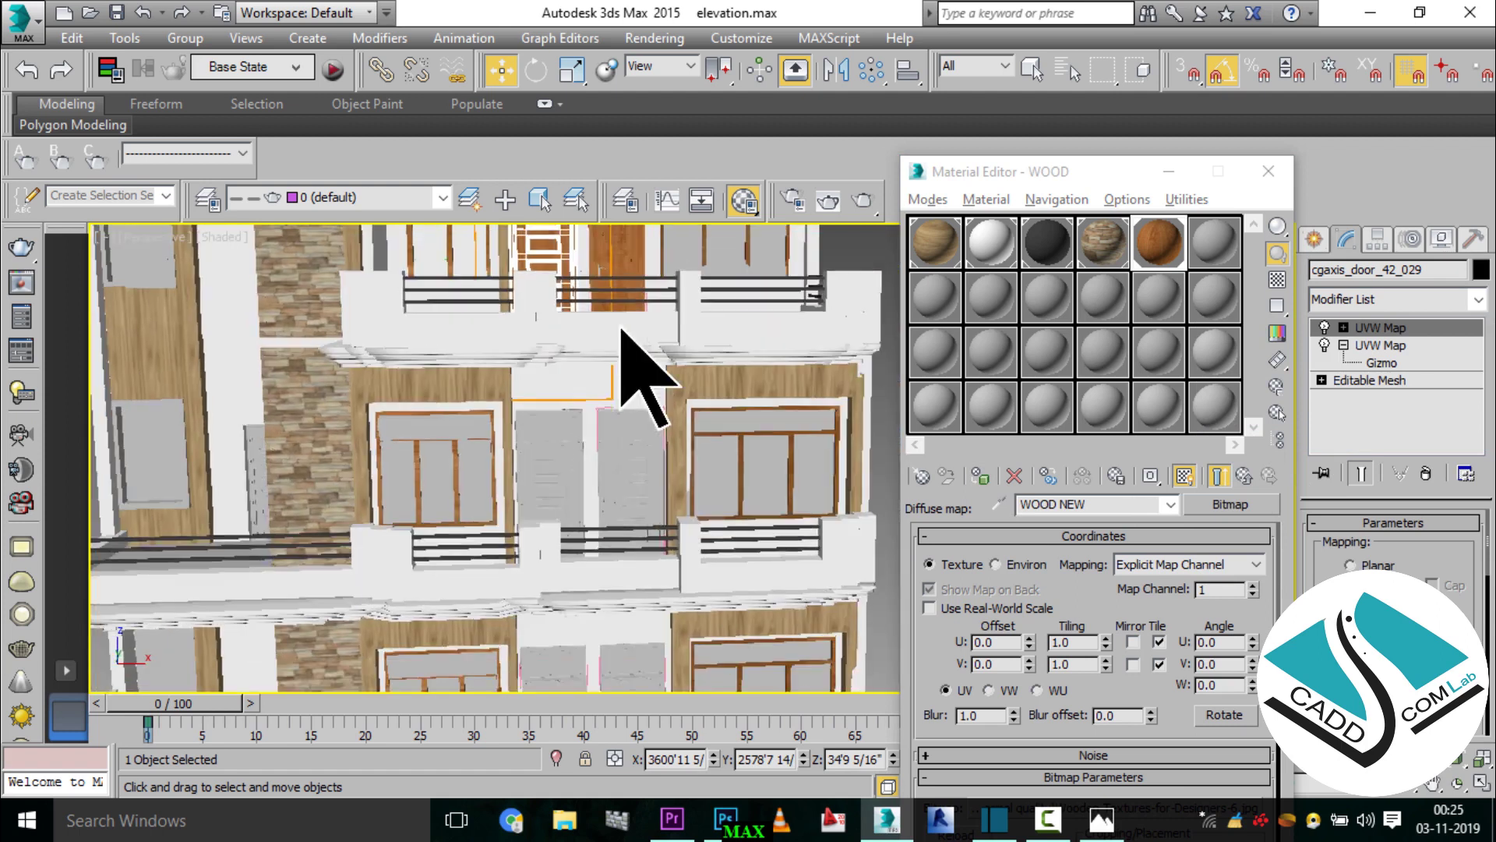
scroll(592, 406, "up", 4)
- Select four upper-floor doors and apply the wood material to them
left_click(581, 476)
left_click(712, 445, "ctrl")
left_click(699, 378, "ctrl")
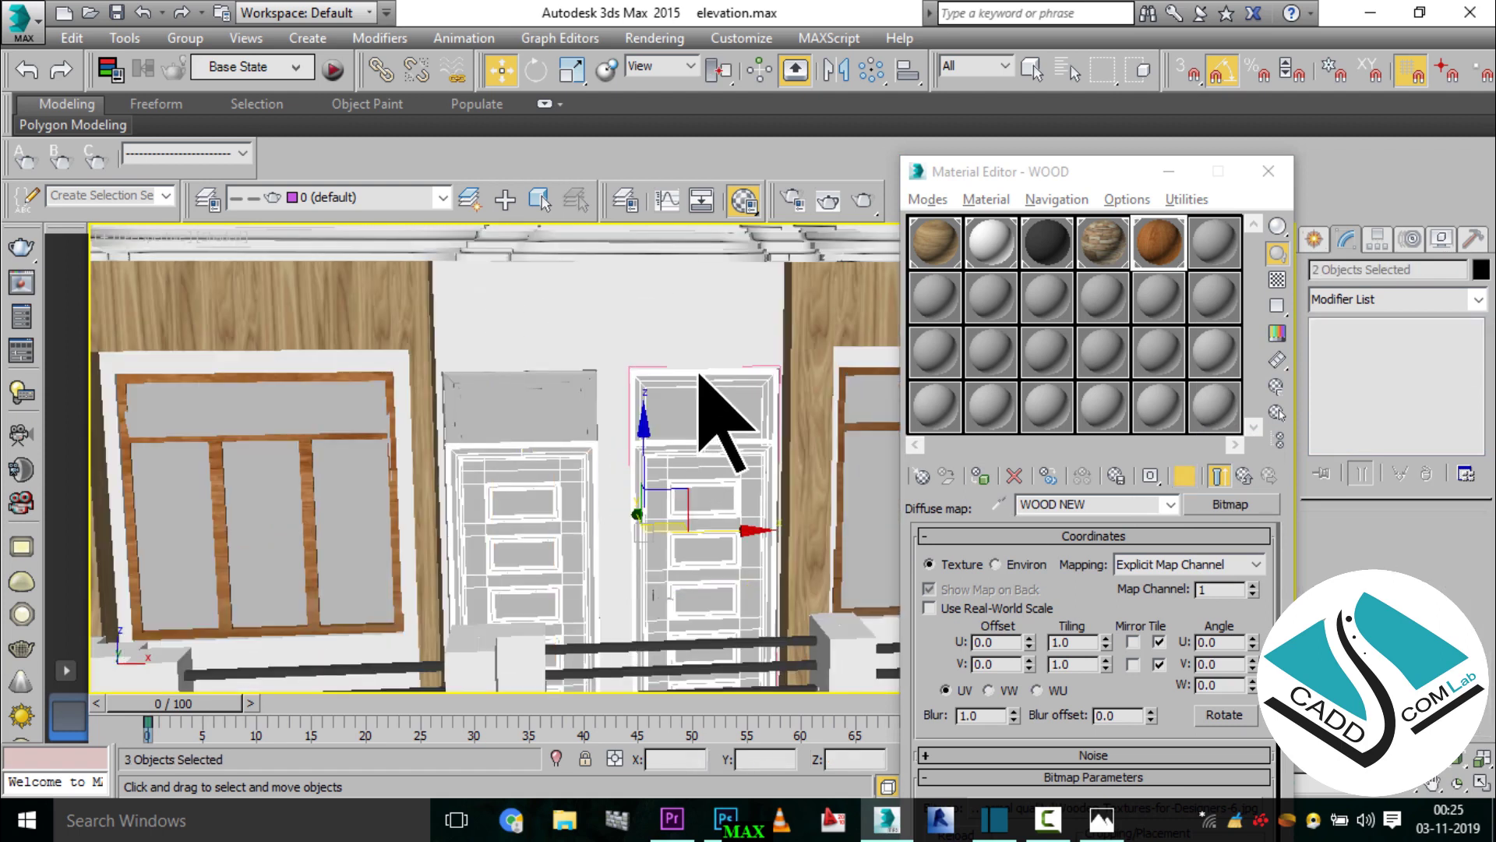
left_click(584, 397, "ctrl")
left_click(980, 475)
left_click(1347, 327)
- Copy the right door's UVW Map and paste it onto the left door
left_click(728, 494)
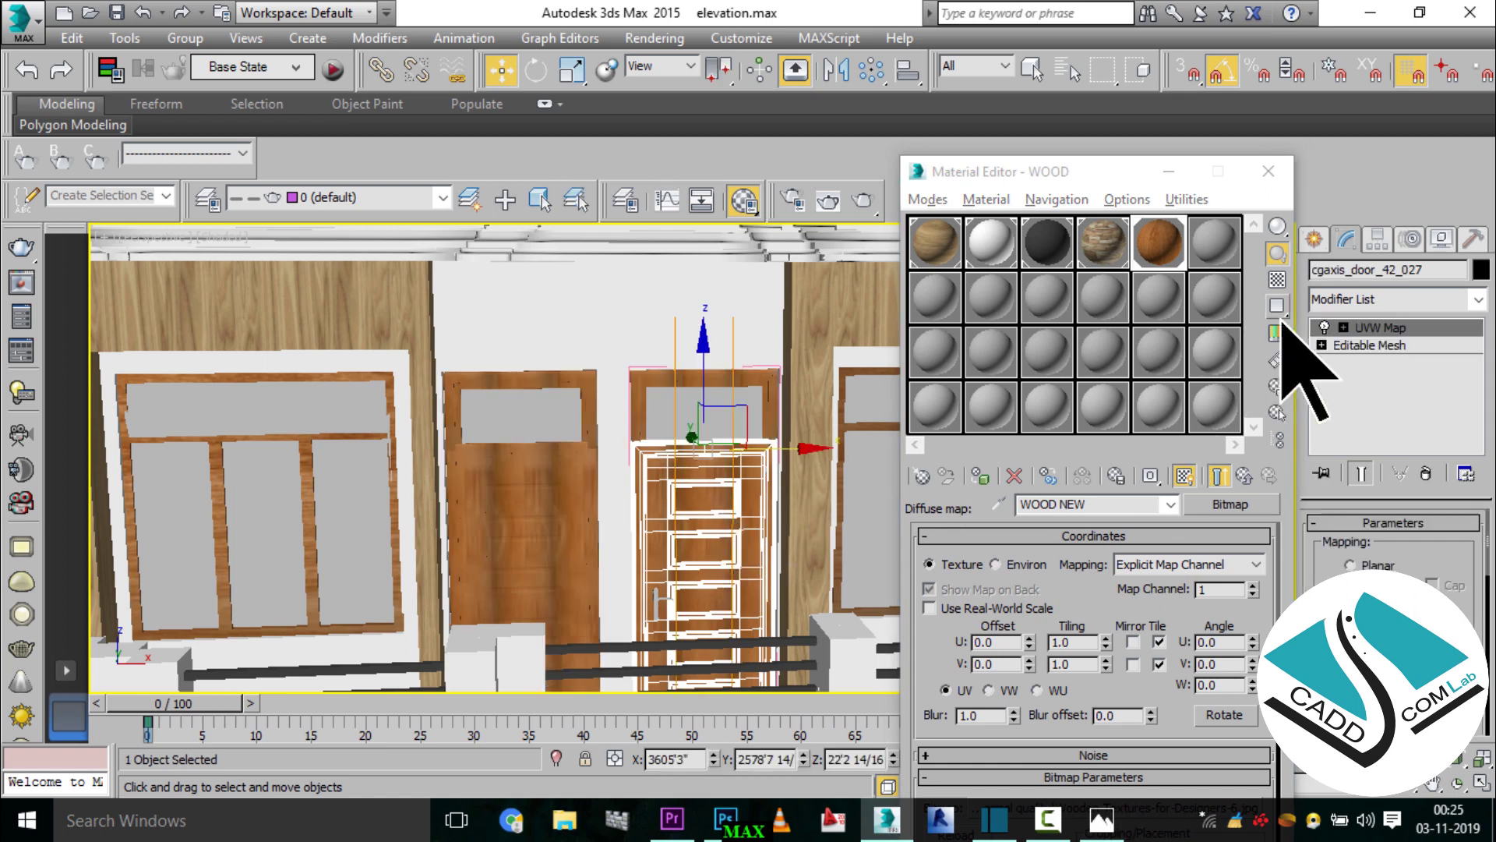
right_click(1325, 344)
left_click(1279, 417)
left_click(568, 499)
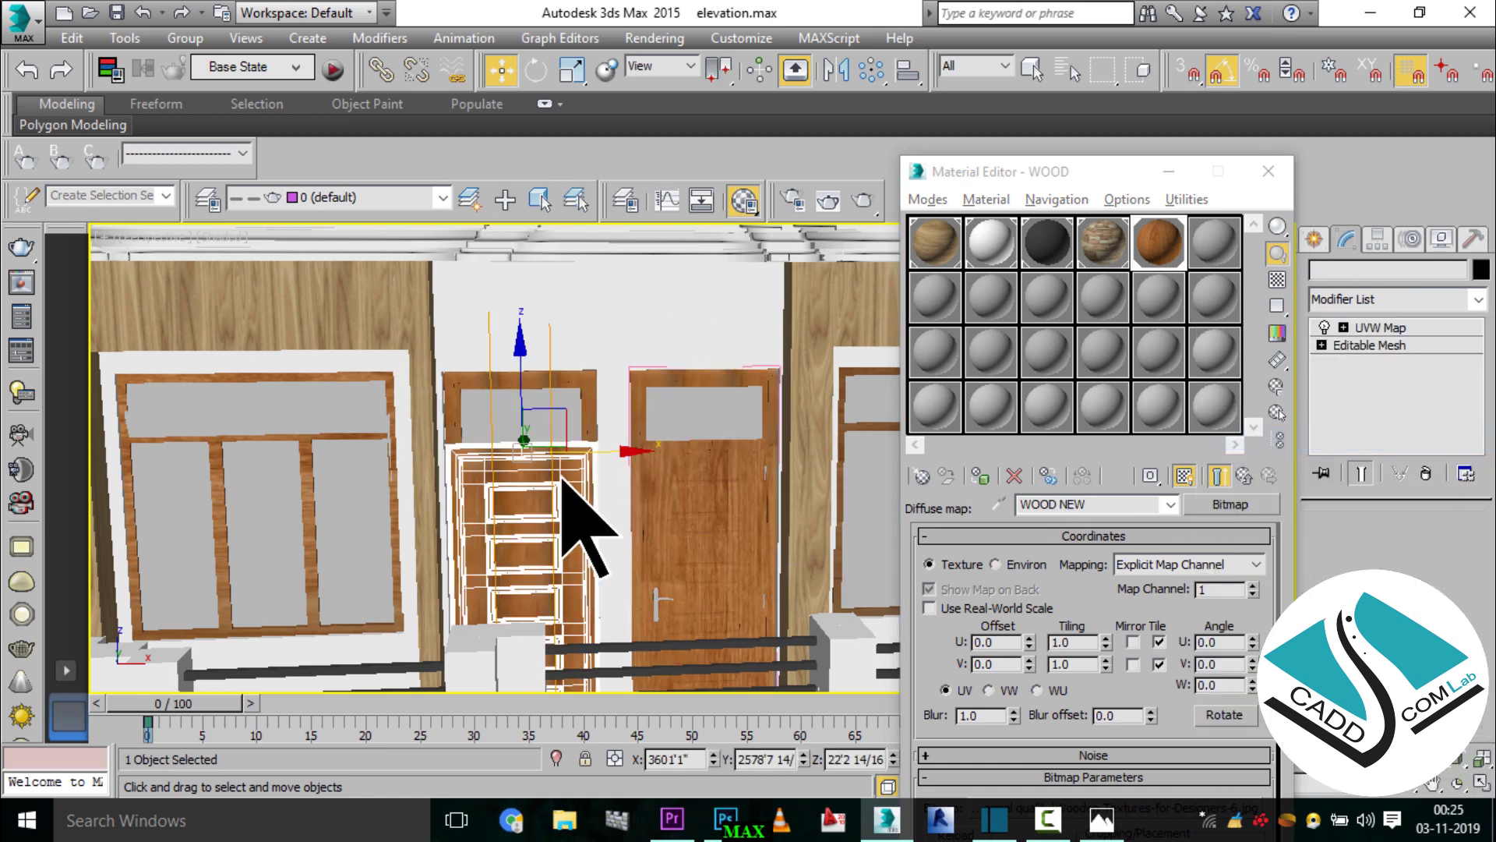
right_click(1379, 333)
left_click(1264, 416)
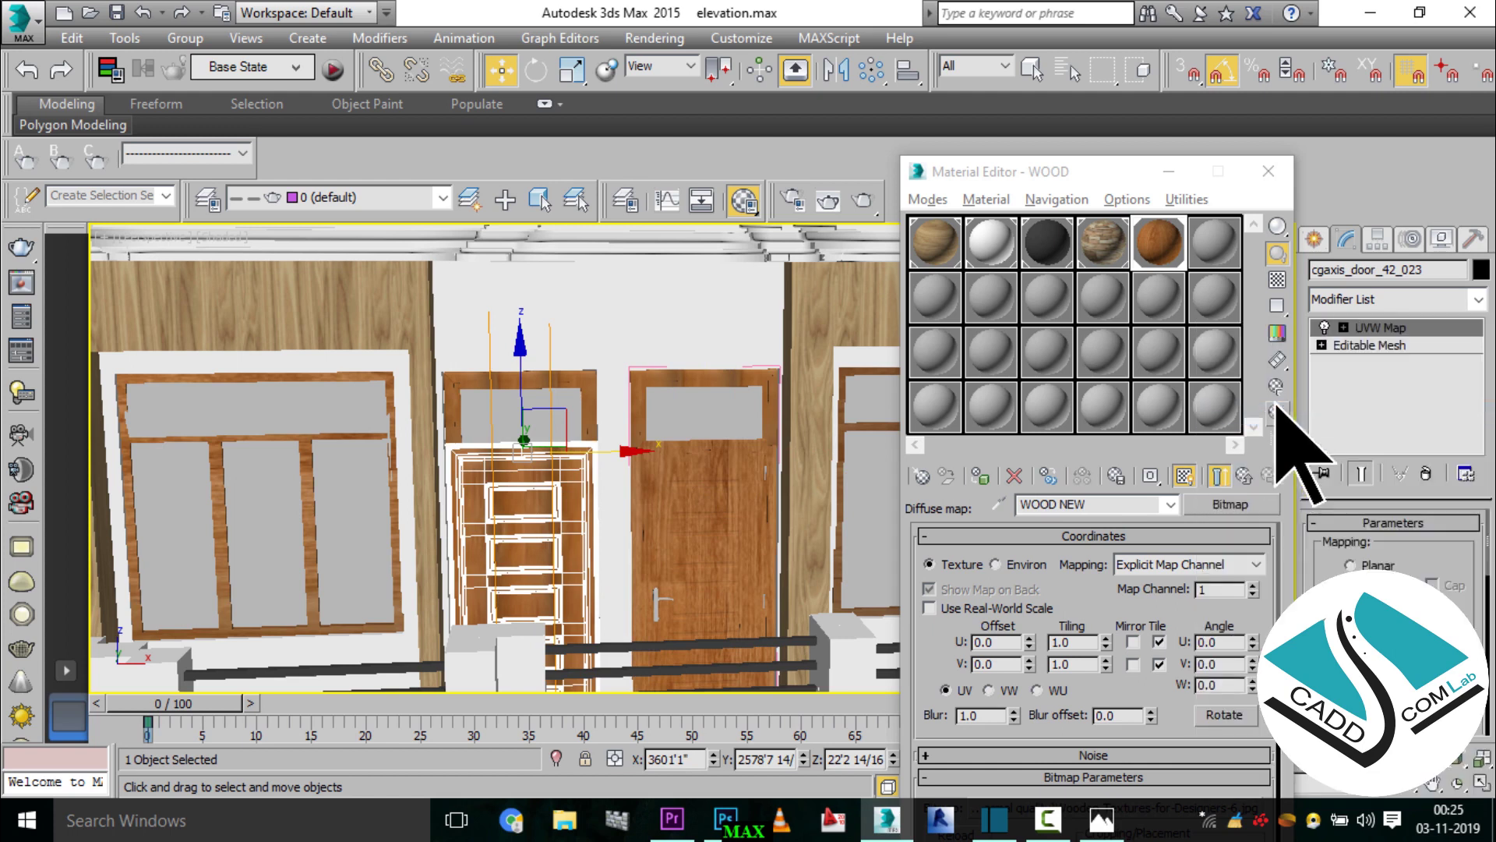
right_click(1407, 354)
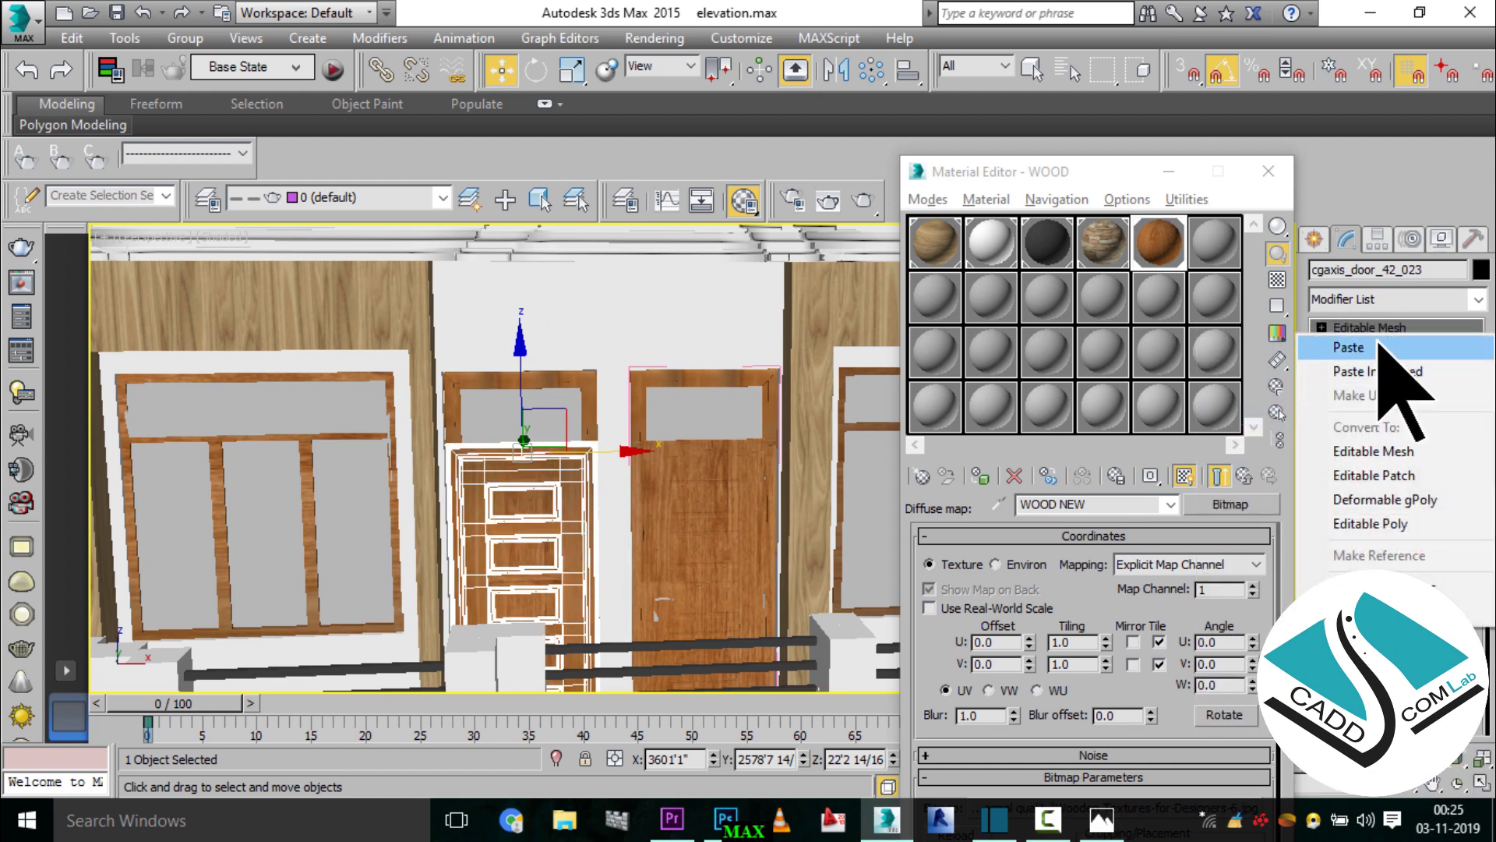
left_click(1372, 343)
- Remove the right door's duplicate UVW Map and paste the mapping onto cgaxis_door_42_023
left_click(692, 483)
scroll(670, 542, "up", 4)
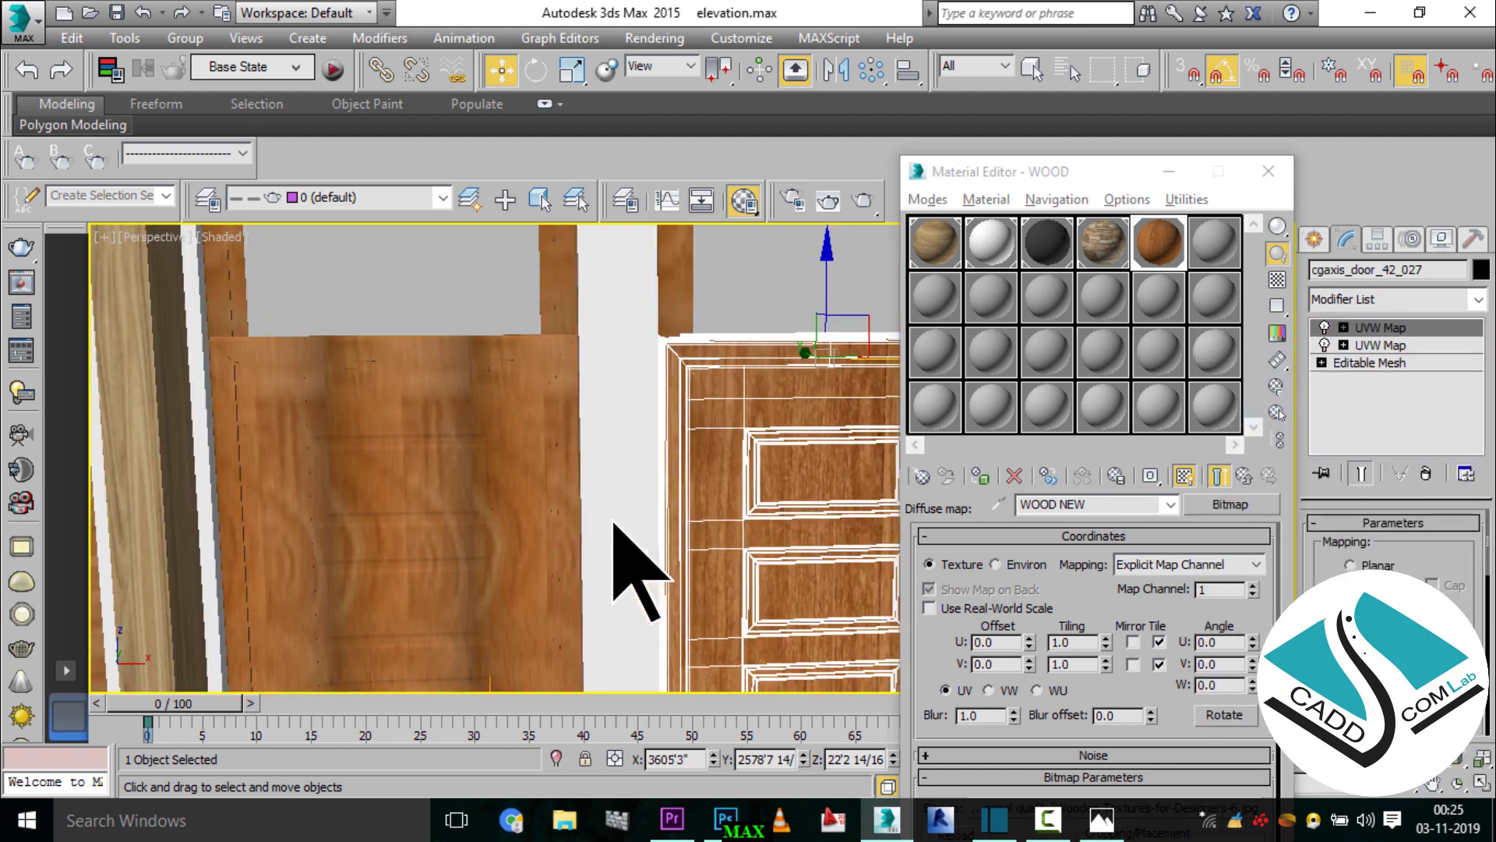
right_click(1389, 328)
left_click(1323, 415)
left_click(499, 456)
right_click(1387, 351)
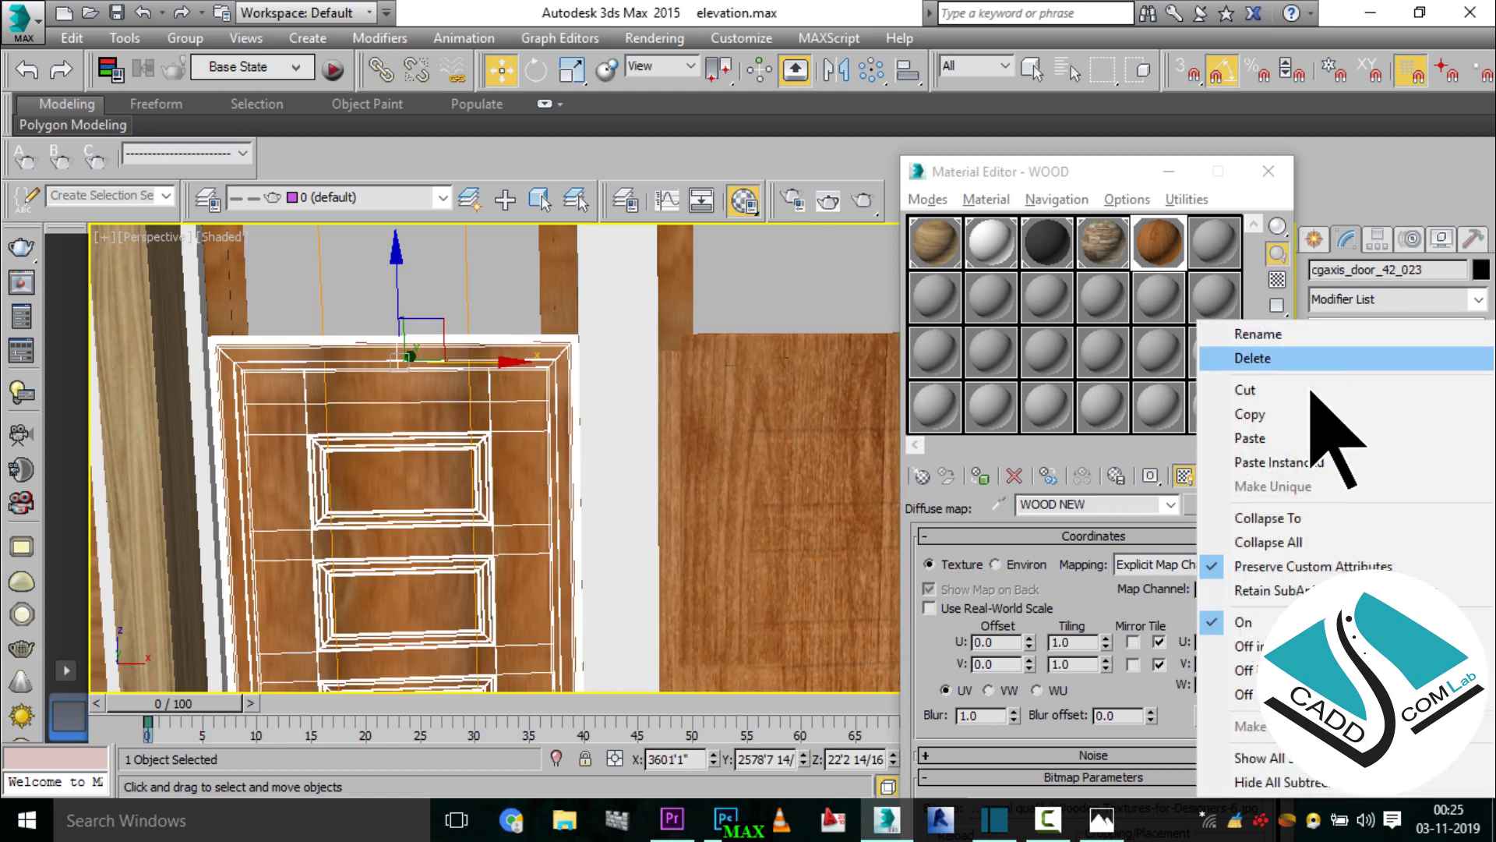
left_click(1302, 468)
- Apply the wood material to the two grey ground-floor doors
scroll(580, 545, "down", 5)
mouse_move(557, 499)
middle_mouse_down()
mouse_move(545, 401)
mouse_move(595, 485)
middle_mouse_up()
left_click(602, 501)
left_click(512, 506, "ctrl")
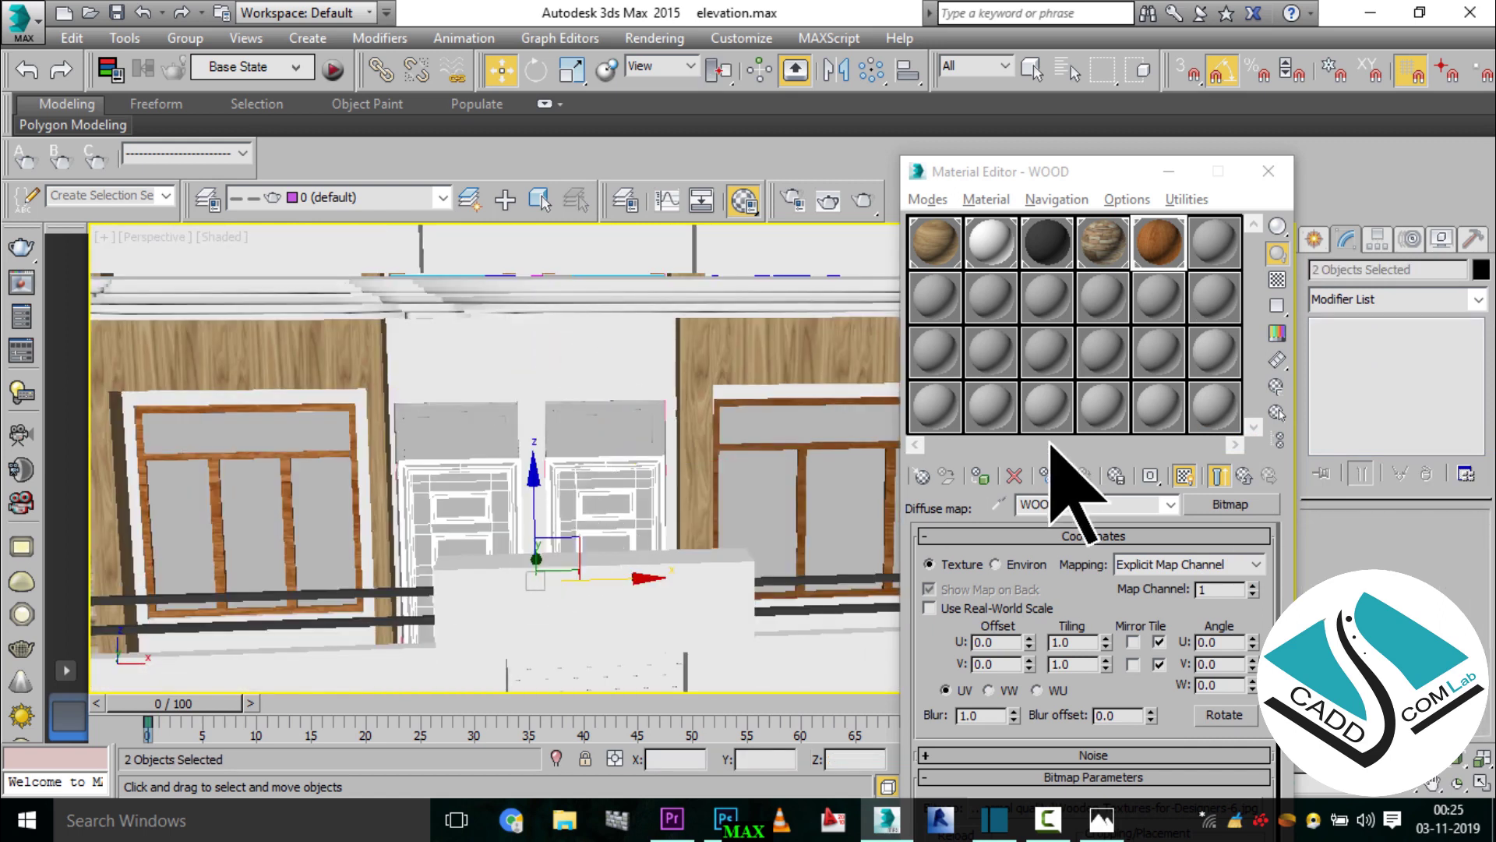
left_click(980, 476)
- Copy one ground-floor door's UVW Map and paste it onto the other
left_click(456, 506)
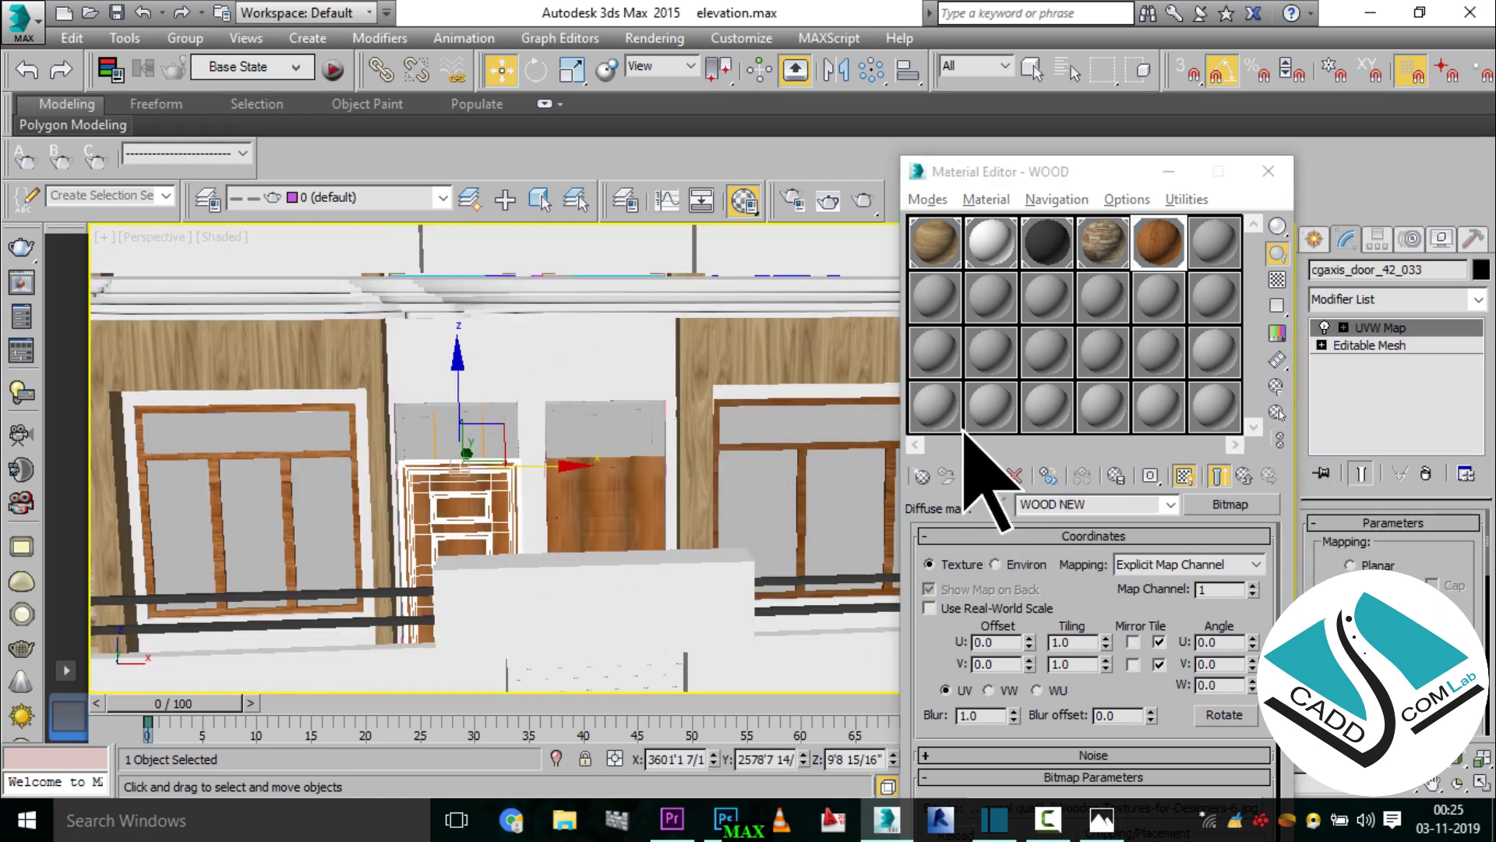
right_click(1386, 328)
left_click(1295, 415)
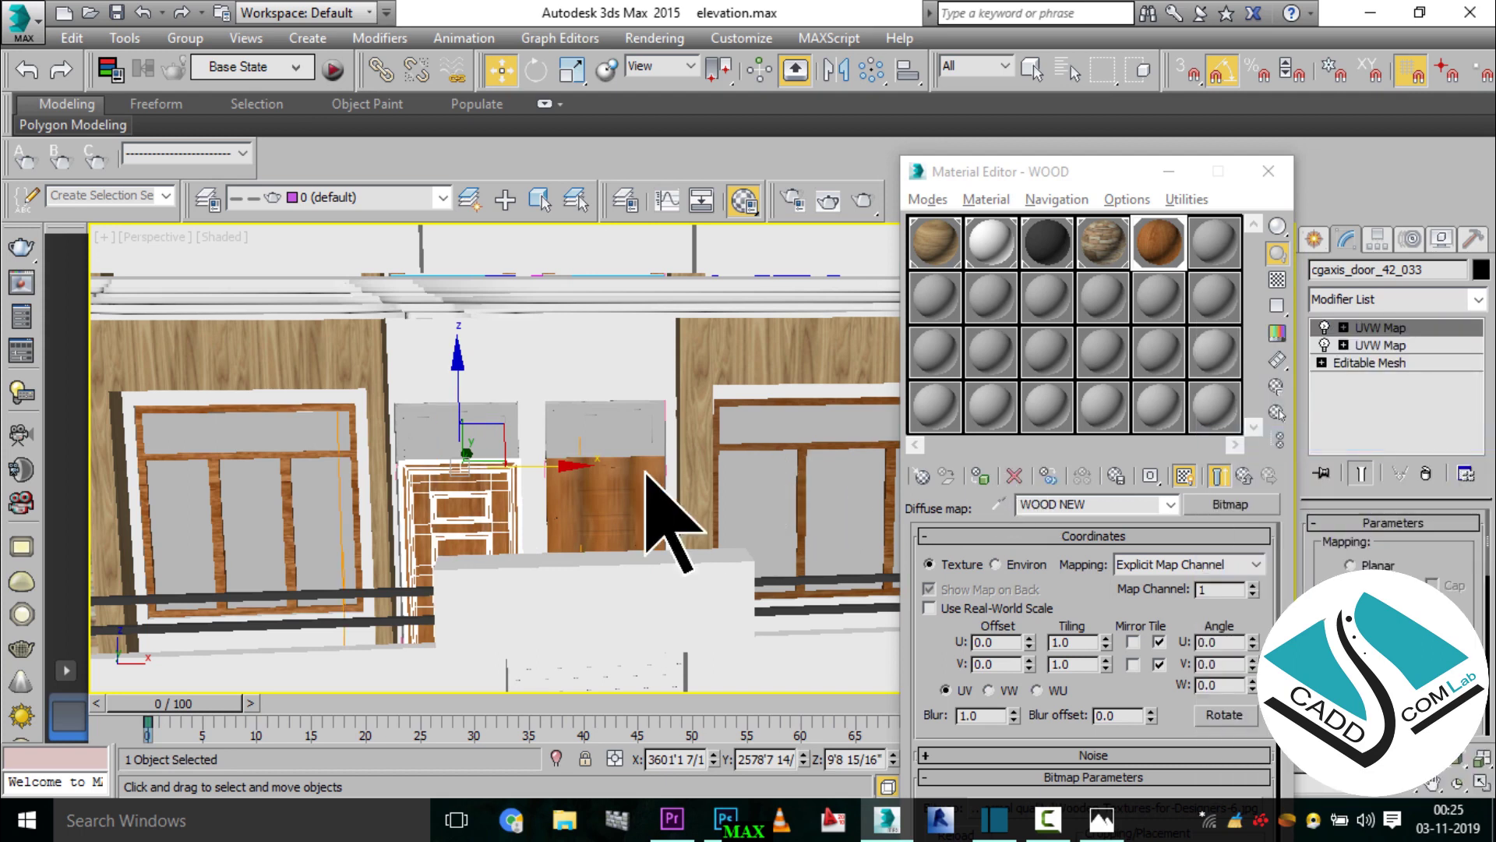
left_click(644, 518)
right_click(1325, 328)
left_click(1247, 434)
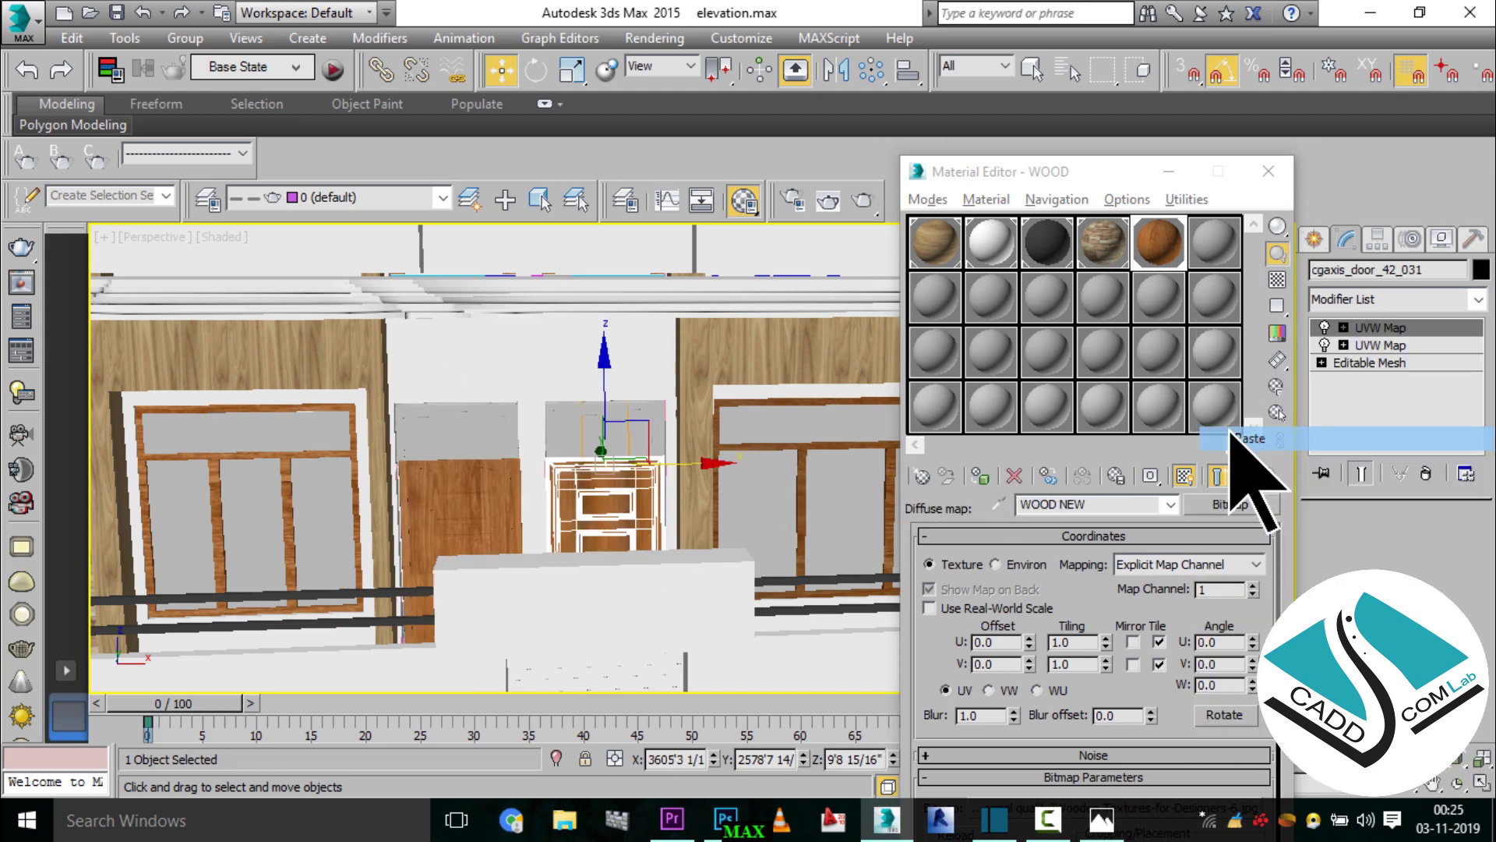
- Orbit out to see the whole building and clear the selection
scroll(596, 421, "down", 2)
scroll(600, 436, "down", 3)
mouse_move(611, 501)
middle_mouse_down("alt")
mouse_move(569, 544)
mouse_move(835, 501)
mouse_move(659, 468)
mouse_move(591, 501)
mouse_move(665, 501)
middle_mouse_up("alt")
left_click(835, 501)
- Select the first four rooftop railing pieces
scroll(511, 452, "up", 2)
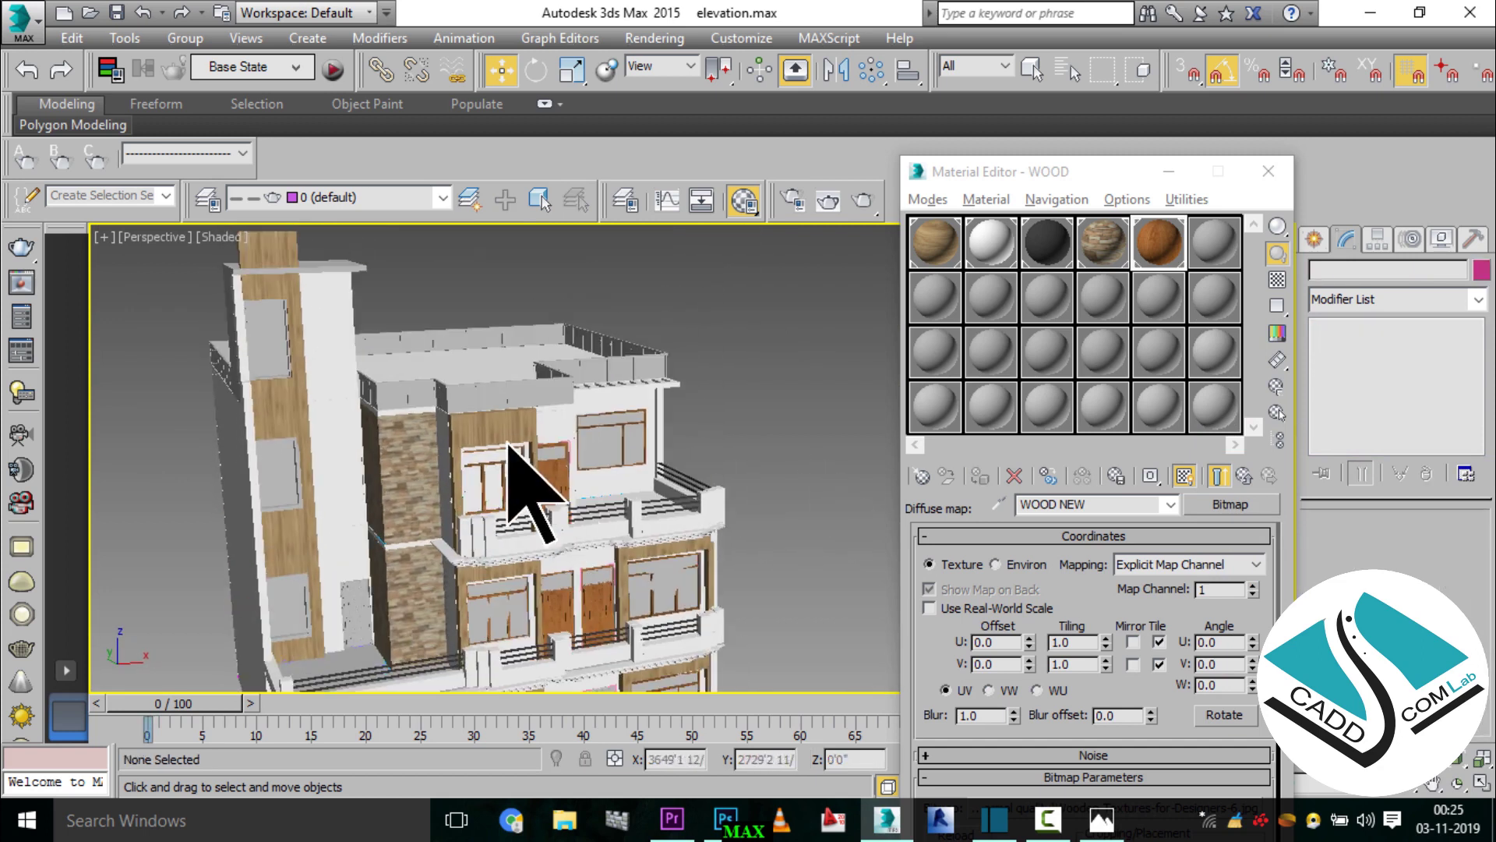
scroll(397, 390, "up", 3)
left_click(407, 379)
middle_click_drag(376, 371, 384, 394, "alt")
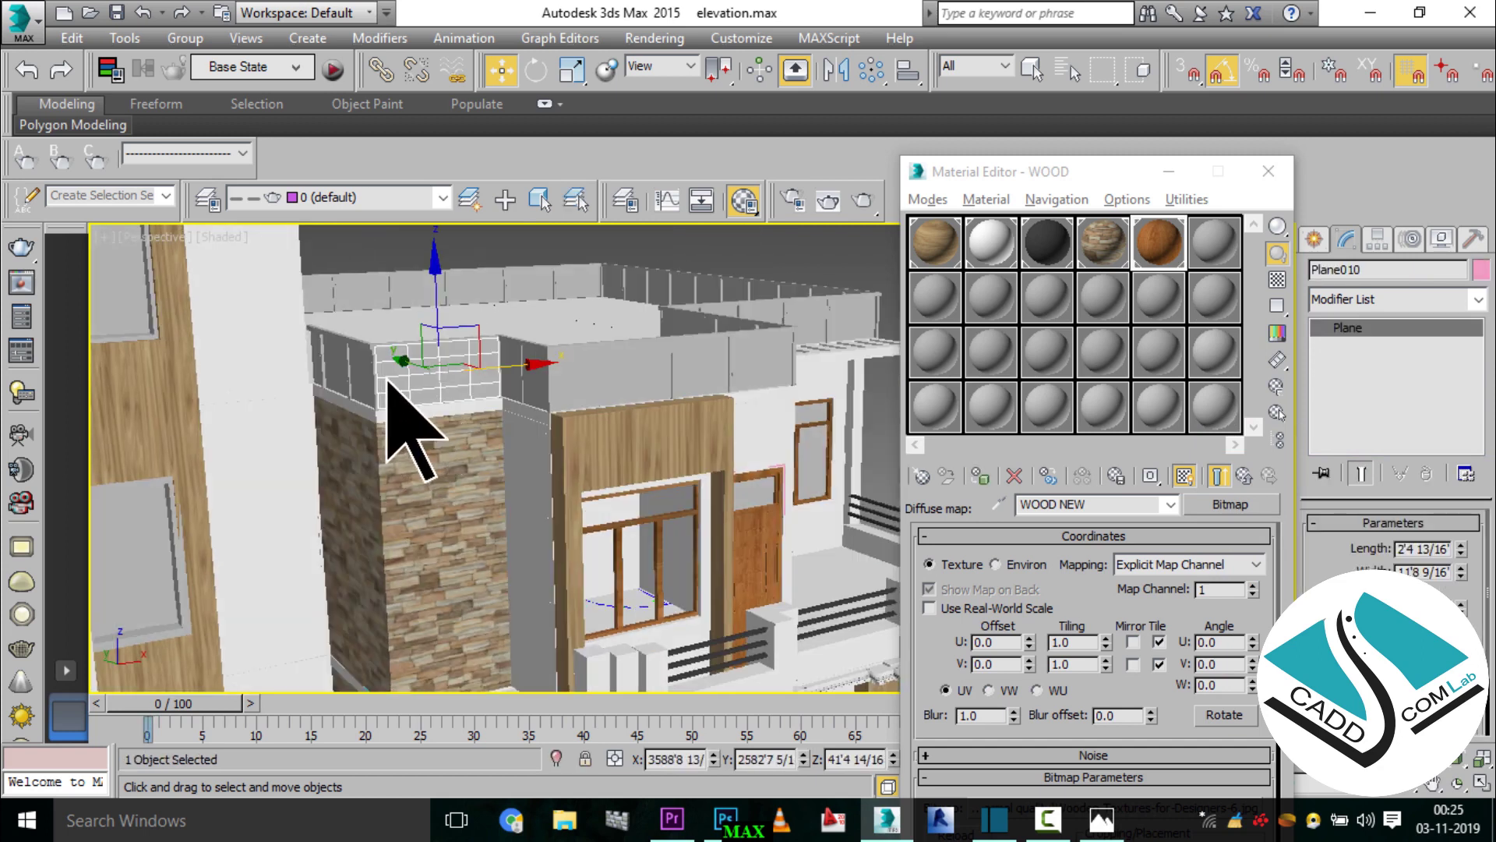
scroll(350, 395, "up", 2)
left_click(546, 390, "ctrl")
scroll(735, 400, "up", 2)
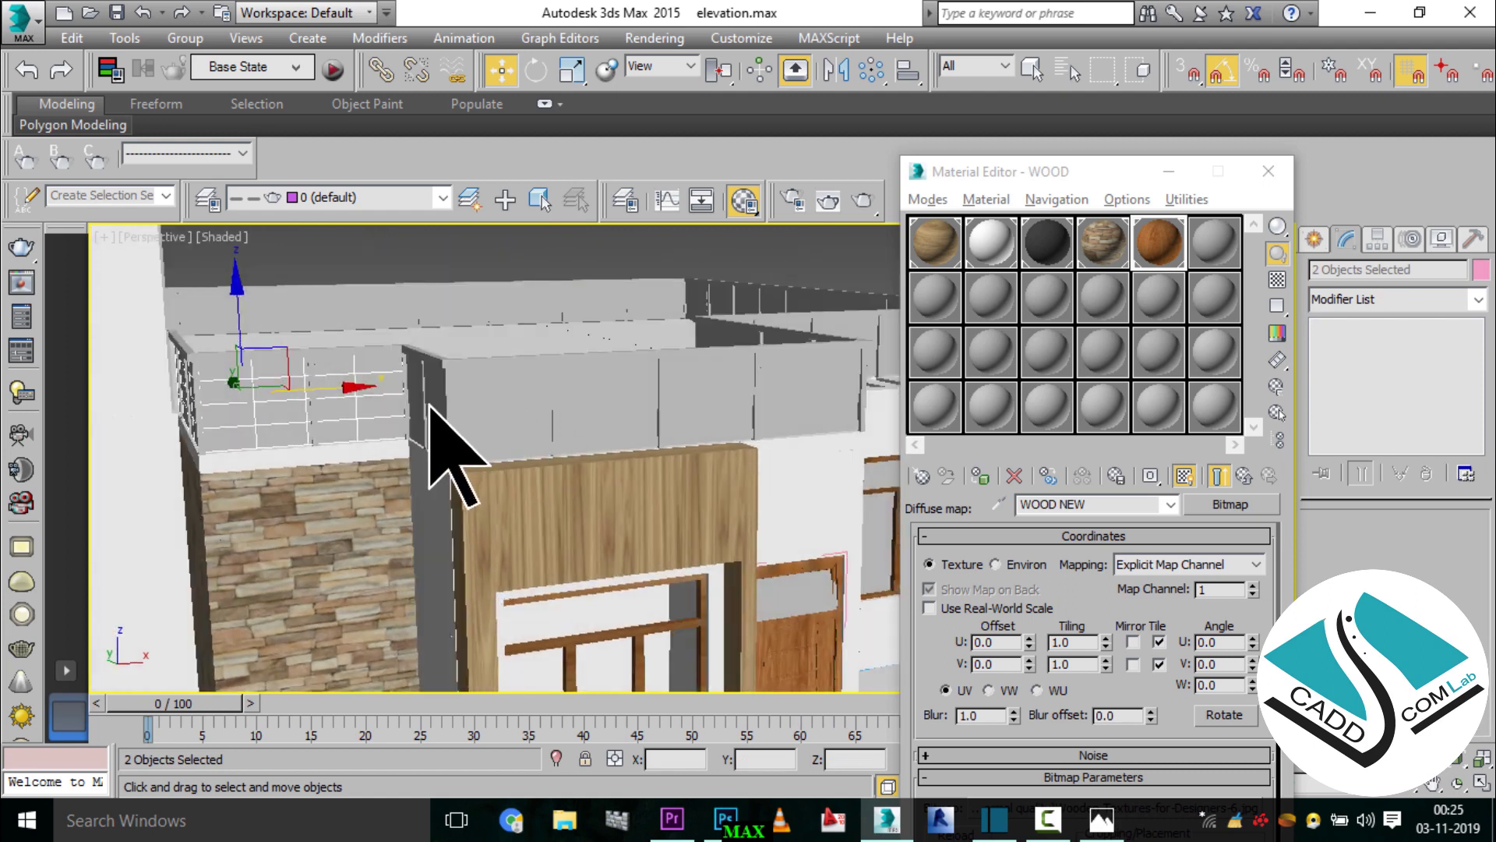
left_click(467, 421, "ctrl")
left_click(518, 427, "ctrl")
- Add the remaining five parapet railing pieces to the selection
scroll(701, 460, "up", 3)
scroll(577, 429, "down", 3)
left_click(538, 413, "ctrl")
left_click(668, 413, "ctrl")
scroll(623, 405, "down", 3)
left_click(784, 429, "ctrl")
left_click(838, 375, "ctrl")
left_click(706, 331, "ctrl")
- Make the GLASS sample slot active in the Material Editor
scroll(694, 320, "up", 4)
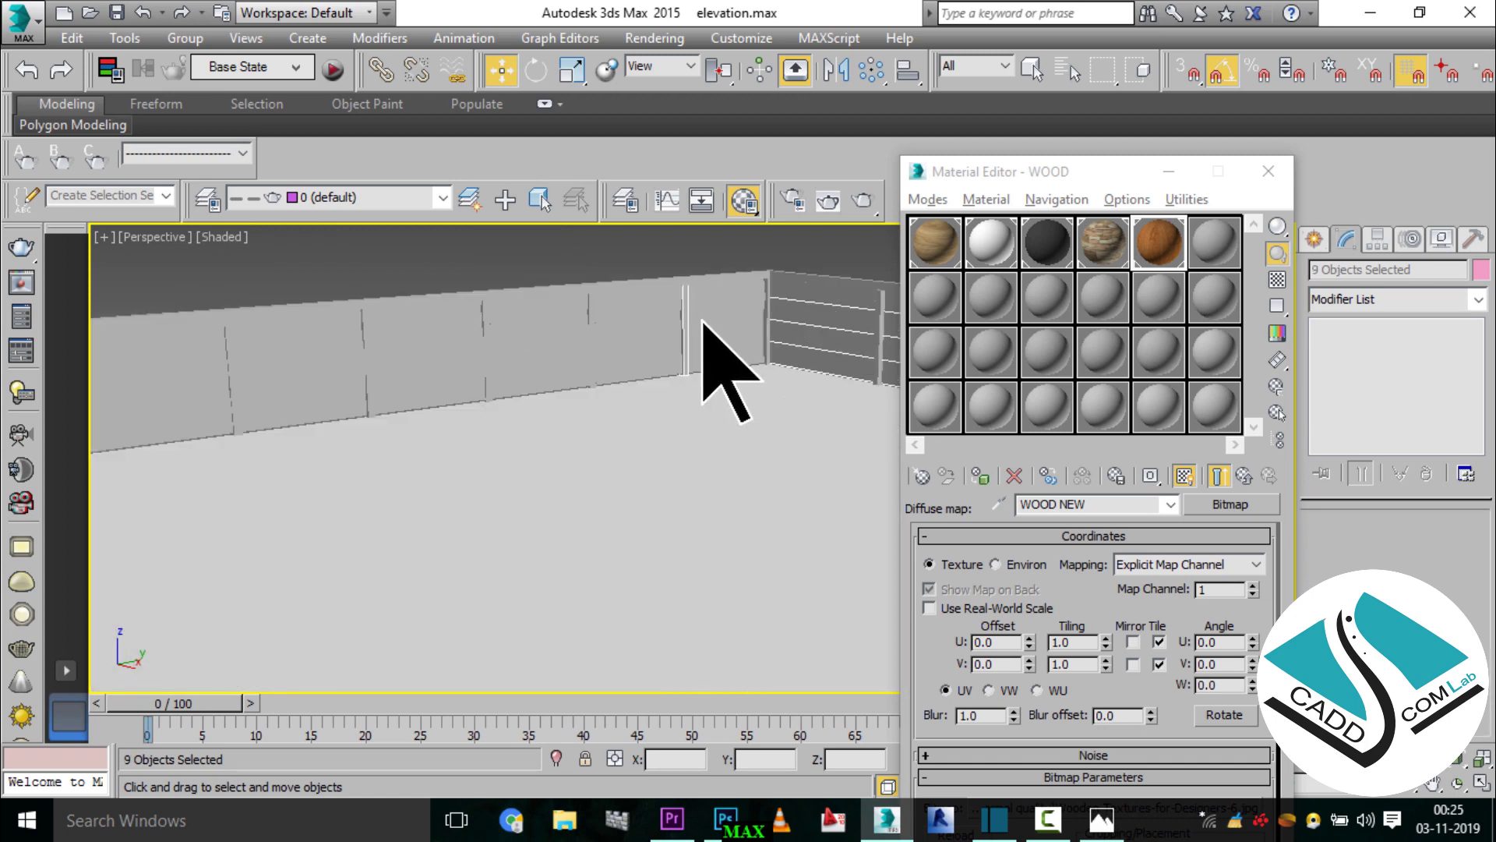
scroll(715, 325, "down", 2)
scroll(506, 436, "down", 4)
scroll(668, 451, "down", 2)
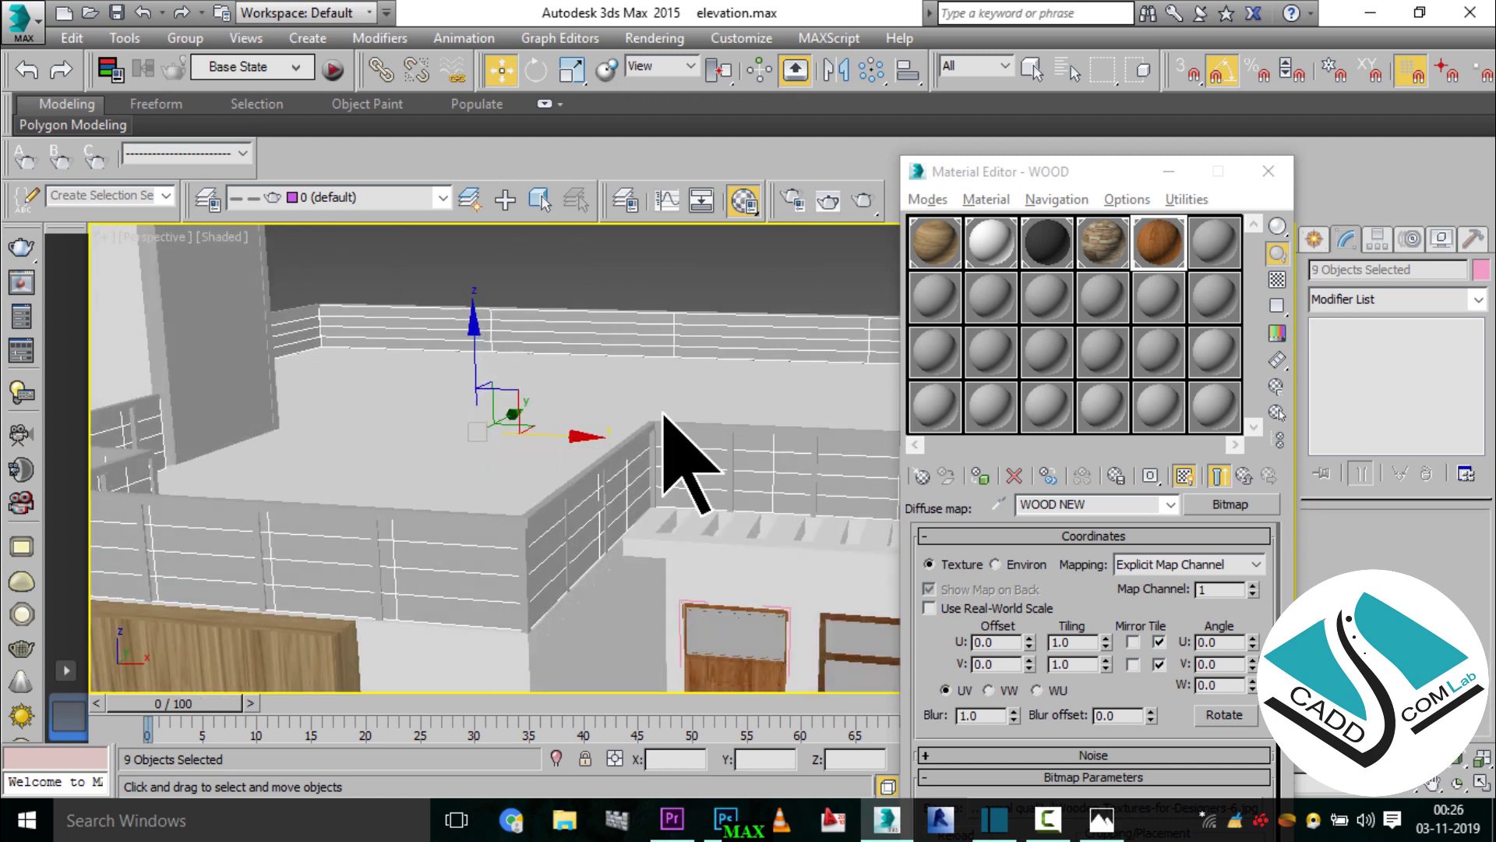
left_click(1204, 246)
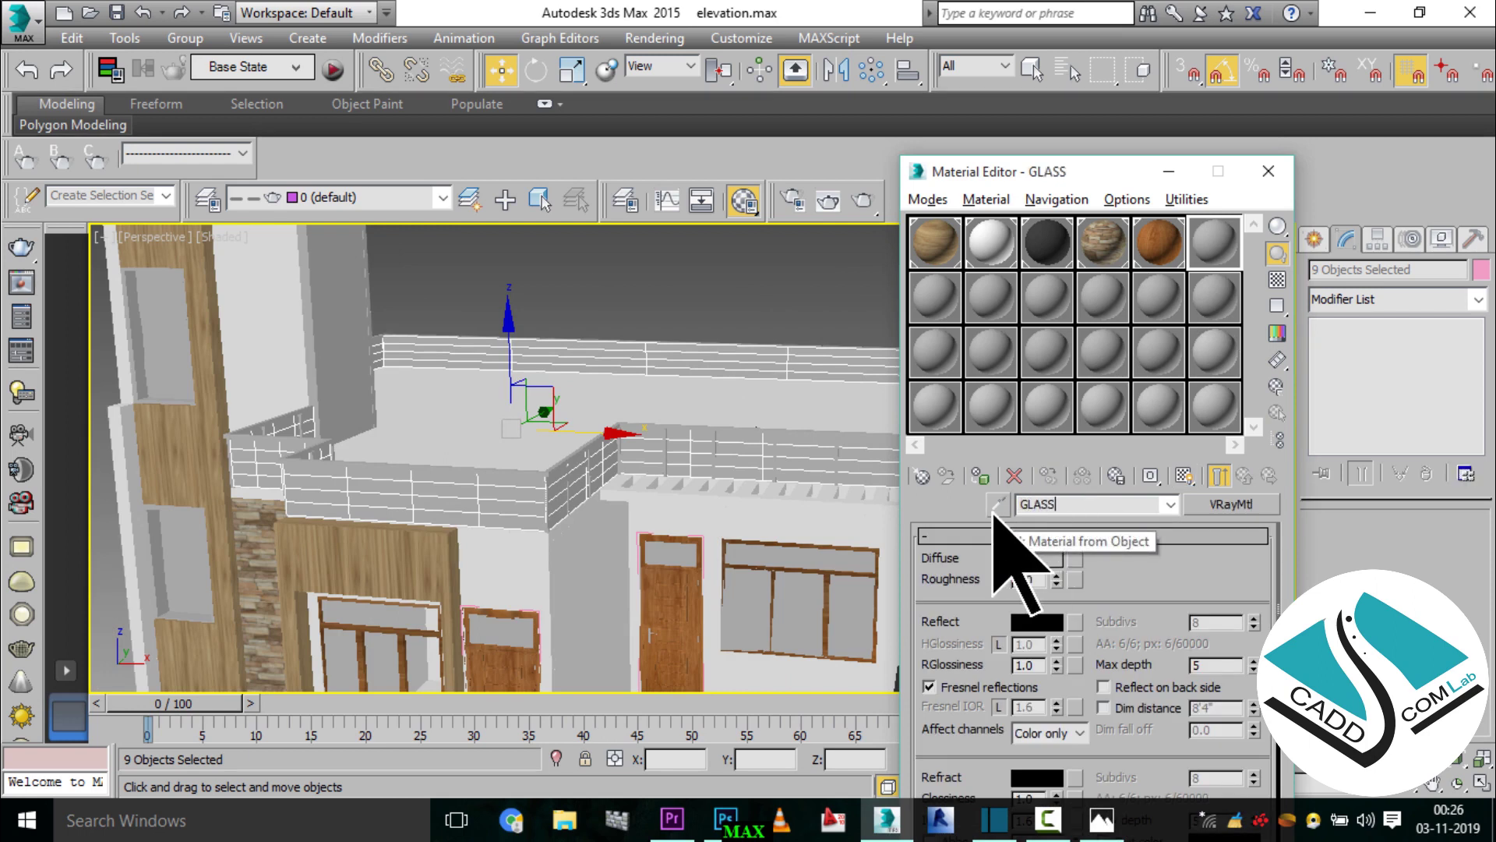
- Assign the GLASS material to the railings
scroll(802, 561, "up", 2)
scroll(768, 561, "up", 1)
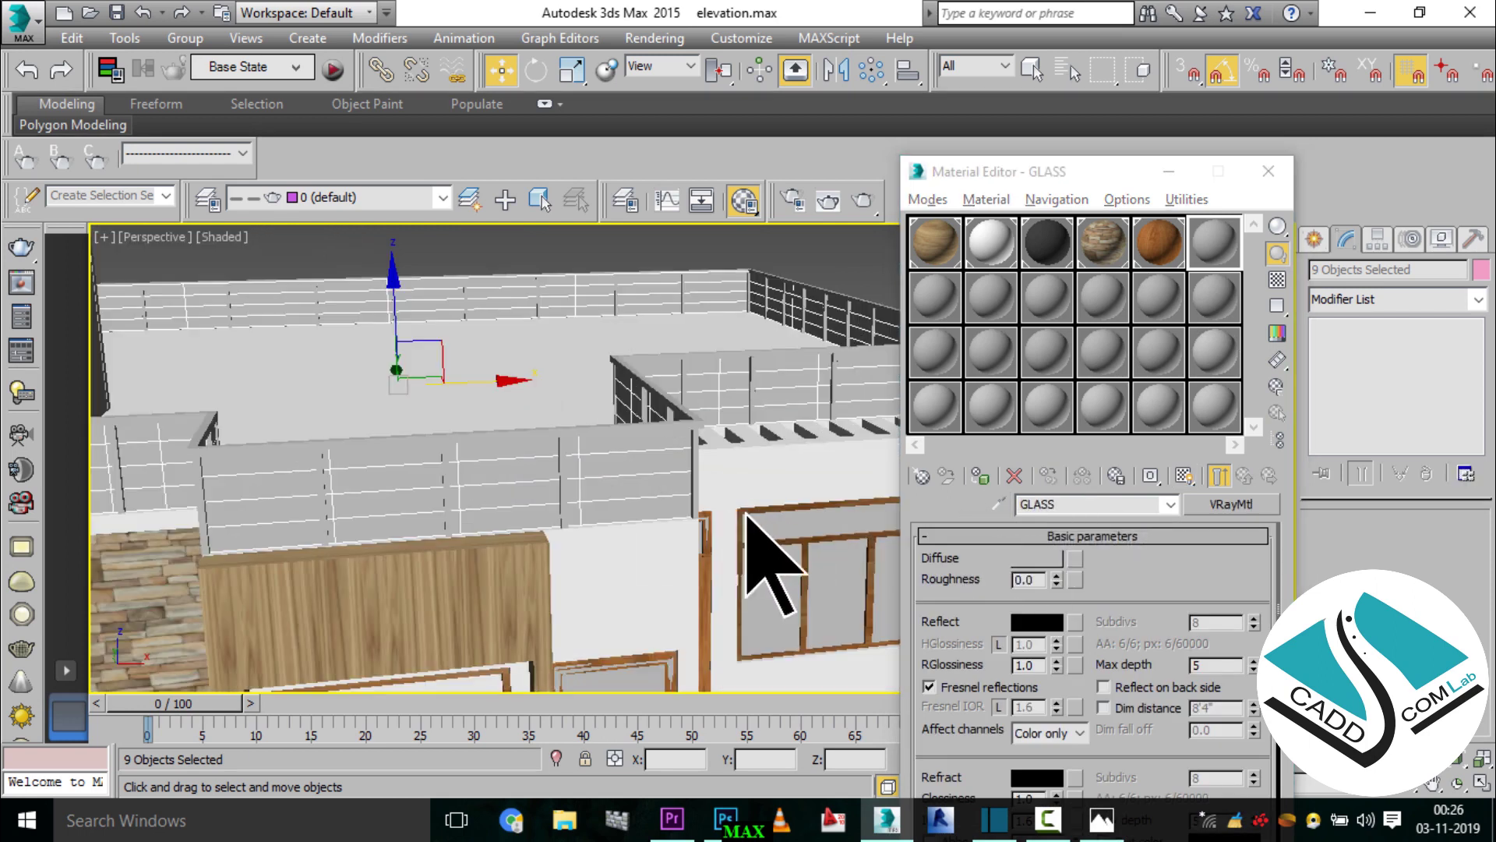
left_click(982, 479)
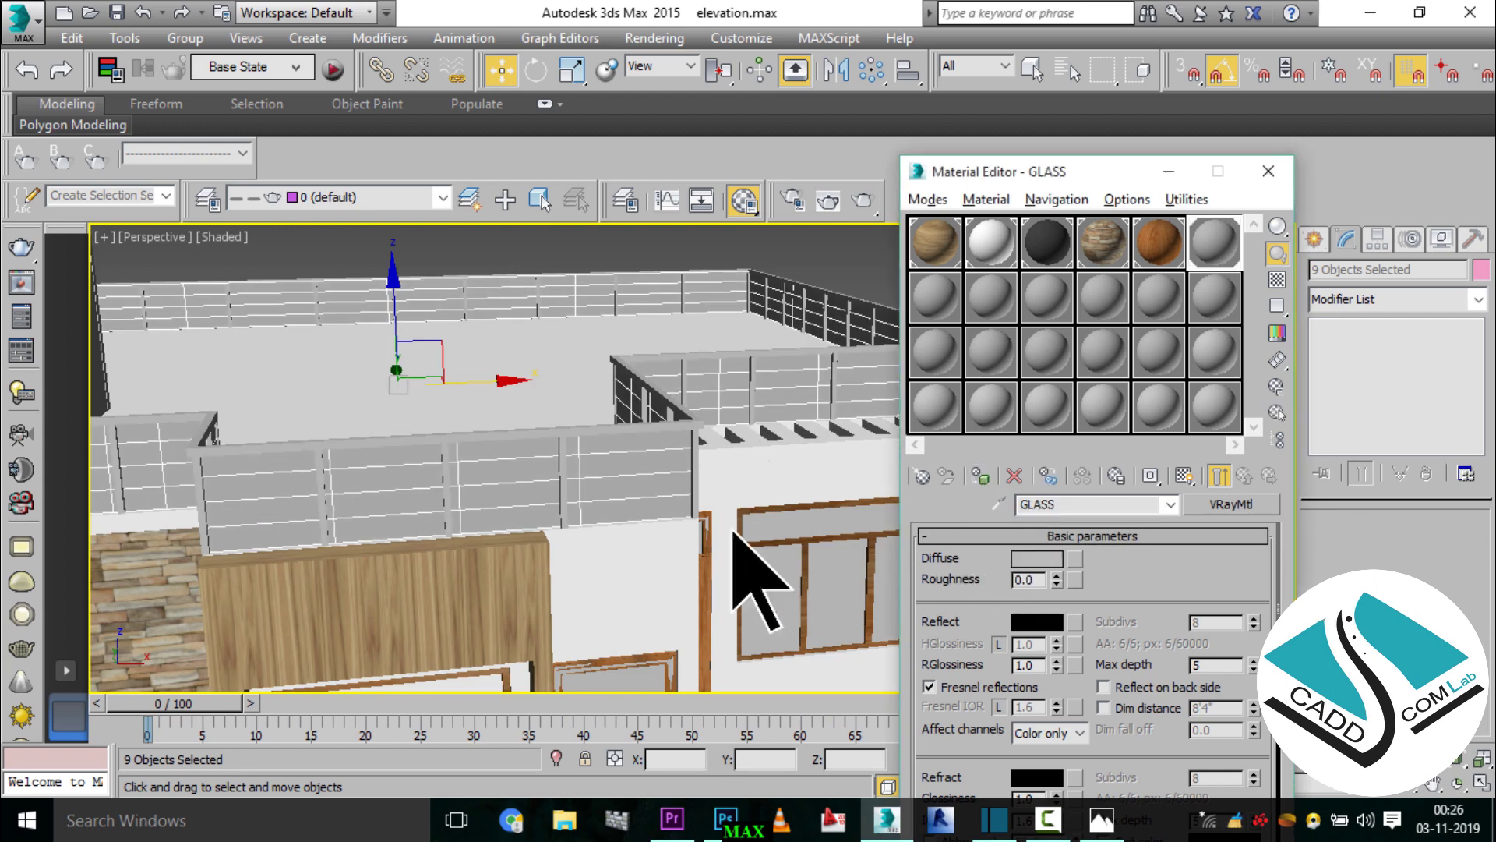
- Set GLASS's refraction colour to dark blue, RGB 25, 35, 111
scroll(1044, 620, "down", 2)
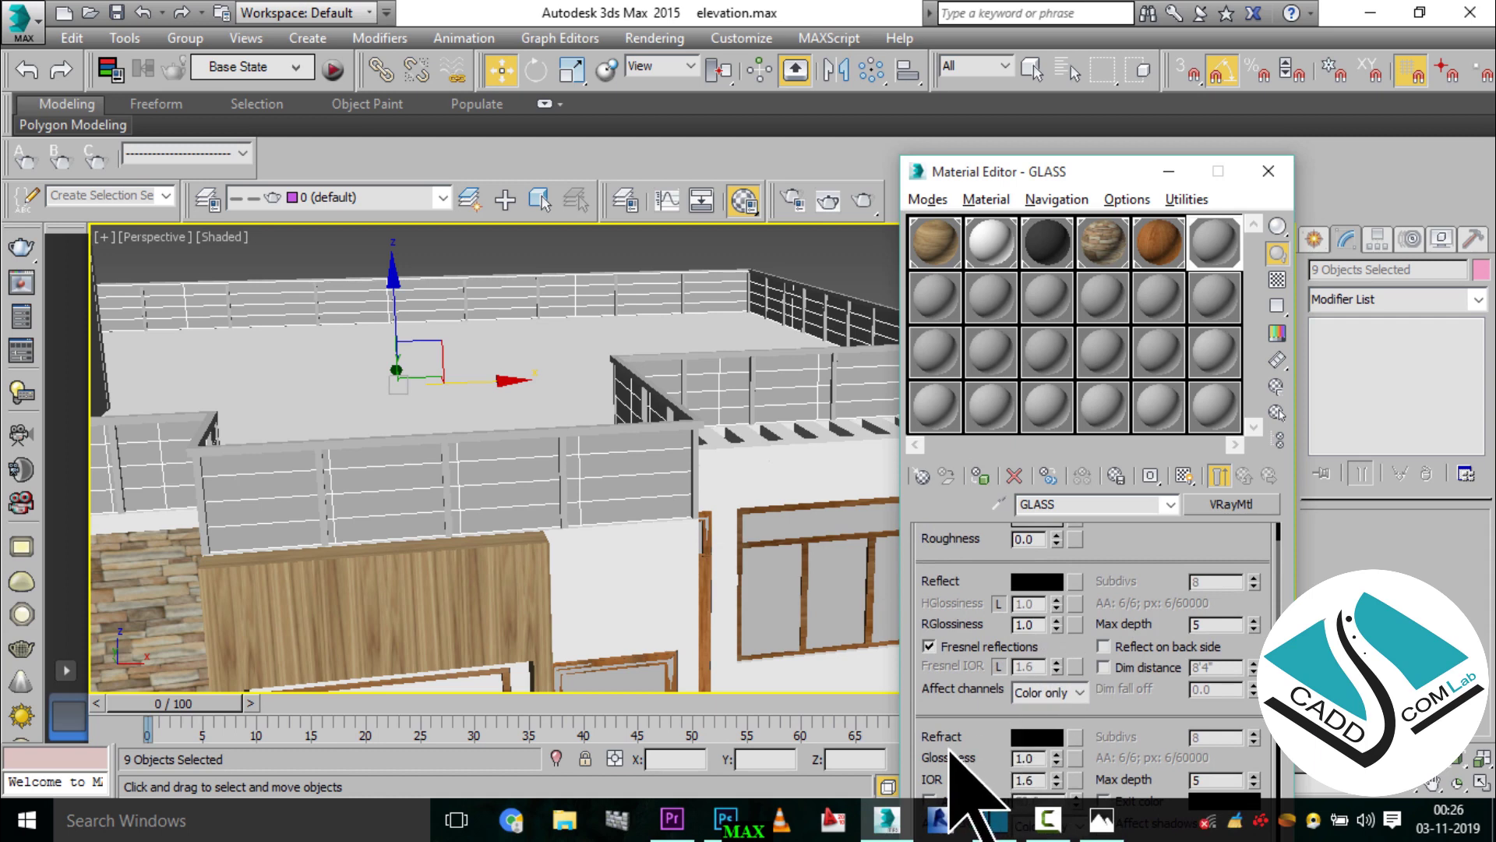
left_click(1037, 735)
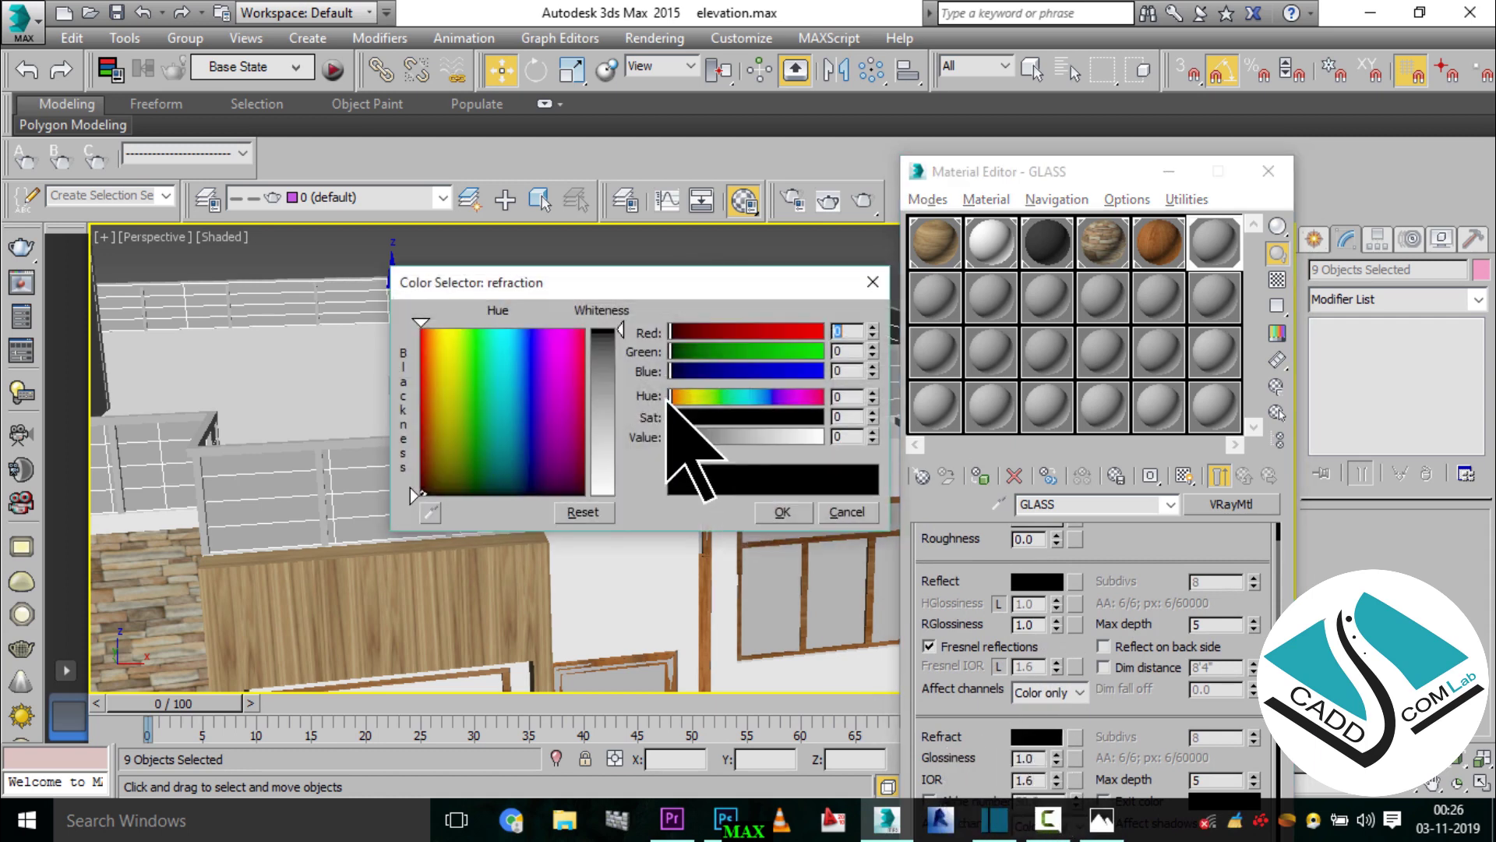
left_click_drag(621, 366, 621, 420)
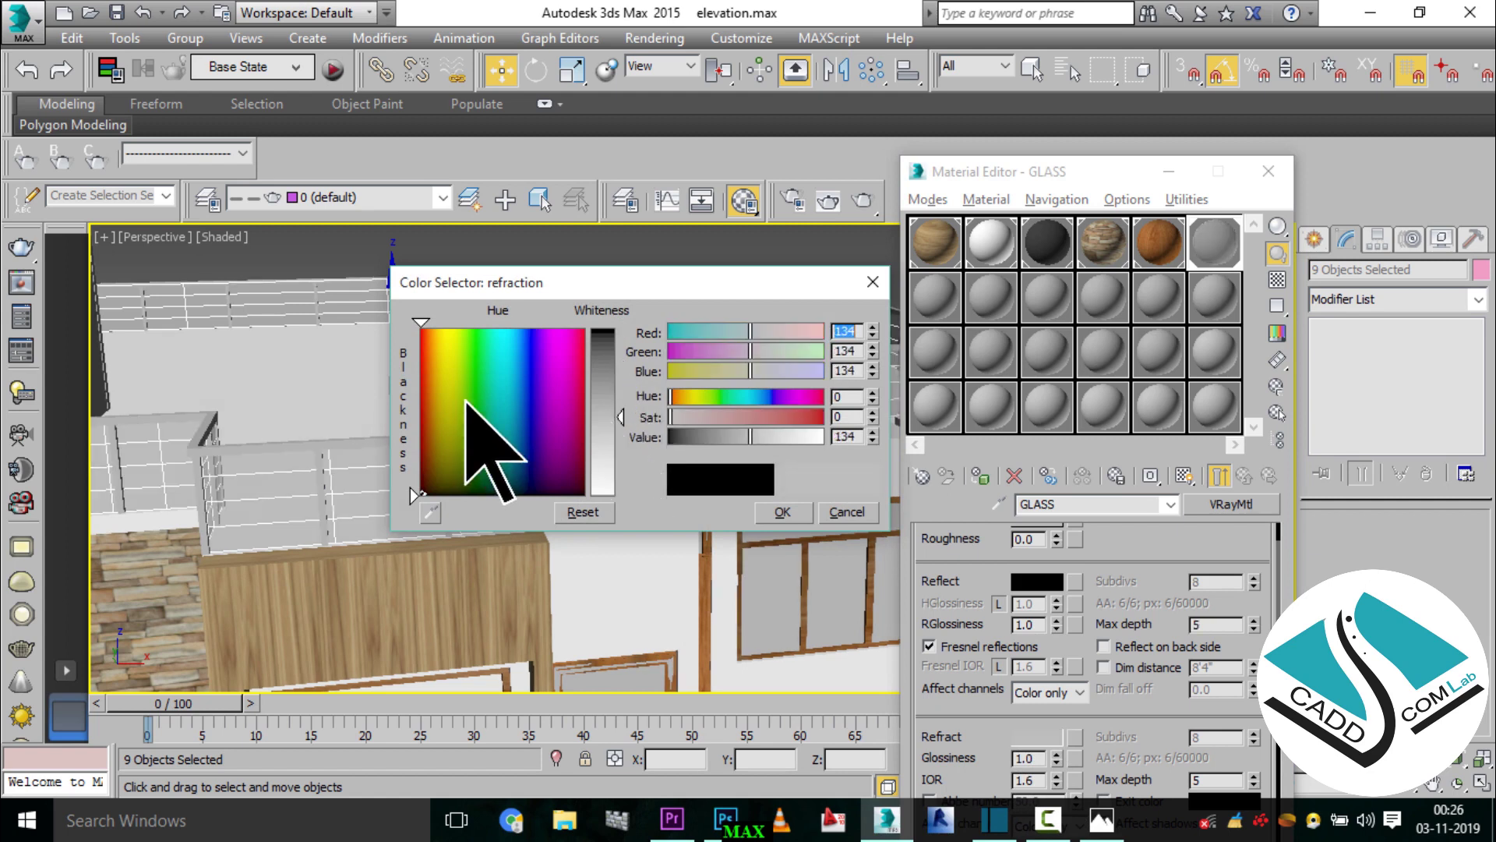
left_click(500, 403)
mouse_move(501, 404)
left_mouse_down()
mouse_move(607, 378)
mouse_move(607, 358)
left_mouse_up()
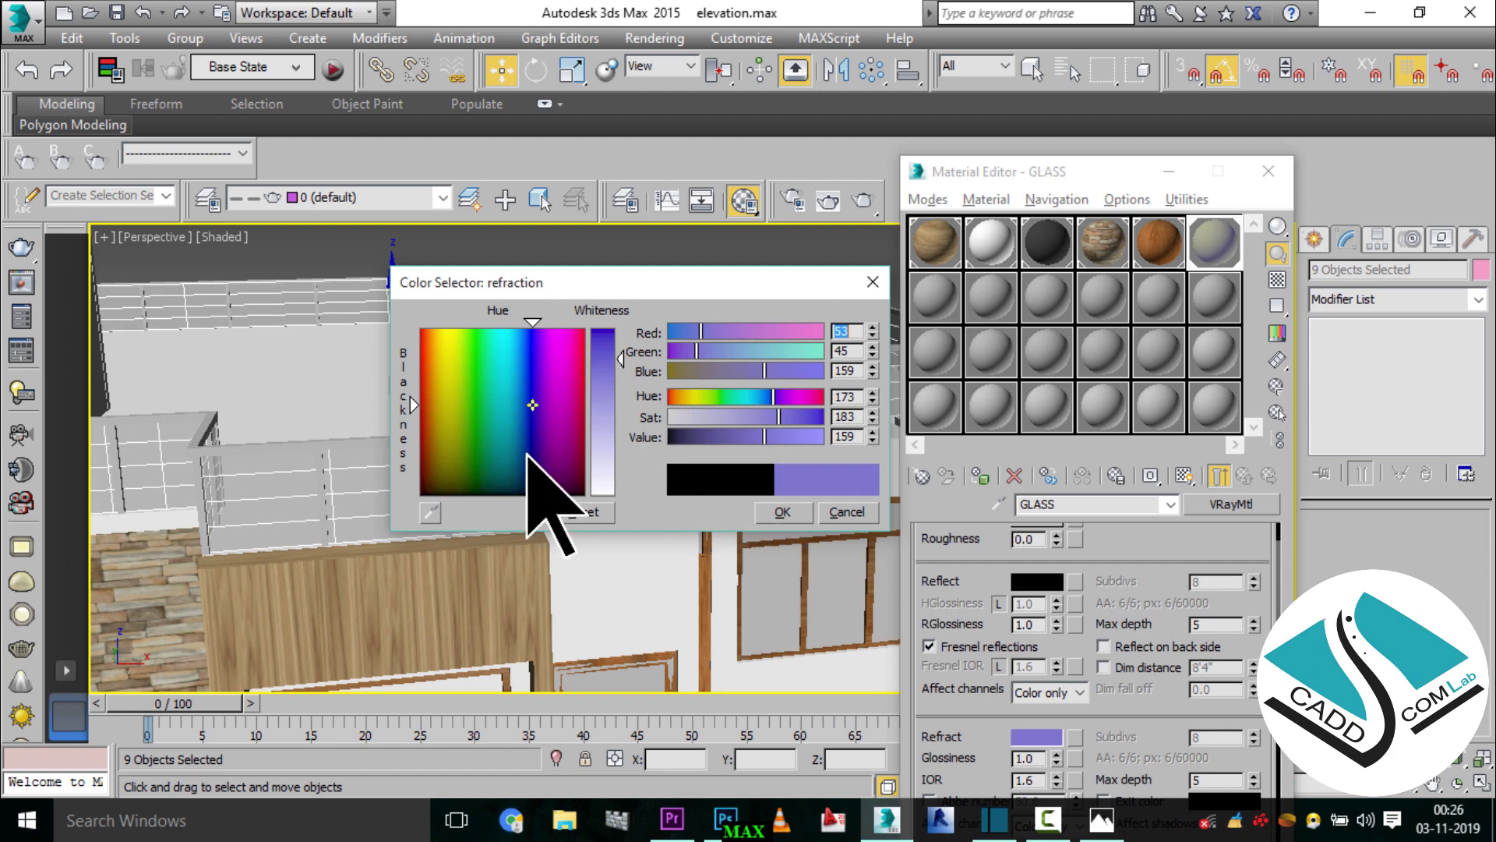
left_click_drag(530, 409, 528, 383)
left_click(623, 342)
left_click(735, 436)
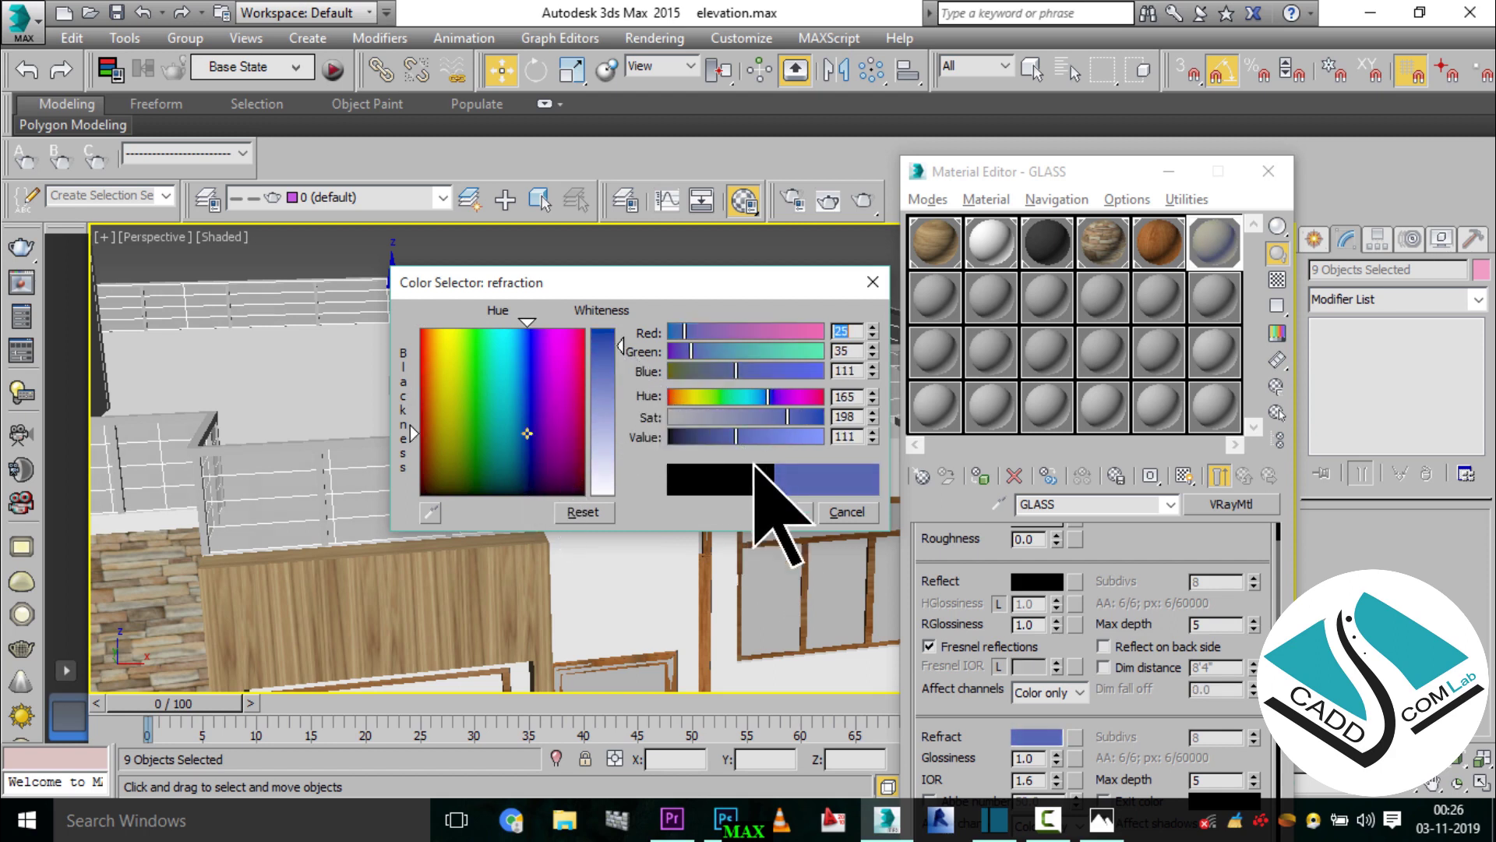
left_click(792, 519)
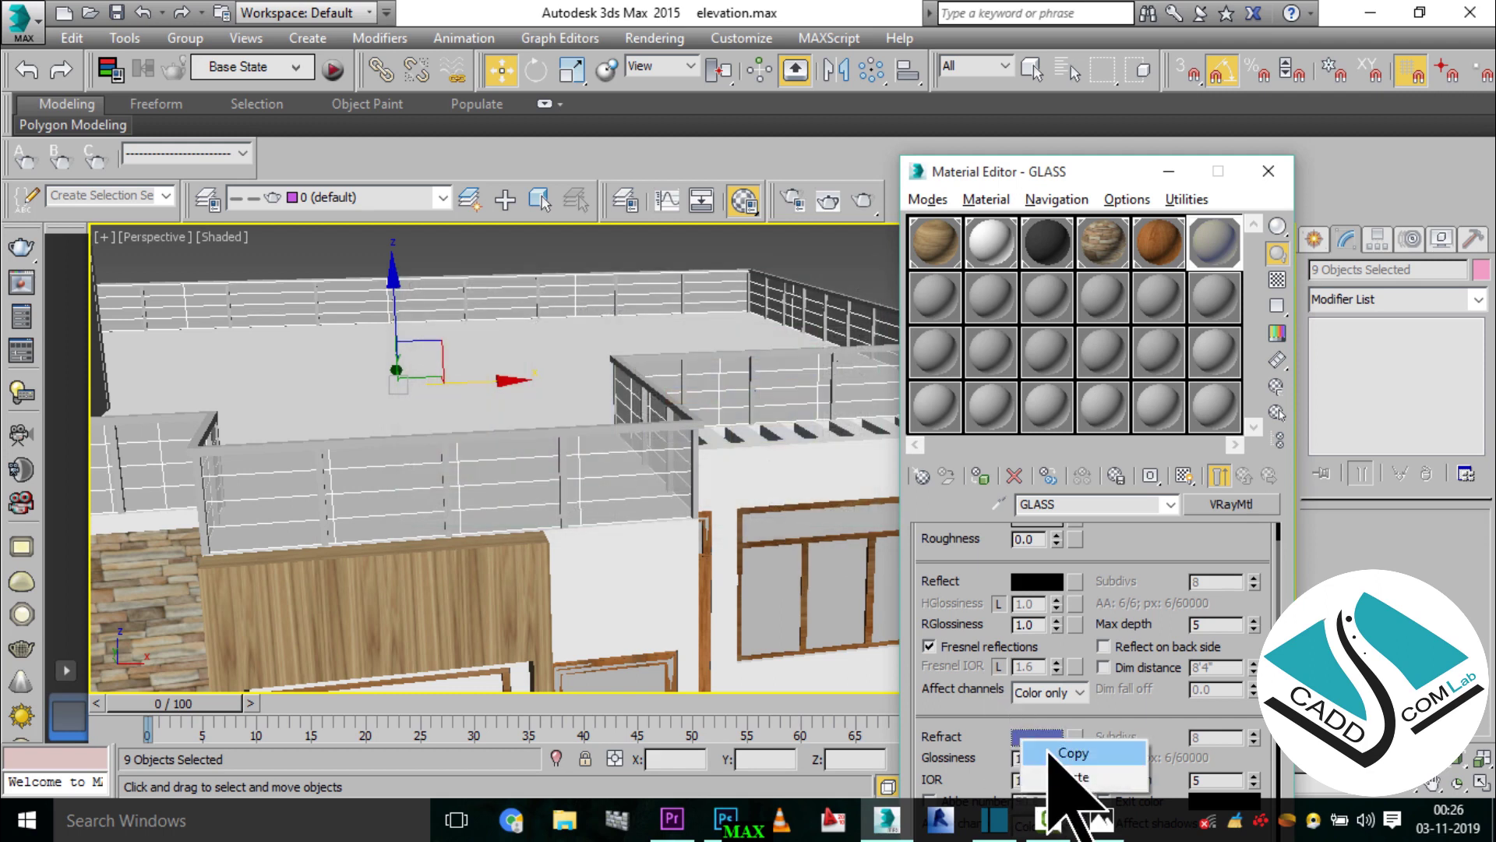
- Copy the blue refraction colour into GLASS's reflection colour
right_click(1031, 583)
left_click(1080, 615)
scroll(1122, 607, "up", 1)
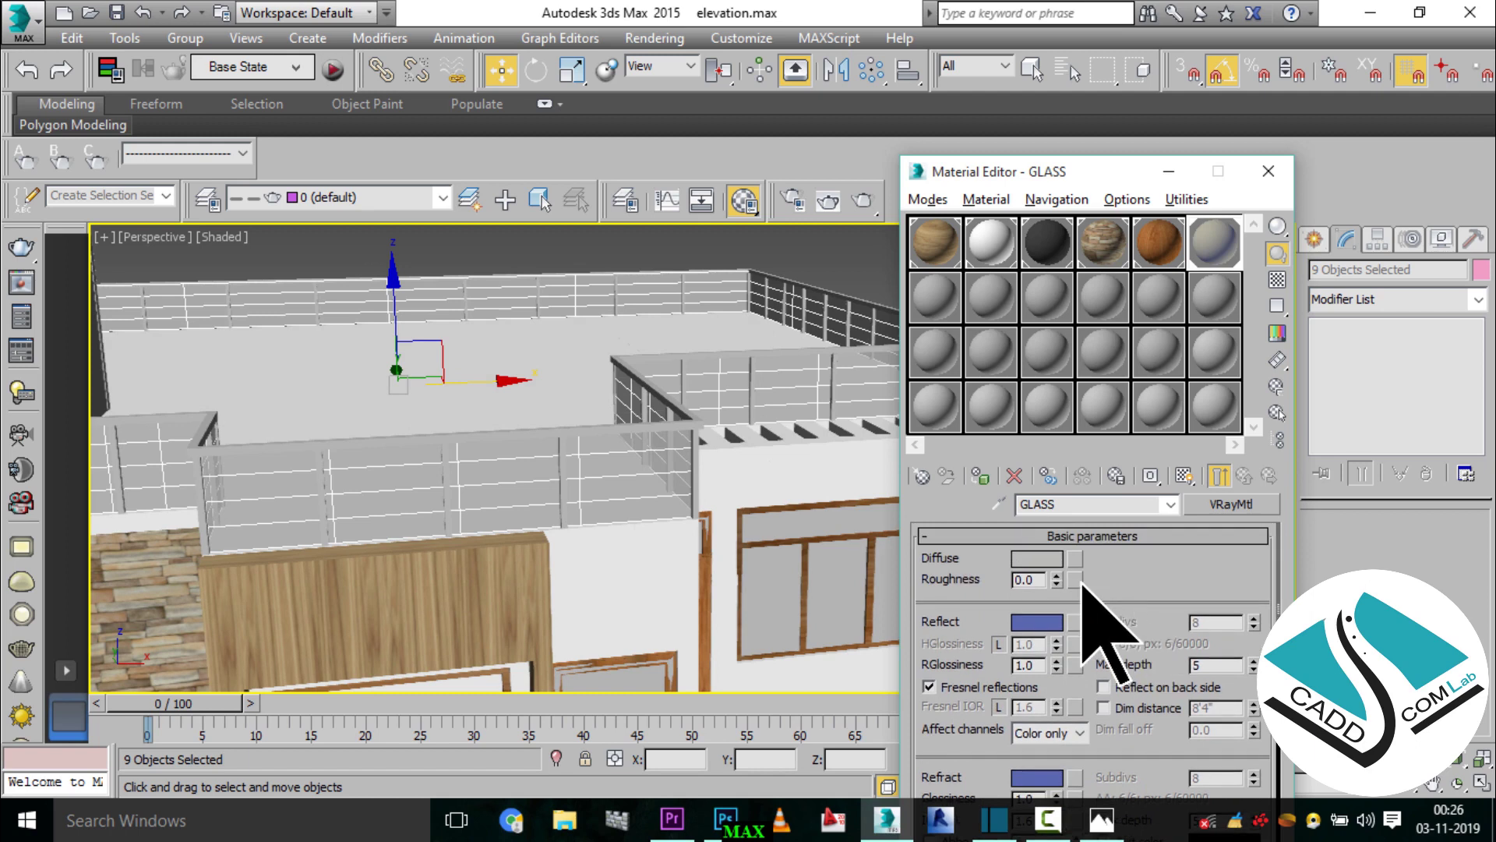
- Paste the same blue into GLASS's diffuse colour
right_click(1043, 558)
left_click(1064, 600)
middle_click_drag(751, 538, 769, 595, "alt")
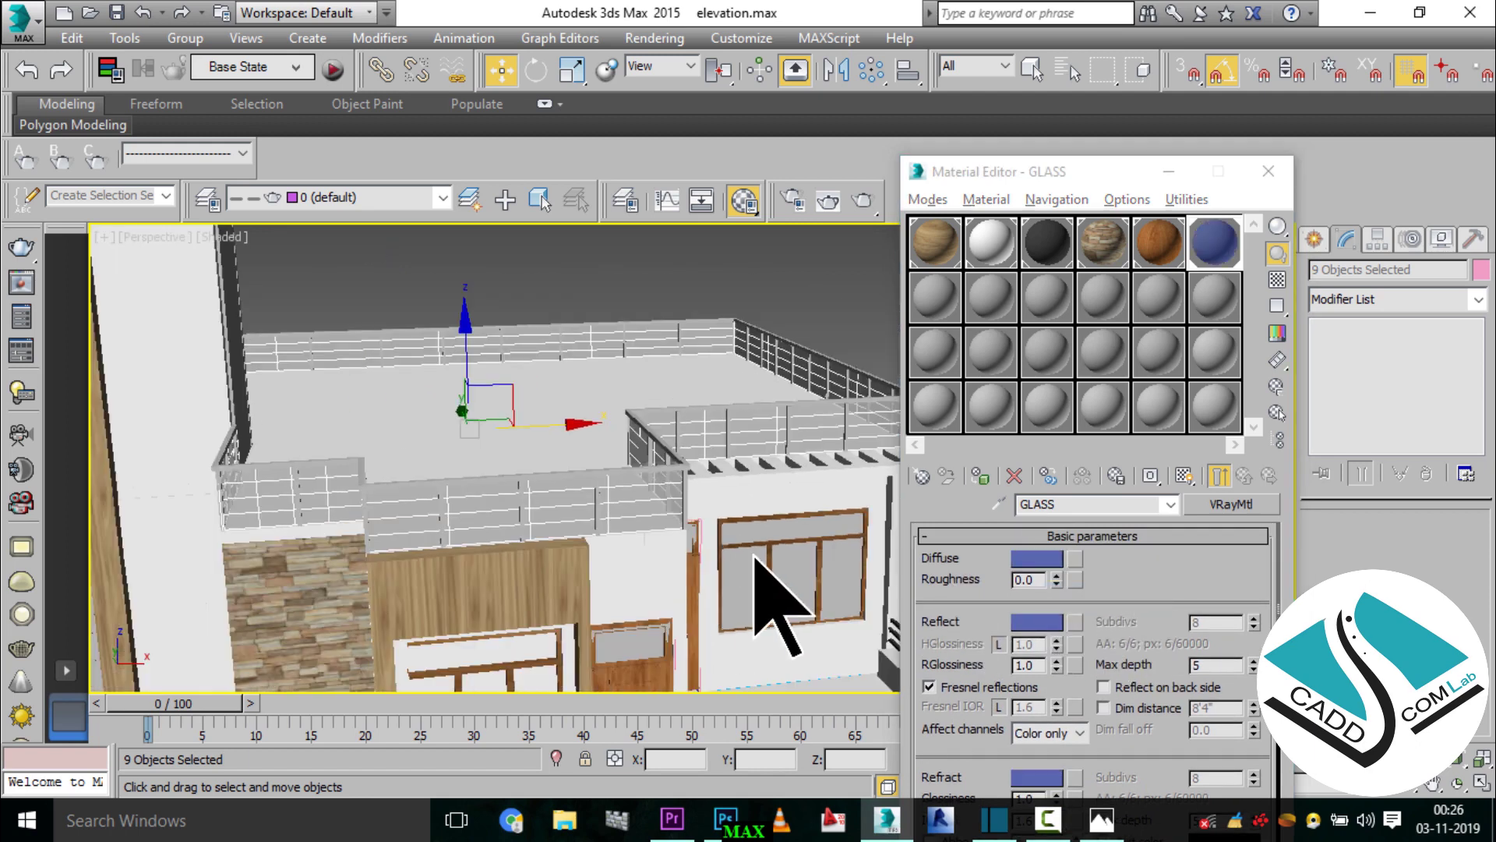
scroll(686, 555, "down", 3)
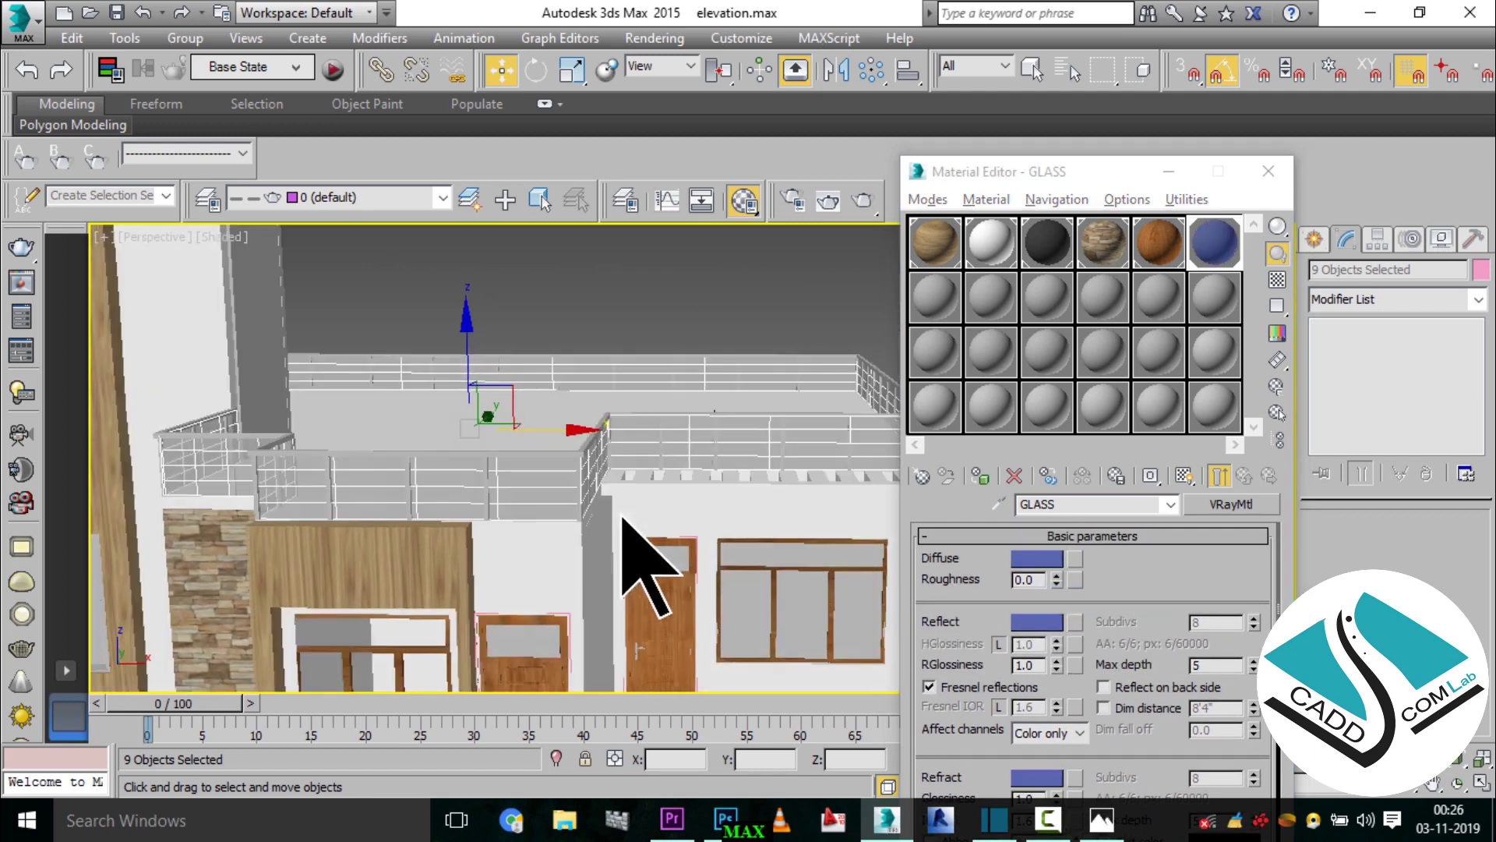
scroll(642, 534, "down", 3)
scroll(659, 418, "down", 2)
scroll(611, 338, "down", 1)
scroll(611, 541, "down", 1)
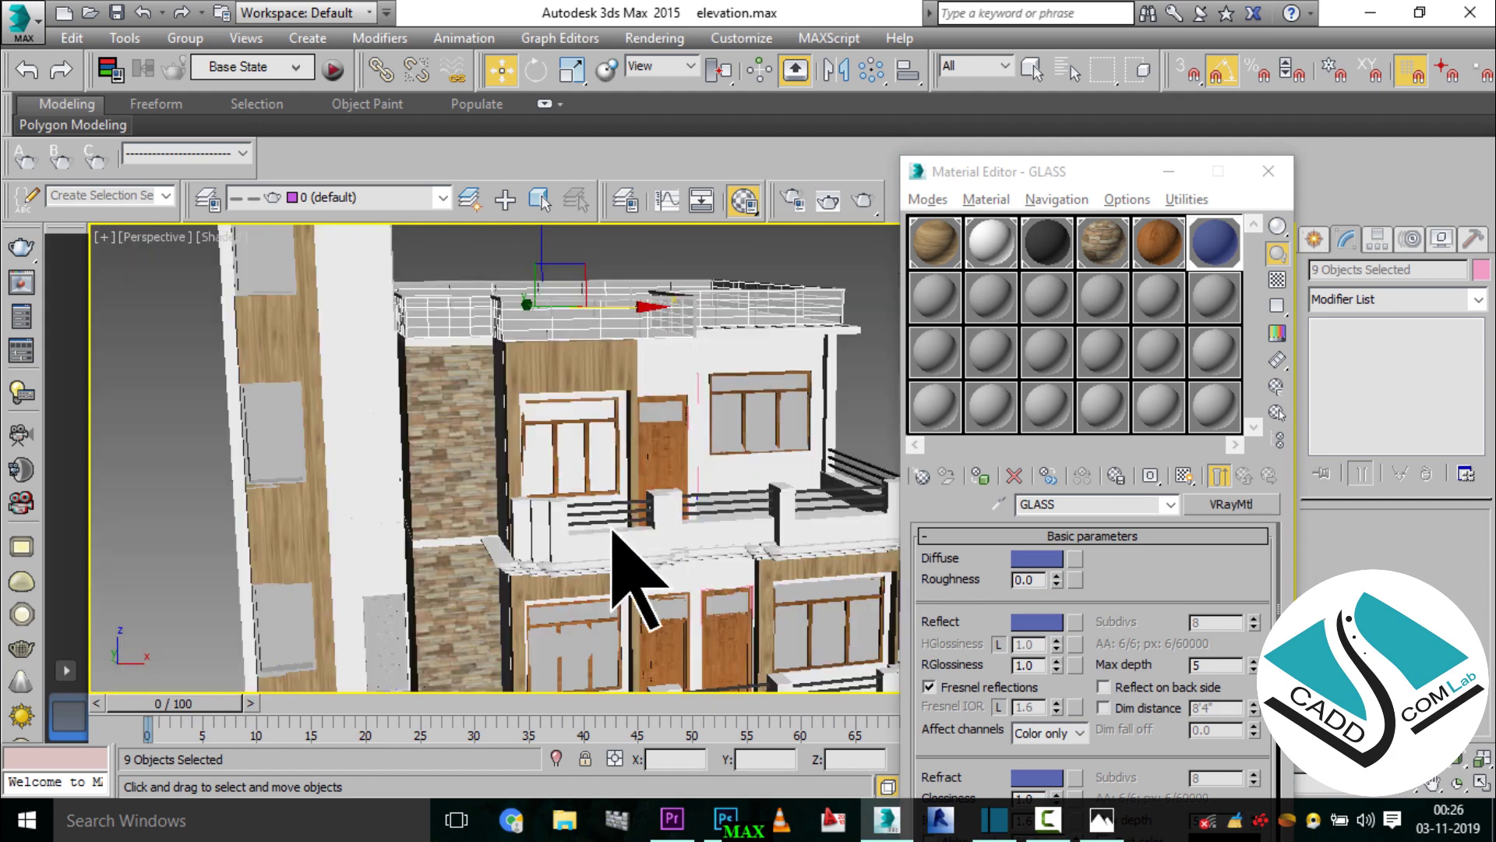
scroll(575, 441, "down", 1)
scroll(580, 511, "down", 1)
scroll(573, 483, "up", 3)
- Assign GLASS to window glass Plane016 and both door transom panes
left_click(571, 355)
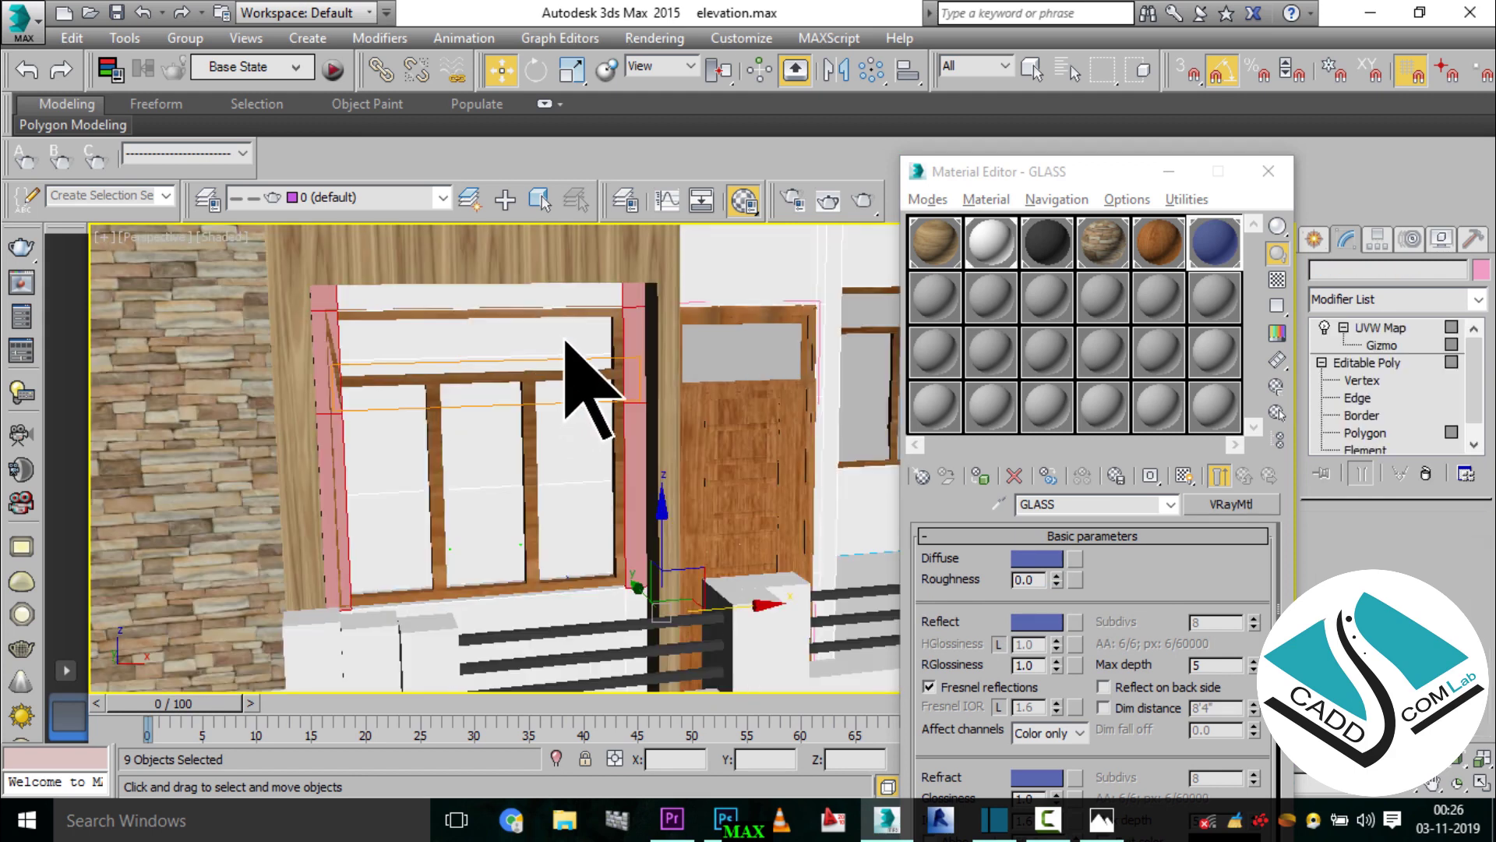
scroll(597, 460, "up", 2)
scroll(740, 417, "up", 2)
left_click(1314, 238)
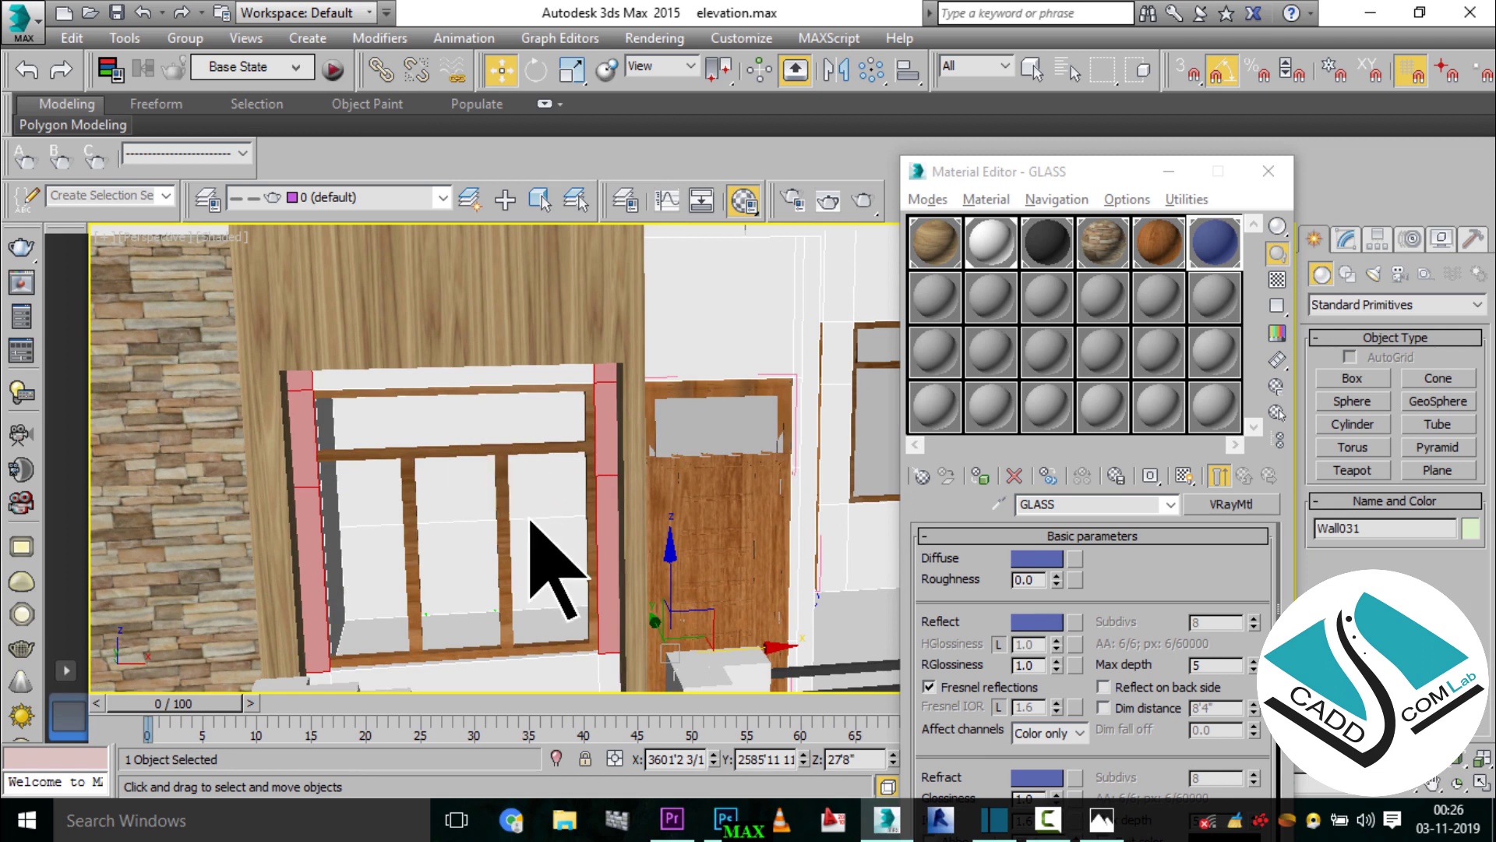
left_click_drag(540, 527, 543, 508)
scroll(530, 503, "down", 2)
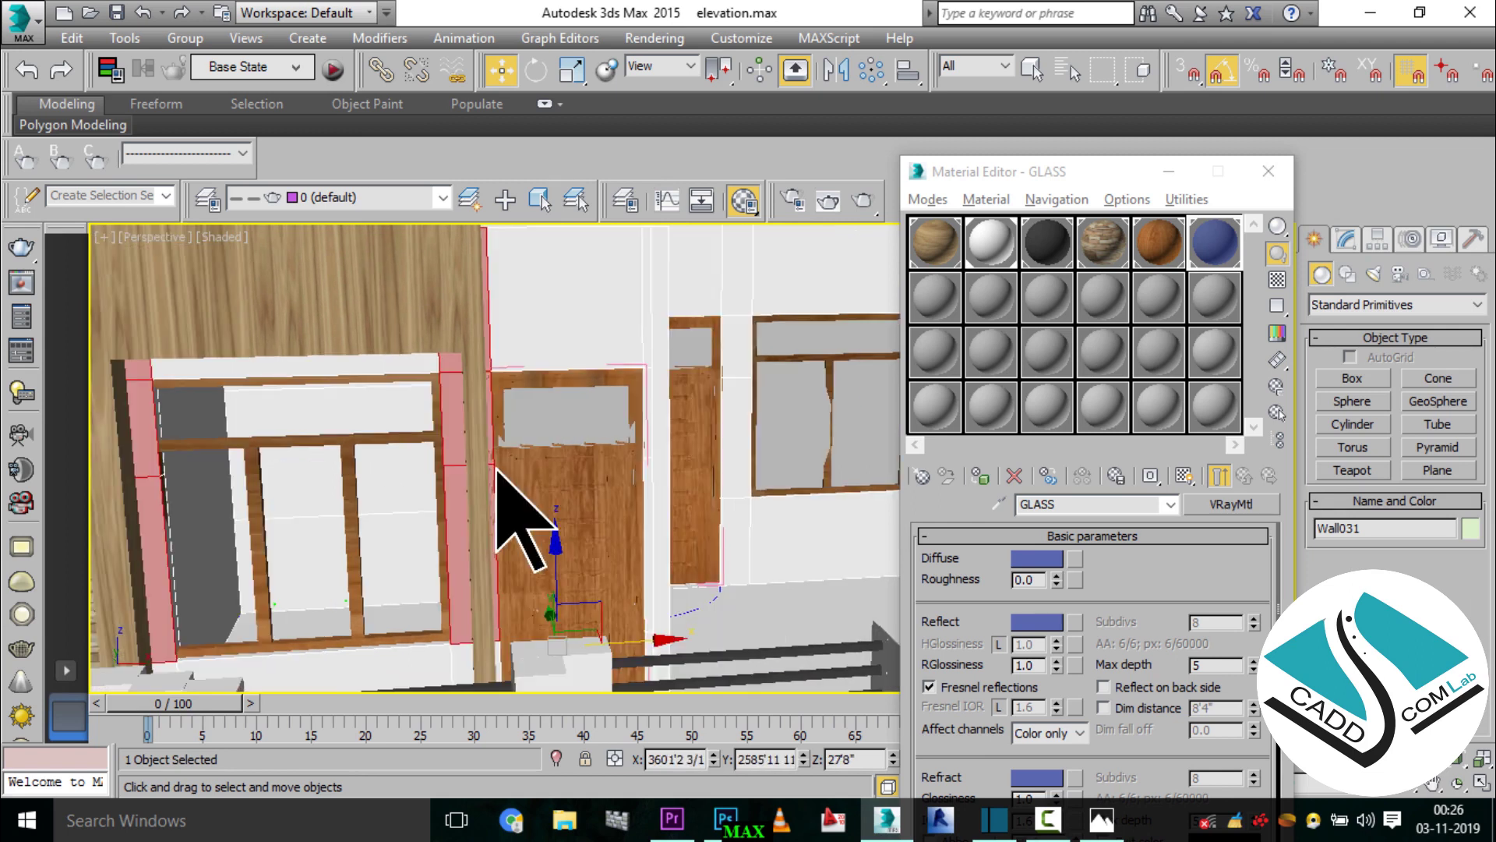
left_click(829, 484)
scroll(703, 448, "up", 2)
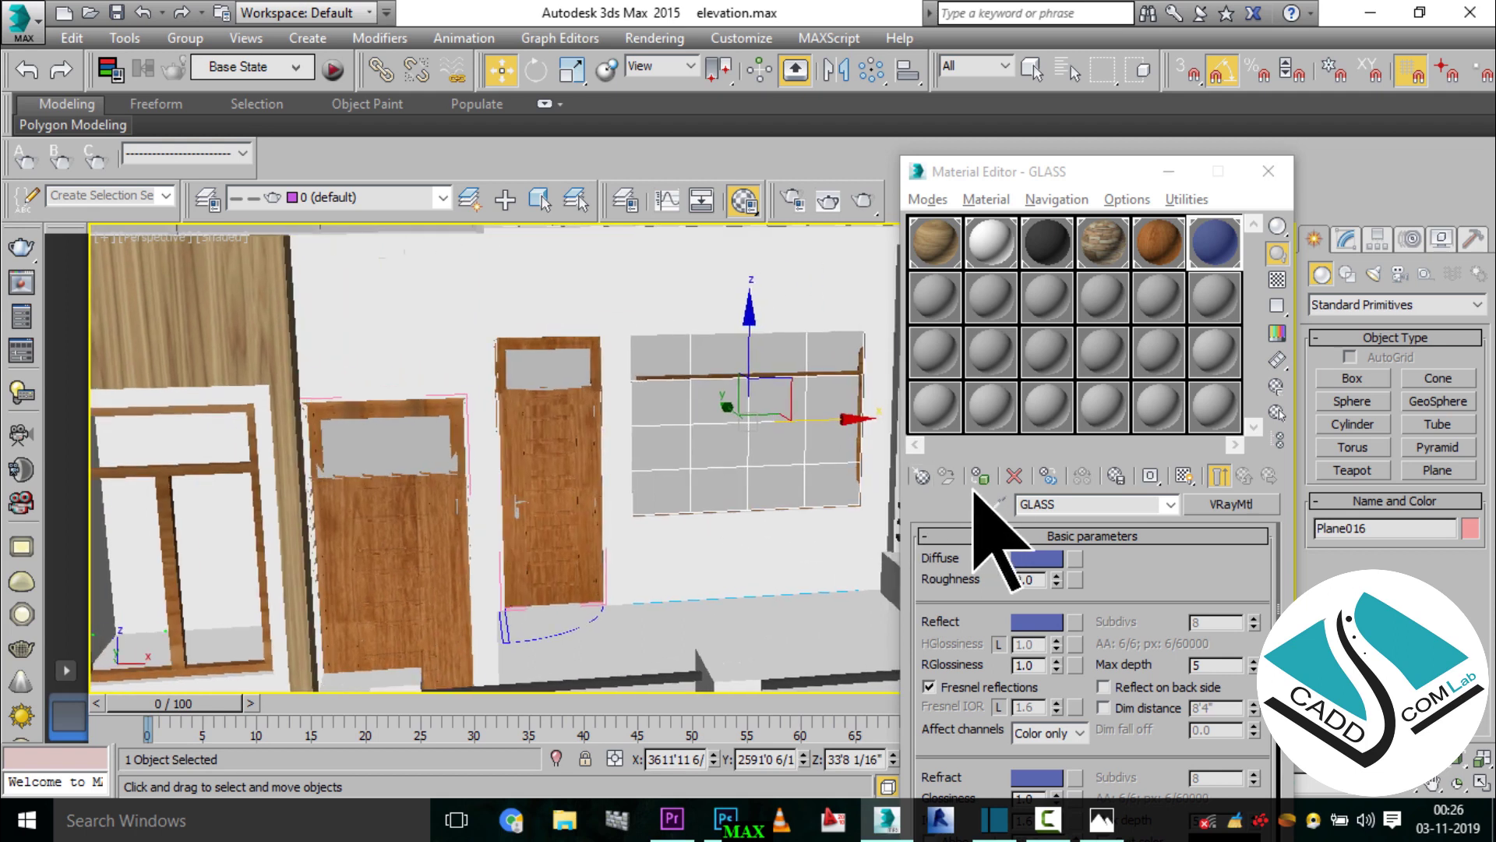
left_click(981, 477)
left_click(580, 380)
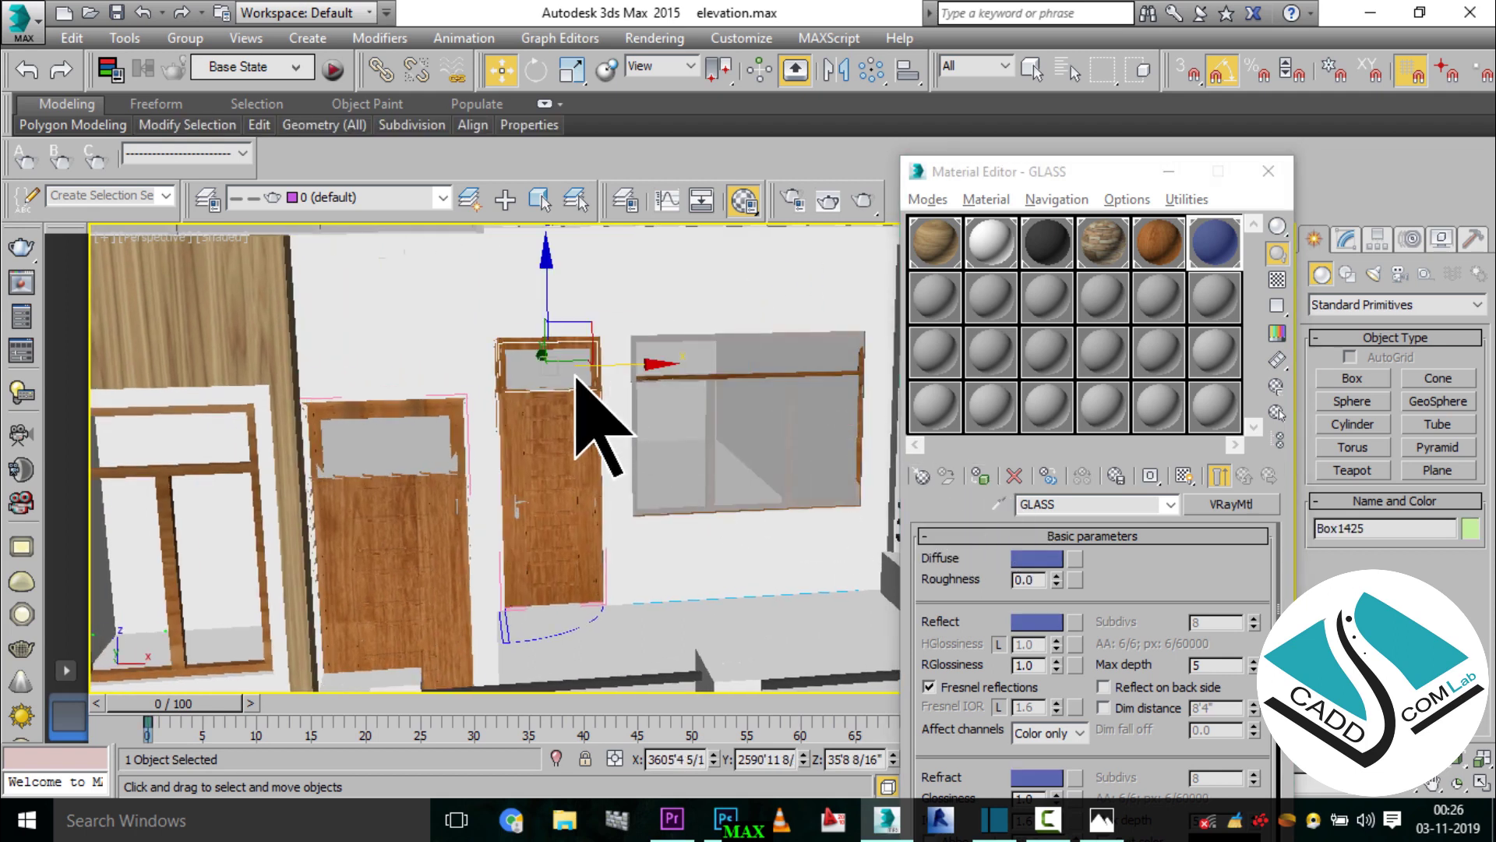
left_click(430, 460, "ctrl")
left_click(981, 477)
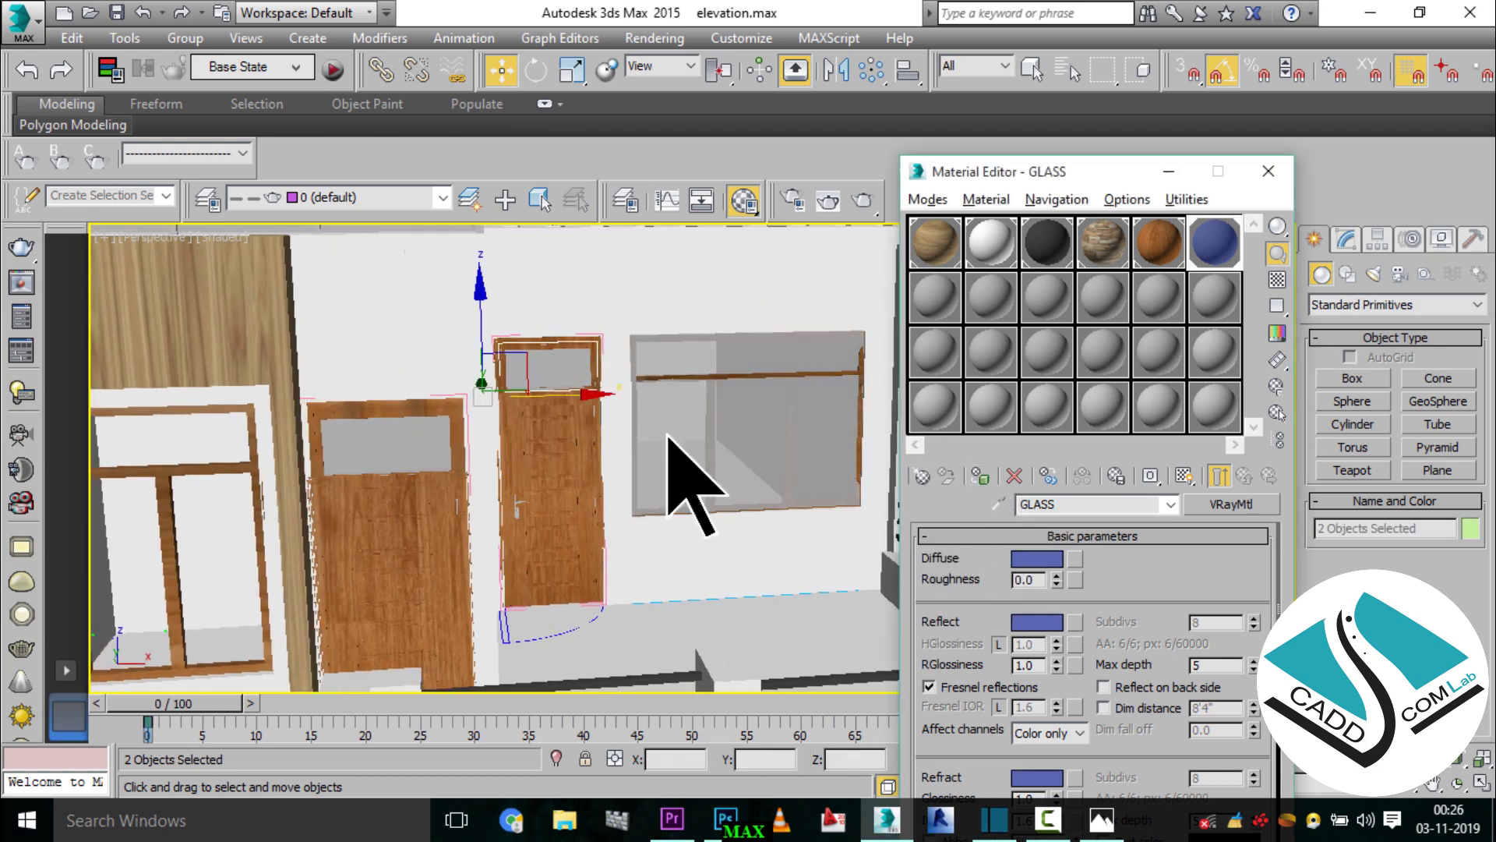
- Assign GLASS to window glass Plane017 and the two upper door transoms
scroll(662, 515, "down", 5)
scroll(702, 615, "up", 3)
scroll(693, 577, "up", 3)
left_click(670, 534)
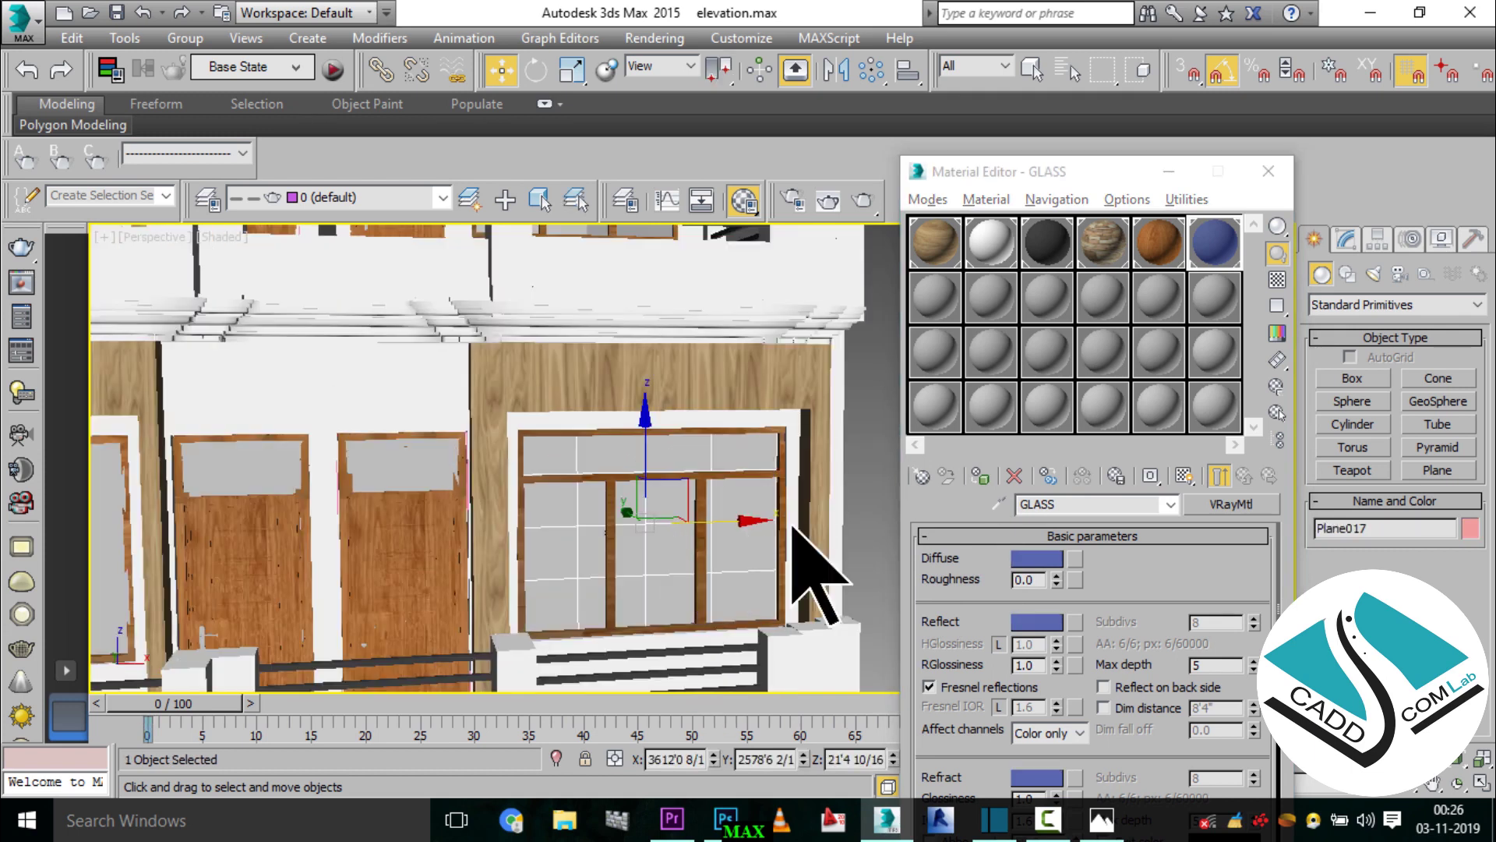
scroll(490, 386, "up", 2)
left_click(434, 334)
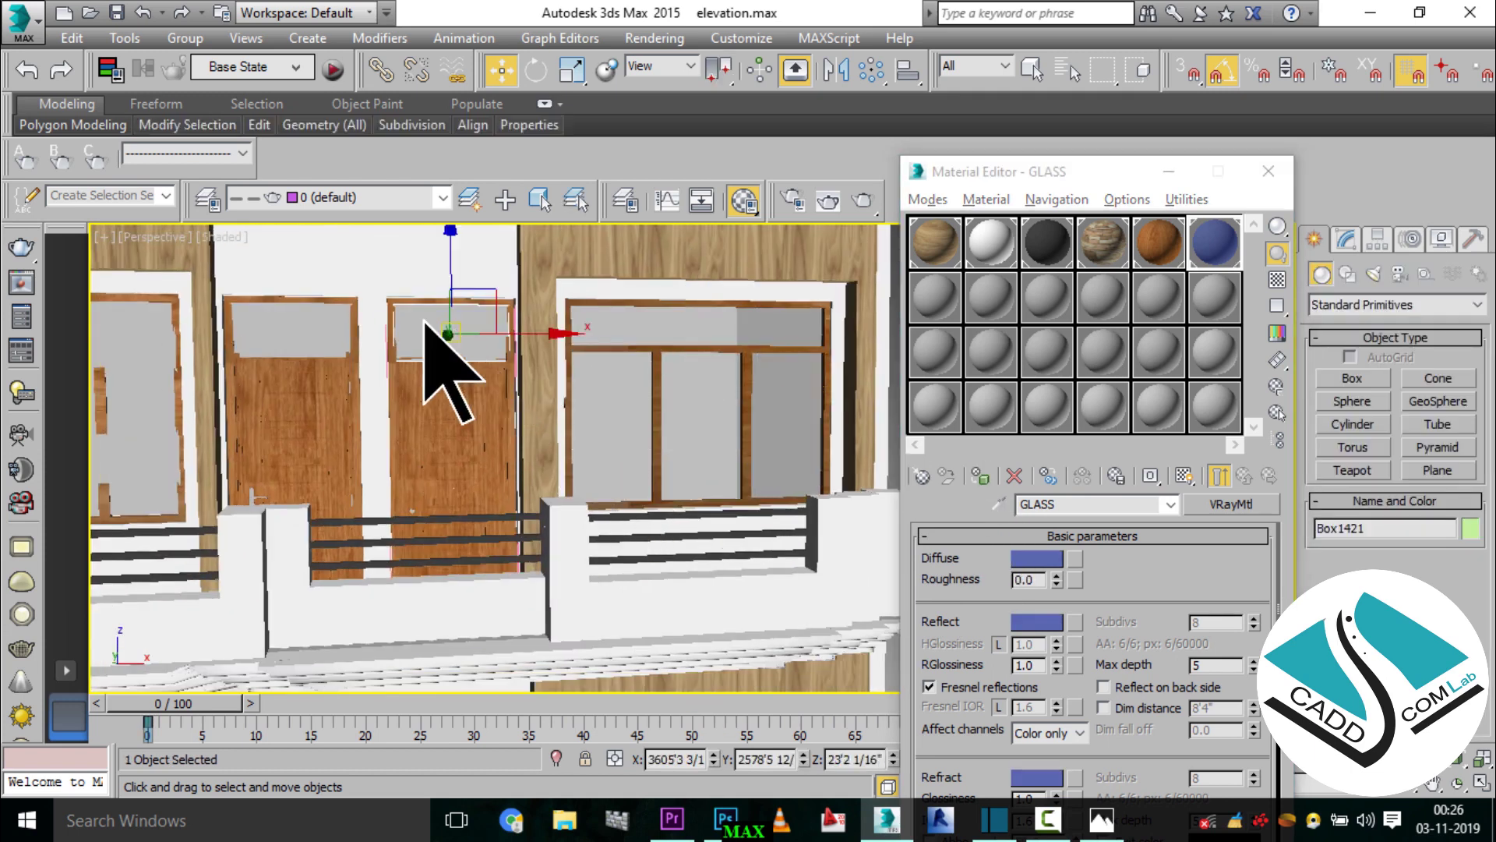
left_click(312, 331, "ctrl")
left_click(981, 477)
- Select window glass Plane018 and the lower door transoms, then bring up WOOD NEW's wood map
scroll(588, 409, "down", 3)
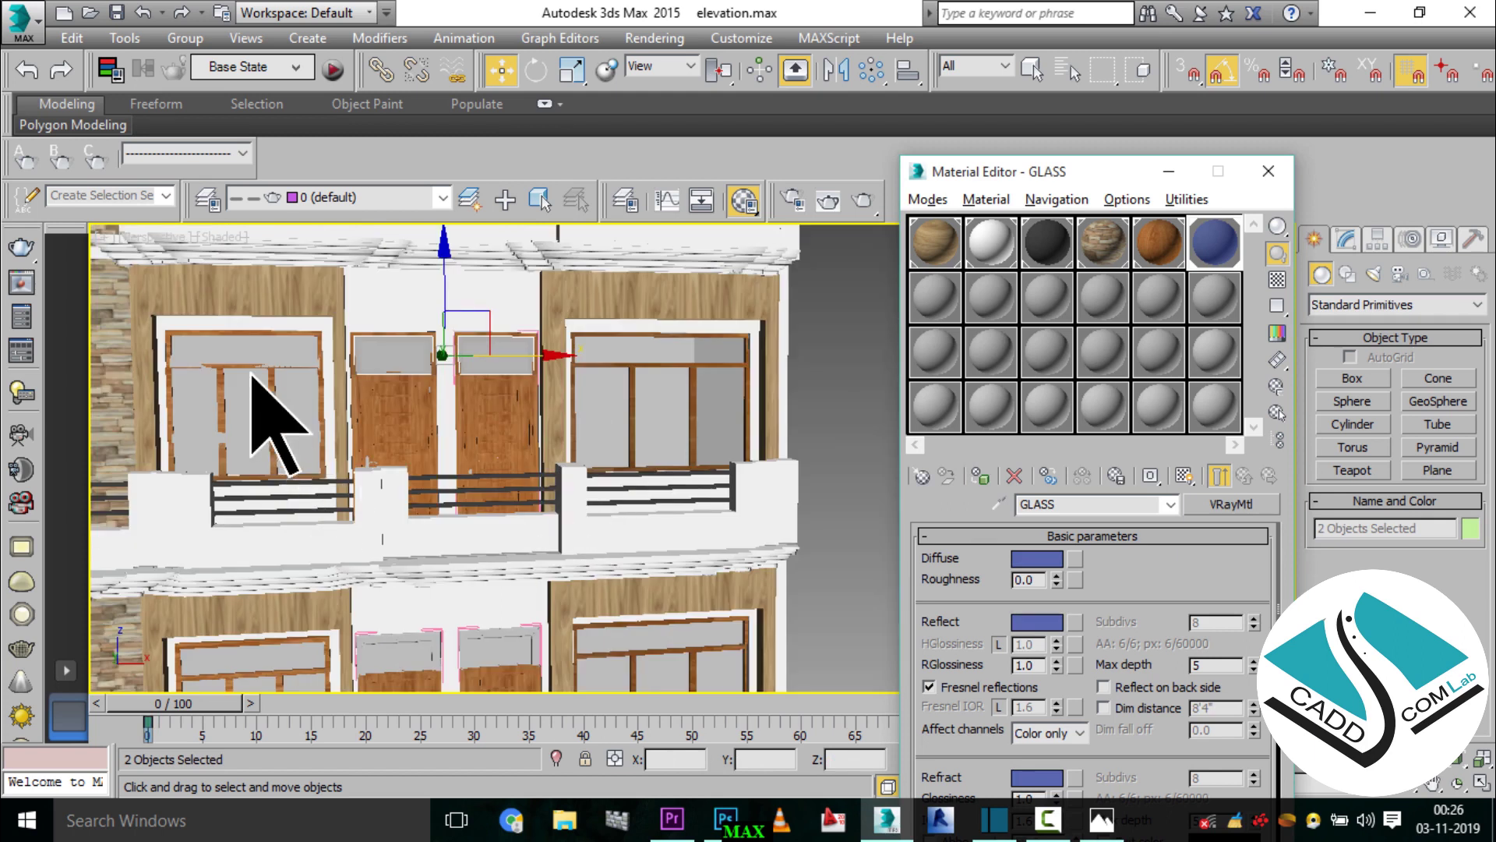
left_click(250, 378)
middle_click_drag(527, 536, 576, 421)
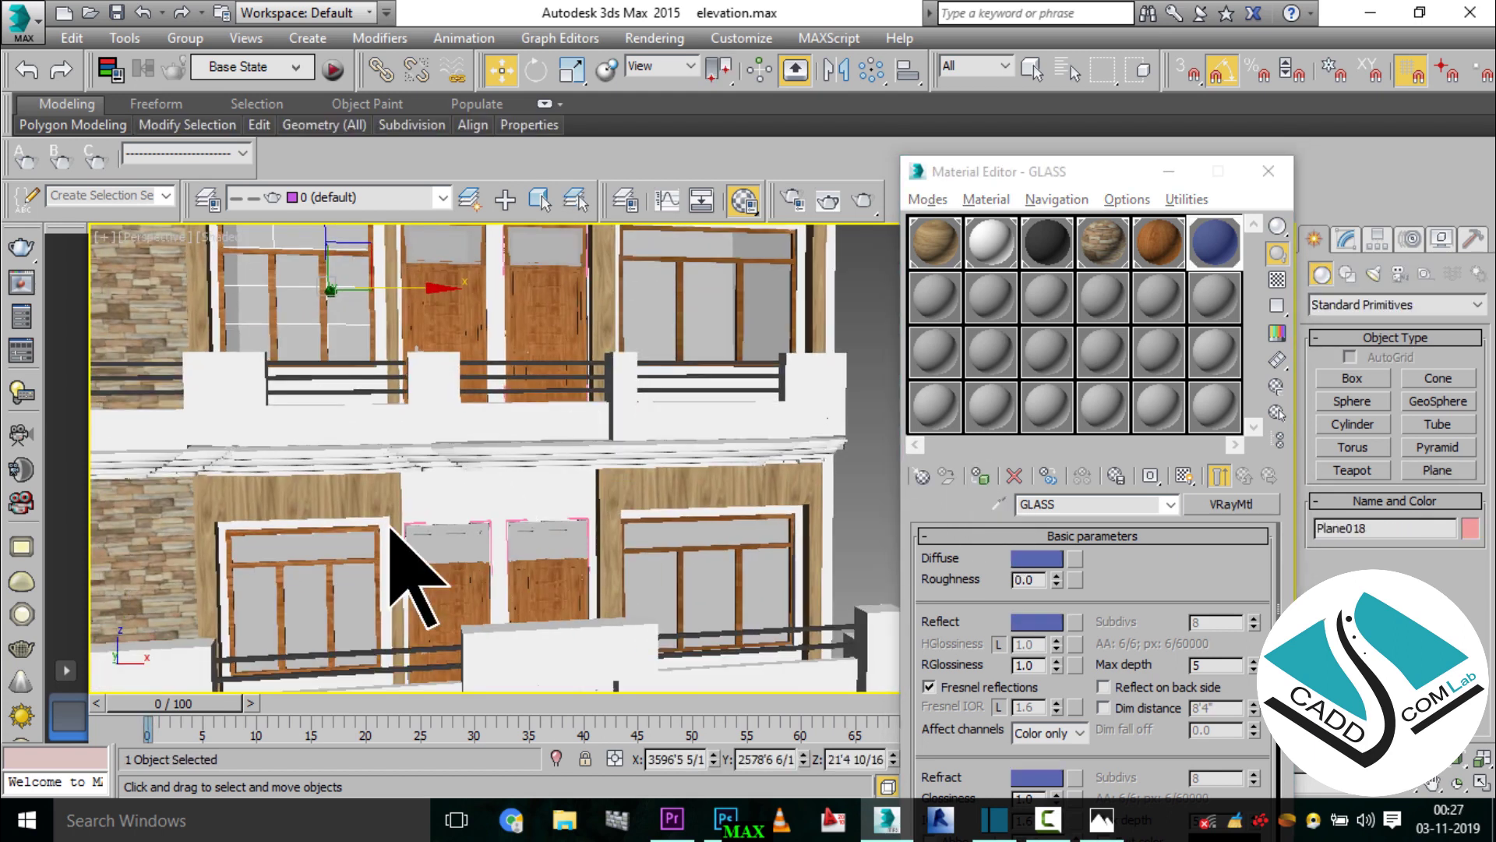
left_click(537, 593)
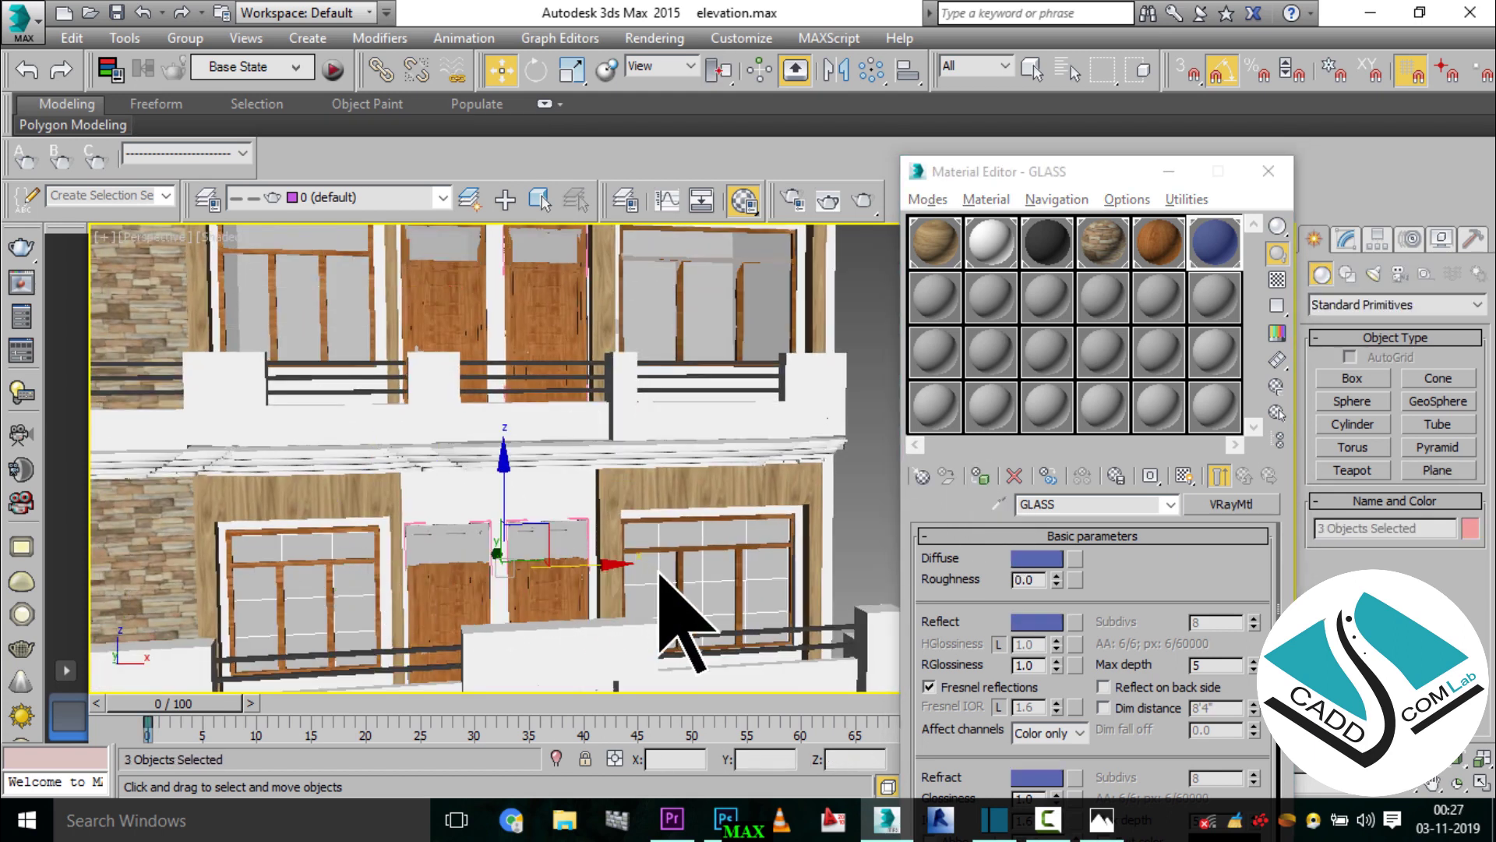
scroll(562, 573, "up", 5)
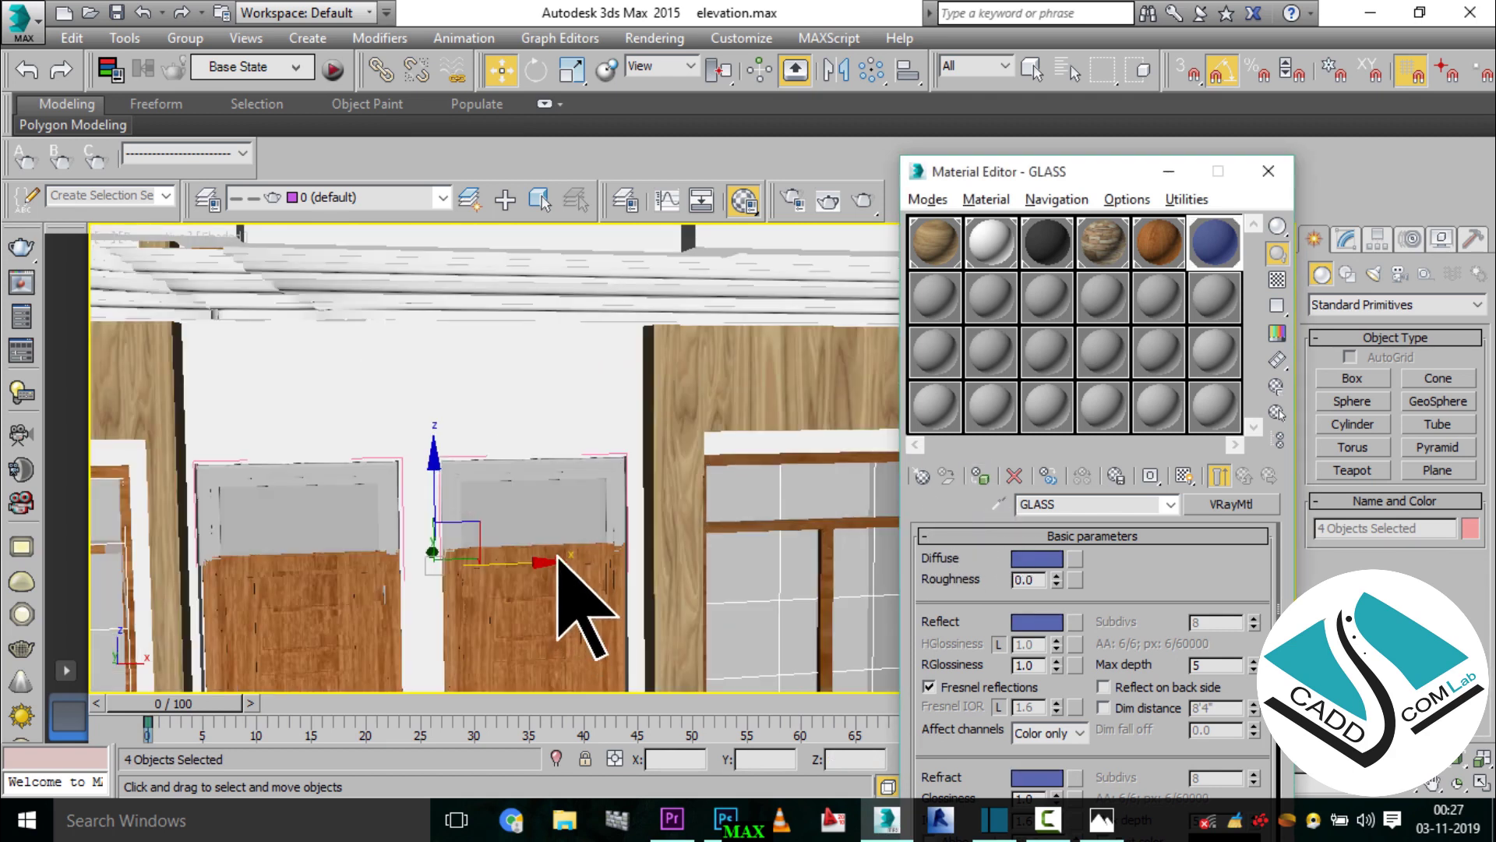
scroll(558, 556, "down", 5)
left_click(546, 506)
left_click(406, 506, "ctrl")
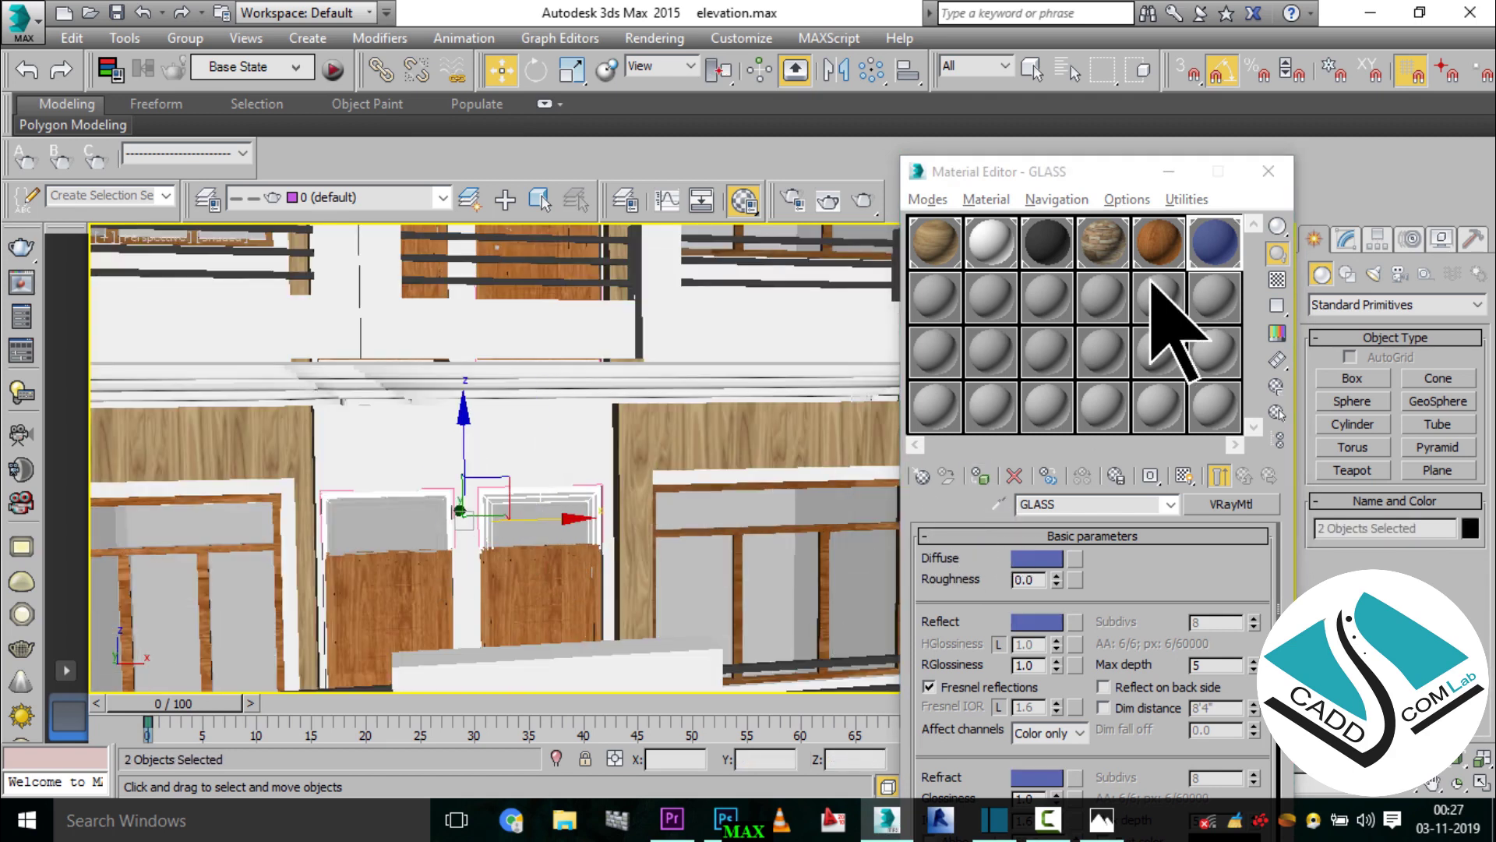
left_click(1159, 242)
- Clear the selection and zoom out to see the whole house elevation
scroll(661, 417, "down", 3)
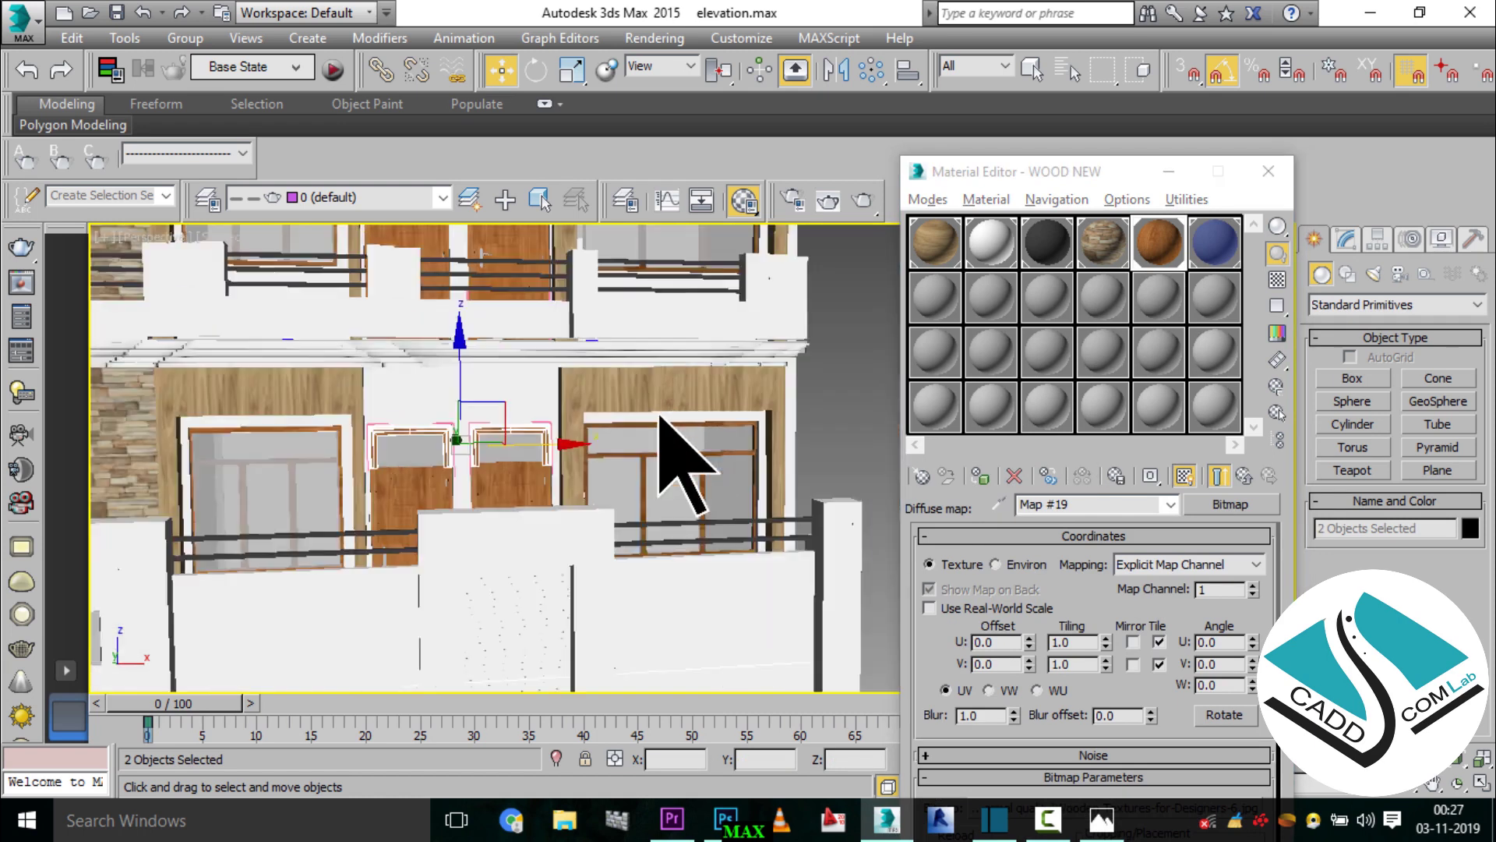
scroll(659, 416, "down", 2)
left_click(876, 468)
scroll(701, 618, "down", 2)
scroll(686, 592, "down", 2)
scroll(618, 534, "down", 2)
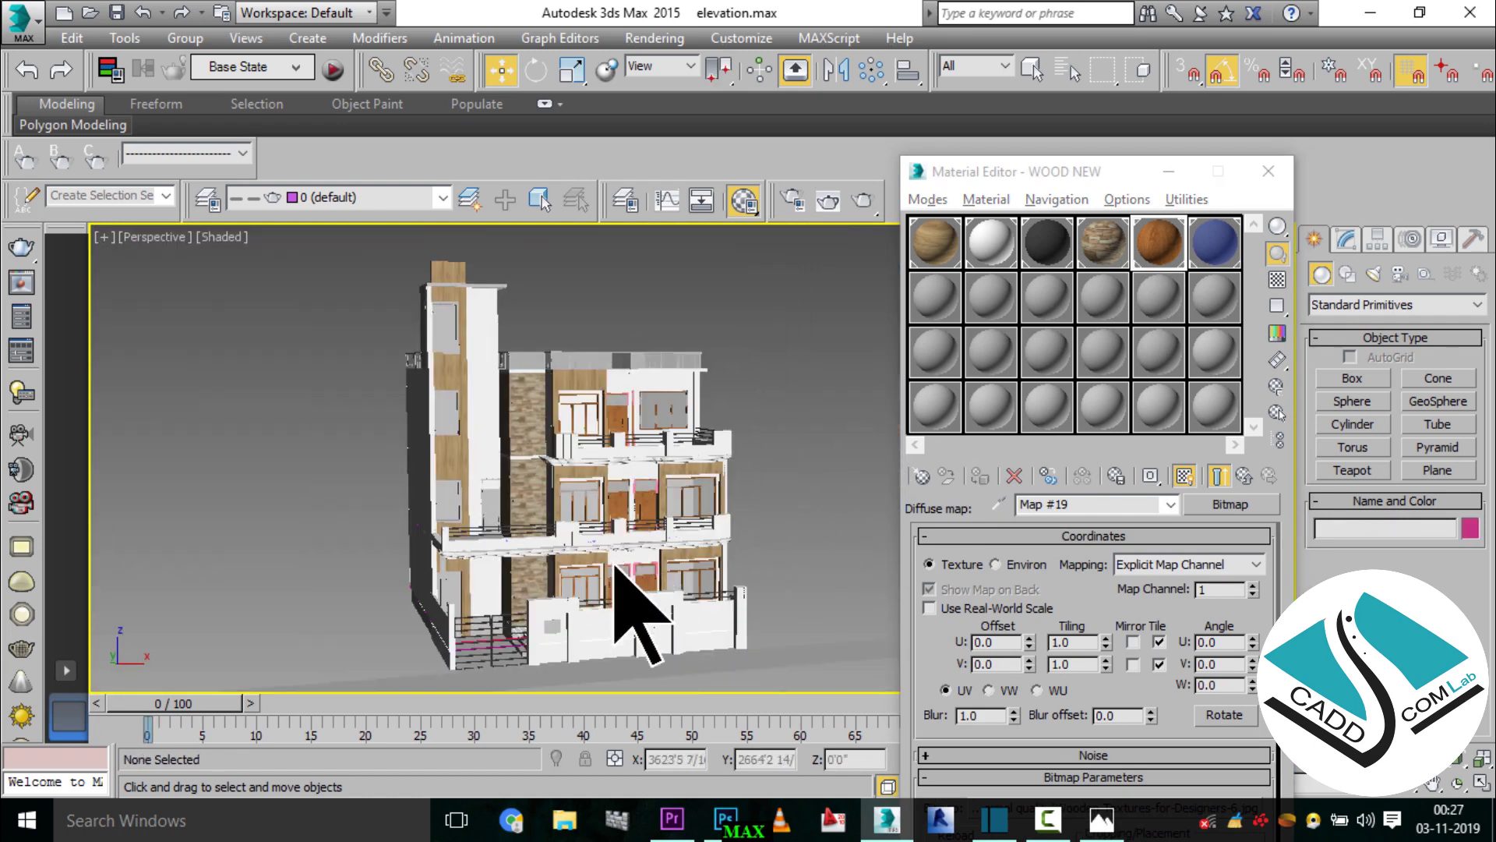
scroll(616, 567, "up", 2)
scroll(618, 571, "up", 1)
scroll(556, 530, "up", 2)
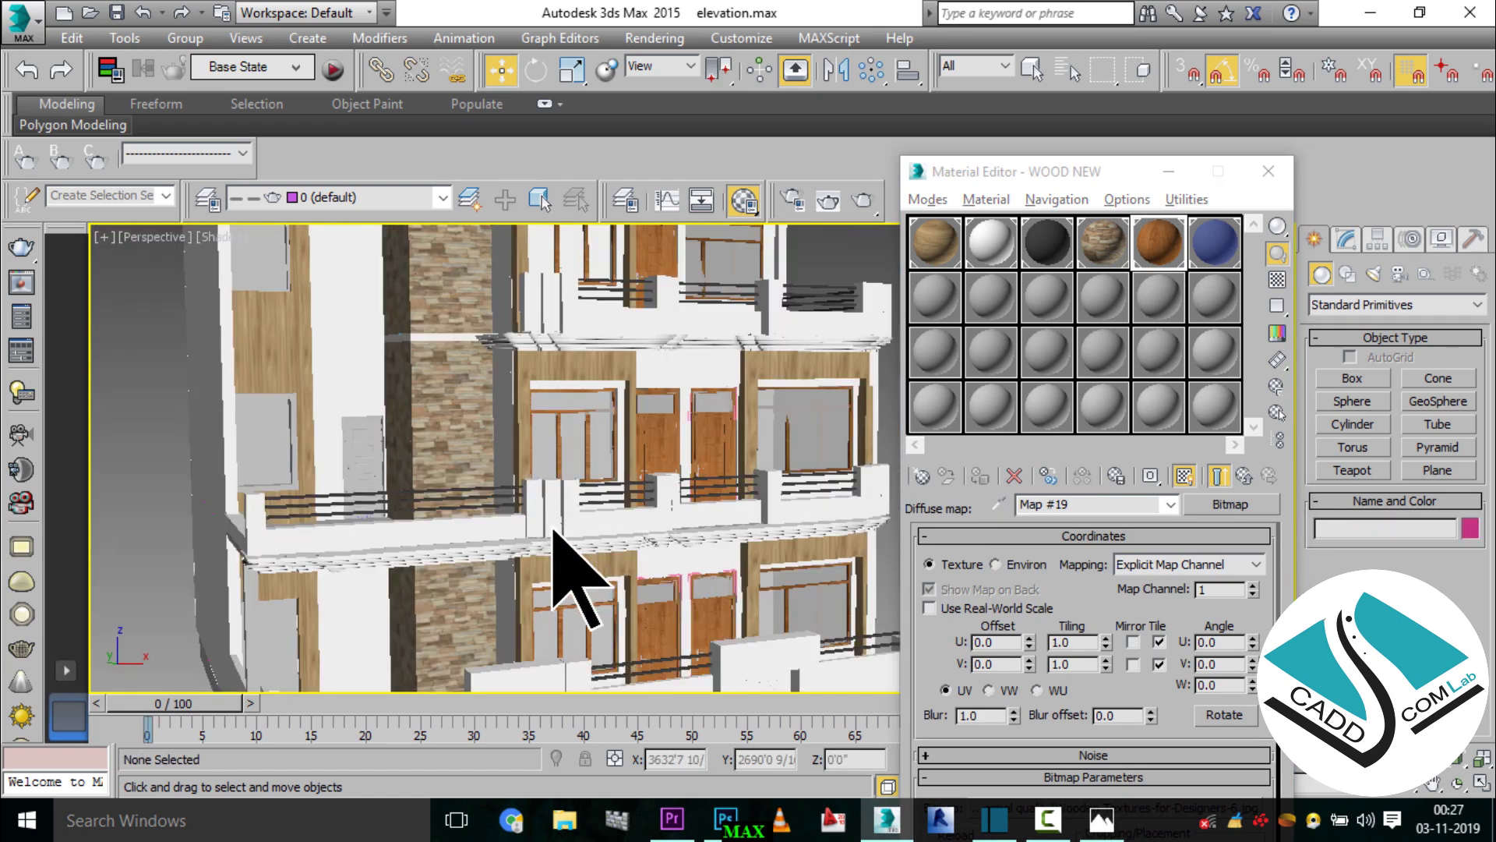
scroll(596, 428, "down", 2)
scroll(604, 432, "down", 1)
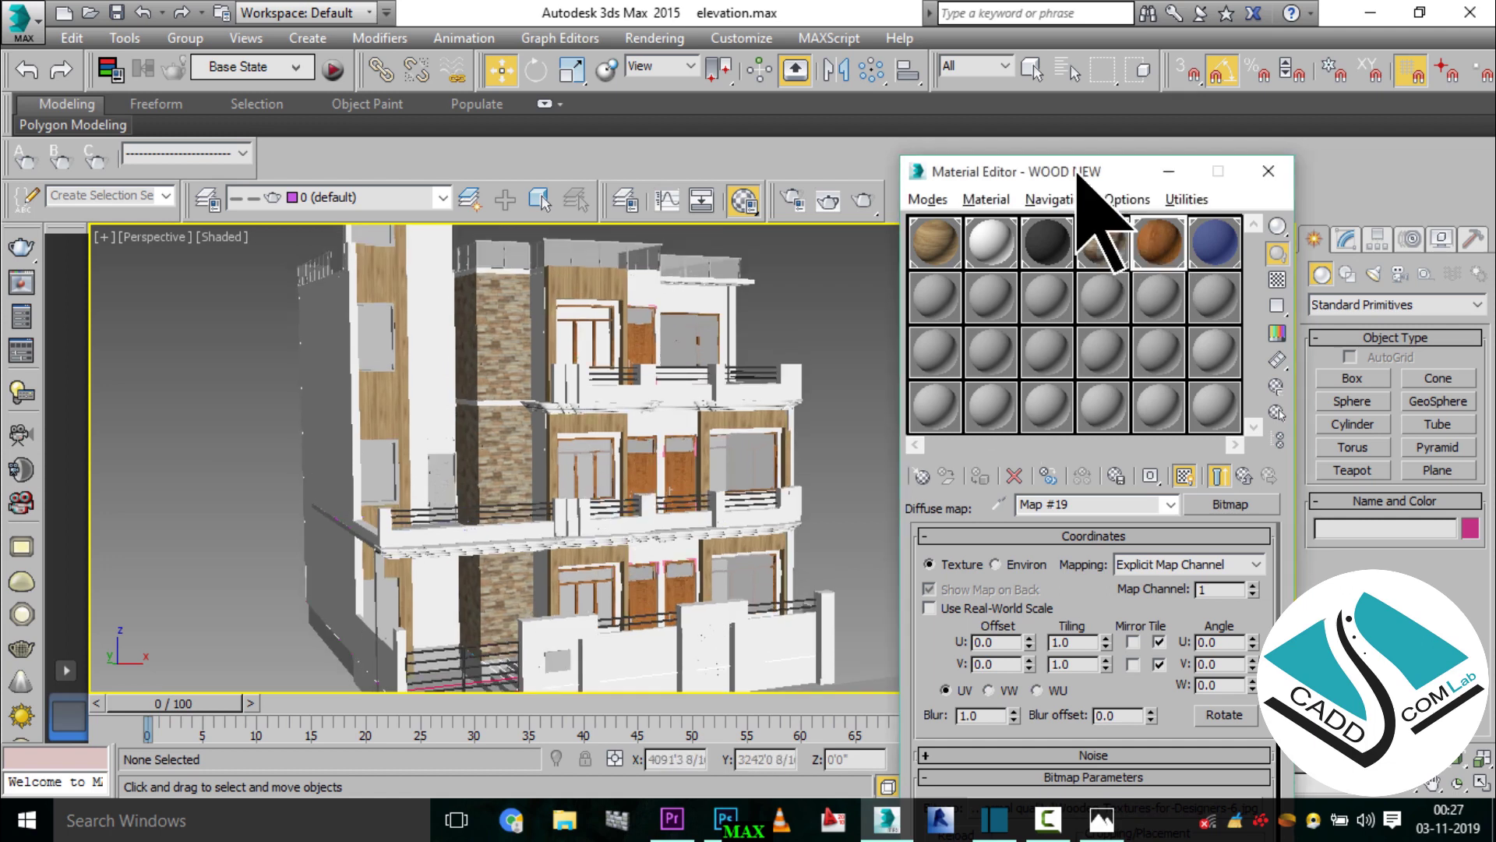
- Return from the wood map to the WOOD NEW material and close the Material Editor
left_click_drag(1078, 176, 1077, 309)
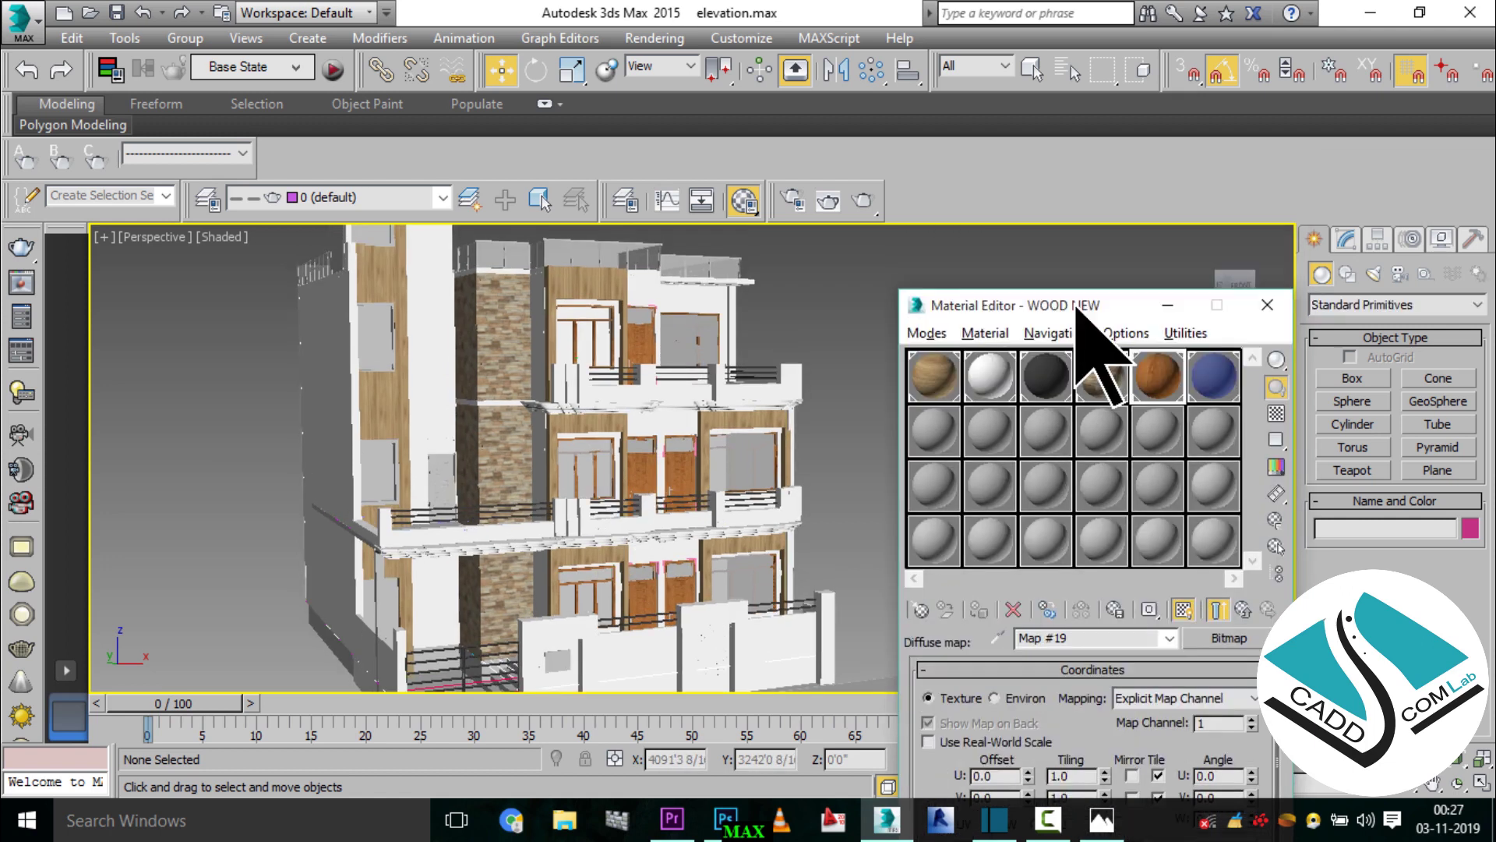
left_click_drag(1077, 308, 1071, 141)
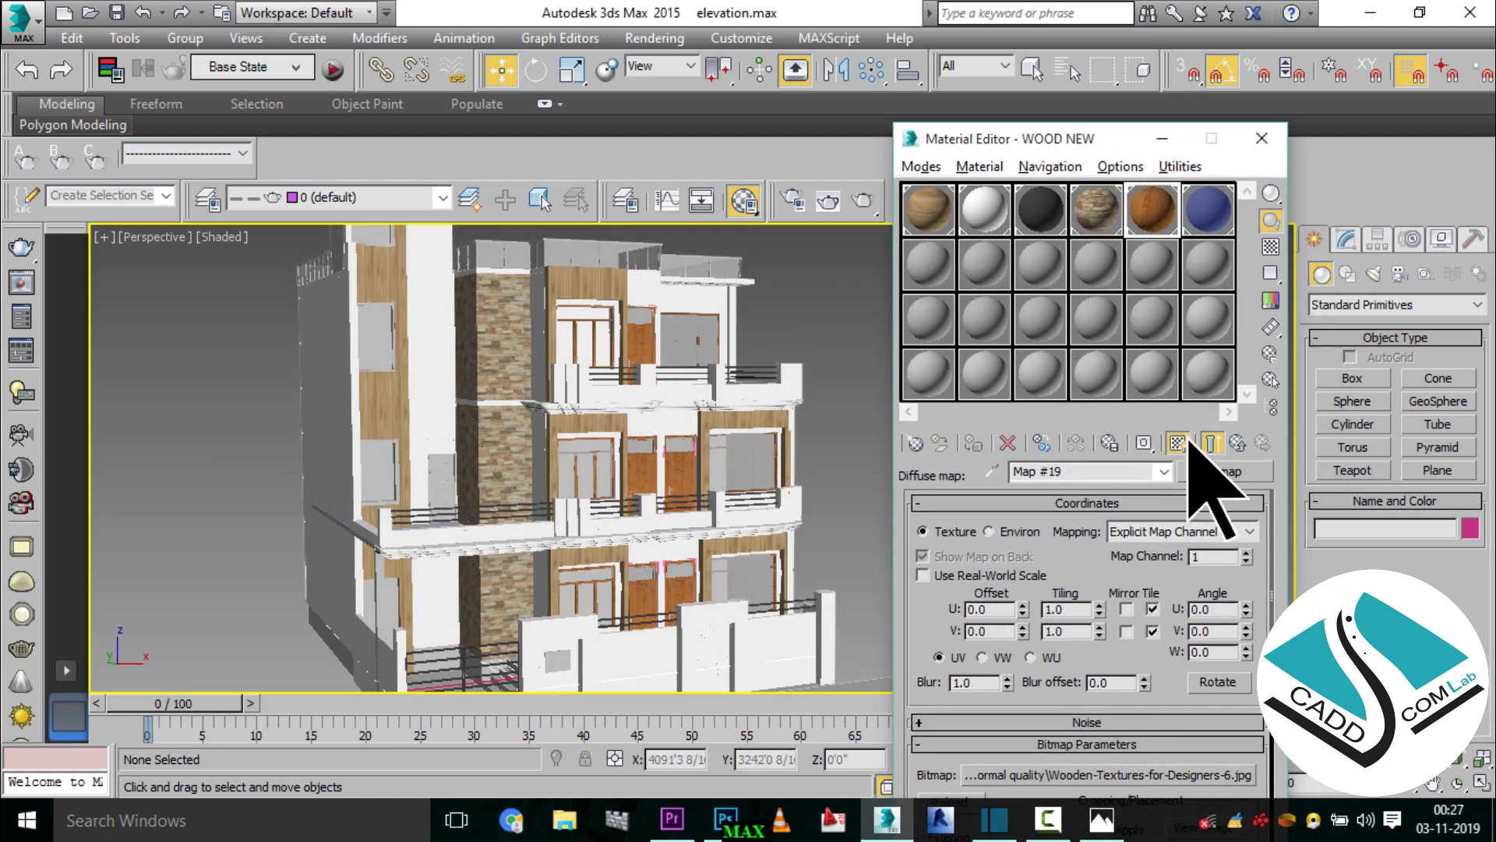
left_click(1237, 444)
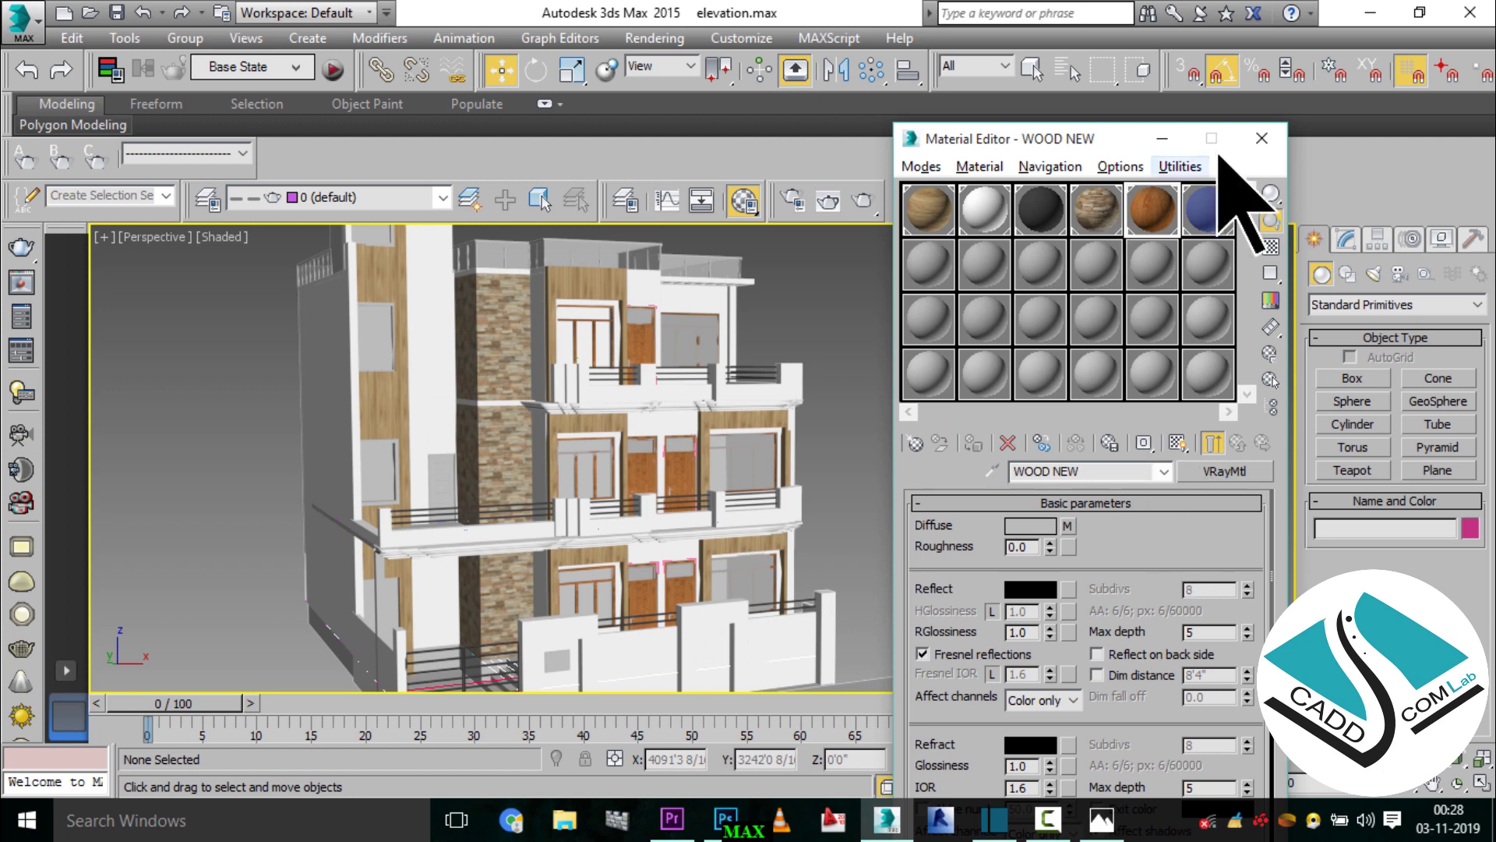
left_click(1262, 138)
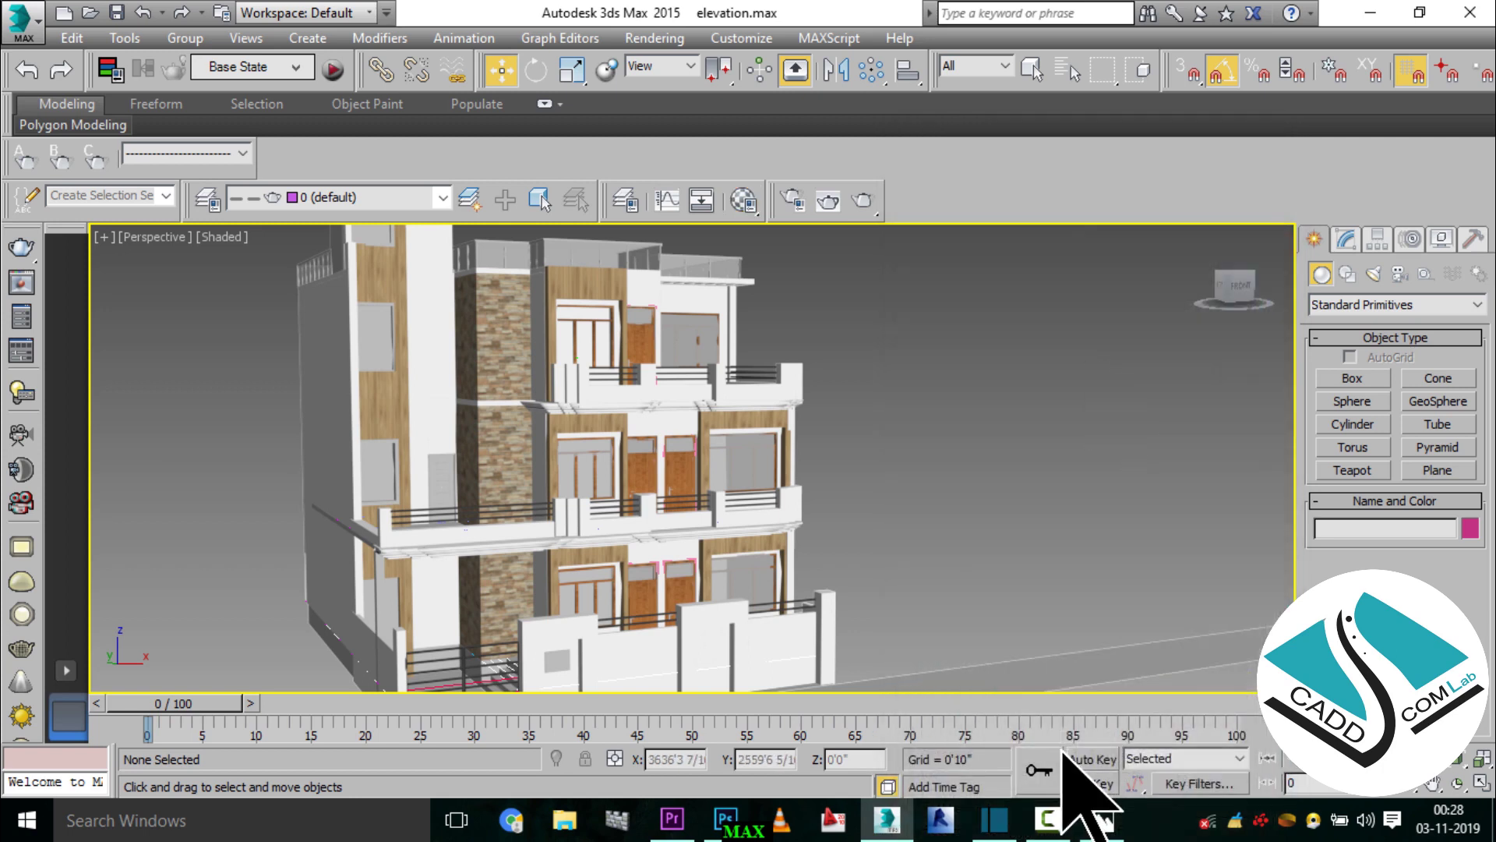